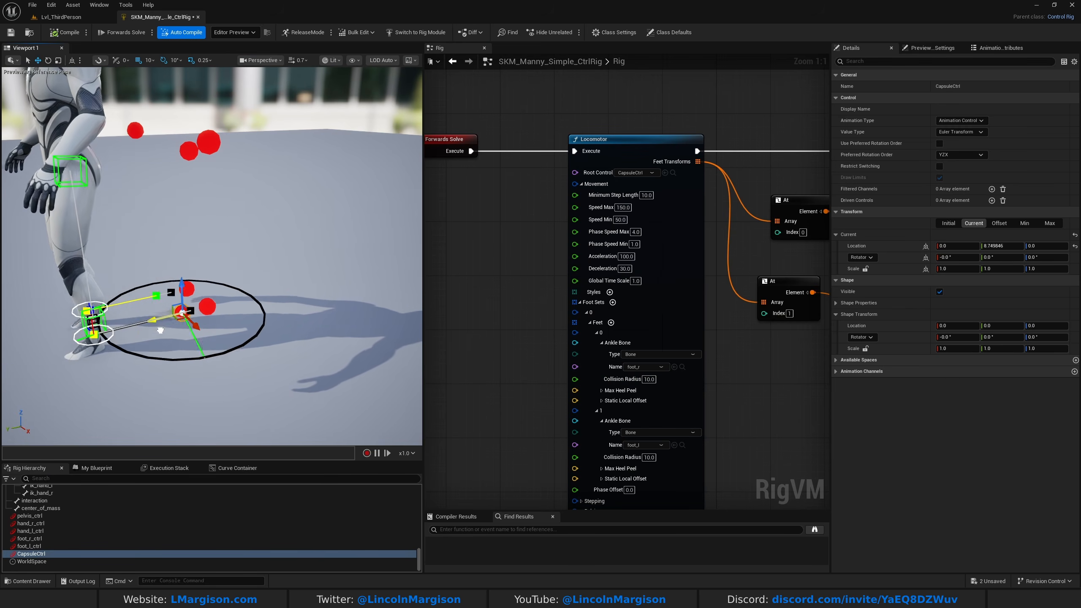
- Move the CapsuleCtrl control across the ground in the preview to demonstrate the procedural stepping
left_click_drag(160, 330, 292, 310)
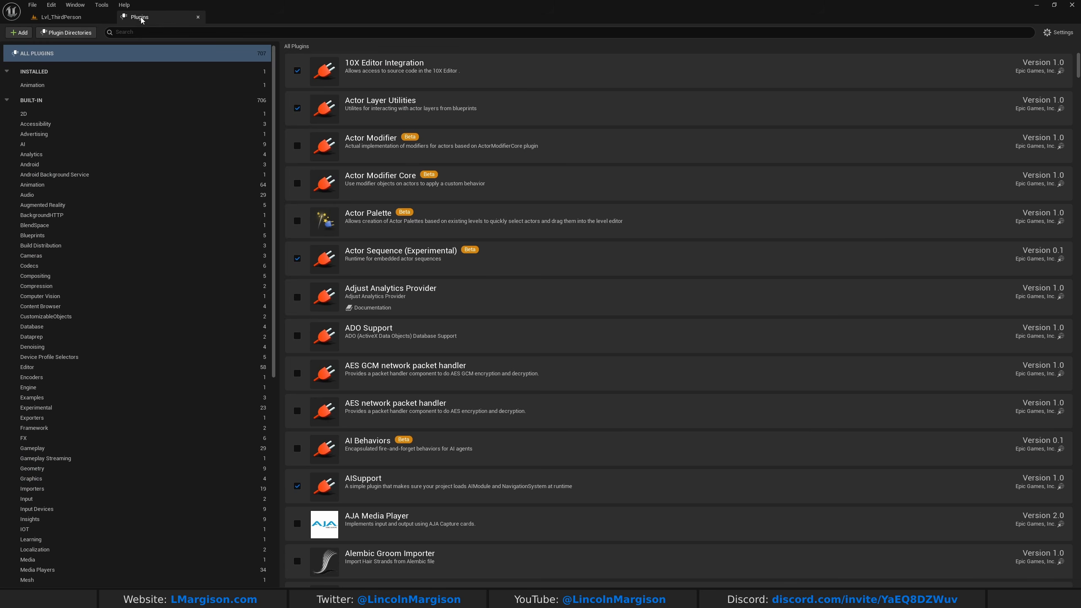
- Check the plugins required for the rig by searching for "control physics" and "loco", and leave the plugin browser
left_click(52, 5)
left_click(80, 85)
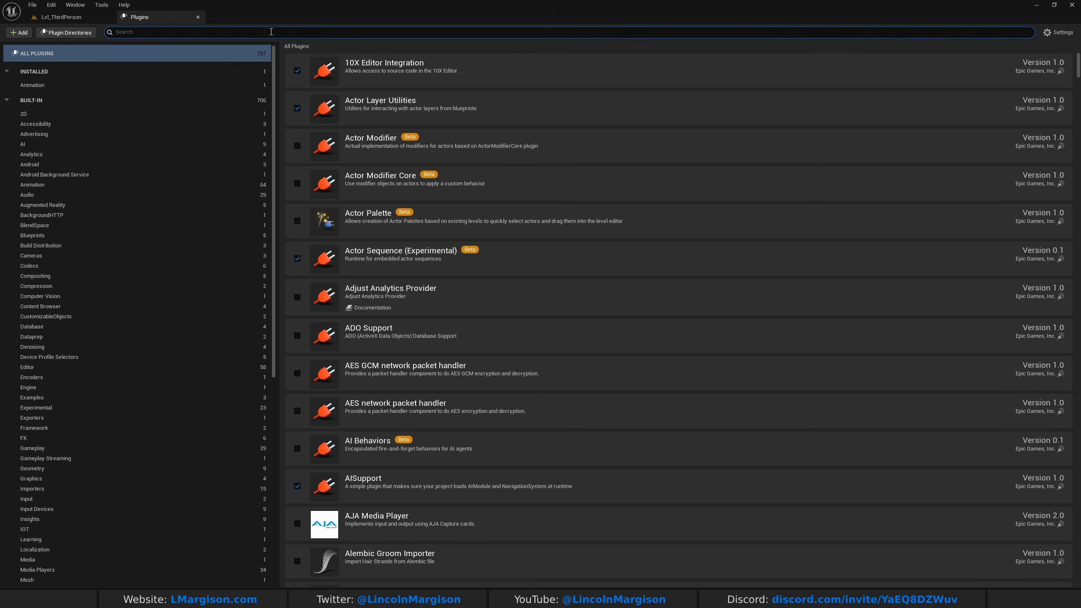
left_click(271, 32)
type("control physics")
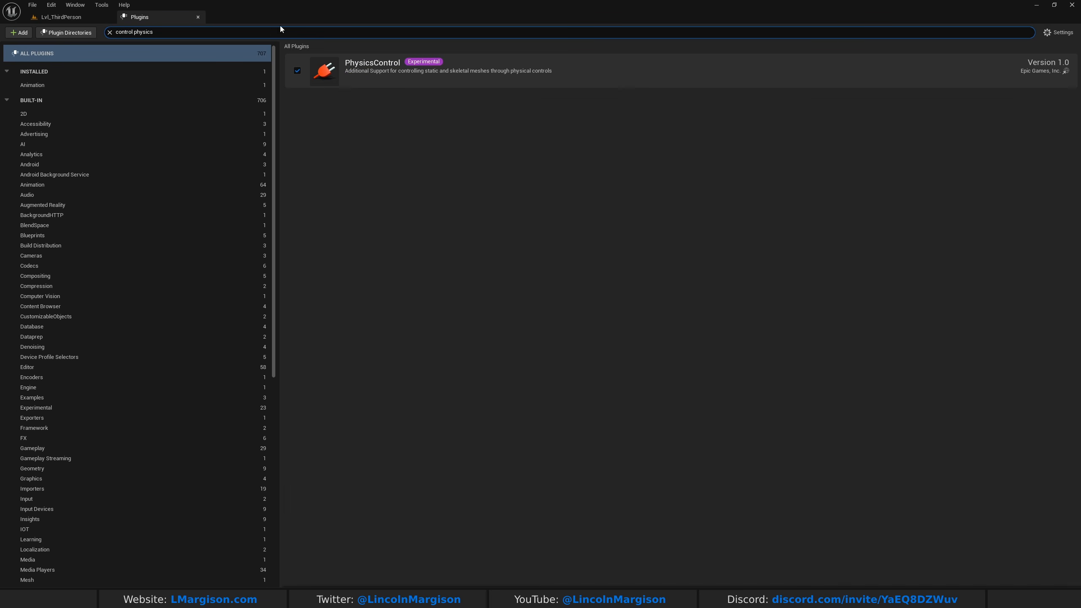
left_click(206, 34)
type("loco")
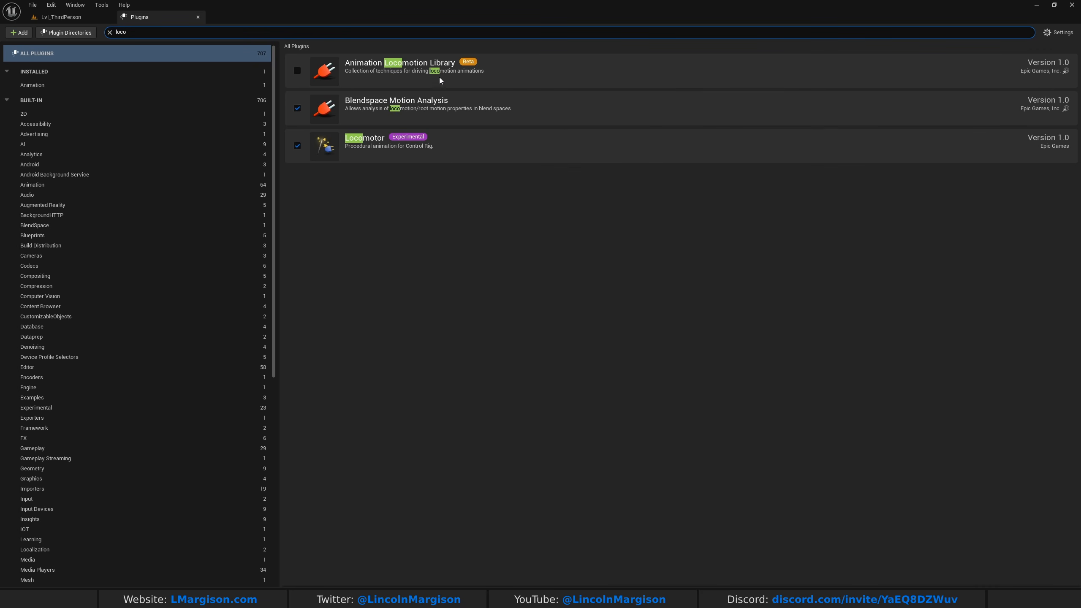
middle_click(138, 18)
- Create a Control Rig from the SKM_Manny_Simple skeletal mesh, compile it and save it
right_click_drag(409, 206, 353, 226)
right_click_drag(451, 353, 596, 351)
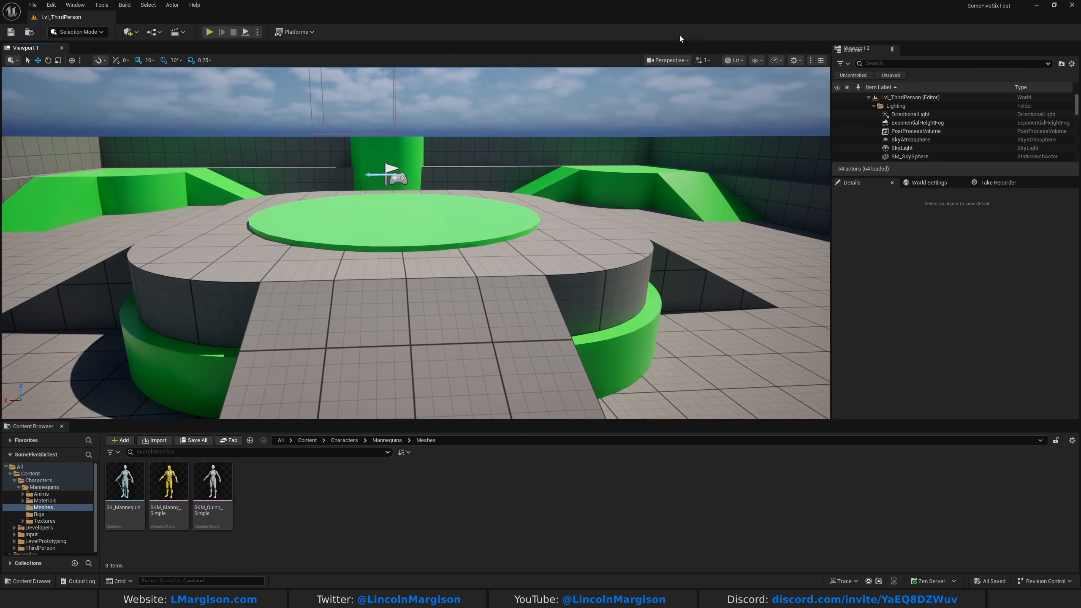
right_click_drag(391, 278, 289, 281)
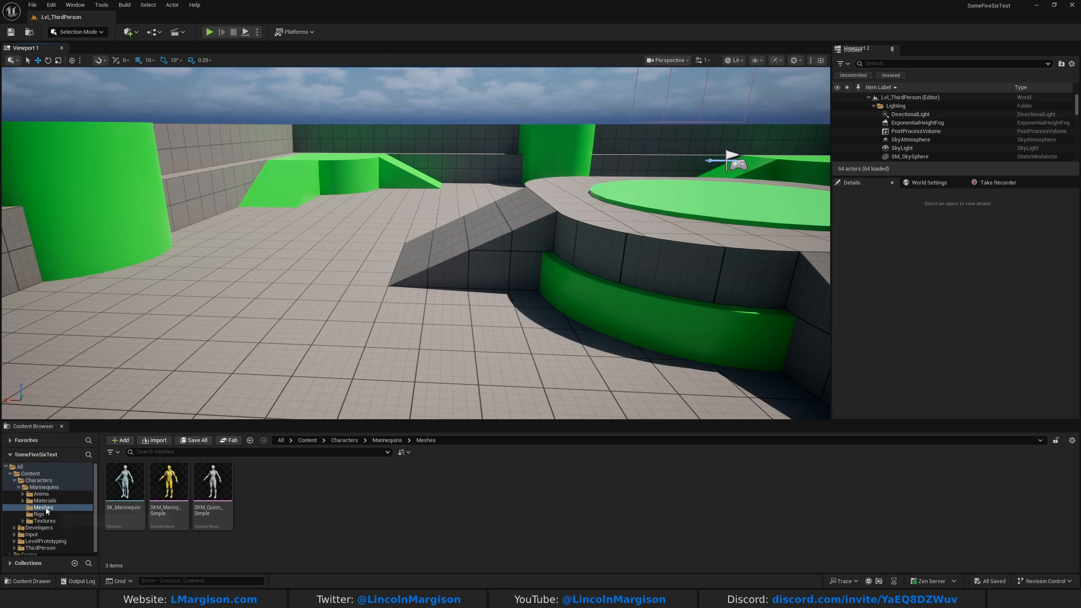
right_click(177, 480)
mouse_move(238, 166)
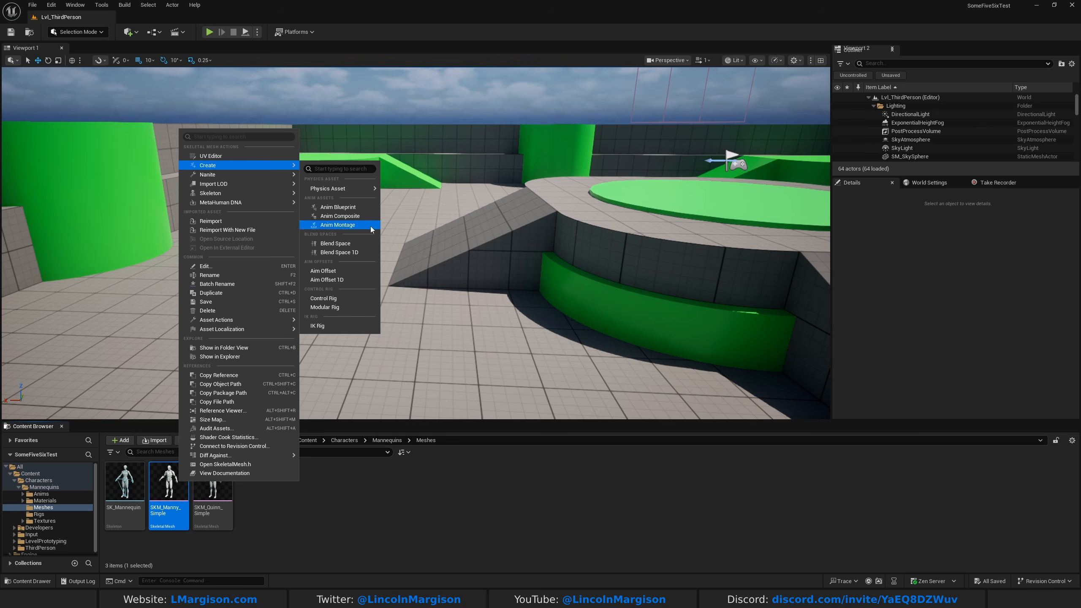
left_click(339, 298)
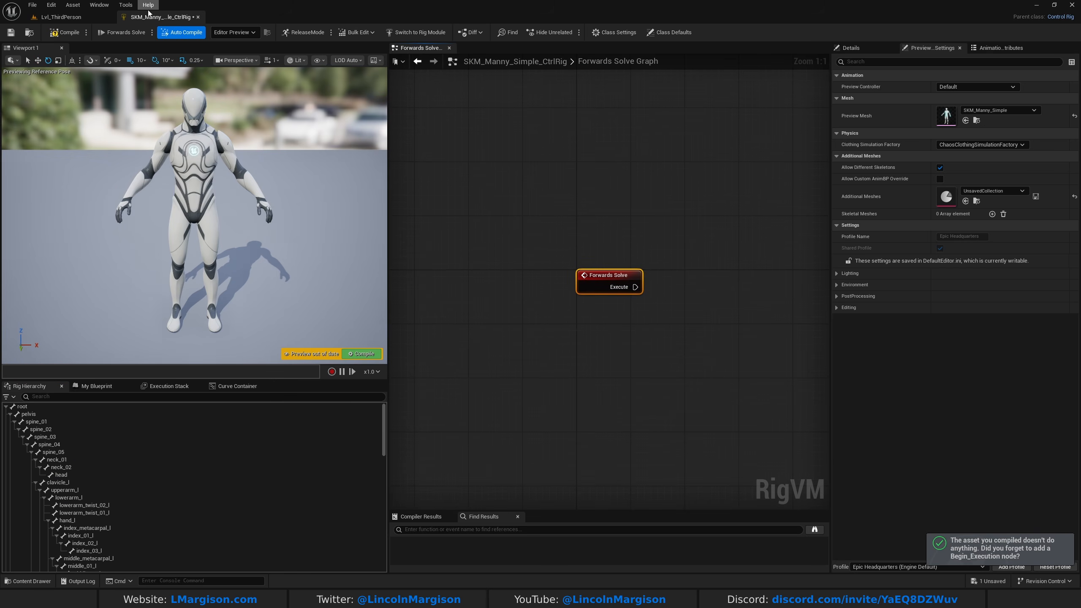
left_click(64, 33)
left_click(11, 33)
- Add a Construction Event node above the Forwards Solve node in the rig graph
right_click_drag(47, 170, 86, 168)
right_click_drag(141, 138, 204, 138)
right_click_drag(674, 355, 558, 463)
right_click(493, 214)
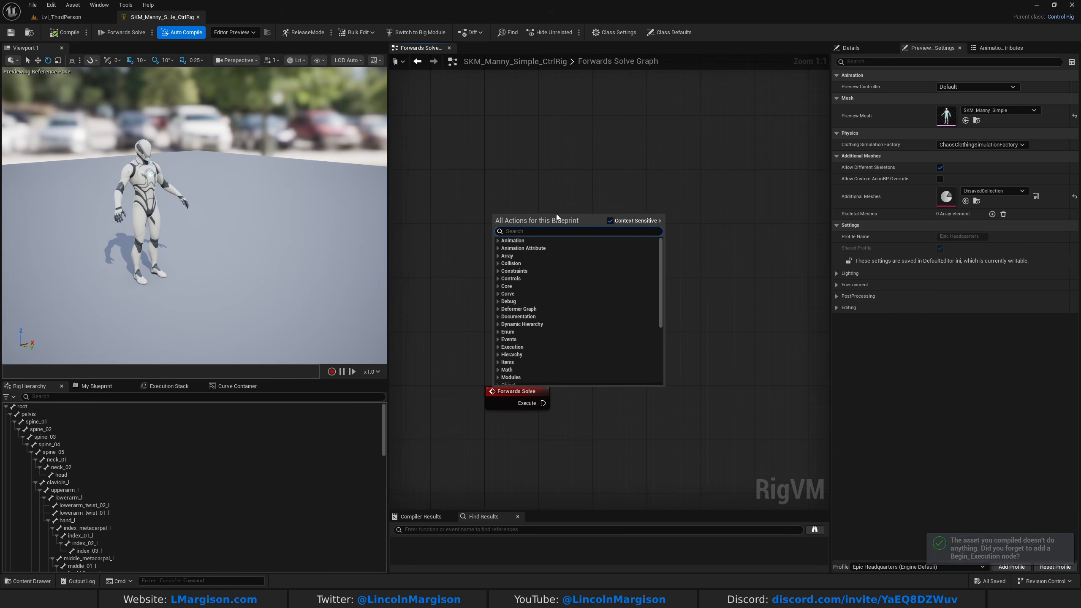
type("constru")
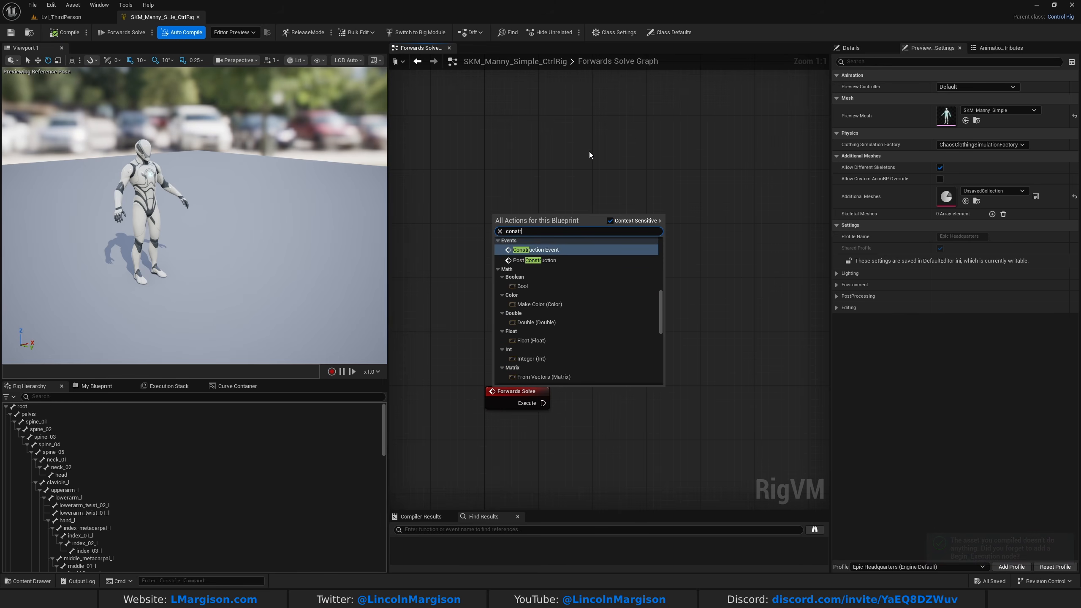
left_click(553, 251)
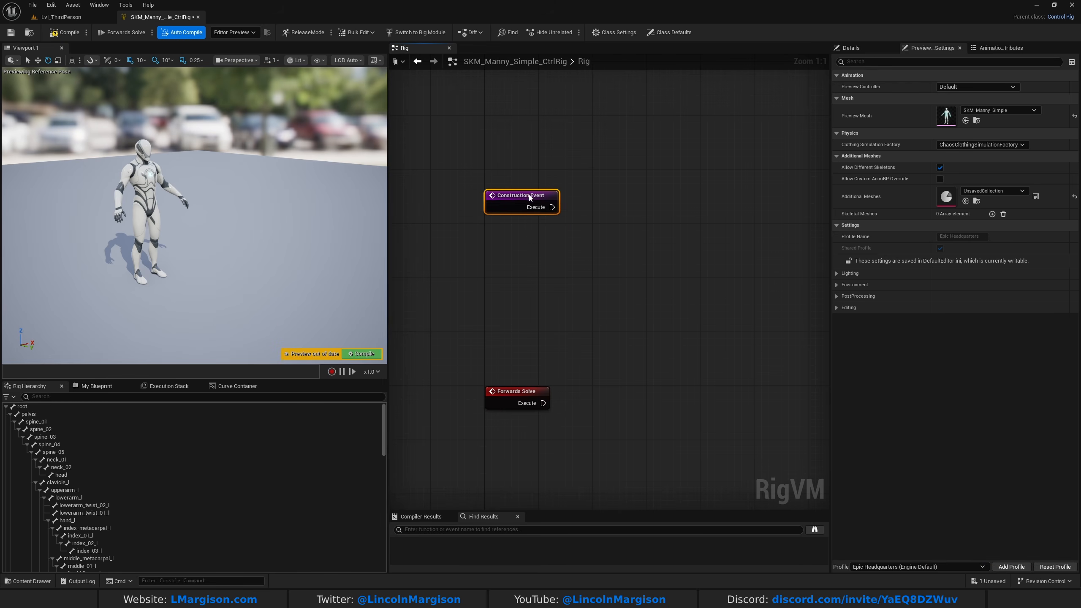
right_click_drag(530, 199, 494, 309)
left_click(531, 319)
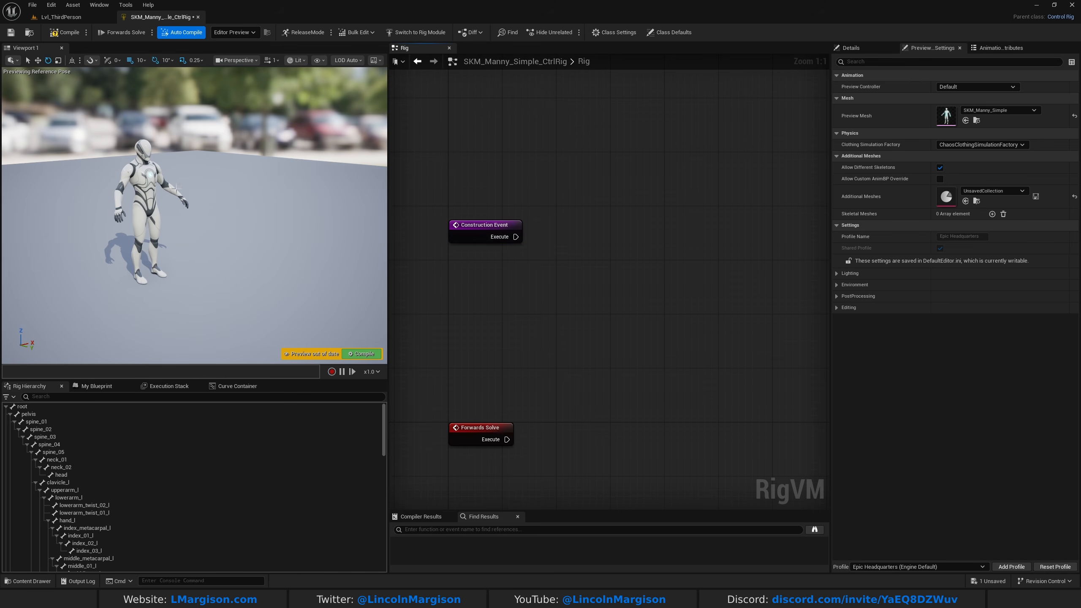
scroll(146, 146, "up", 5)
scroll(145, 146, "down", 5)
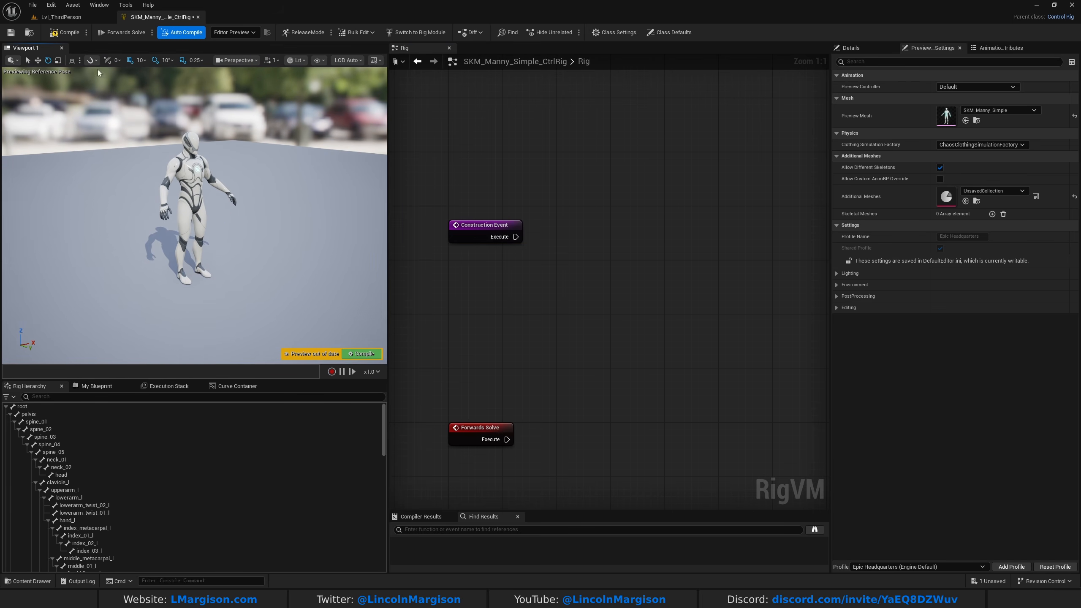
- Open the PA_Mannequin physics asset from the Rigs folder and briefly run its simulation
left_click(78, 17)
left_click(39, 514)
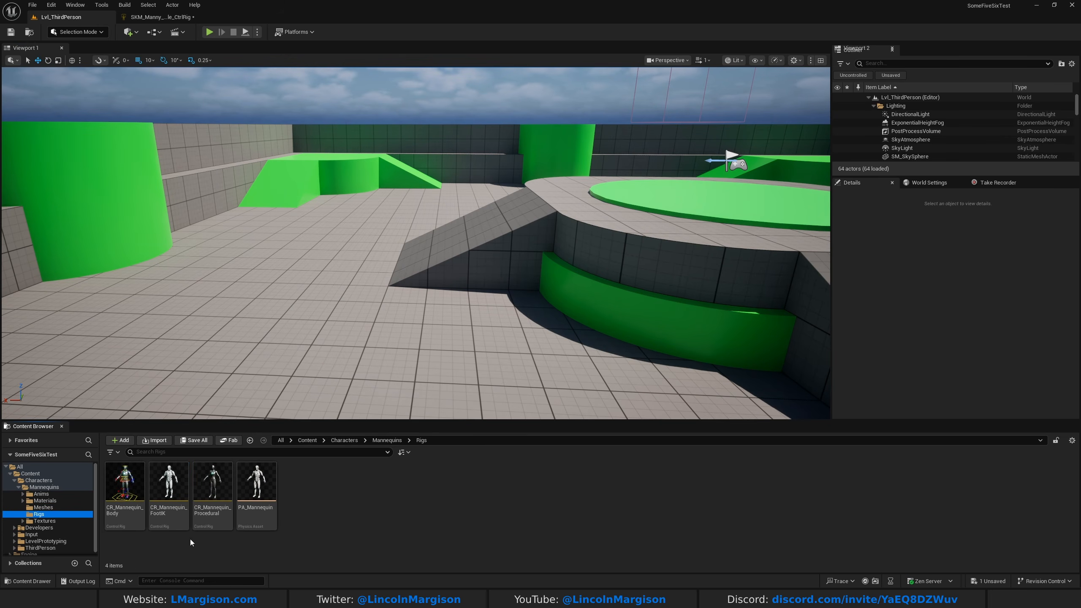
double_click(239, 512)
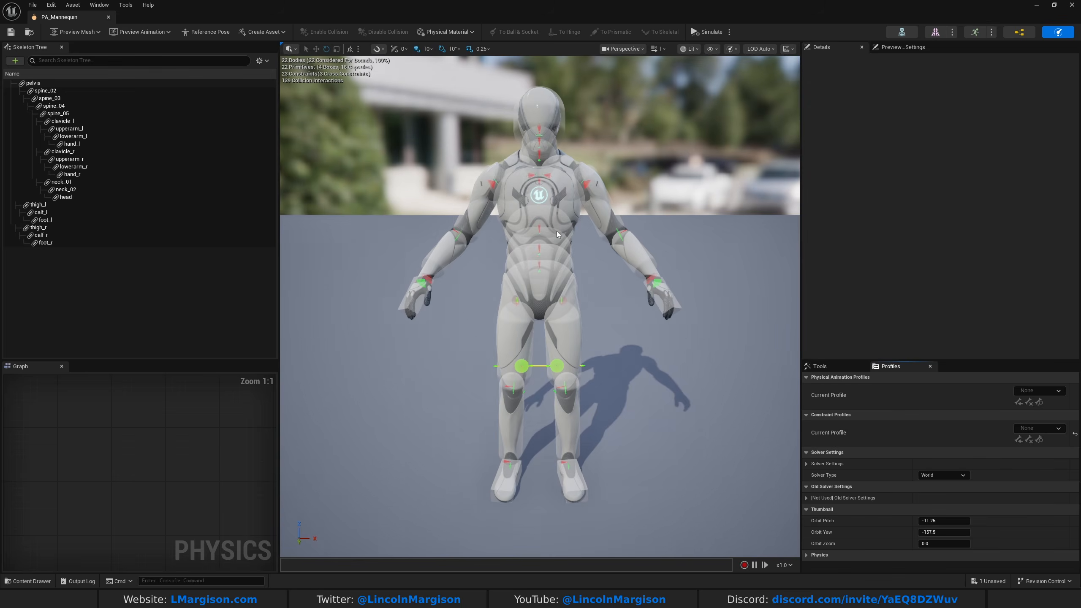
left_click(708, 32)
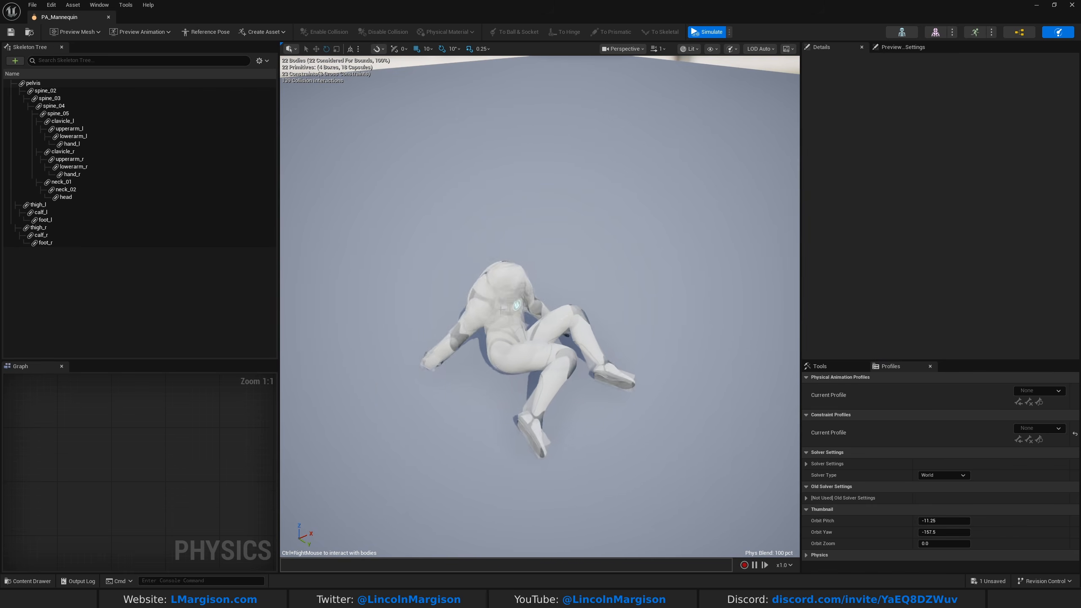
left_click(709, 33)
right_click_drag(598, 242, 549, 162)
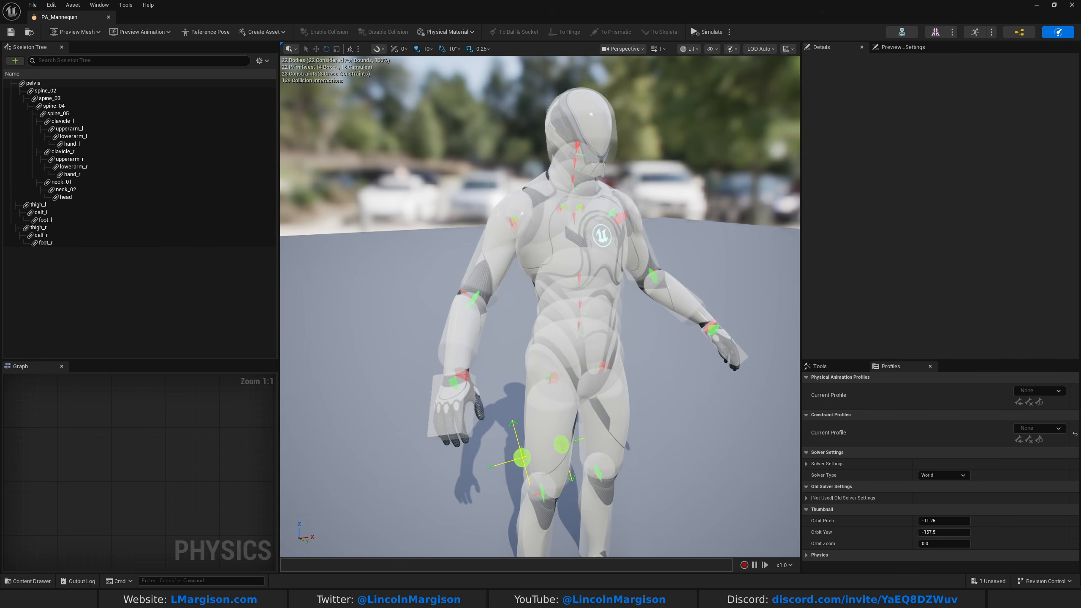
- Examine the mannequin's physics bodies from the right hand up to the right clavicle and across to the left forearm
left_click(456, 390)
left_click(461, 344)
left_click(468, 272)
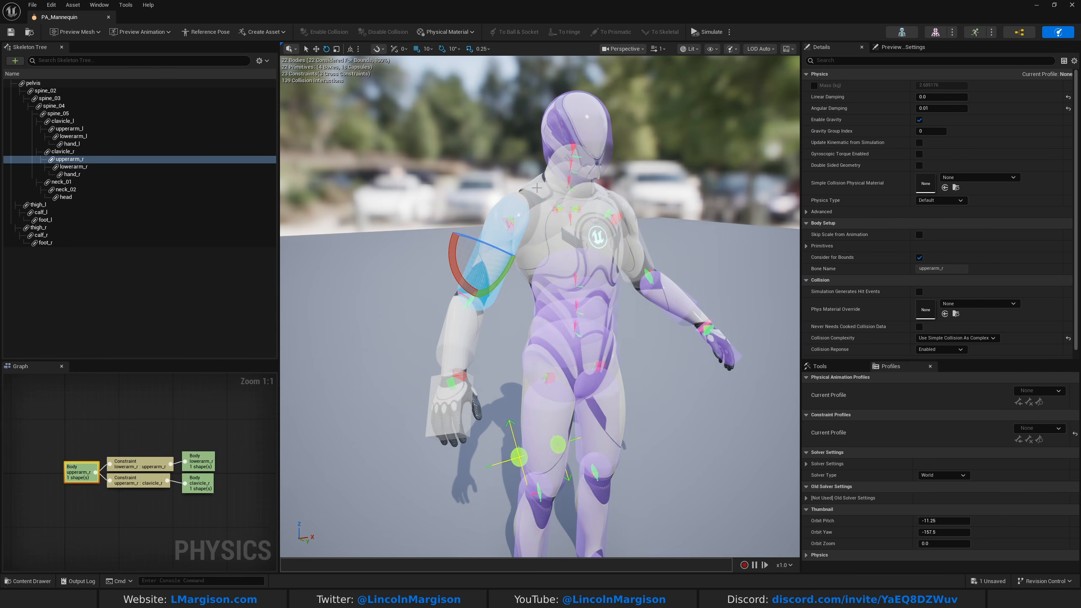
left_click(537, 189)
left_click(526, 209)
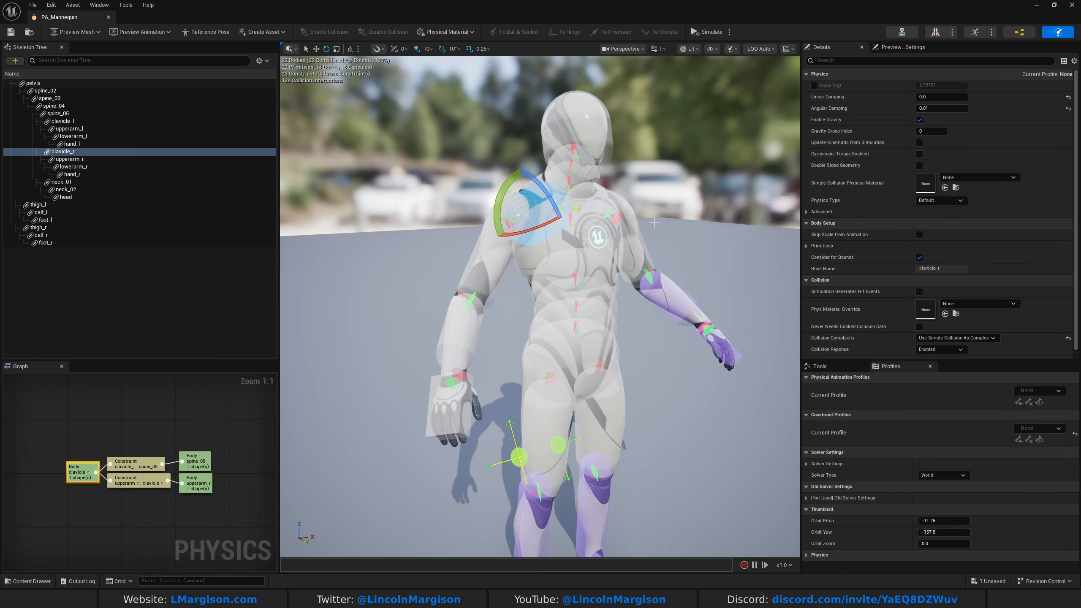
left_click(645, 257)
left_click(670, 296)
right_click_drag(636, 327, 643, 332)
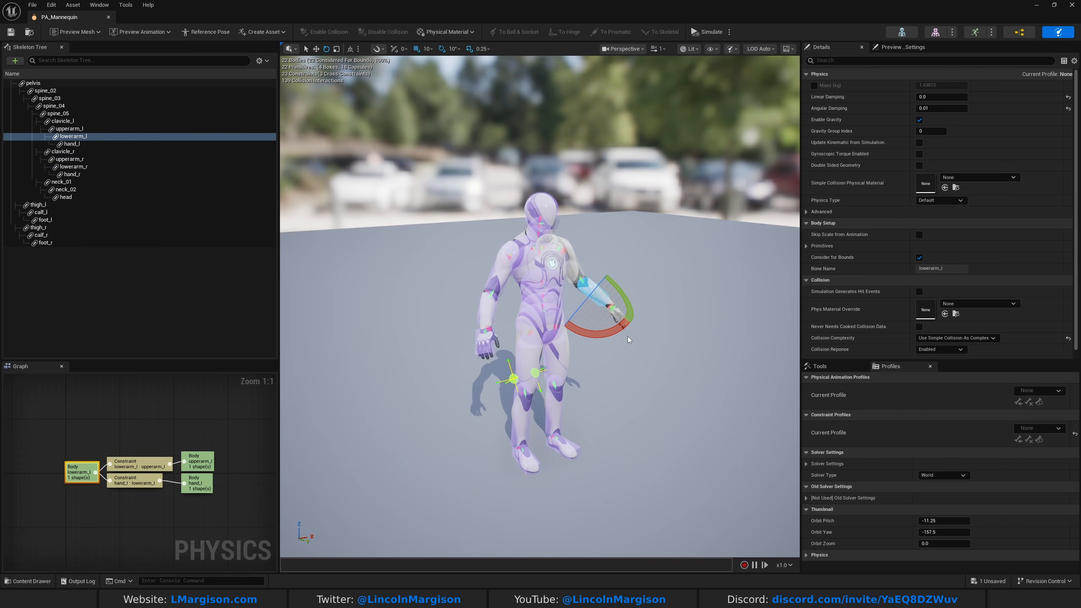
- Select the right hand's physics body and rotate it slightly
left_click(601, 374)
key("f")
right_click_drag(435, 328, 402, 374)
left_click(452, 340)
key("w")
scroll(445, 346, "down", 1)
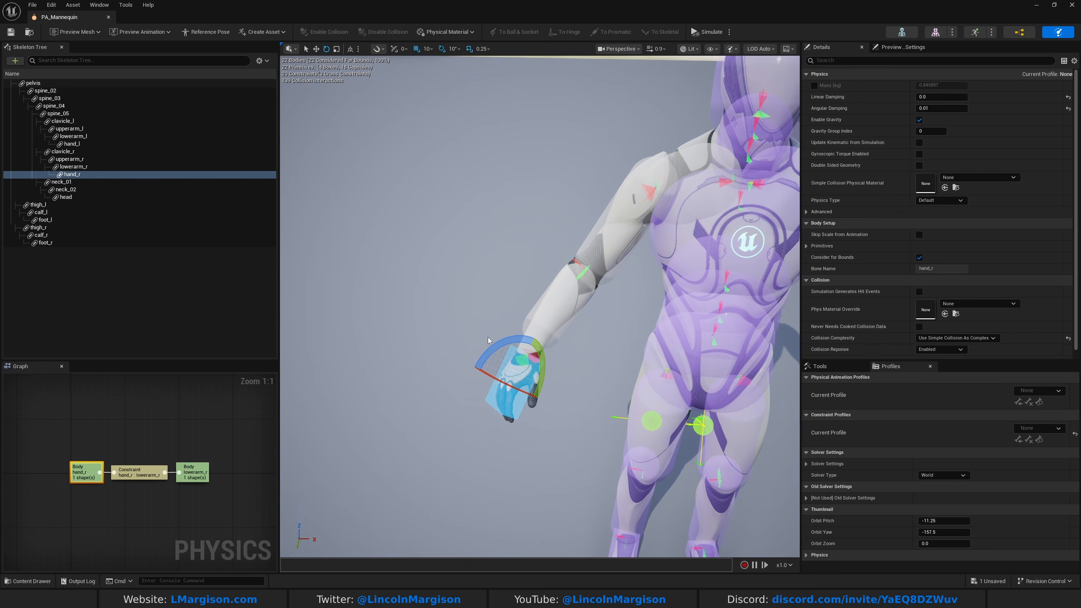
right_click_drag(526, 364, 522, 362)
left_click_drag(522, 362, 528, 366)
right_click_drag(528, 366, 630, 372)
key("w")
right_click_drag(630, 300, 664, 275)
key("a")
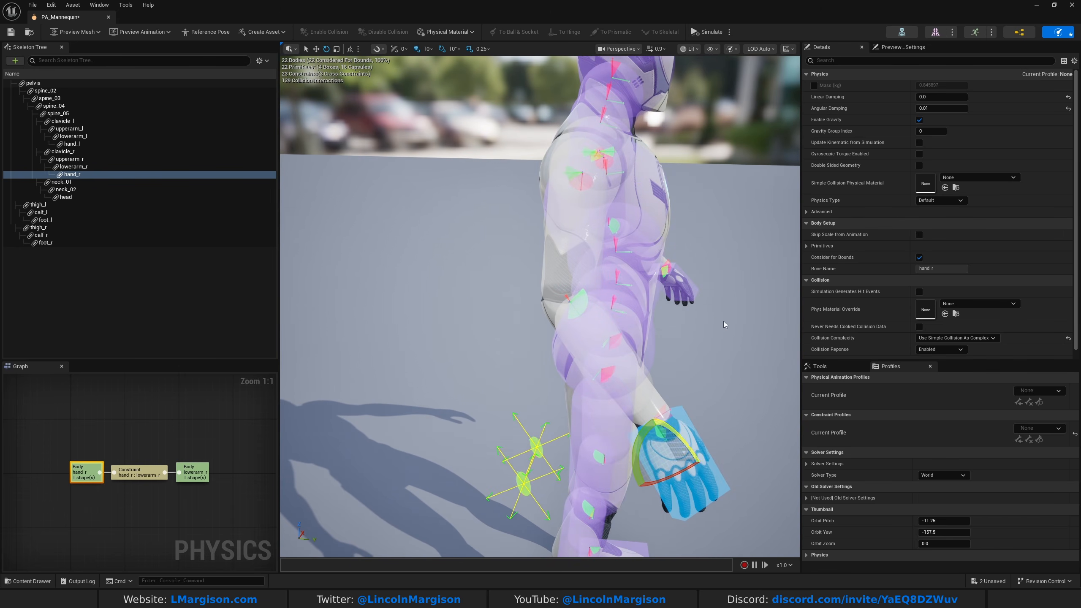
- Inspect the right elbow constraint, simulate the physics asset, pull the ragdoll upward and stop the simulation
left_click(622, 298)
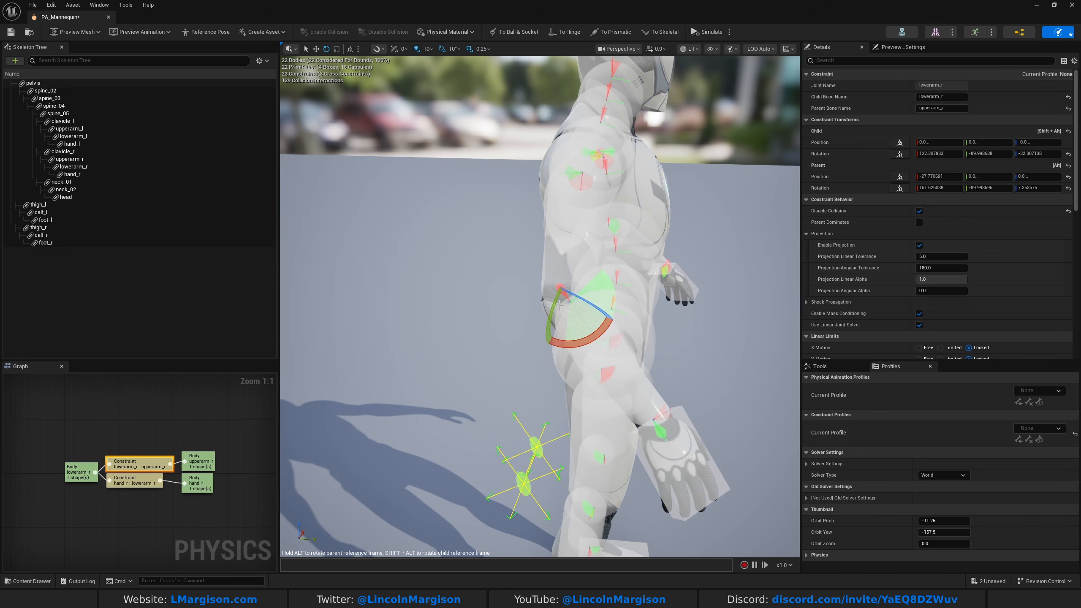
key("d")
key("s")
right_click_drag(481, 255, 334, 275)
key("w")
left_click(707, 31)
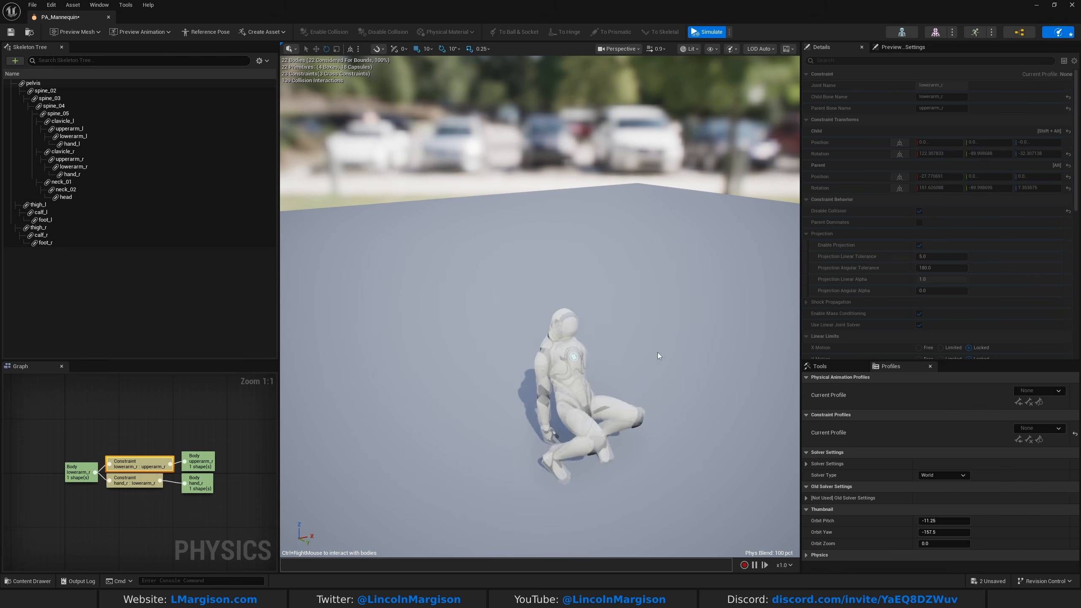
mouse_move(561, 409)
right_mouse_down("ctrl")
mouse_move(519, 277)
mouse_move(550, 338)
mouse_move(562, 305)
right_mouse_up("ctrl")
right_click_drag(560, 373, 554, 307, "ctrl")
left_click(706, 32)
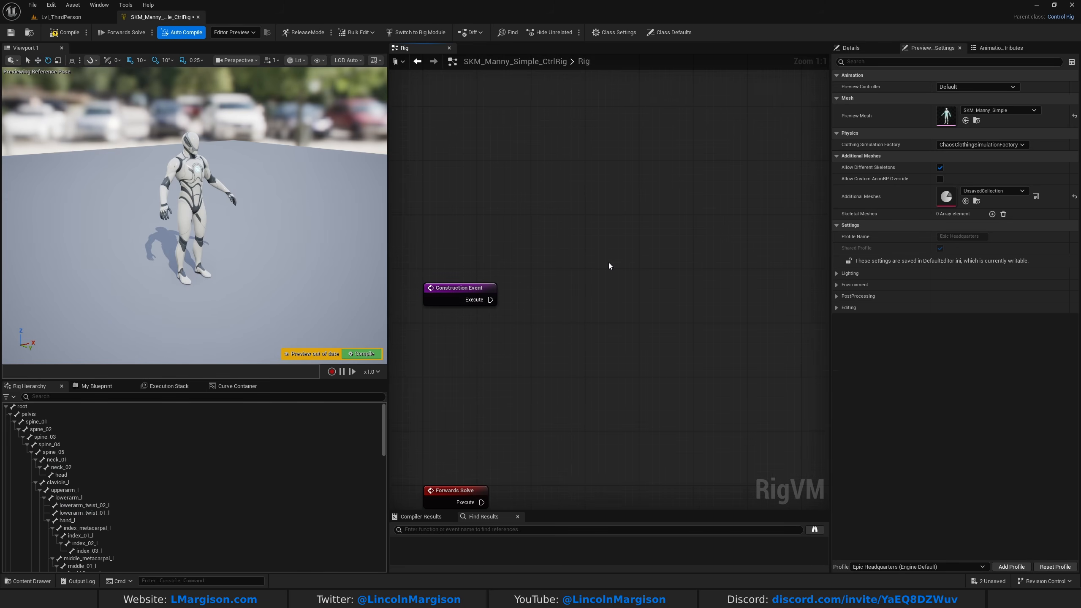
- Add an Instantiate From Physics Asset node, connect it to the Construction Event's execution and compile the rig
right_click(609, 266)
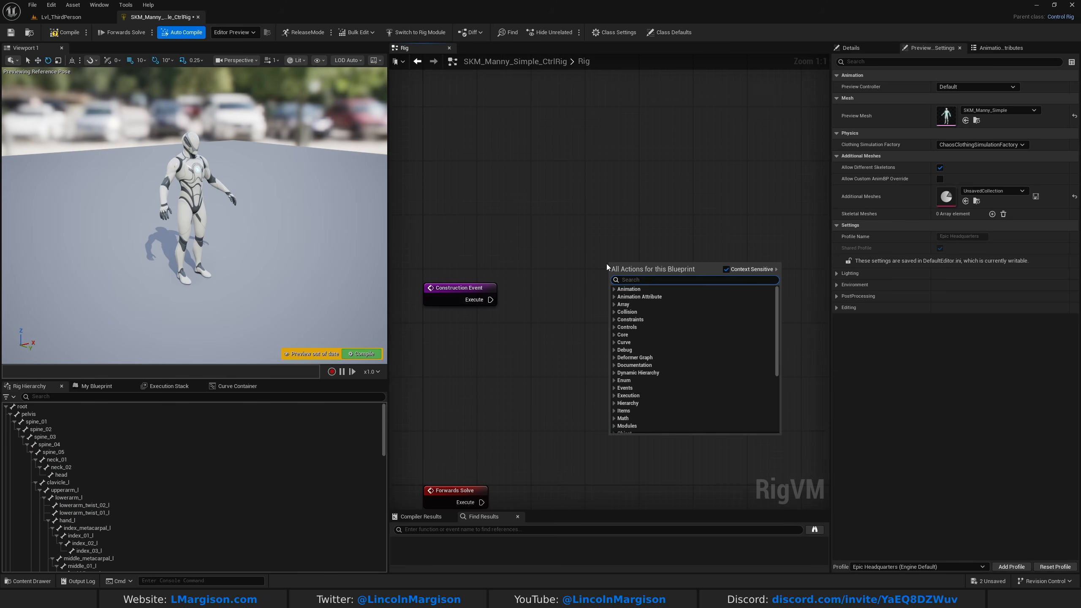
type("insta")
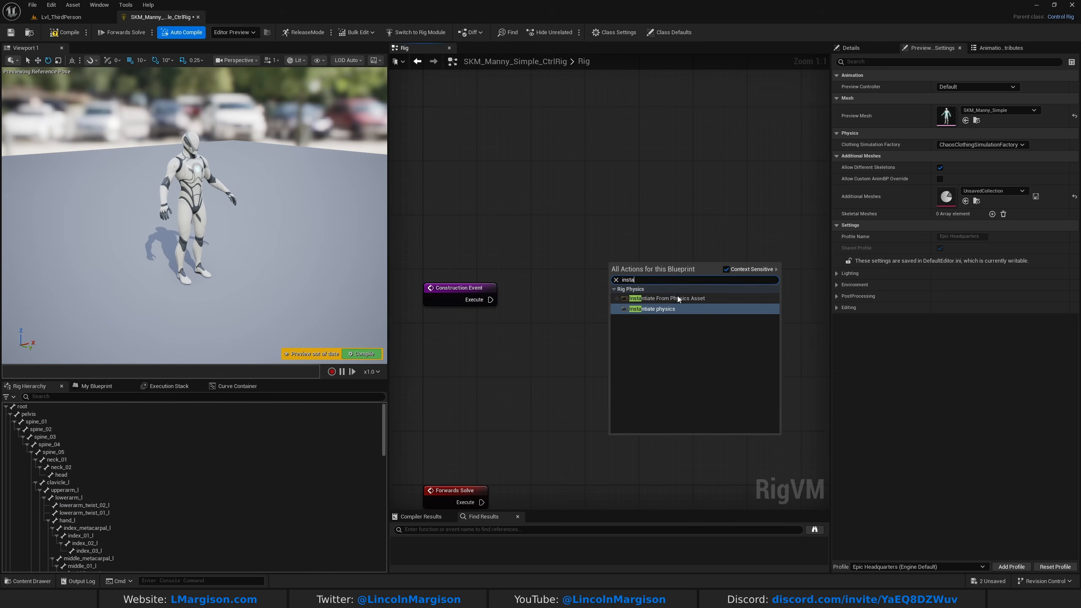
left_click(656, 299)
left_click_drag(647, 273, 634, 287)
left_click_drag(490, 299, 599, 293)
left_click_drag(455, 291, 447, 244)
left_click_drag(647, 286, 655, 251)
right_click_drag(574, 176, 476, 170)
left_click(68, 31)
- Assign PA_Mannequin as the physics asset of the Instantiate From Physics Asset node and recompile the rig
right_click_drag(516, 202, 569, 187)
left_click_drag(602, 235, 616, 229)
left_click(628, 168)
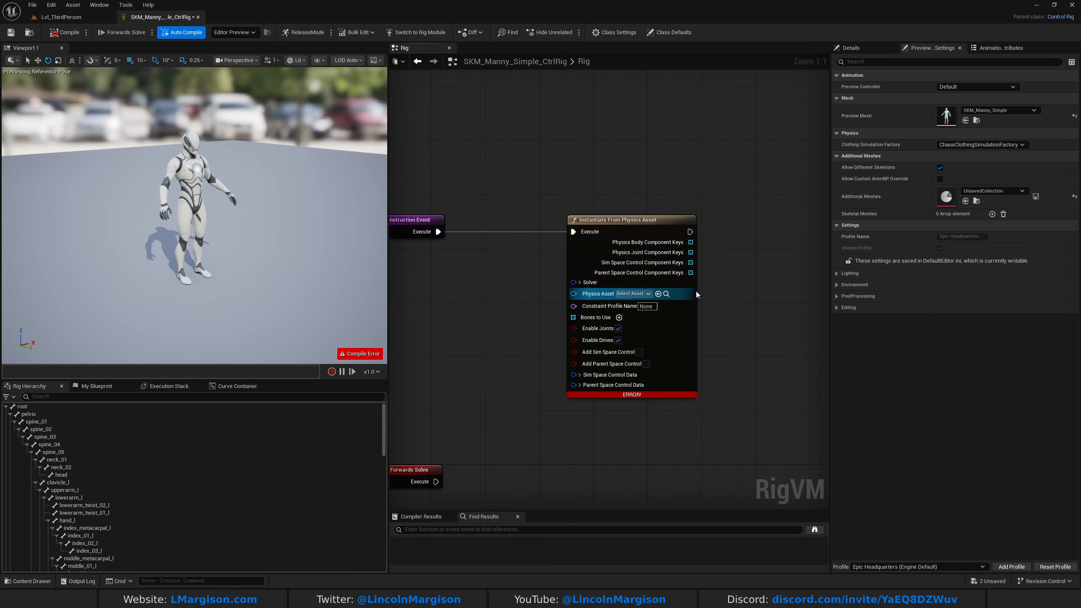
right_click_drag(694, 291, 642, 294)
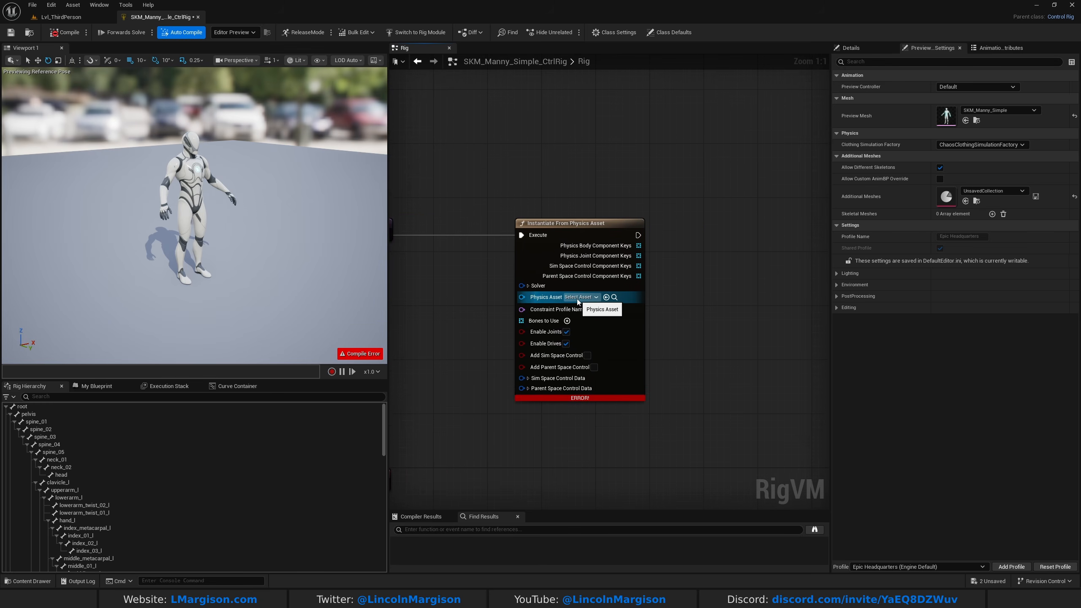
left_click(578, 297)
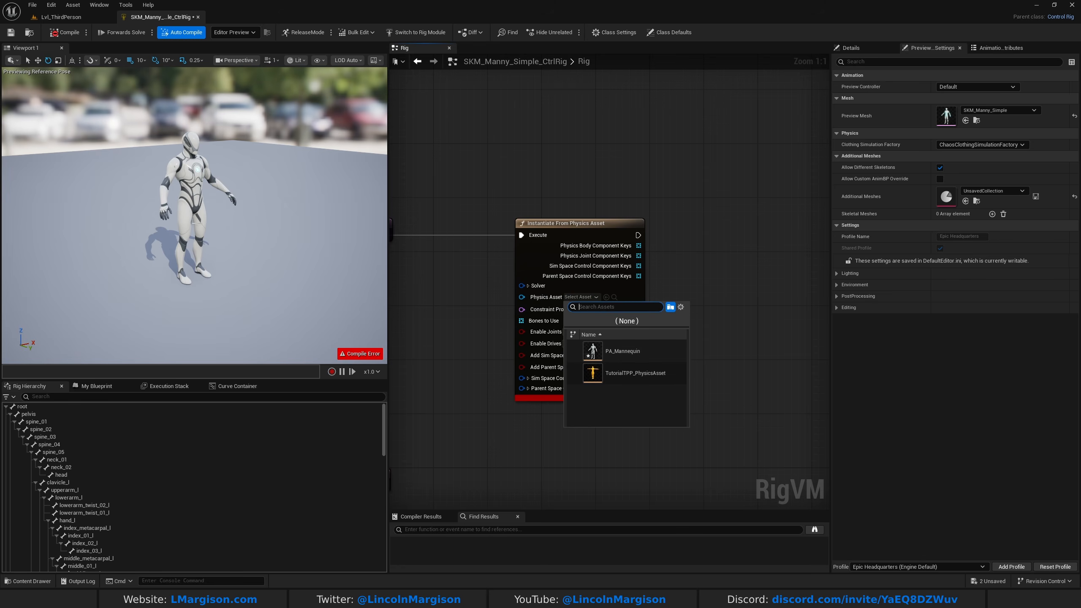
left_click(612, 355)
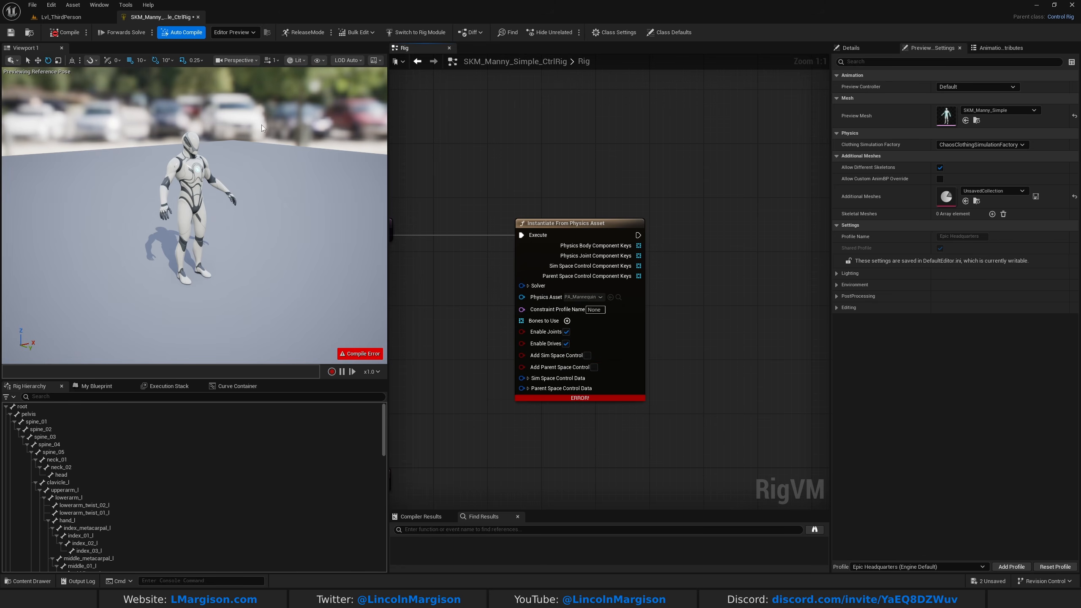
left_click(69, 33)
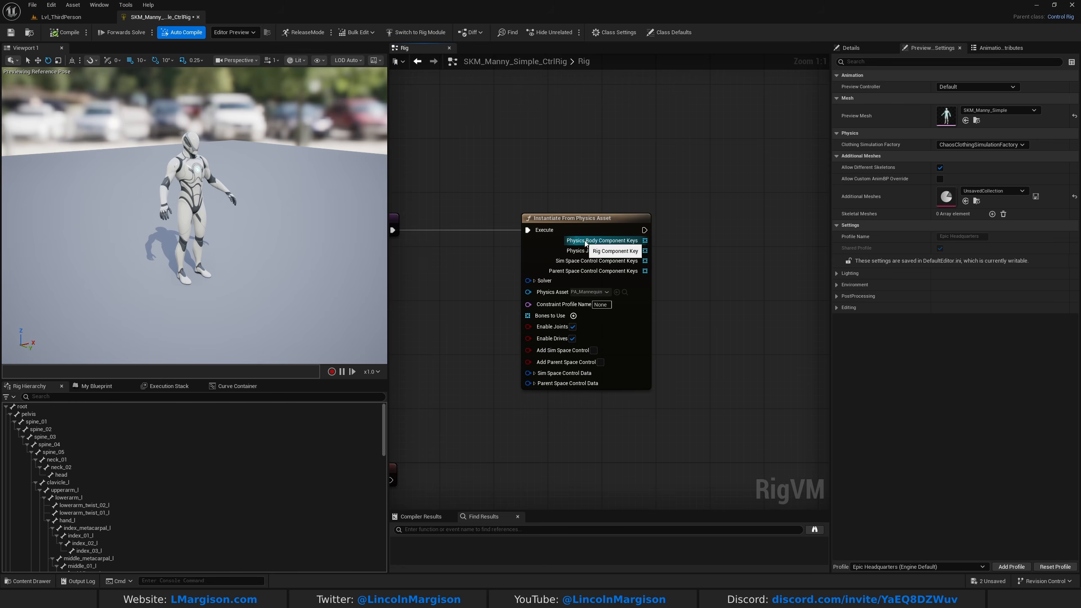
- Add a For Each node from the Physics Body Component Keys output of the Instantiate From Physics Asset node
right_click_drag(754, 289, 708, 330)
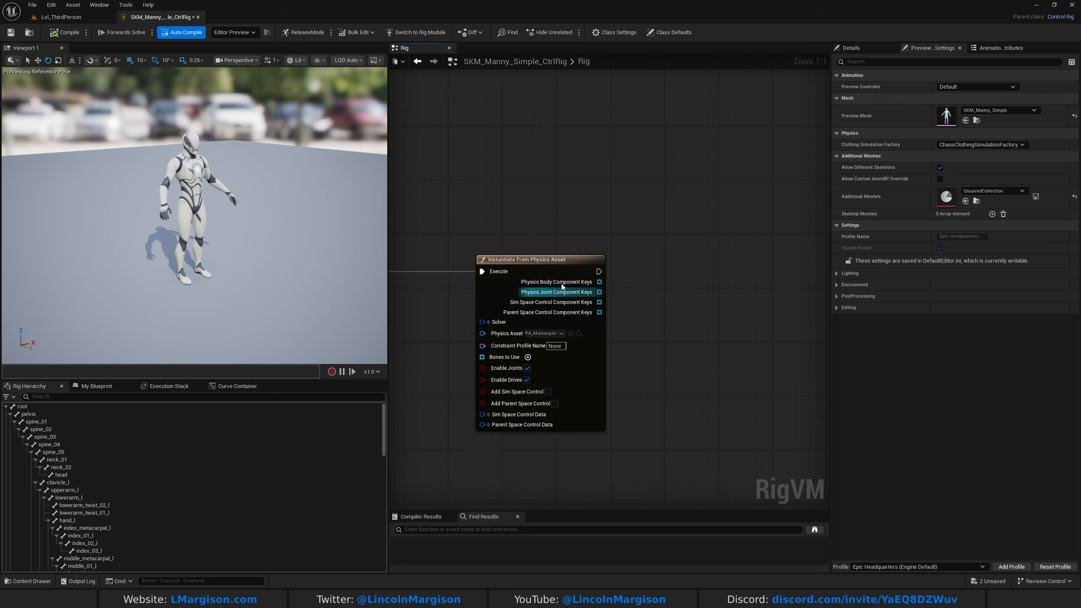
left_click_drag(600, 282, 663, 272)
left_click(725, 323)
right_click_drag(625, 304, 513, 316)
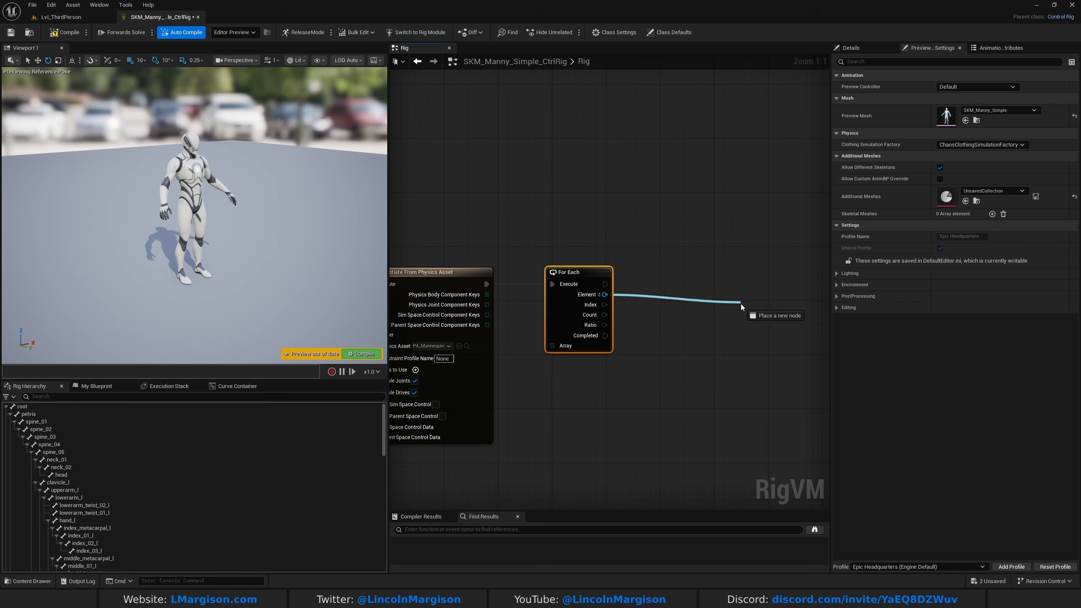
- Add a Set Physics Body Movement Mode node from the For Each Element output, with its movement type set to Simulated
left_click_drag(741, 302, 732, 298)
type("mode")
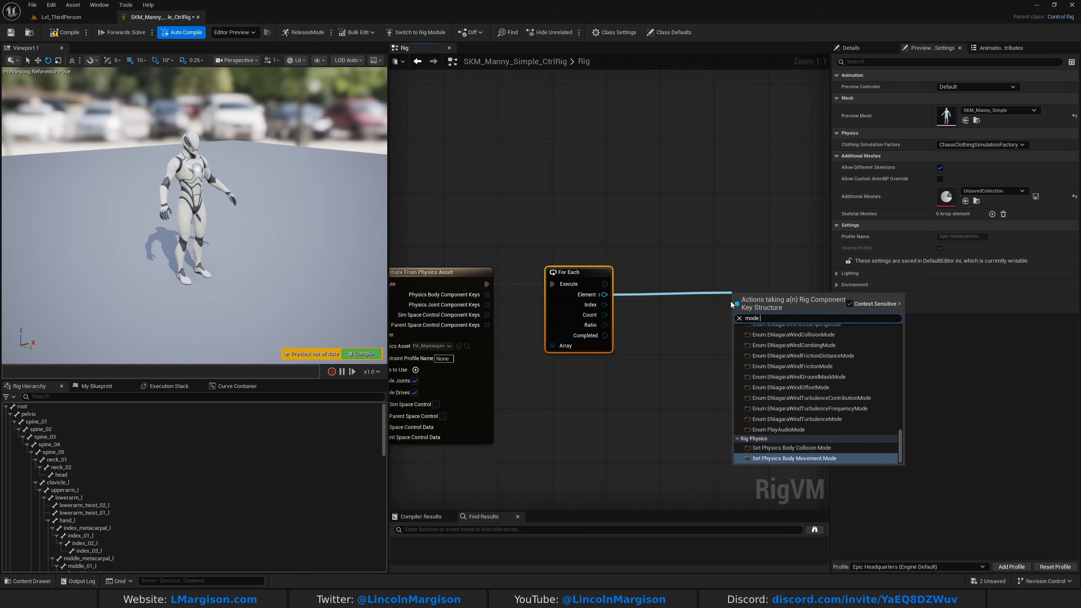
left_click(787, 460)
left_click_drag(771, 305, 674, 277)
left_click_drag(715, 266, 710, 272)
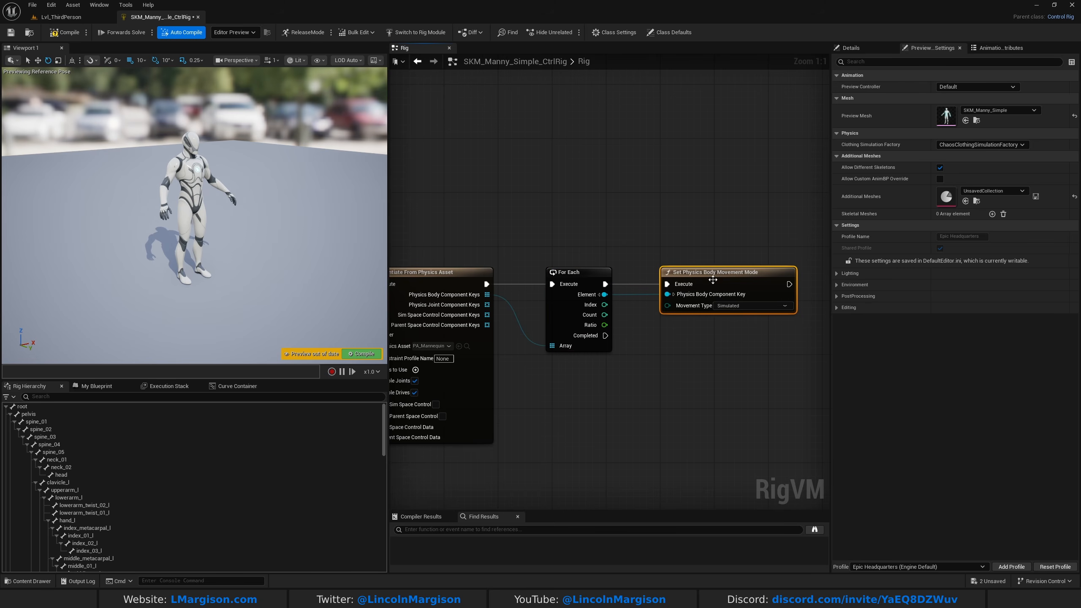
right_click_drag(686, 351, 567, 363)
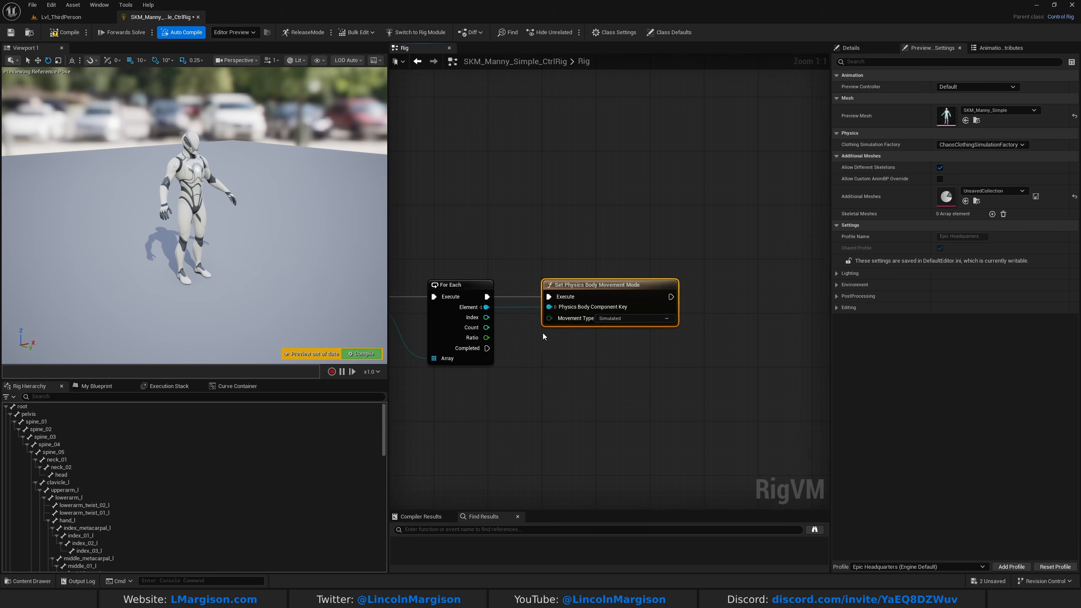
left_click(639, 319)
left_click(612, 347)
right_click_drag(545, 241, 644, 214)
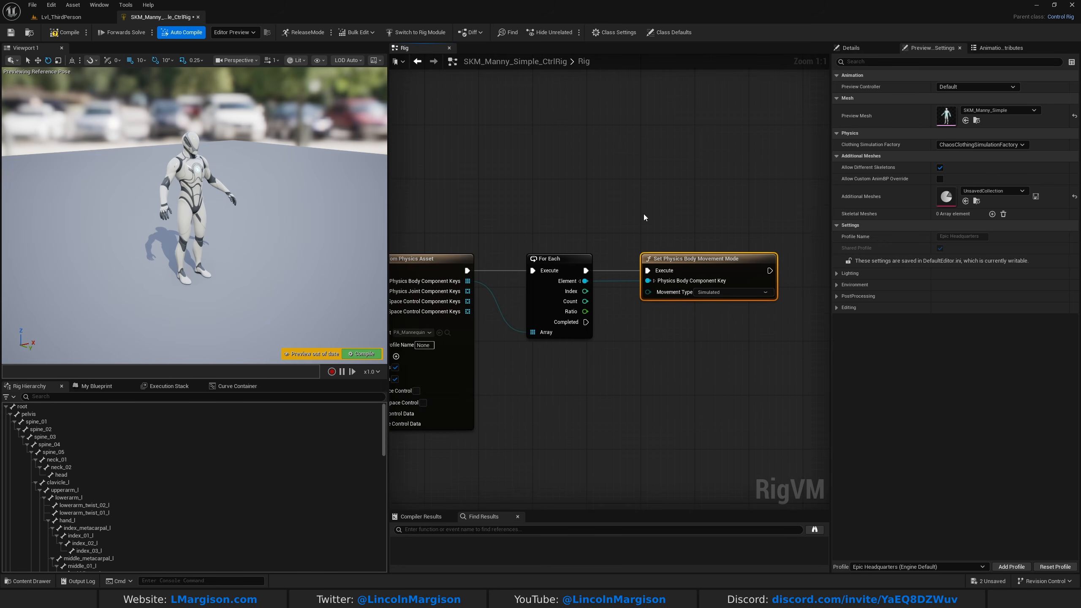
- Compile the rig and check the mannequin in the preview viewport
left_click(56, 34)
scroll(149, 191, "up", 5)
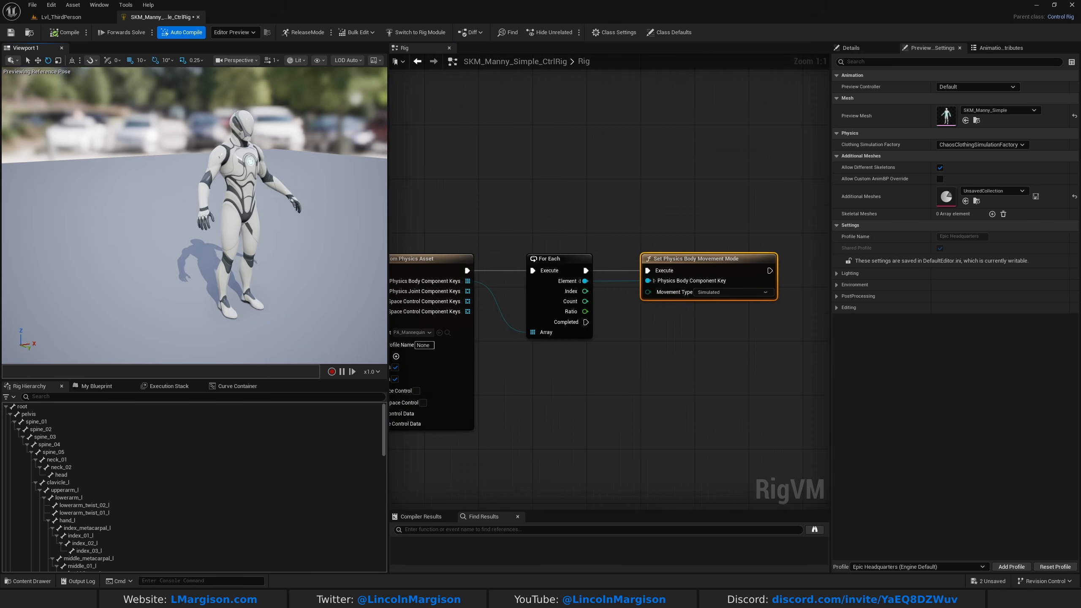
mouse_move(687, 191)
left_mouse_down()
mouse_move(704, 225)
mouse_move(717, 366)
left_mouse_up()
left_click(717, 388)
left_click(707, 273)
scroll(195, 221, "down", 5)
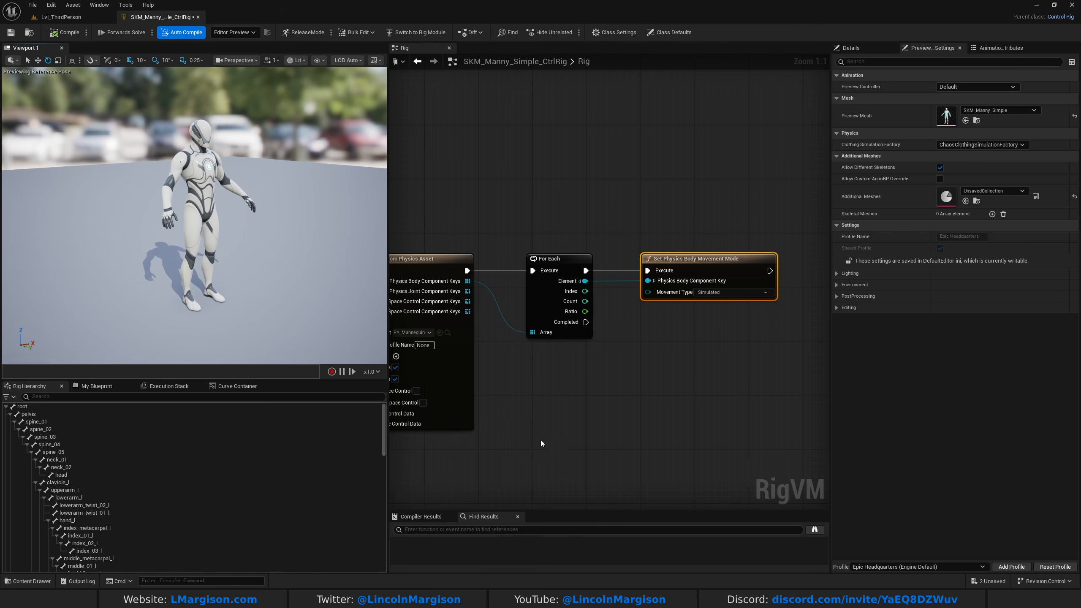
- Move the Forwards Solve node further below the Construction Event chain
right_click_drag(541, 444, 635, 435)
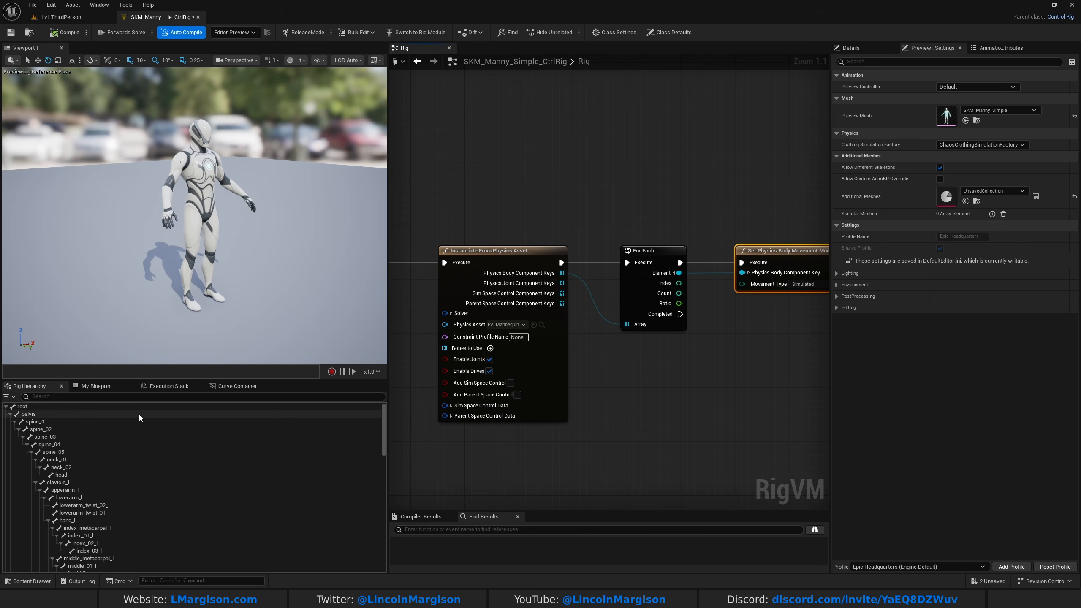
right_click_drag(559, 445, 794, 257)
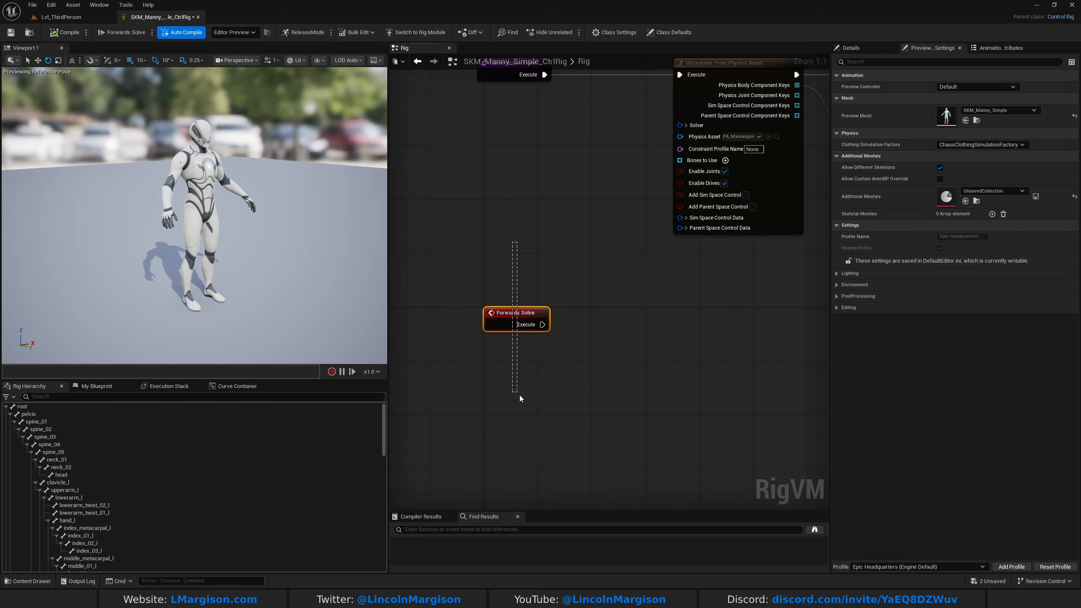
left_click_drag(520, 313, 527, 362)
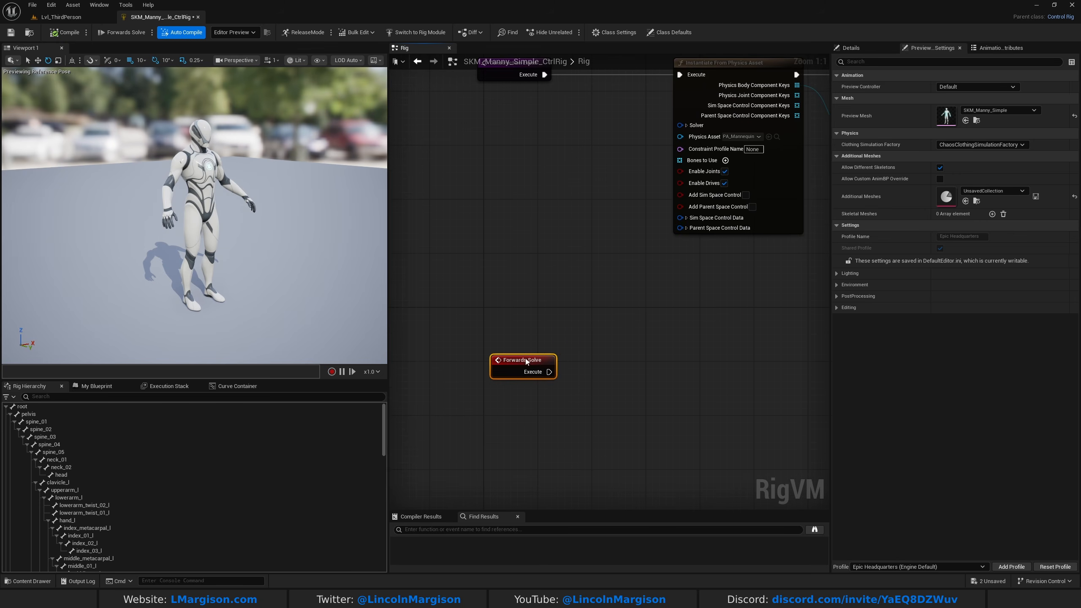
- Add a Rig Physics Solver component to the root bone in the rig hierarchy
right_click(24, 408)
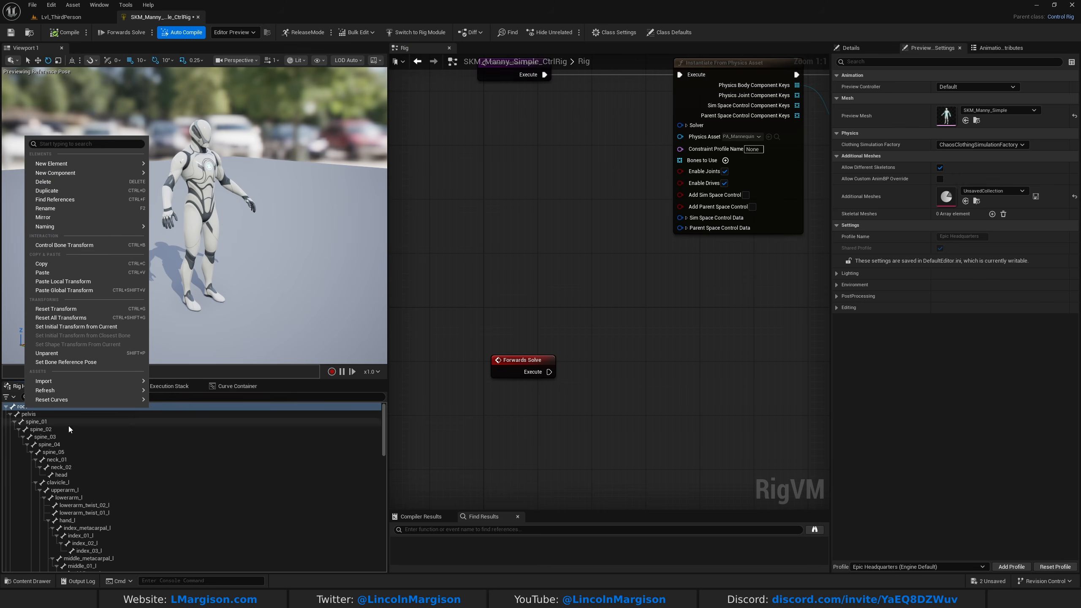
mouse_move(49, 175)
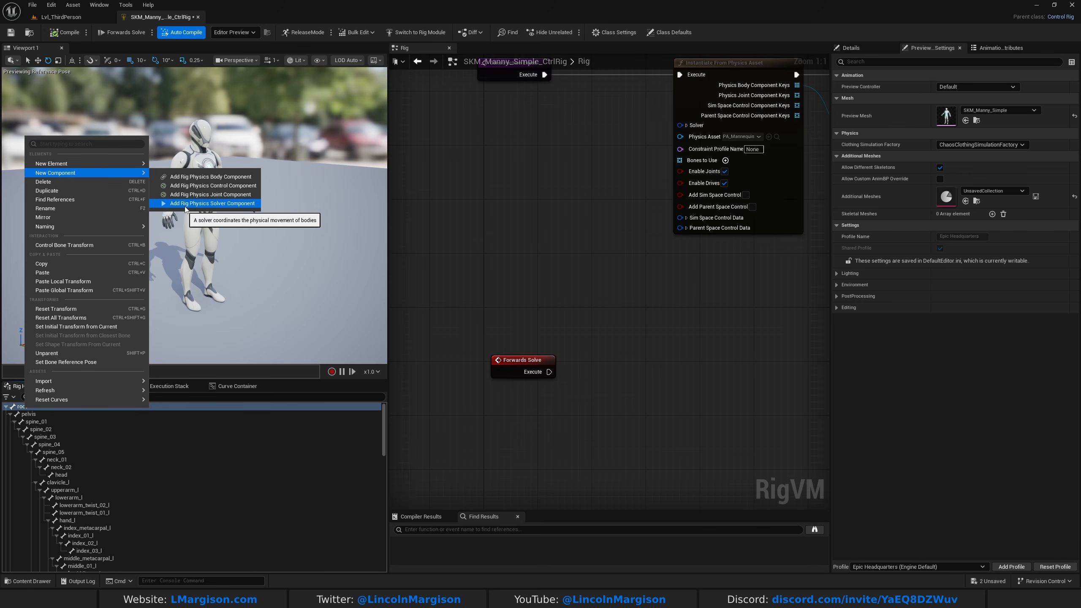
left_click(212, 204)
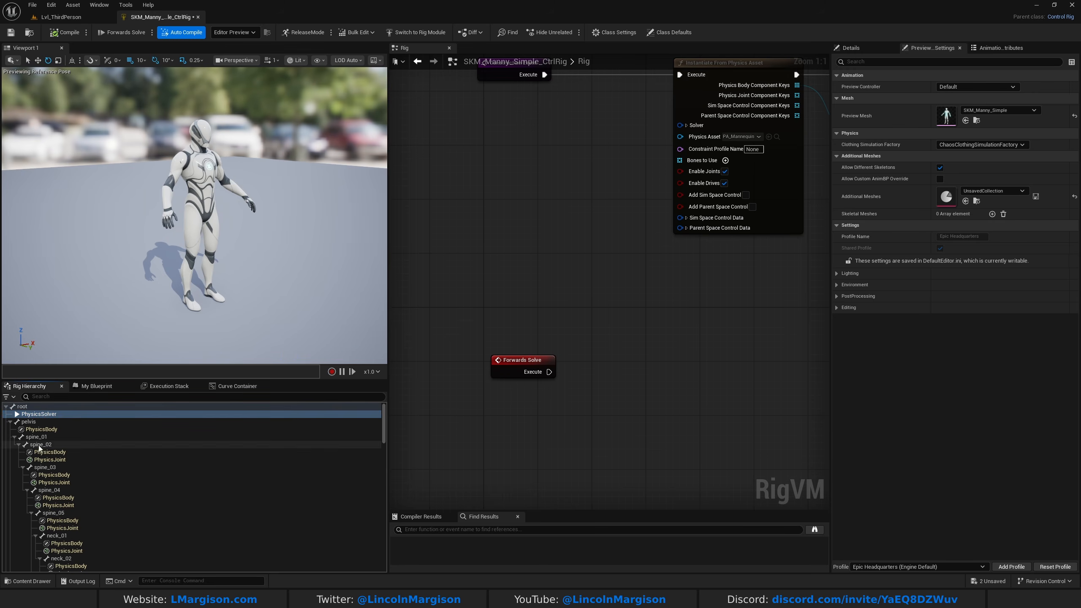
- Add a Step Physics Solver node and connect the Forwards Solve execution to it
right_click_drag(638, 398, 597, 360)
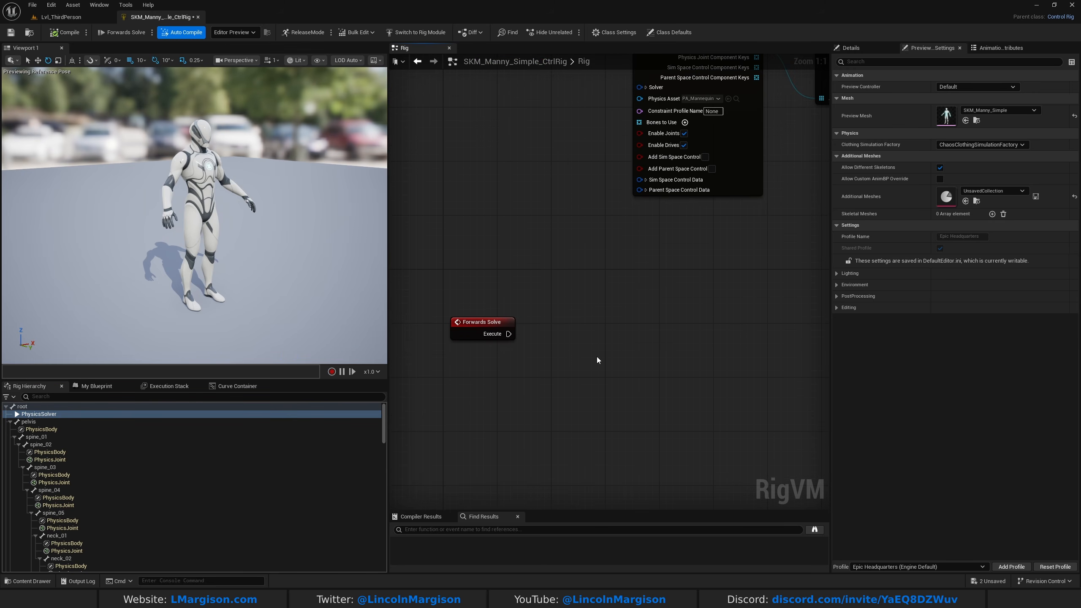
right_click(570, 336)
type("step phy")
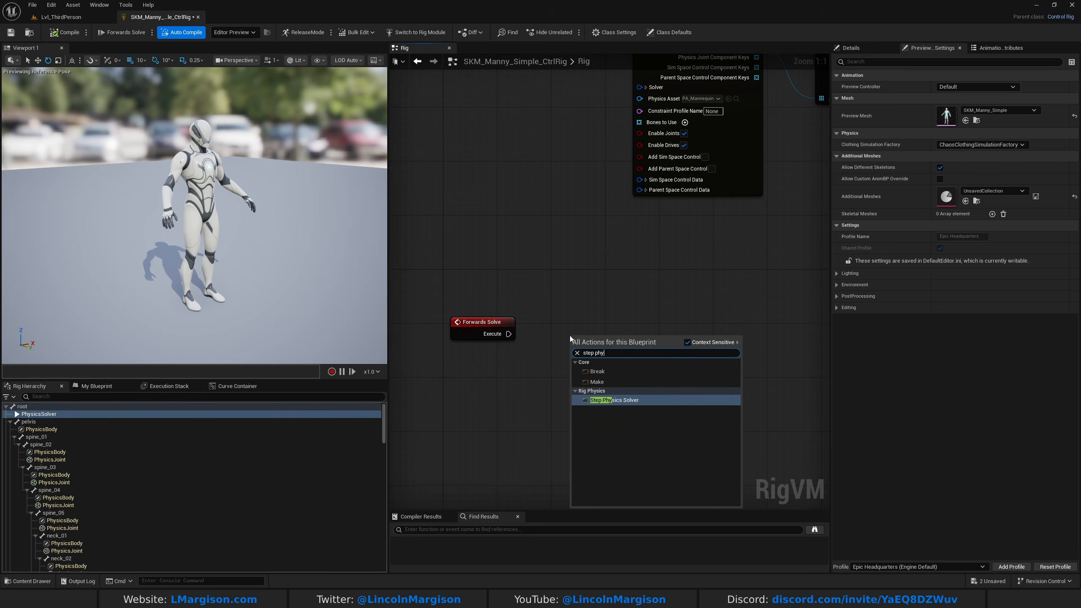
left_click(612, 402)
left_click_drag(620, 337, 627, 323)
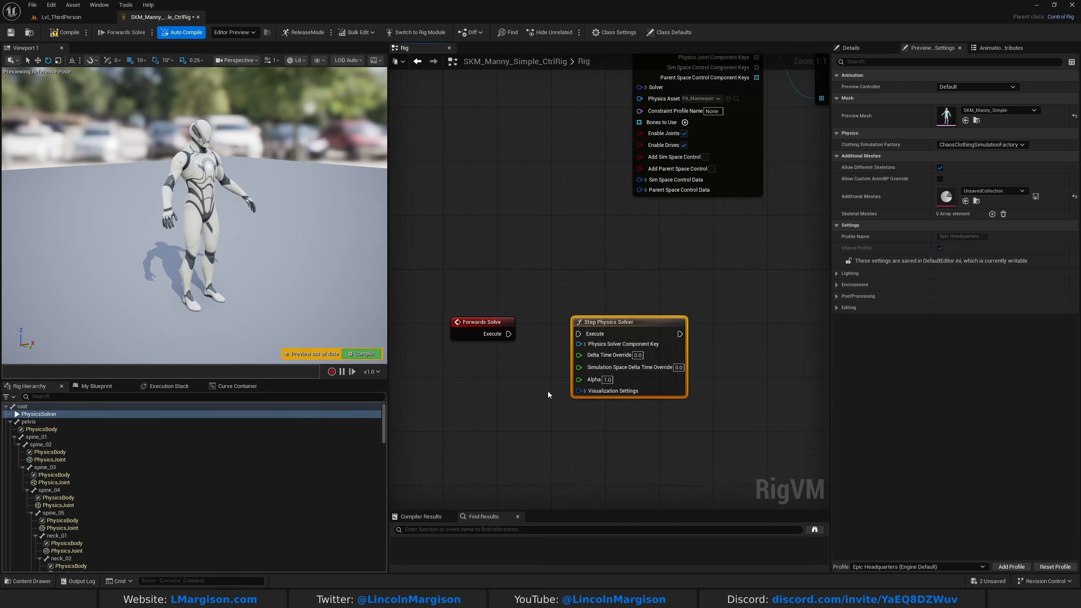
left_click_drag(510, 335, 581, 338)
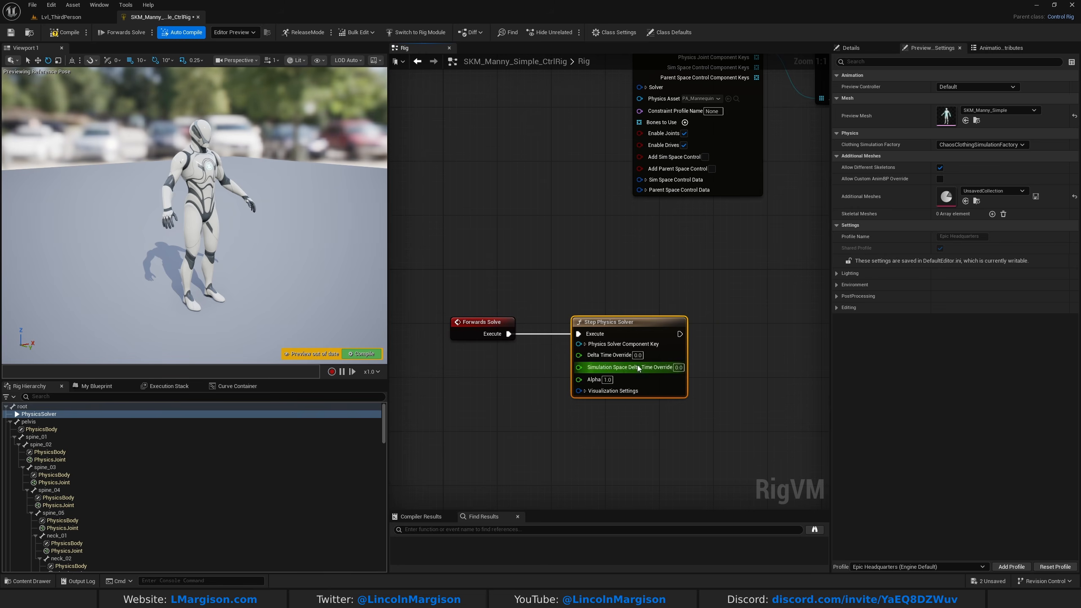
- Set the bone name in the Step Physics Solver's component key to root and compile the rig
left_click(586, 344)
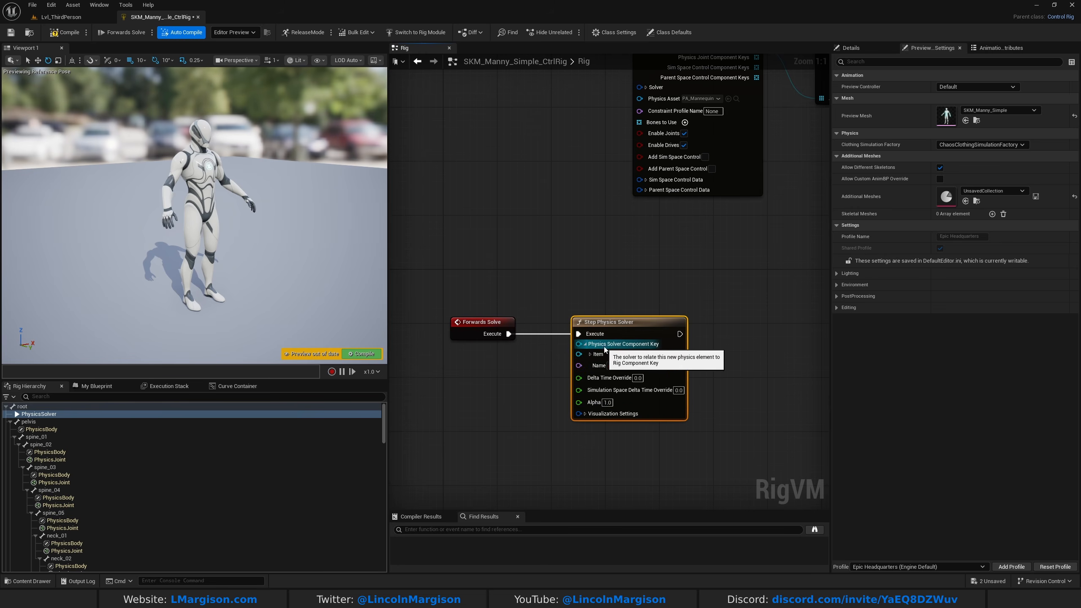
left_click(590, 355)
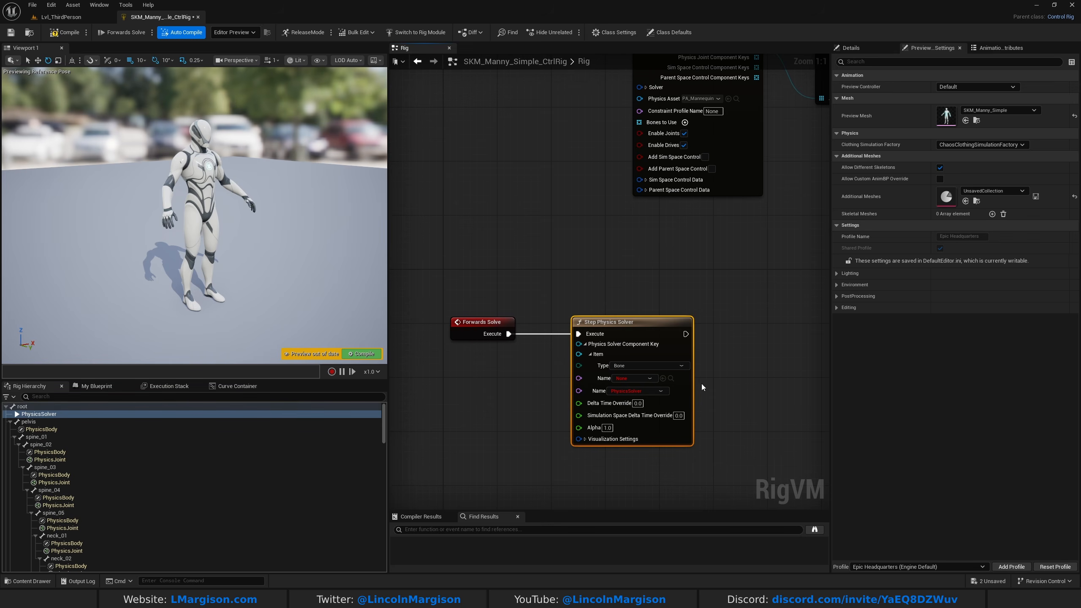
left_click(635, 378)
type("root")
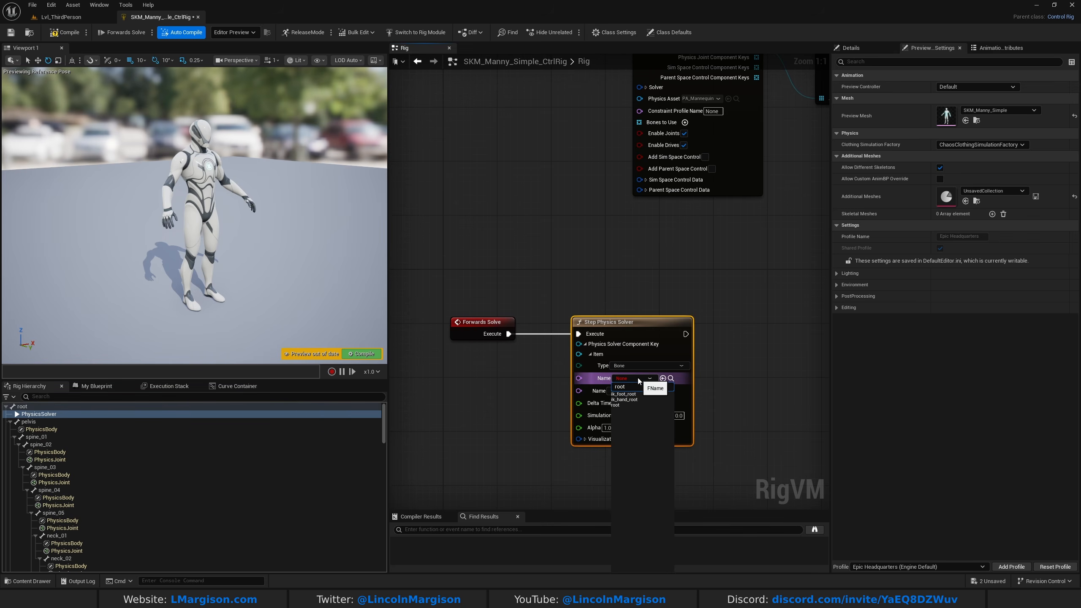
left_click(615, 405)
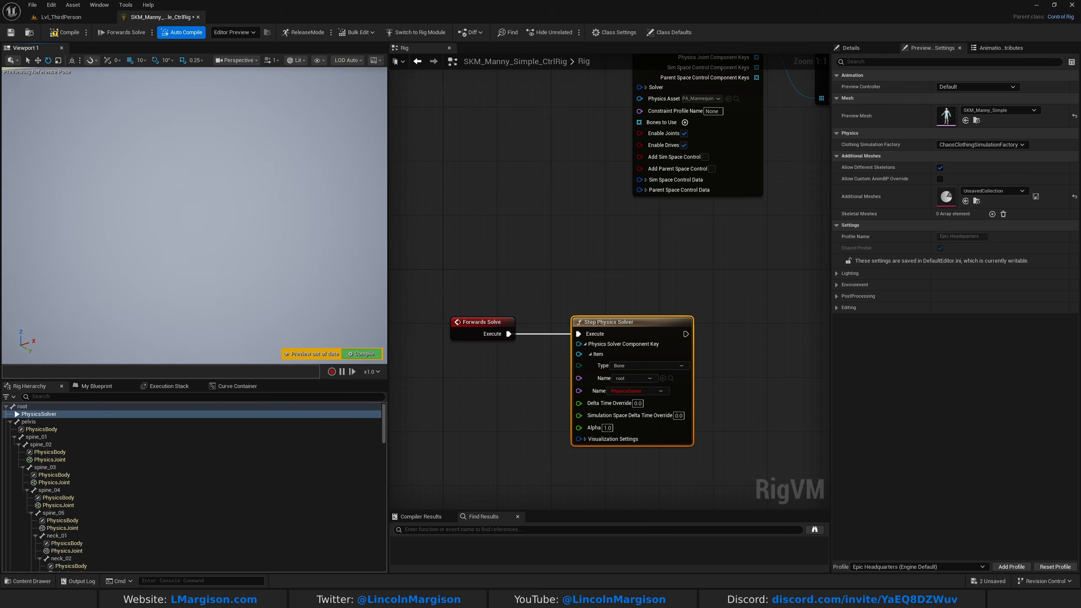
right_click_drag(62, 121, 53, 93)
left_click(64, 34)
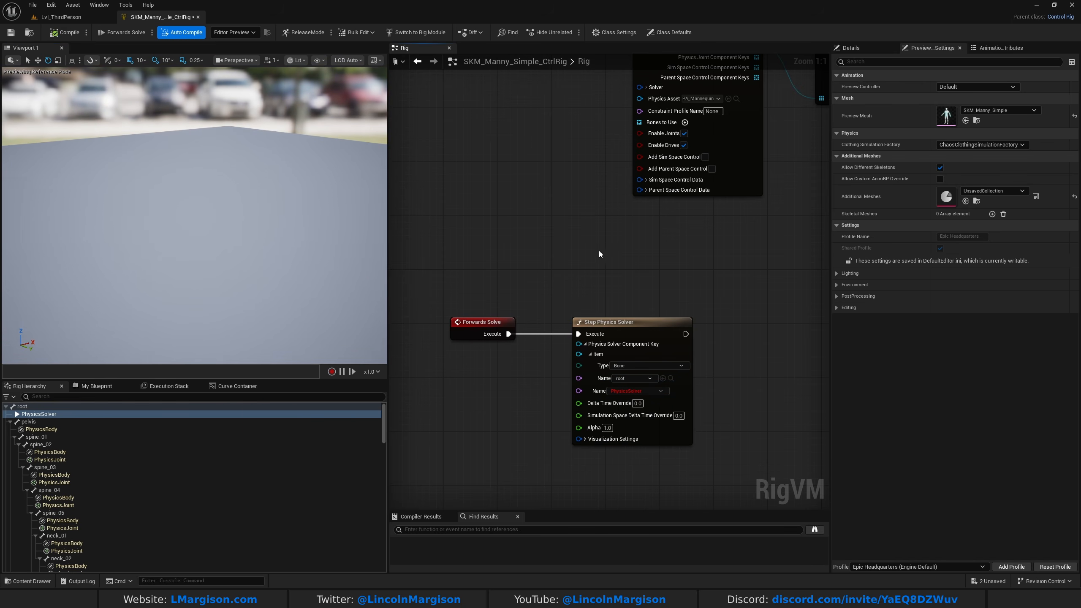
- Review the Construction Event's physics nodes and recompile the rig to replay the physics simulation in the viewport
scroll(635, 260, "down", 3)
right_click_drag(635, 261, 663, 399)
scroll(751, 298, "up", 3)
left_click_drag(643, 132, 707, 396)
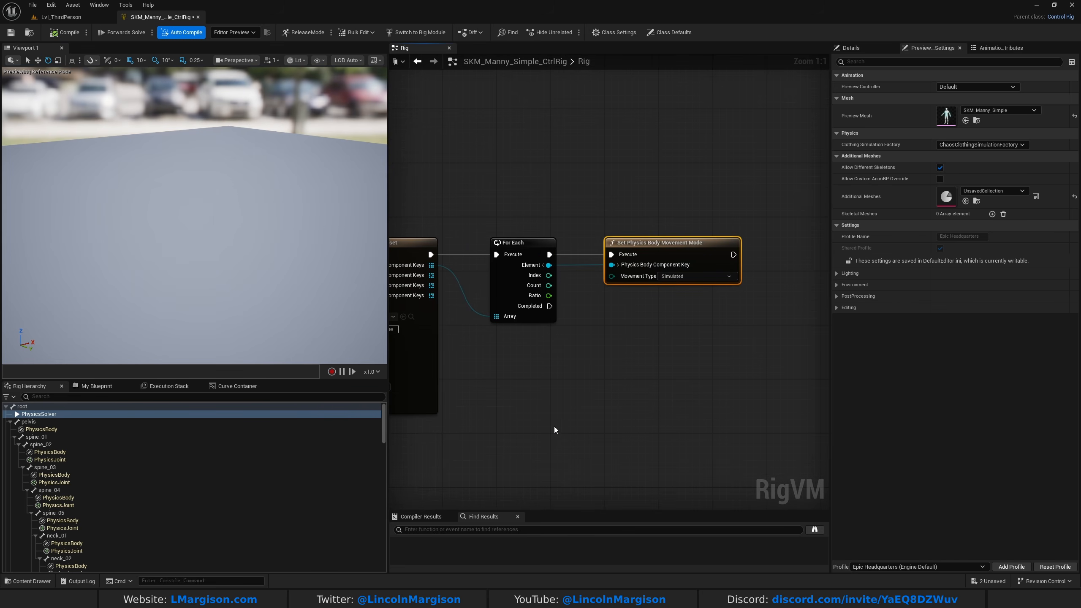
right_click_drag(554, 426, 731, 398)
right_click_drag(272, 234, 261, 253)
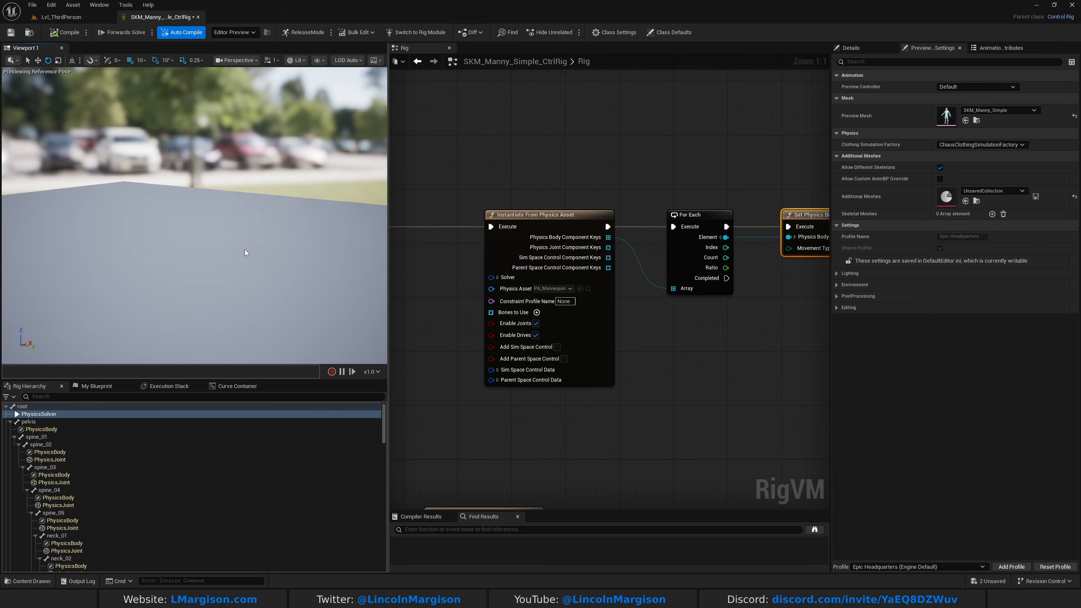
left_click(67, 32)
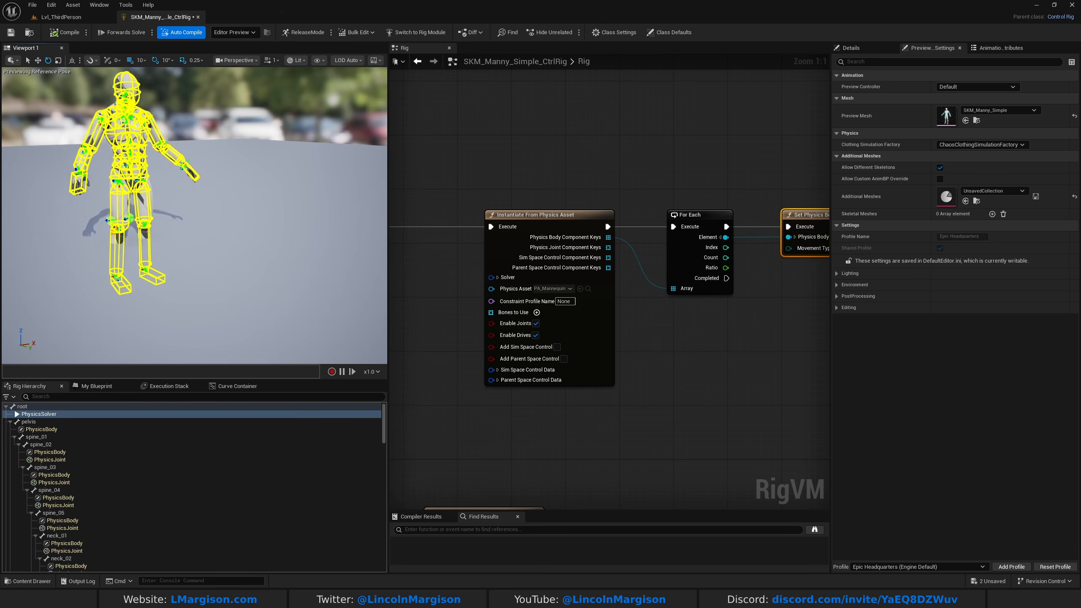
right_click_drag(747, 347, 669, 333)
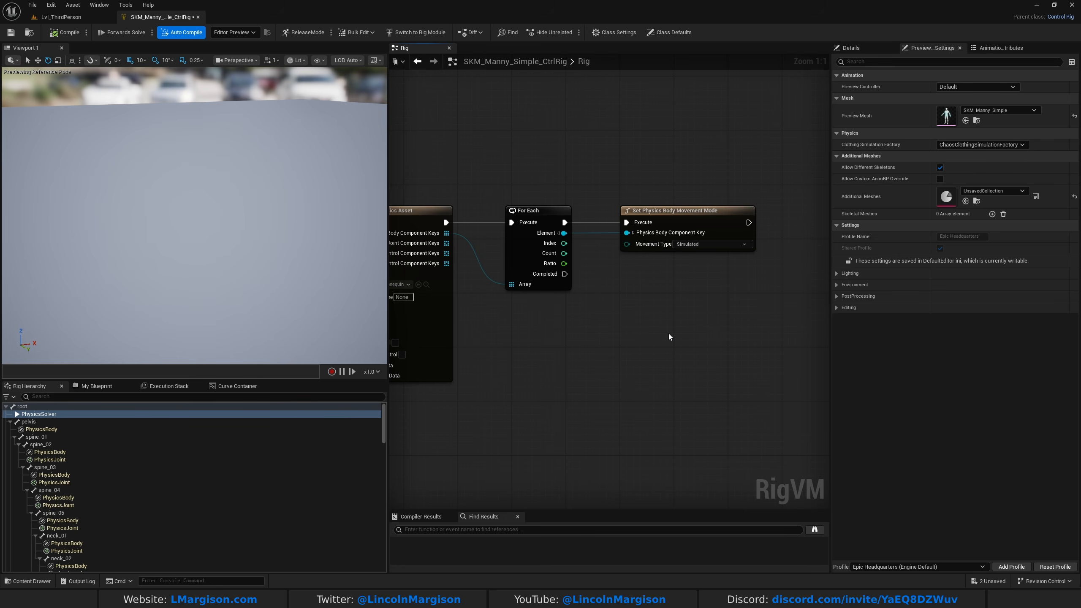
left_click(672, 224)
right_click_drag(398, 141, 538, 178)
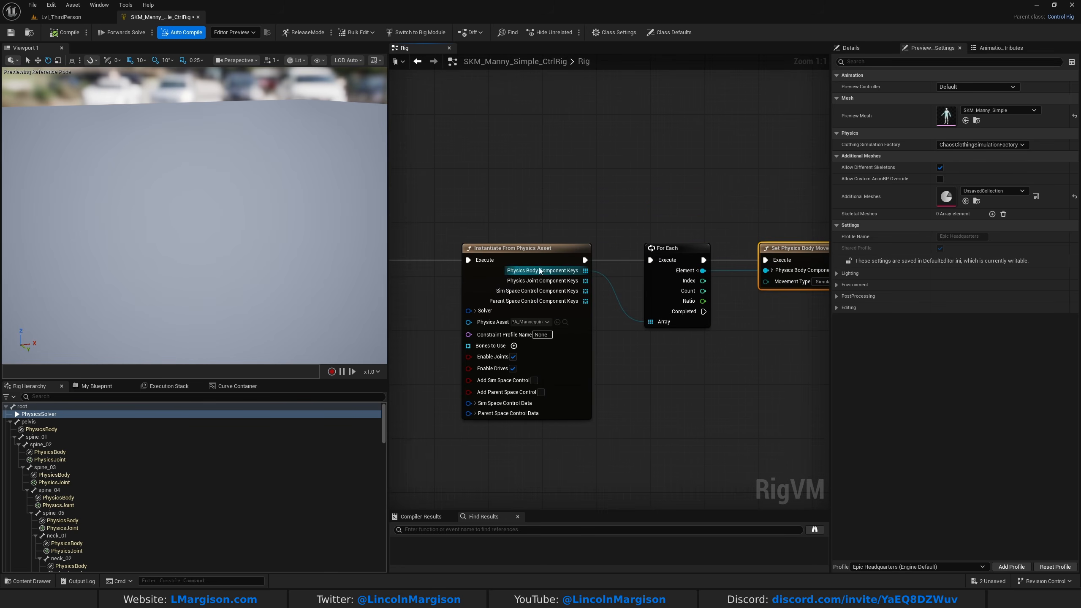
right_click_drag(791, 229, 627, 234)
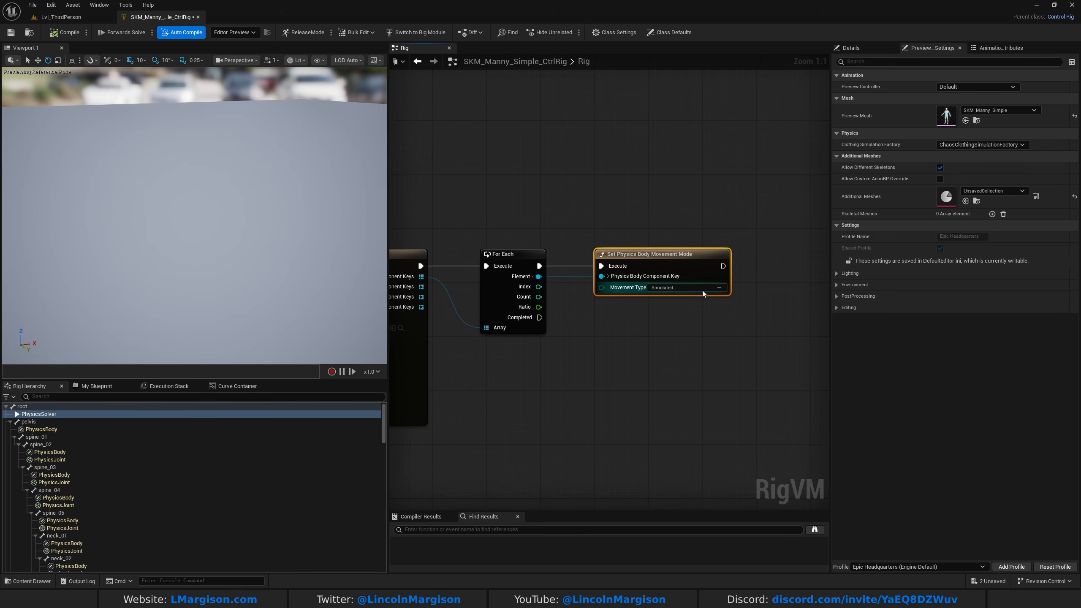
- Duplicate the Set Physics Body Movement Mode node and connect the For Each Completed output to the copy
left_click_drag(651, 255, 686, 256)
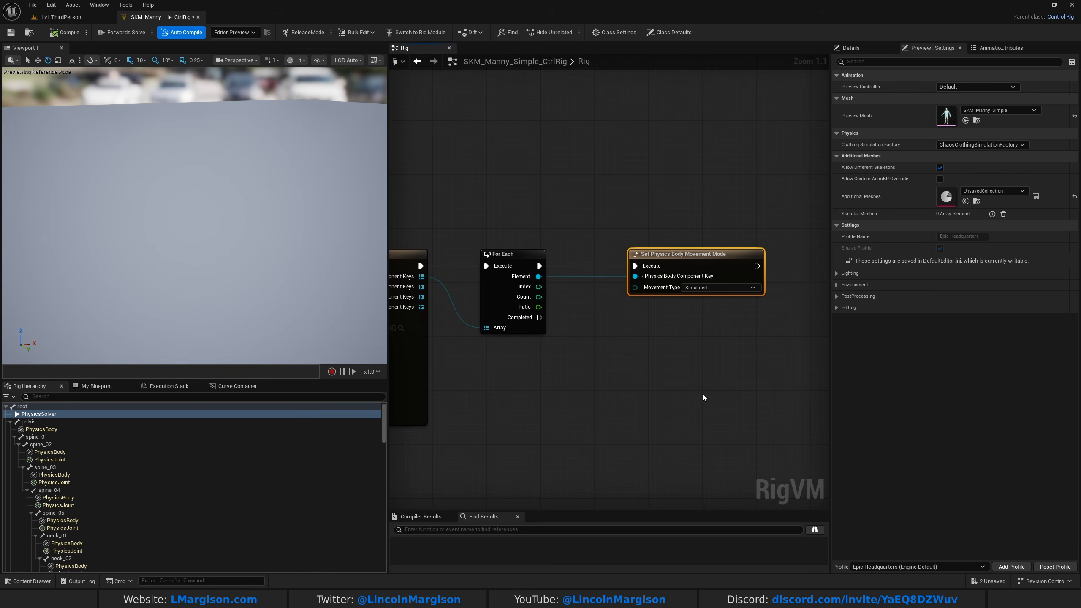
key("ctrl+c")
key("ctrl+v")
left_click_drag(540, 317, 592, 376)
right_click_drag(590, 443, 515, 400)
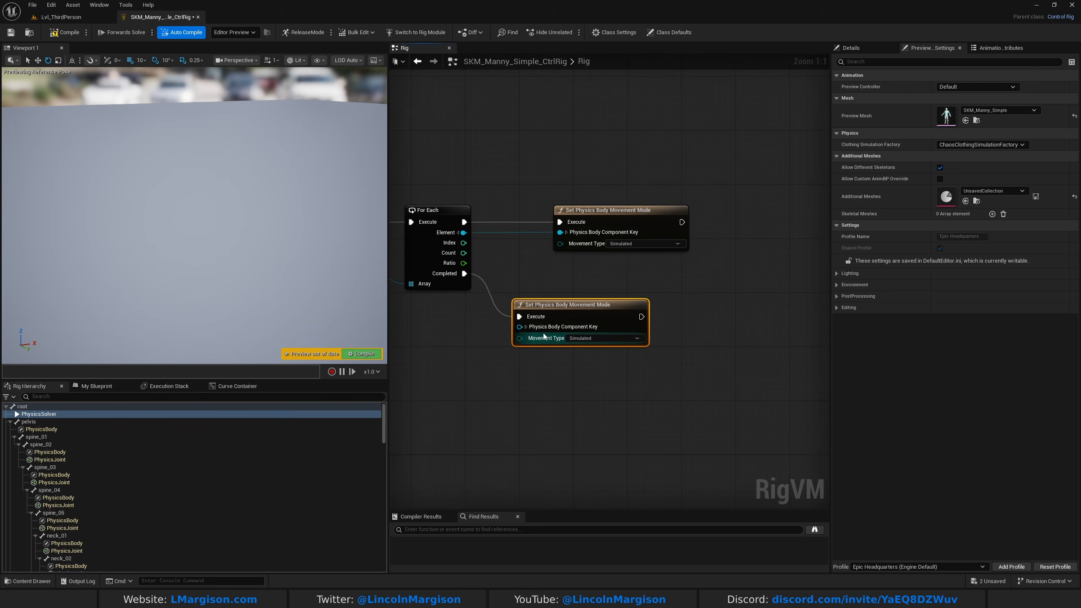
- Set the duplicated movement mode node's body key to the pelvis bone and its movement type to Kinematic
left_click(527, 327)
left_click(531, 337)
left_click(574, 360)
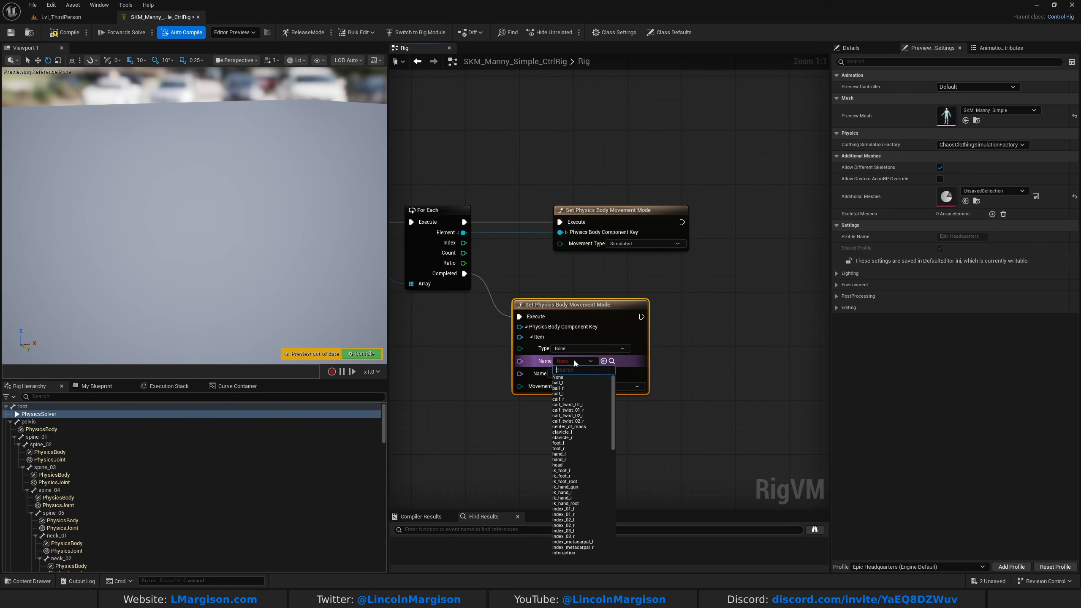
type("pelv")
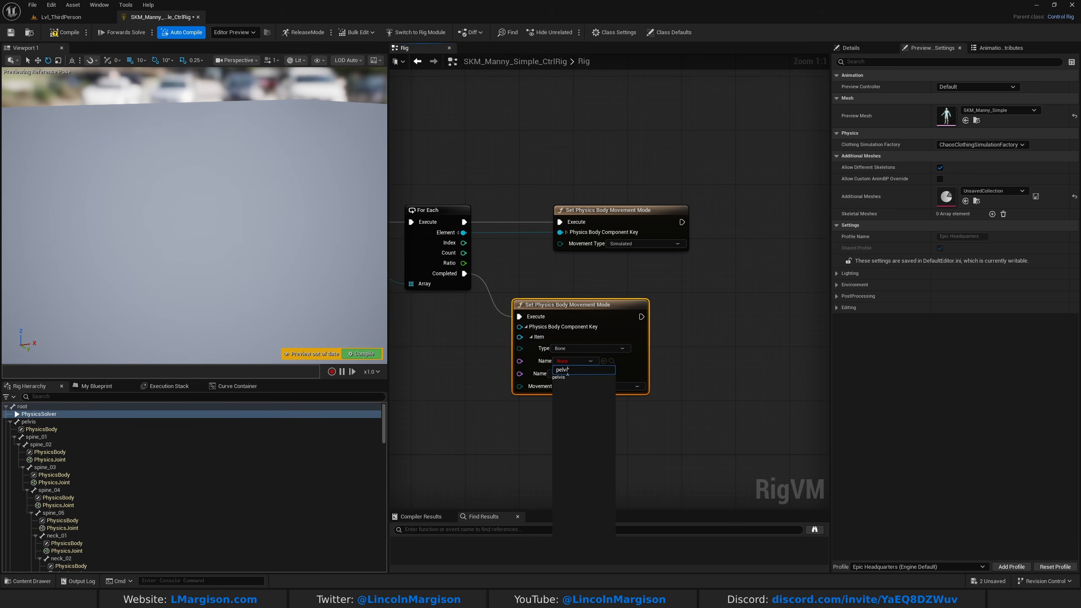
left_click(571, 377)
left_click(604, 386)
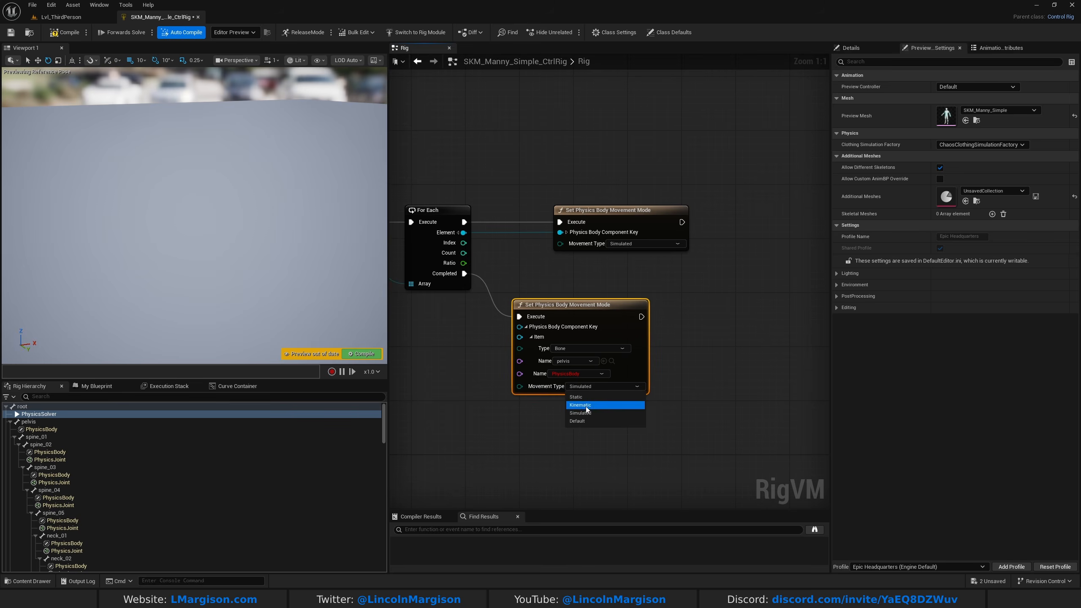
left_click(586, 406)
- Recompile the rig and watch the simulated bodies around the pelvis from another angle
left_click(64, 32)
right_click_drag(170, 170, 219, 179)
scroll(191, 192, "down", 1)
left_click(64, 33)
- Expand the Step Physics Solver node's Visualization Settings and set the Line Thickness to 0.1
scroll(483, 456, "down", 4)
right_click_drag(483, 456, 828, 316)
scroll(752, 396, "up", 4)
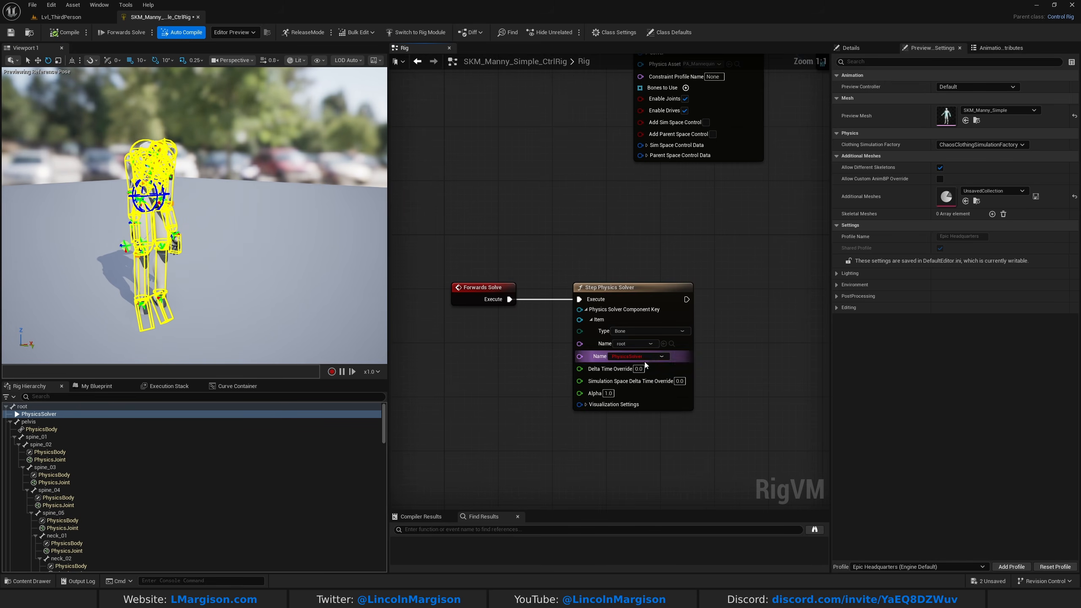
left_click(596, 291)
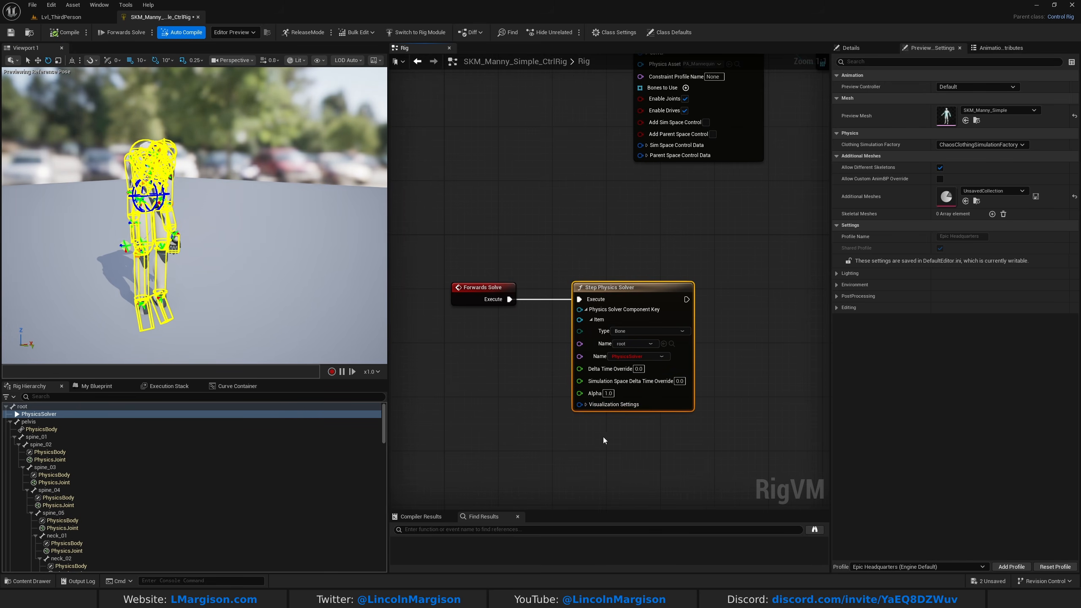
right_click_drag(613, 444, 557, 392)
left_click(531, 353)
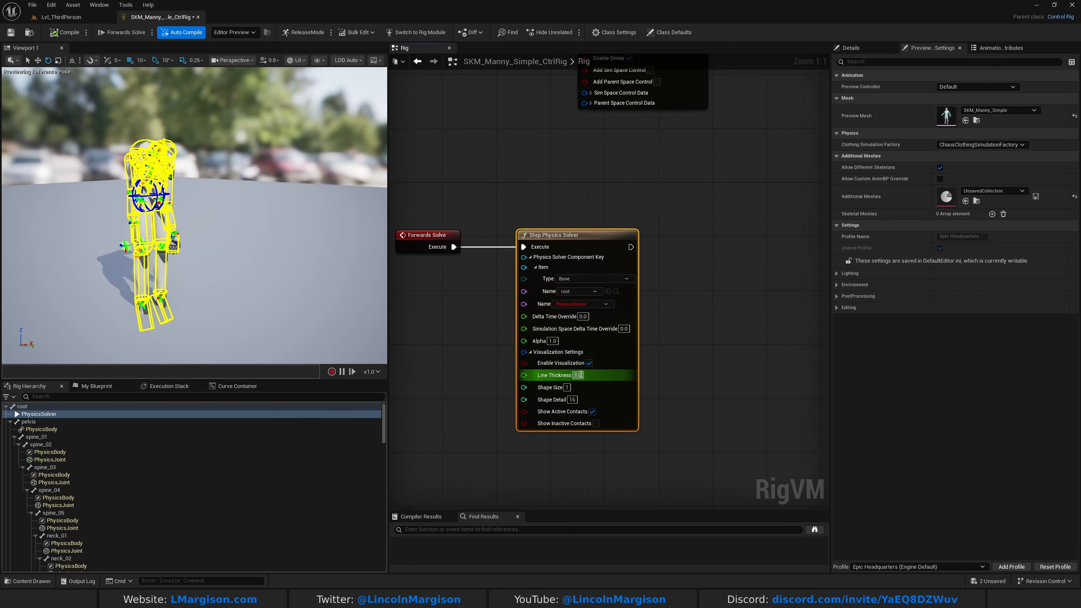
type("0.1")
key("Return")
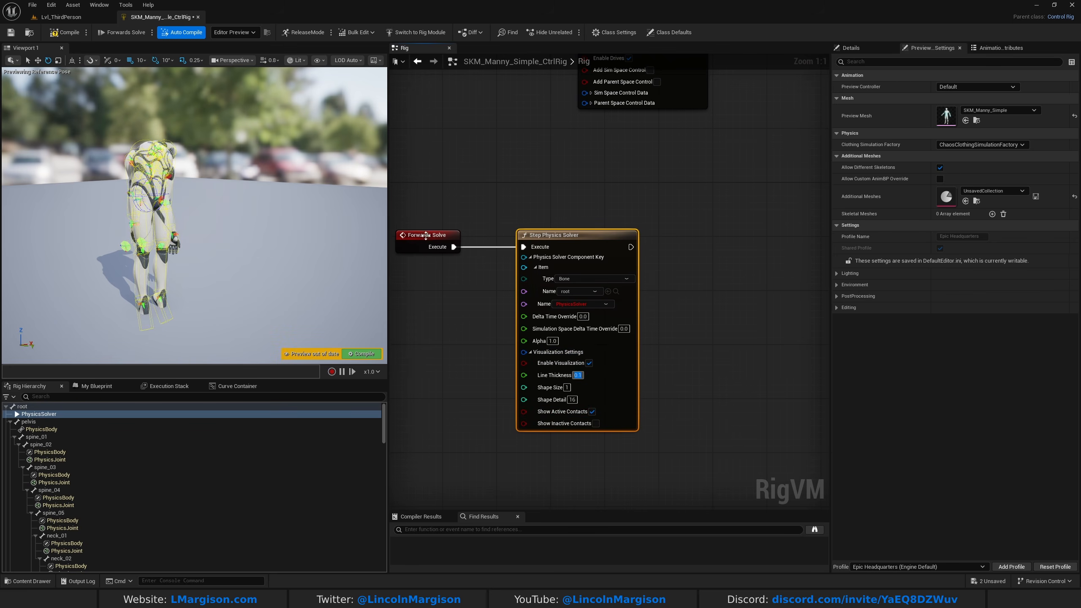
- Recompile the rig, widen the viewport and watch the physics simulation replay from several angles
left_click(64, 33)
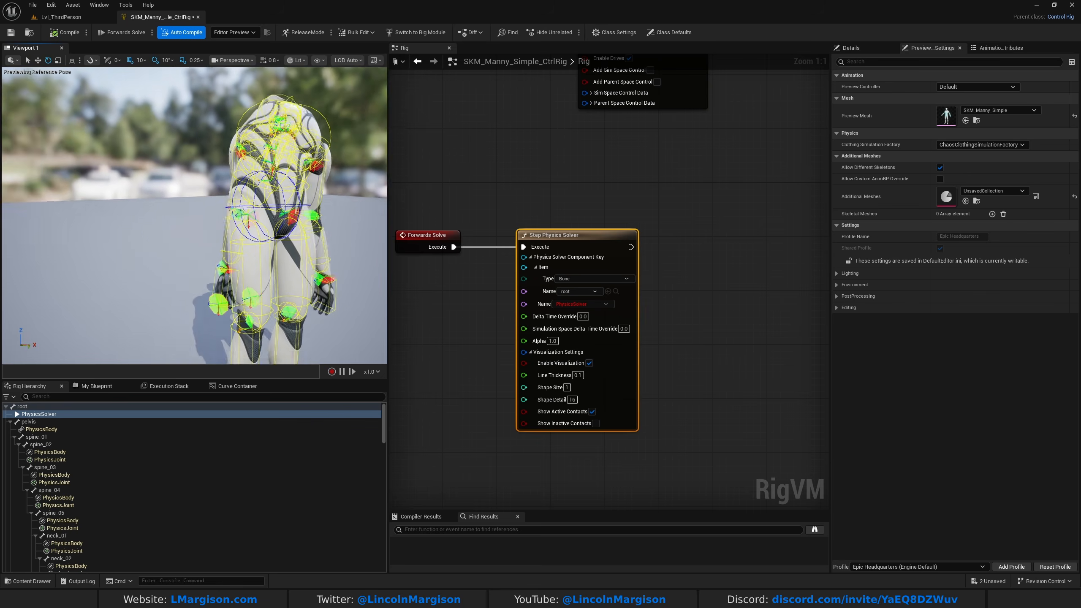
left_click_drag(390, 199, 411, 208)
right_click_drag(383, 208, 406, 219)
mouse_move(249, 237)
right_mouse_down()
mouse_move(264, 240)
mouse_move(248, 237)
right_mouse_up()
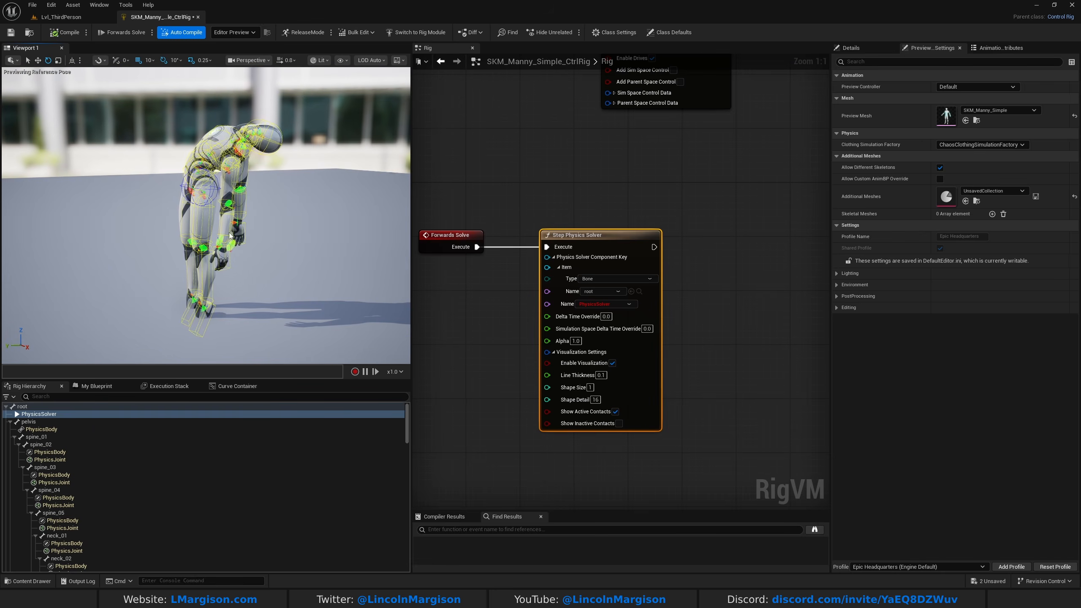
scroll(659, 224, "down", 2)
right_click_drag(675, 136, 663, 225)
right_click_drag(287, 199, 315, 208)
left_click(69, 35)
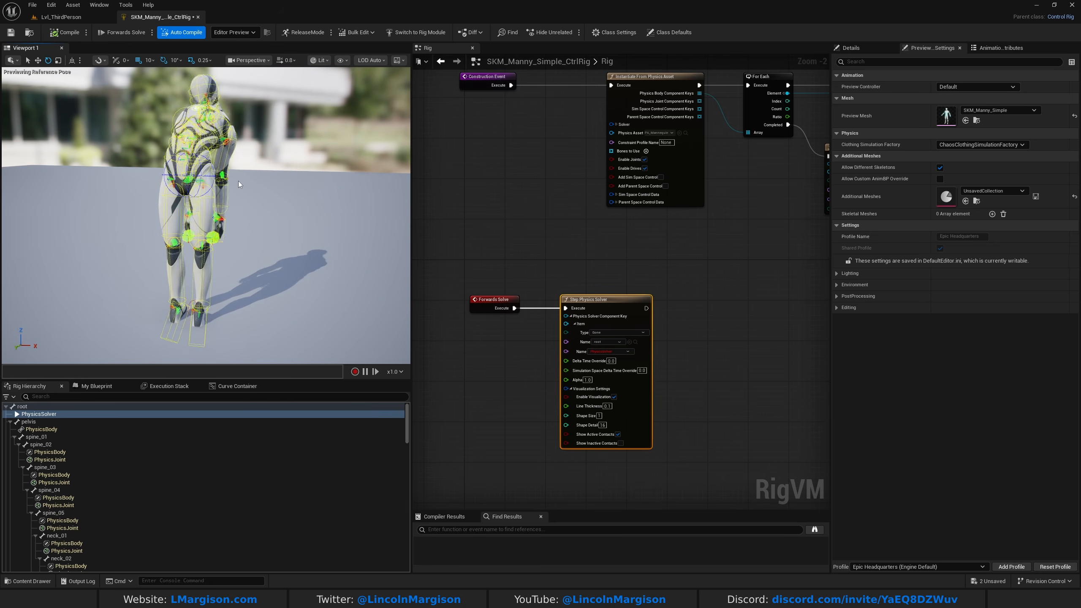
- Open the PA_Mannequin physics asset from the level's content browser, run its simulation, stop it and close the asset
left_click(61, 17)
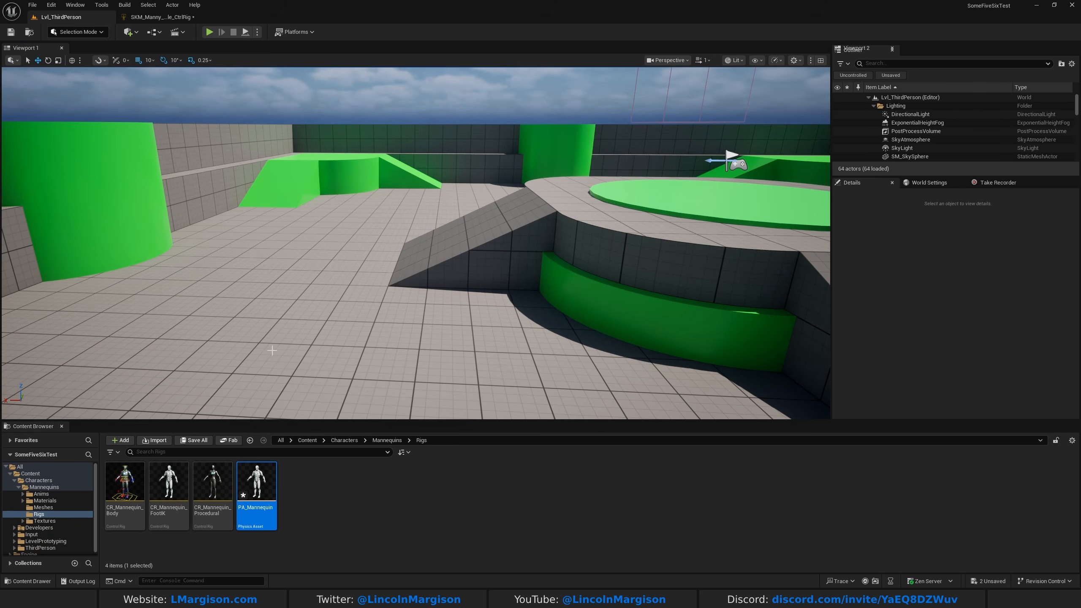
double_click(257, 484)
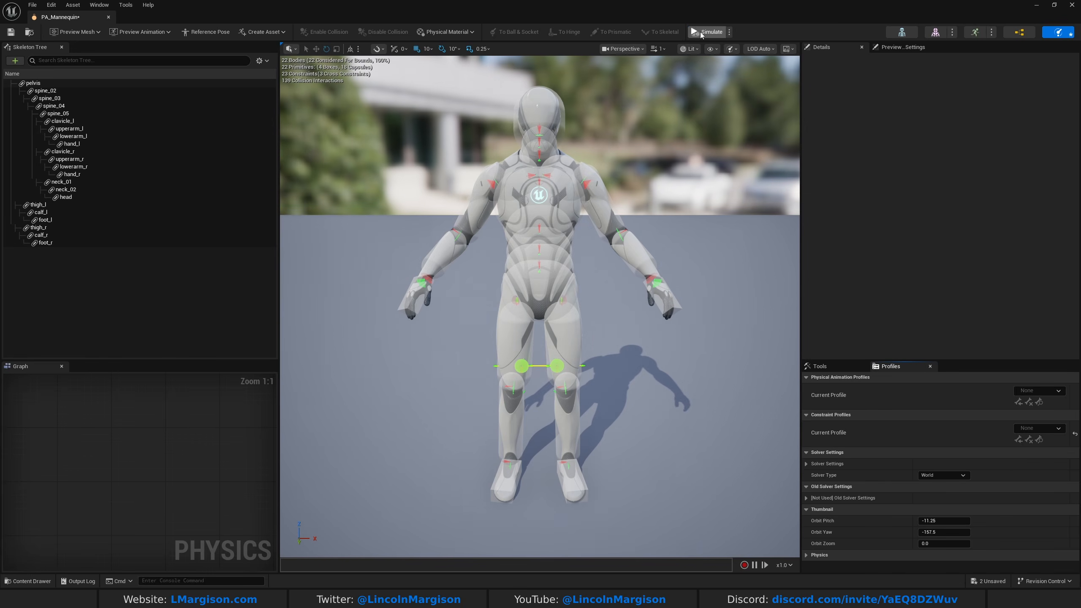
left_click(700, 32)
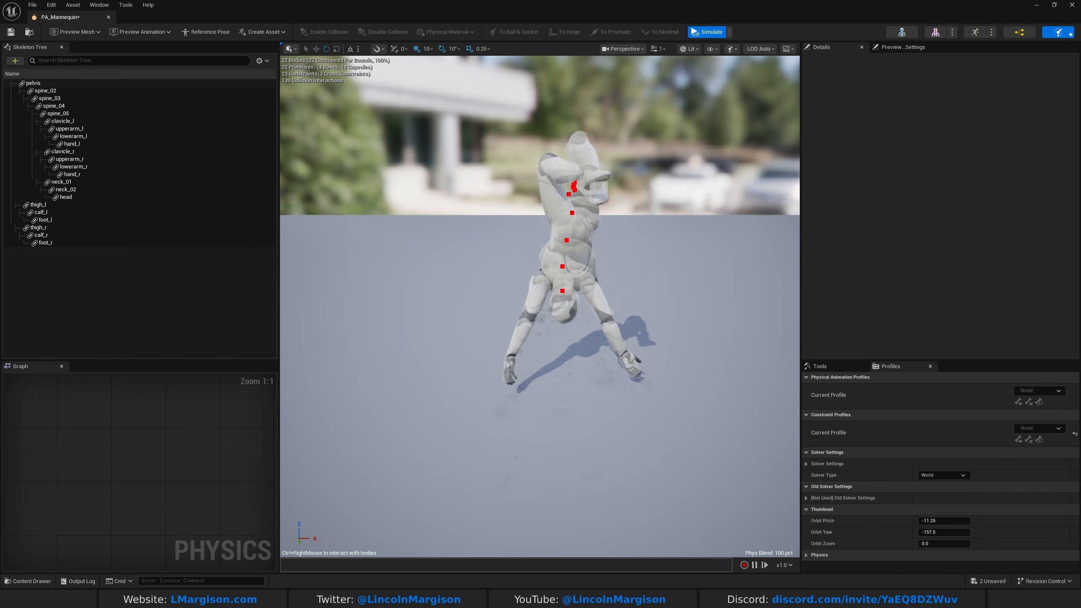
left_click(706, 32)
left_click(109, 17)
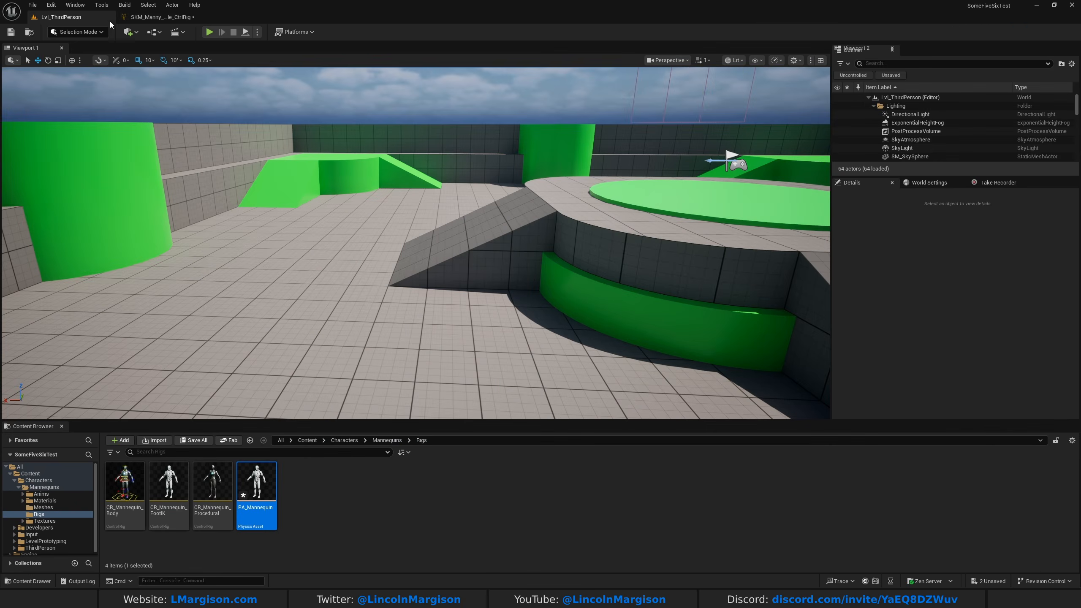
- Return to the Control Rig graph and shift the For Each and movement mode nodes away from Instantiate From Physics Asset
left_click(147, 17)
right_click_drag(466, 212, 454, 265)
scroll(454, 266, "down", 4)
right_click_drag(608, 273, 538, 277)
scroll(533, 276, "up", 5)
right_click_drag(438, 304, 643, 326)
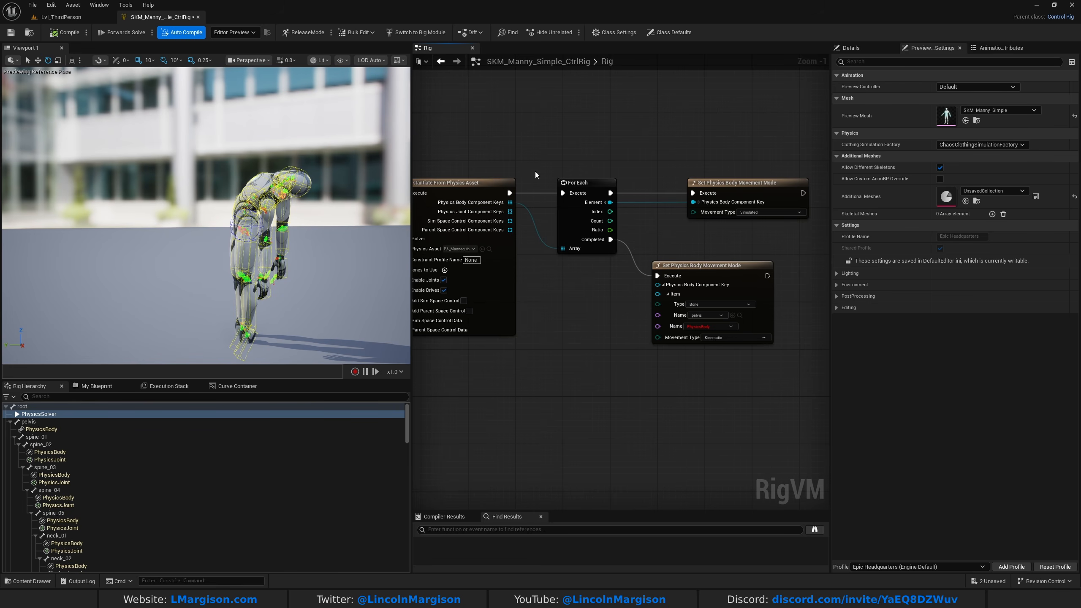
scroll(489, 213, "up", 1)
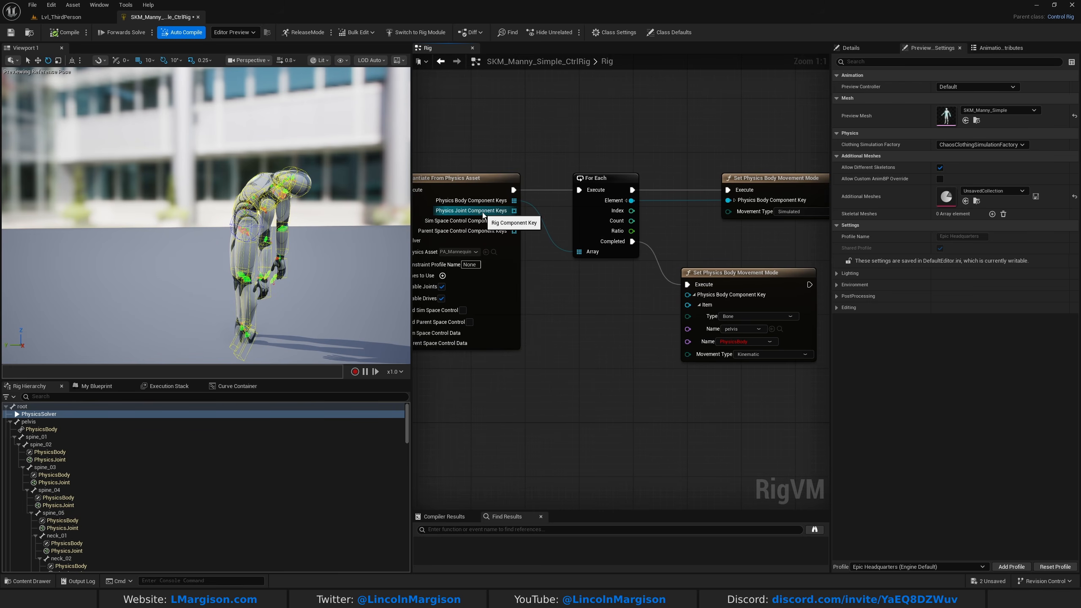
right_click_drag(596, 109, 579, 121)
left_click_drag(566, 140, 805, 346)
right_click_drag(562, 330, 613, 347)
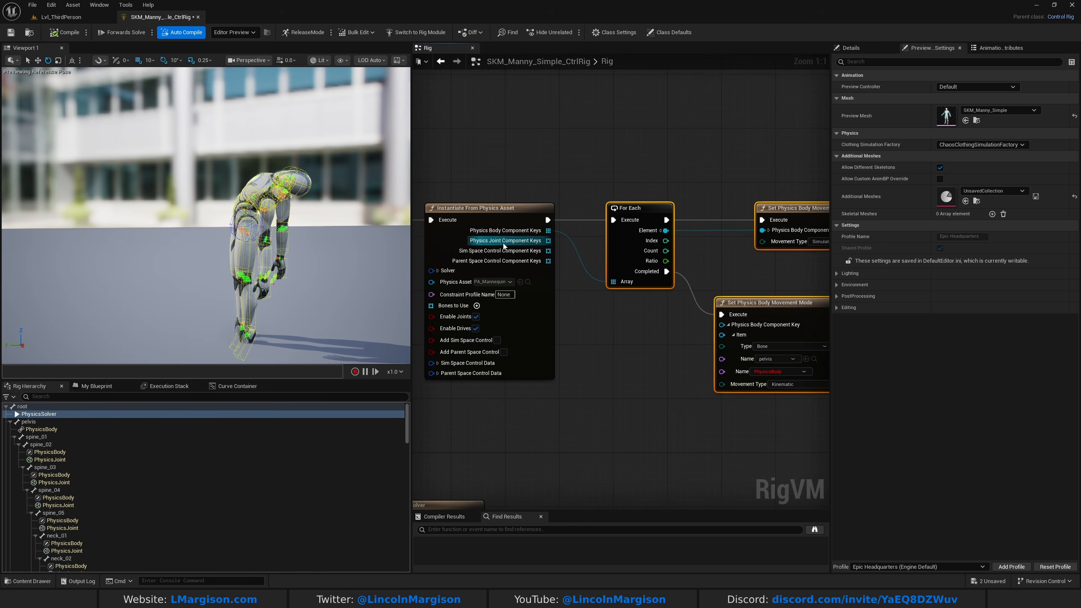
- Add a For Each node that iterates over the Physics Joint Component Keys and place it below the existing nodes
right_click_drag(578, 310, 493, 205)
left_click_drag(483, 189, 664, 490)
left_click(700, 359)
left_click_drag(625, 441, 604, 339)
- Move the kinematic Set Physics Body Movement Mode node farther from the first For Each to make room between them
right_click_drag(516, 248, 552, 269)
left_click_drag(678, 179, 786, 175)
right_click_drag(623, 161, 532, 183)
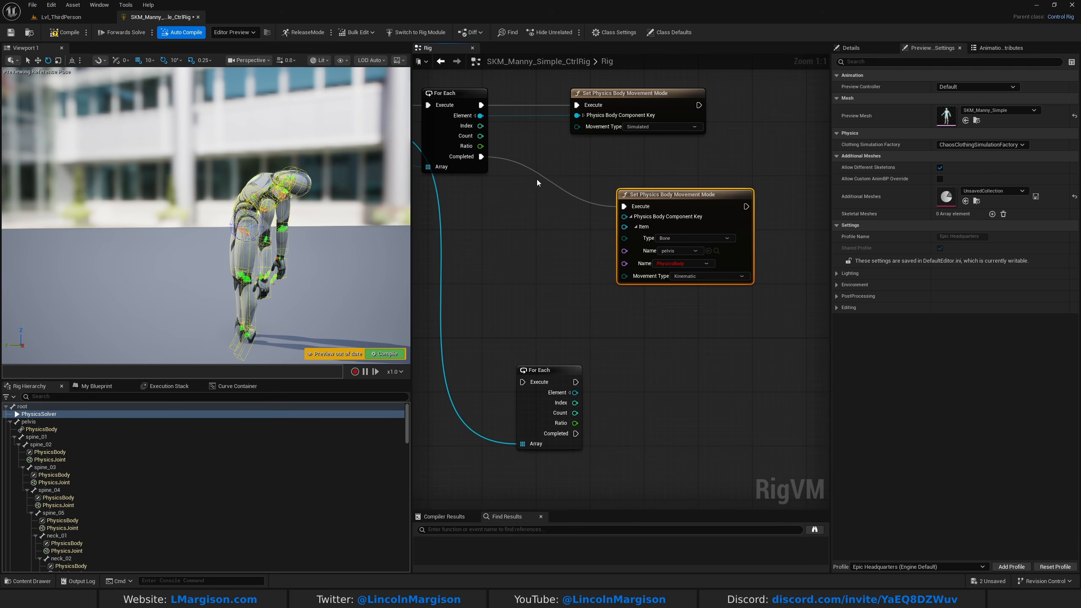
left_click_drag(747, 207, 813, 352)
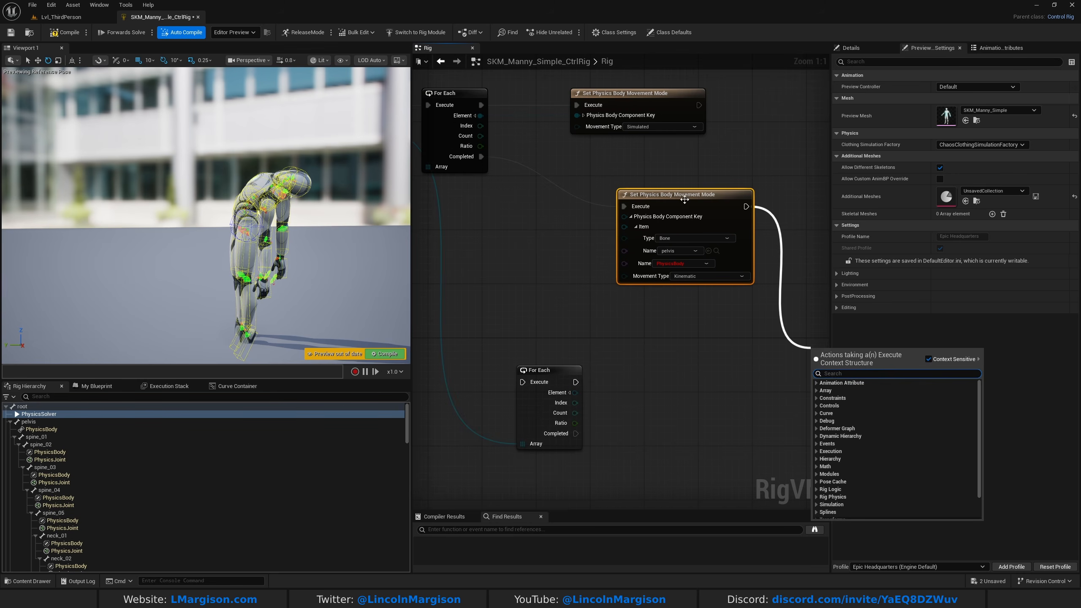
left_click_drag(687, 197, 714, 191)
- Insert a Sequence node between the first For Each's Completed output and the kinematic movement mode node
left_click_drag(481, 156, 655, 200)
type("seq")
left_click(550, 264)
left_click_drag(544, 221, 551, 188)
- Connect the Sequence node's B output to the joint For Each node and tidy the nodes' placement
right_click_drag(625, 282, 554, 270)
right_click_drag(709, 225, 570, 226)
right_click_drag(639, 234, 827, 217)
left_click_drag(554, 184, 552, 215)
left_click_drag(507, 357, 507, 358)
left_click_drag(539, 348, 649, 361)
- Add a Set Physics Joint Drive Properties node fed by the Element output of the joint For Each
scroll(655, 271, "down", 2)
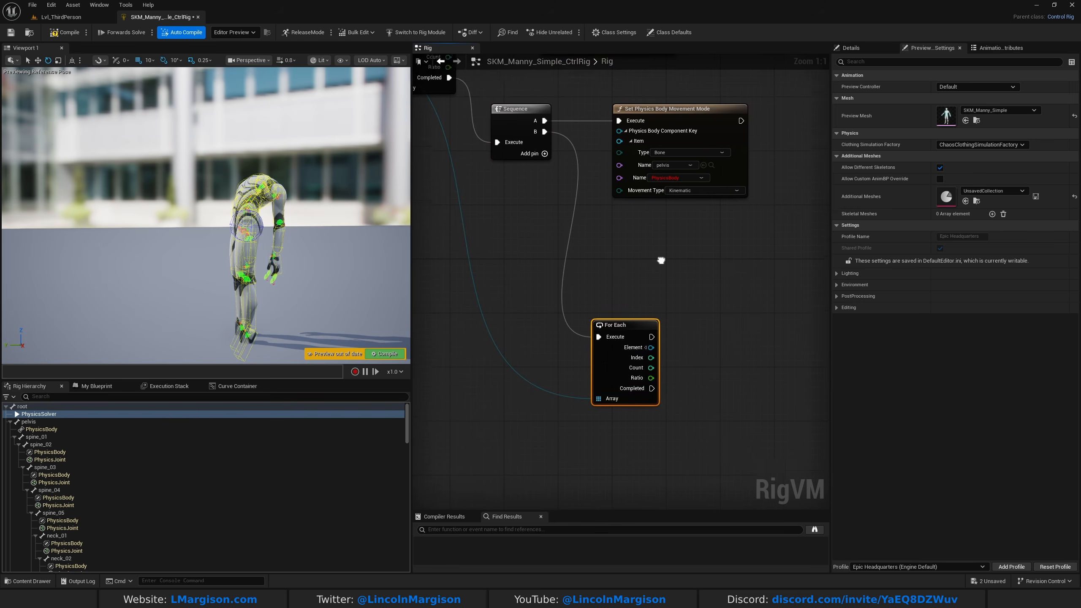
right_click_drag(293, 274, 305, 298)
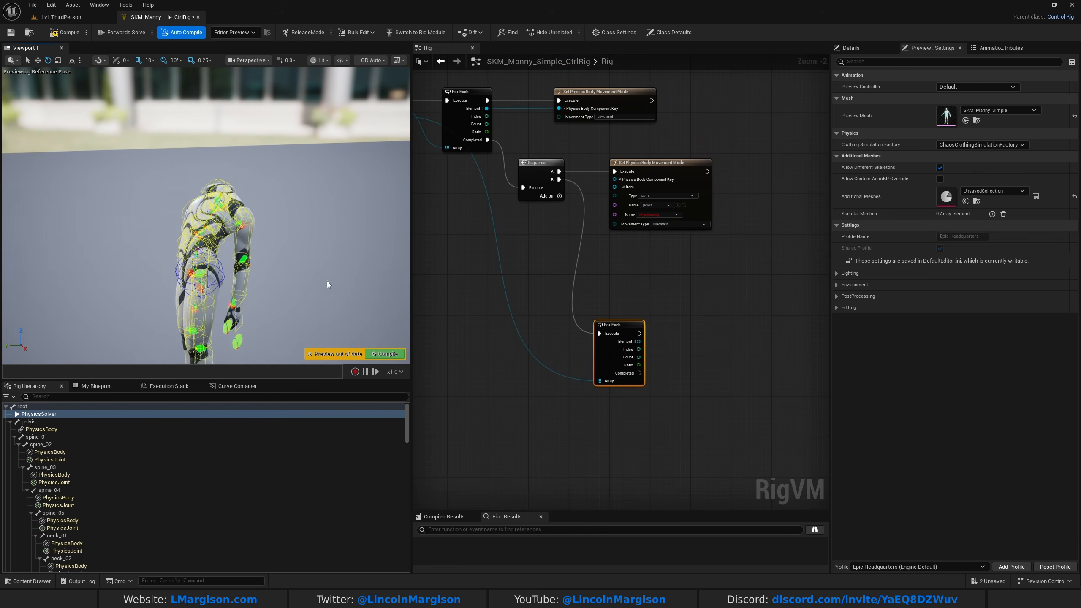
right_click_drag(640, 274, 659, 297)
right_click_drag(636, 372, 726, 431)
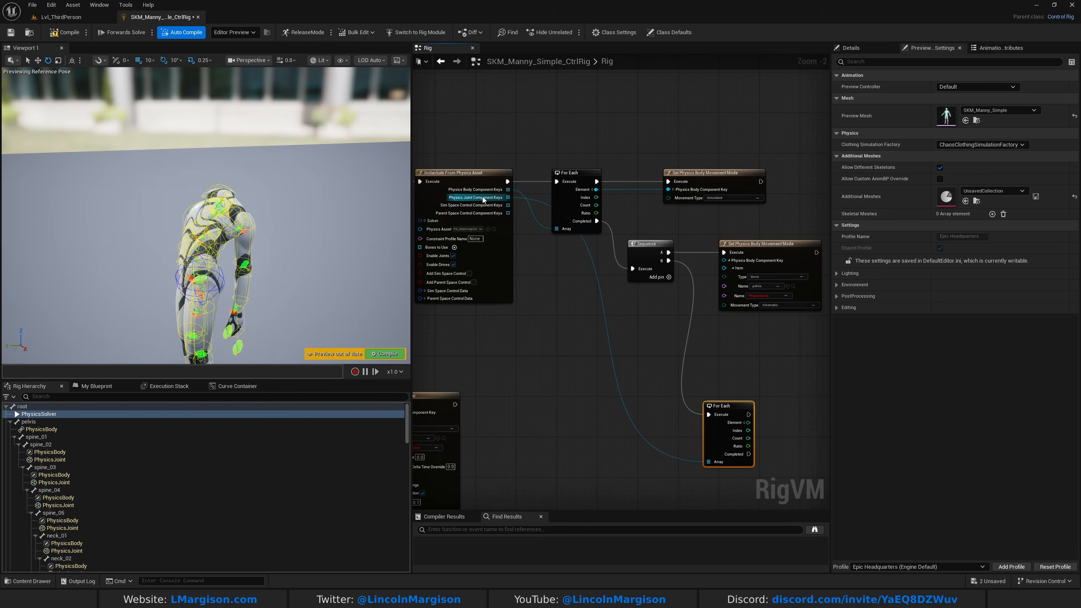
right_click_drag(702, 423, 535, 350)
scroll(592, 366, "up", 2)
left_click(572, 345)
left_click_drag(580, 346, 704, 306)
left_click_drag(713, 343, 713, 343)
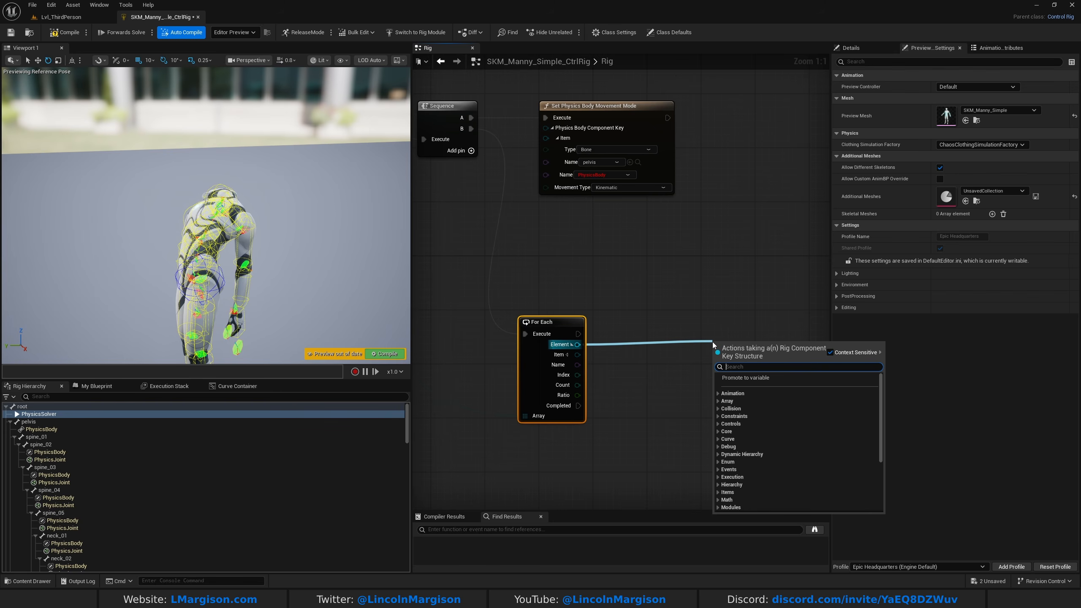
type("physics")
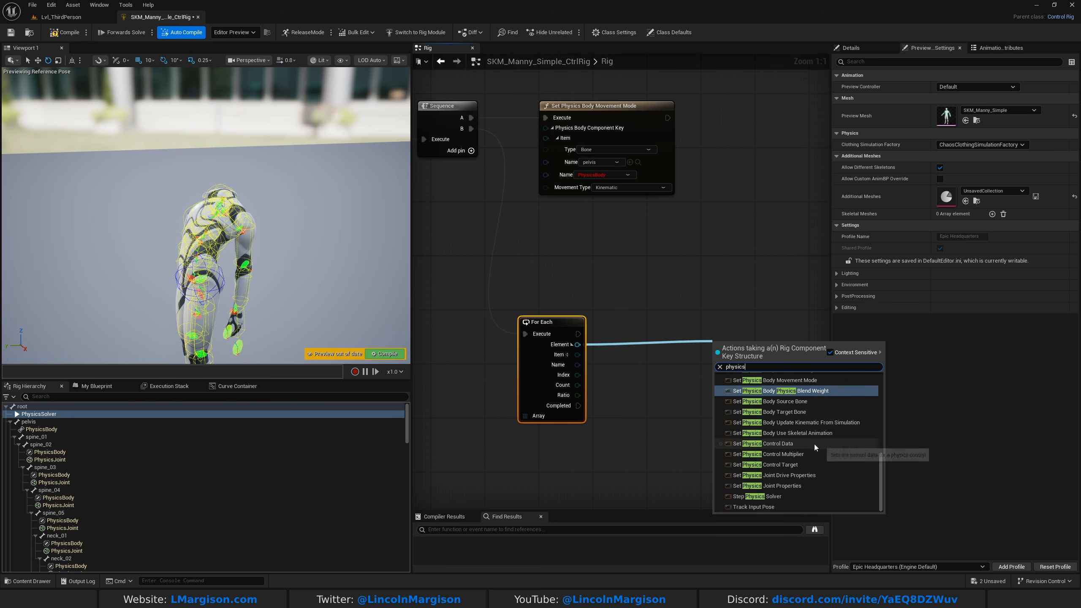
left_click(784, 476)
left_click_drag(753, 340, 727, 324)
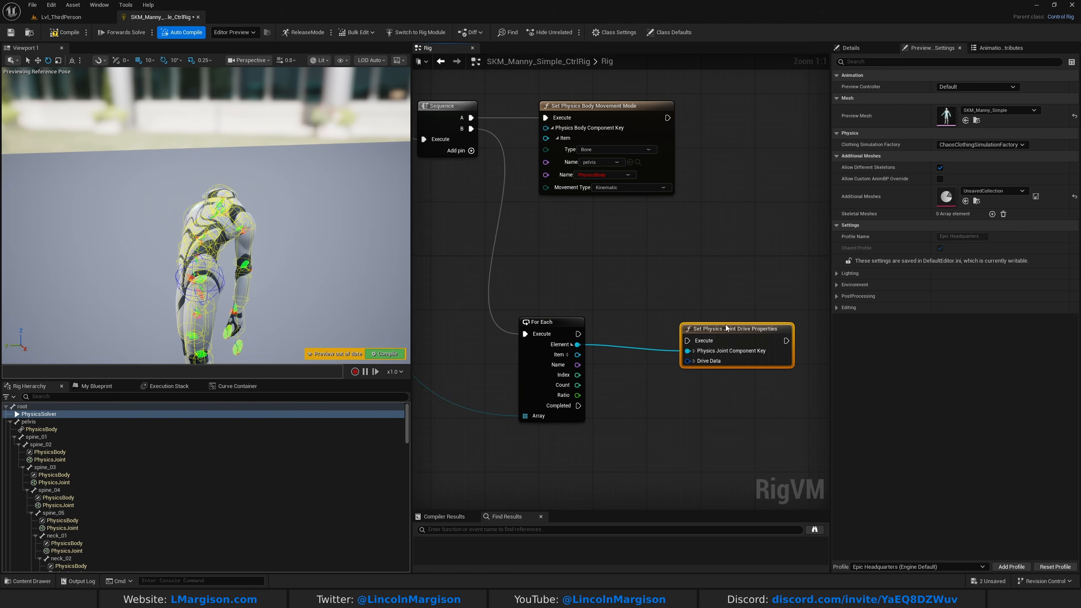
- Connect the joint For Each's execution output to Set Physics Joint Drive Properties and expand the node's Drive Data
left_click_drag(578, 334, 763, 313)
left_click(694, 341)
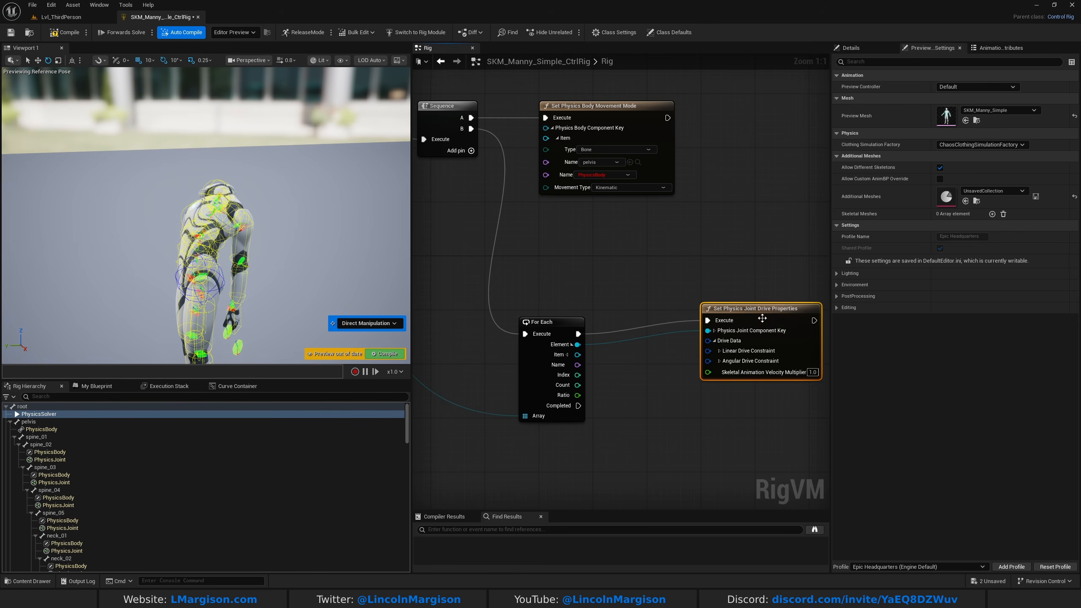
right_click_drag(685, 375, 623, 348)
left_click_drag(695, 288, 702, 295)
- Examine the Linear and Angular Drive Constraint settings under Drive Data and align the node with the joint For Each
left_click(665, 331)
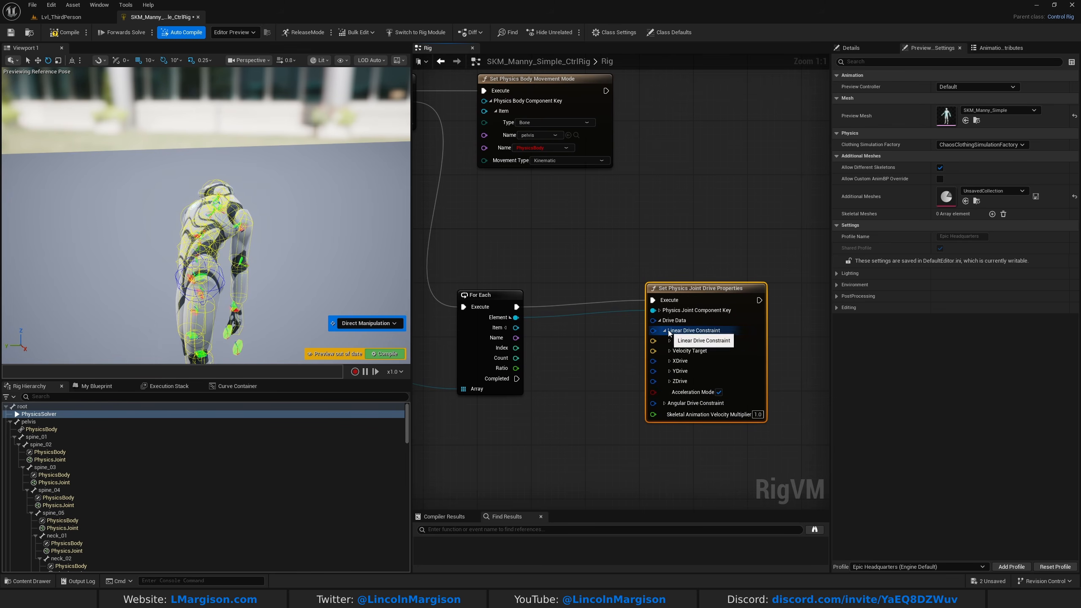
left_click(665, 331)
left_click(665, 341)
left_click(665, 341)
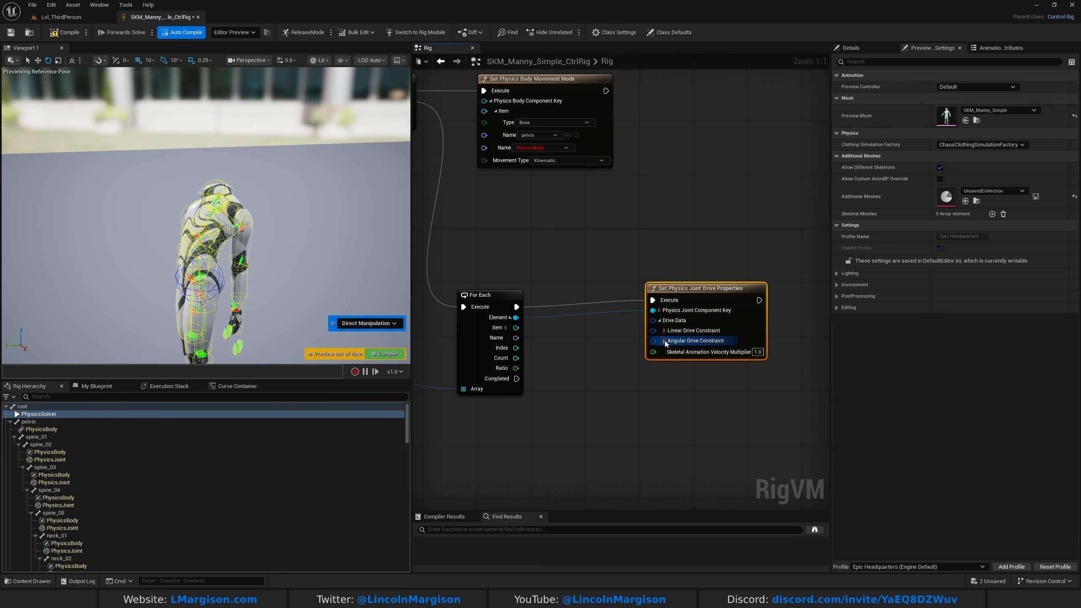
left_click_drag(716, 291, 722, 298)
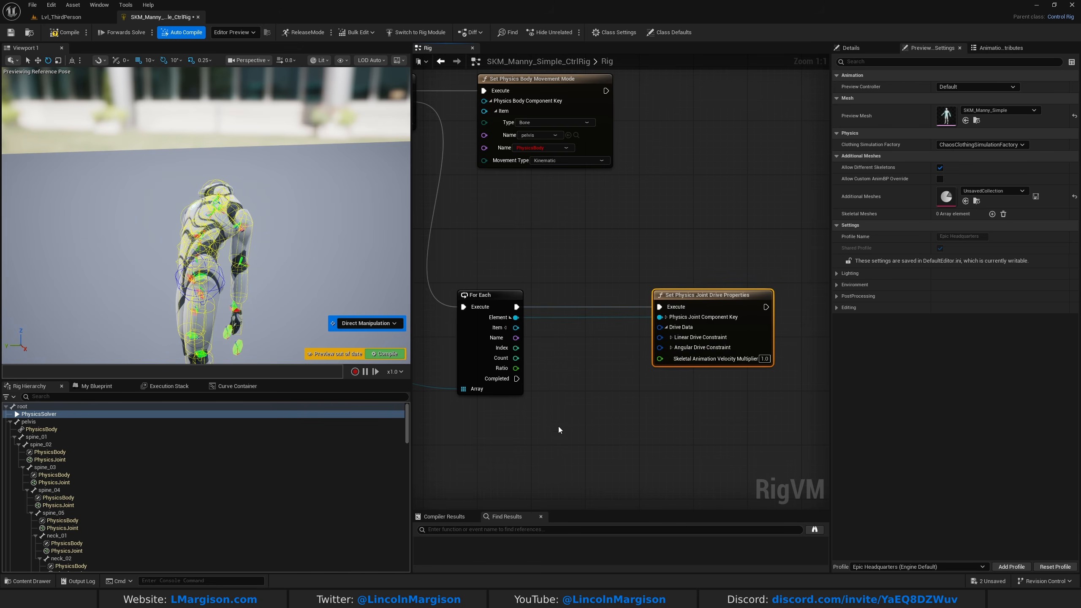
- Add a Make Articulation Drive Data node below the joint For Each
right_click_drag(602, 365, 561, 314)
right_click(512, 389)
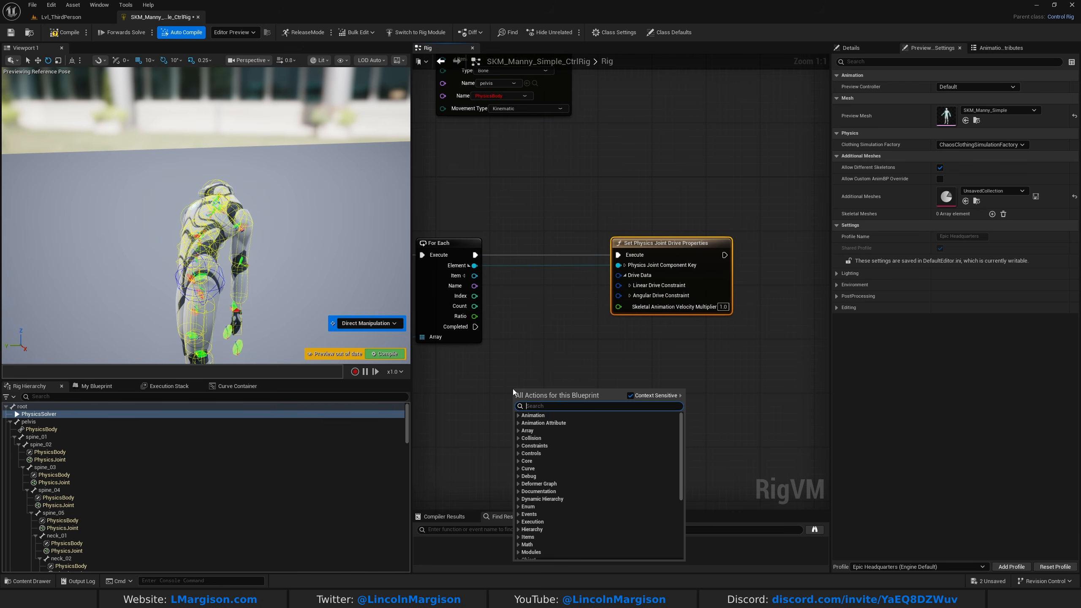
type("make arti")
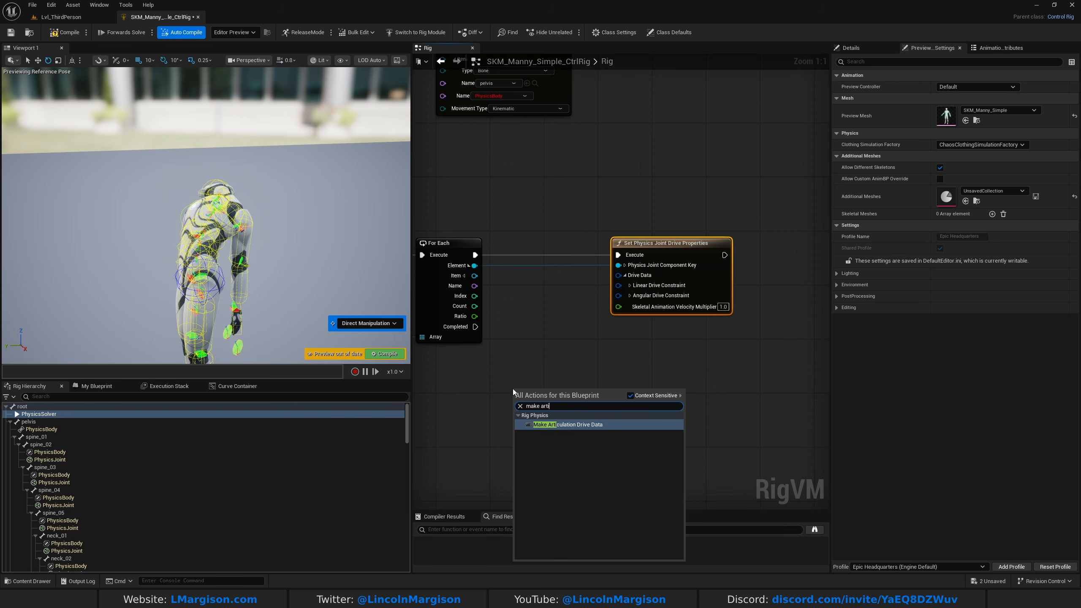
left_click(554, 425)
left_click_drag(538, 418, 498, 399)
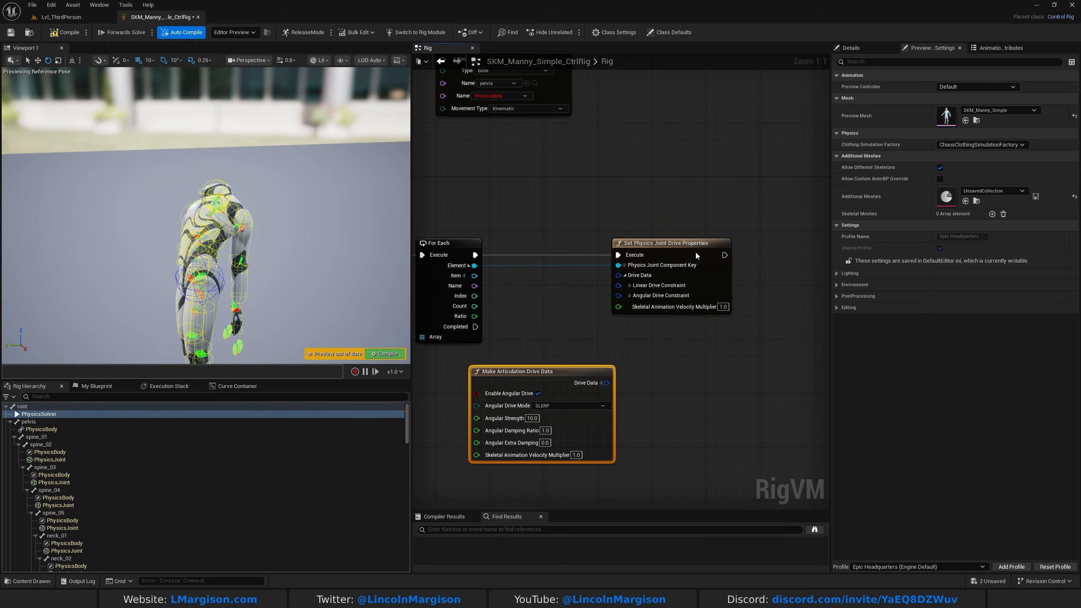
- Collapse the joint drive node's Drive Data and connect the Make Articulation Drive Data output to it
left_click_drag(694, 253, 714, 253)
left_click(645, 275)
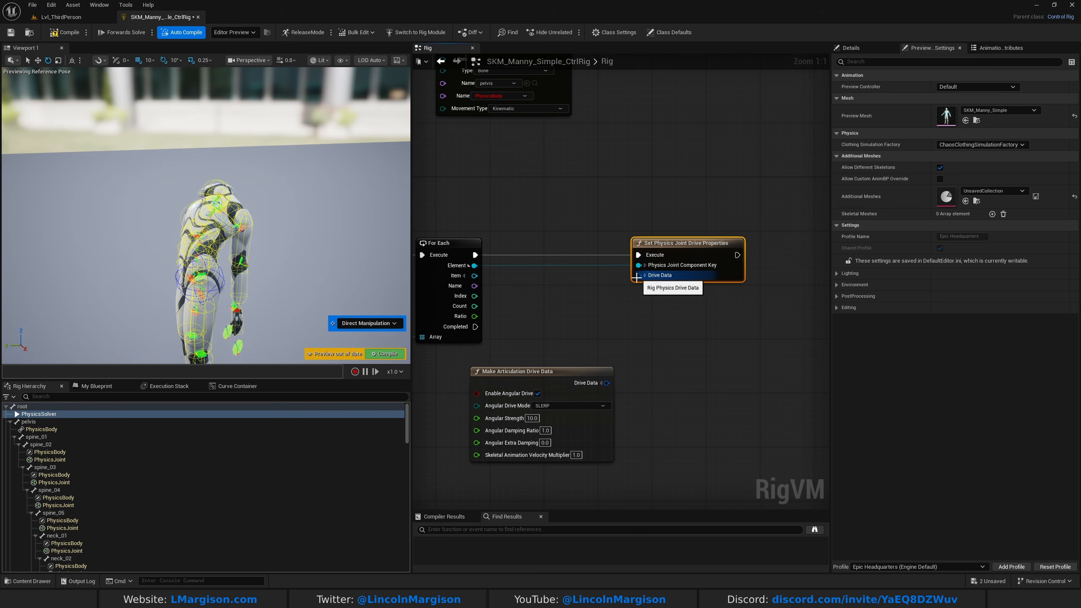
left_click_drag(587, 372, 645, 277)
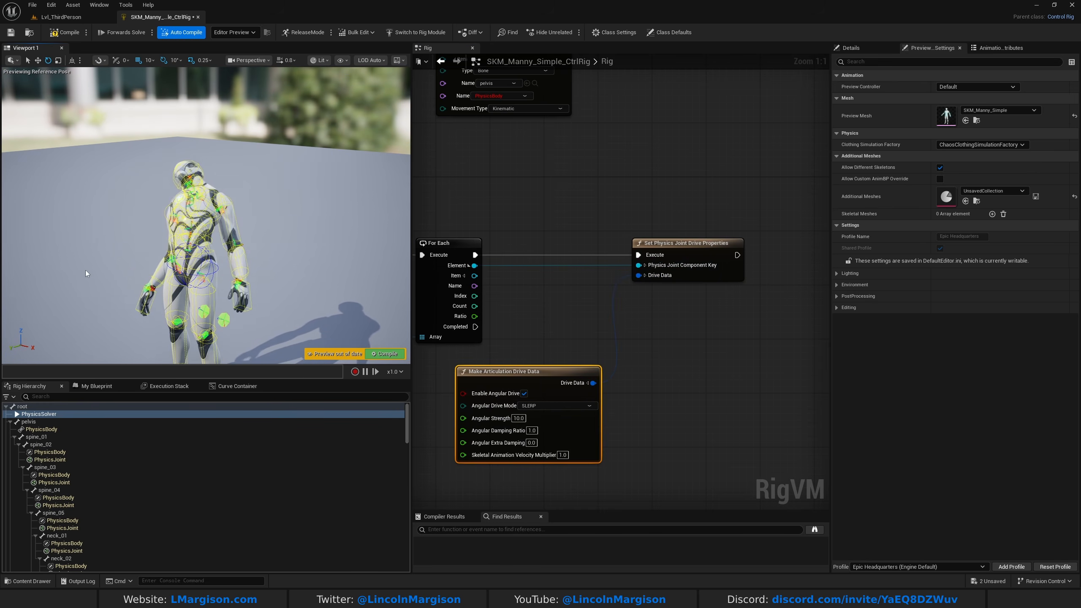
- Try an Angular Strength of 1.0 on Make Articulation Drive Data, raise it to 500, and view the character's pose
left_click(519, 419)
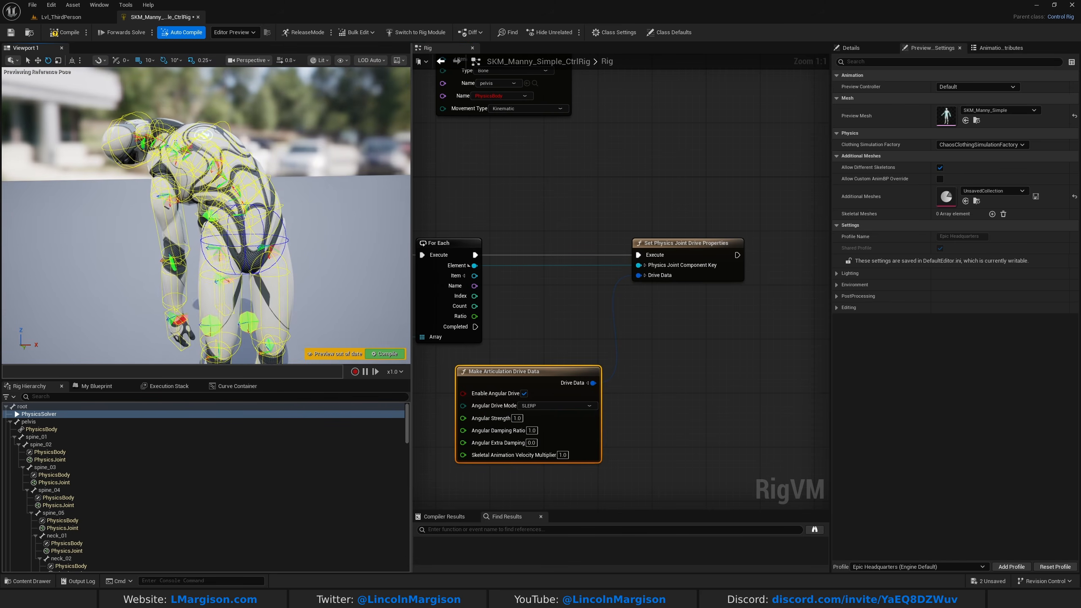
left_click(517, 418)
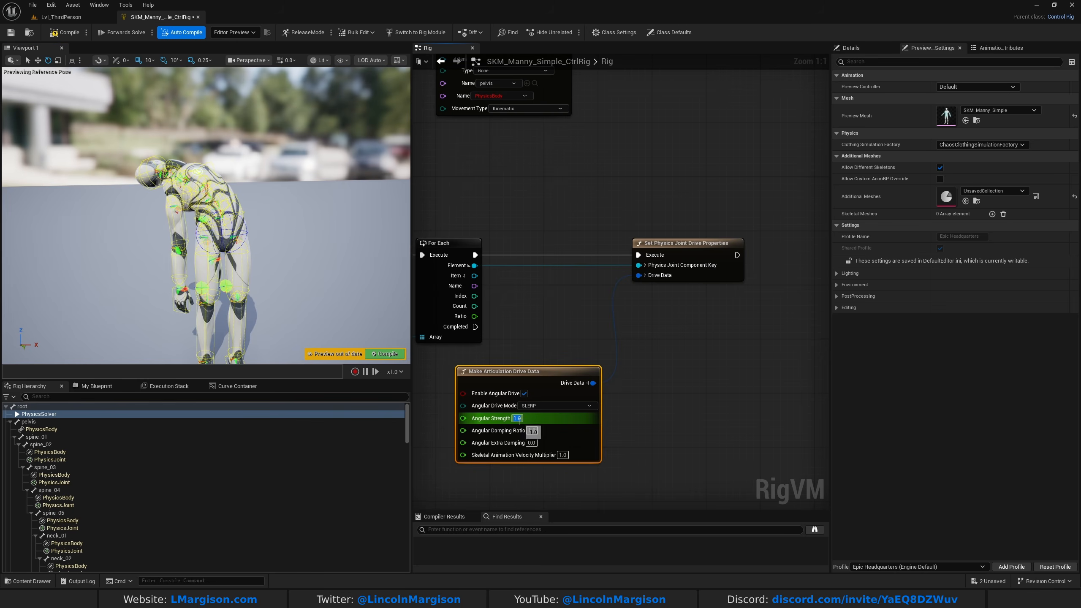
type("500")
key("Return")
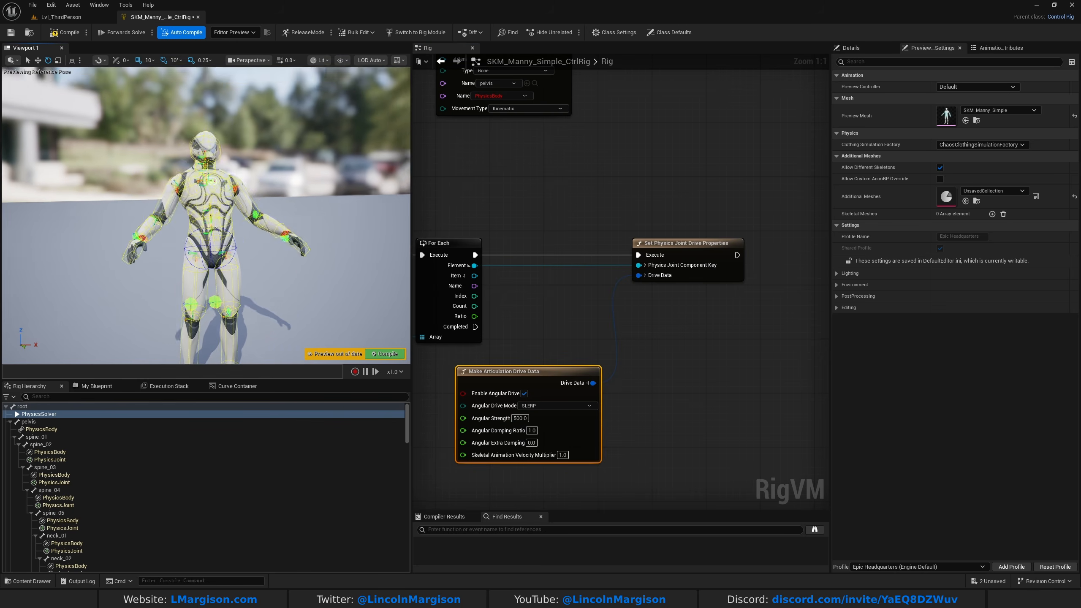
right_click_drag(262, 204, 262, 204)
key("s")
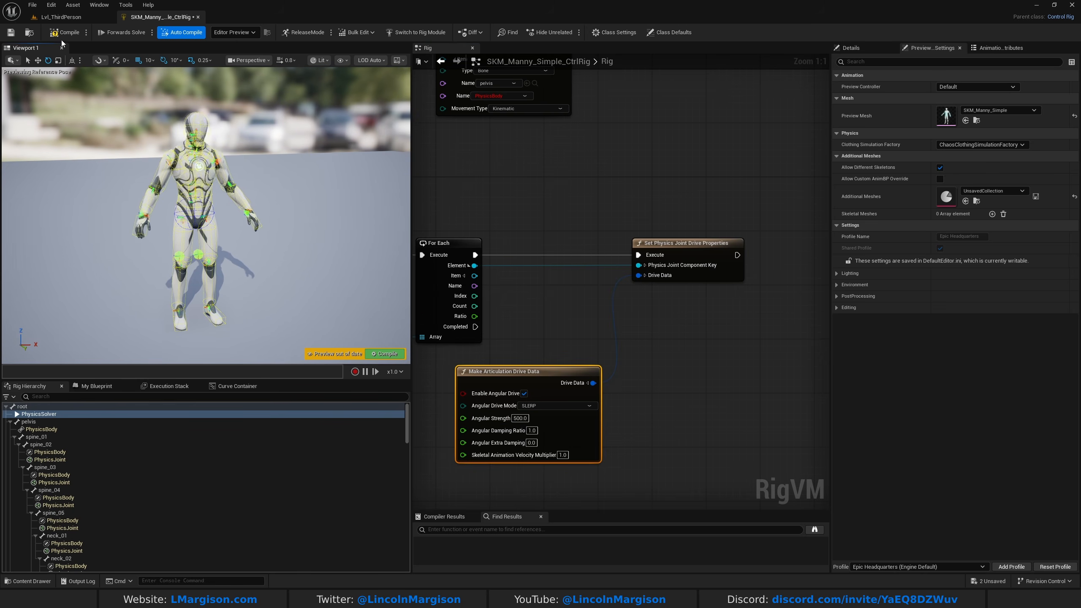
- Try Angular Strengths of 5000 and 20 on Make Articulation Drive Data, compiling the rig to compare the poses
left_click(62, 33)
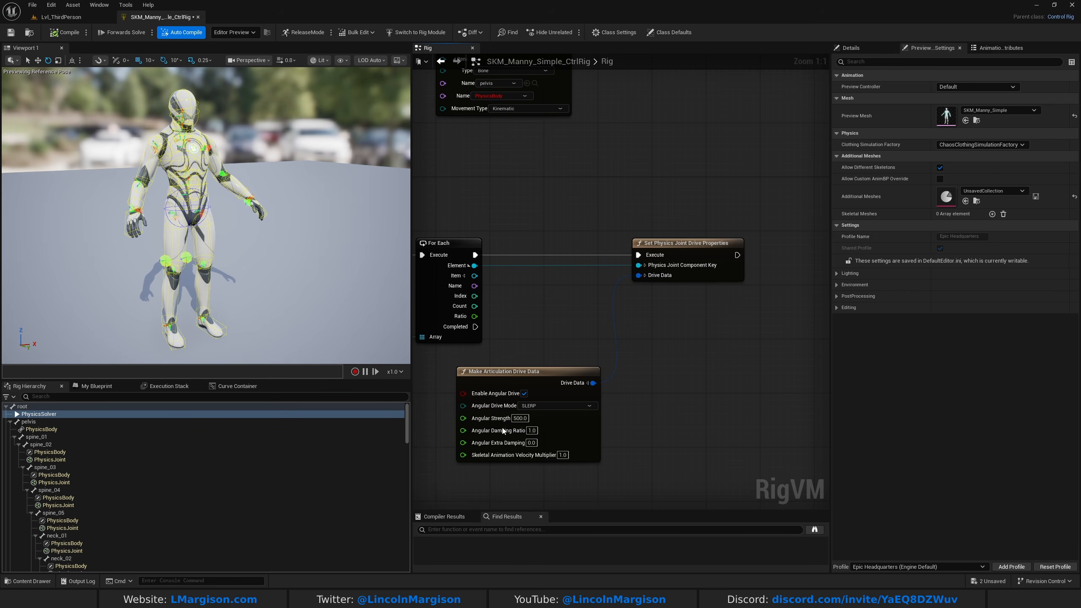
type("0")
key("Return")
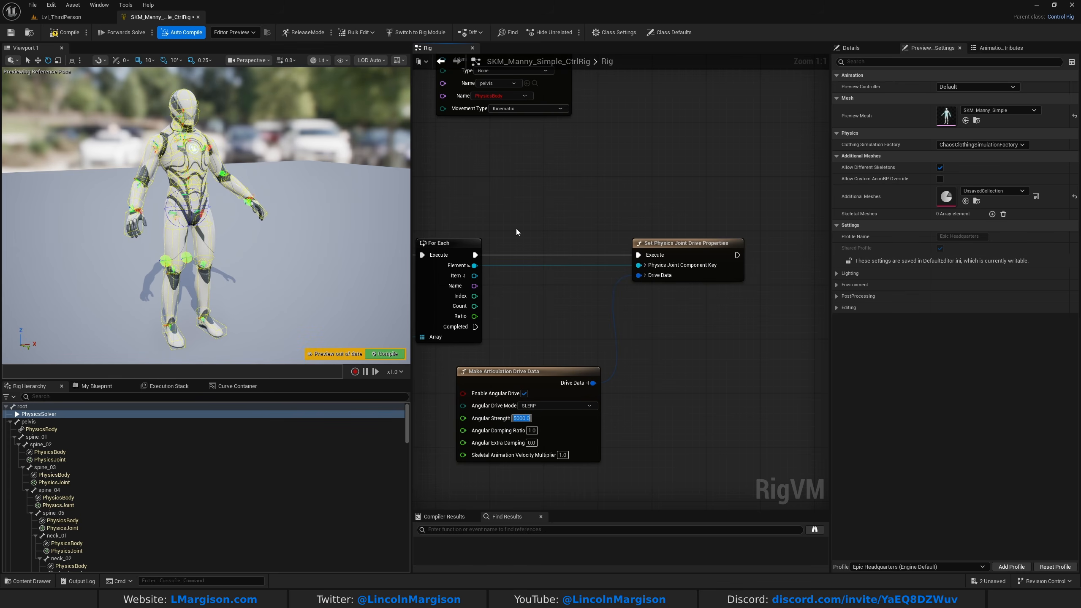
left_click(63, 34)
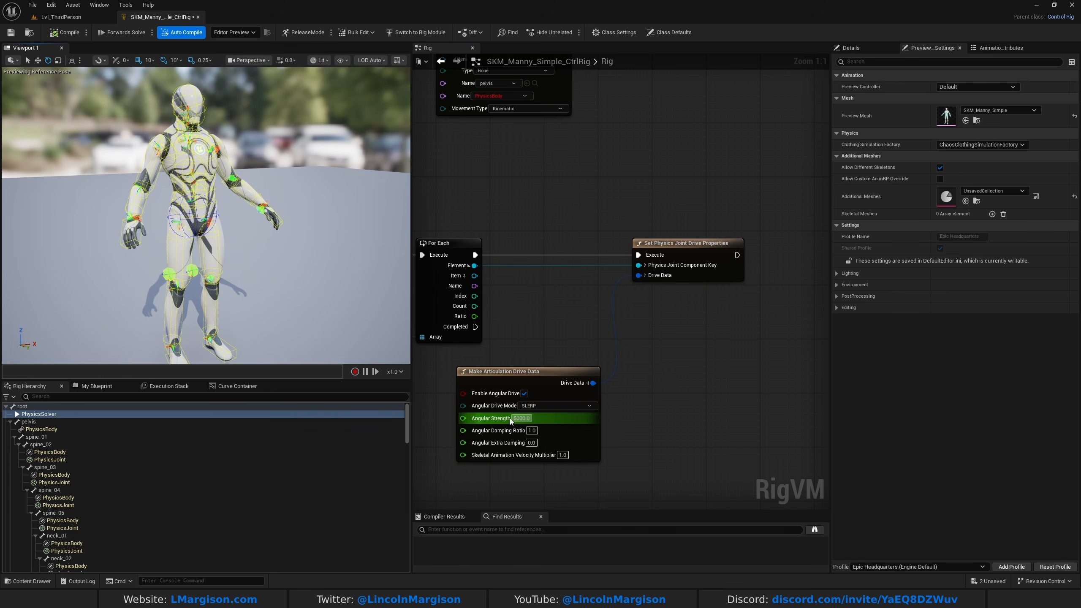
left_click(522, 418)
type("20")
key("Return")
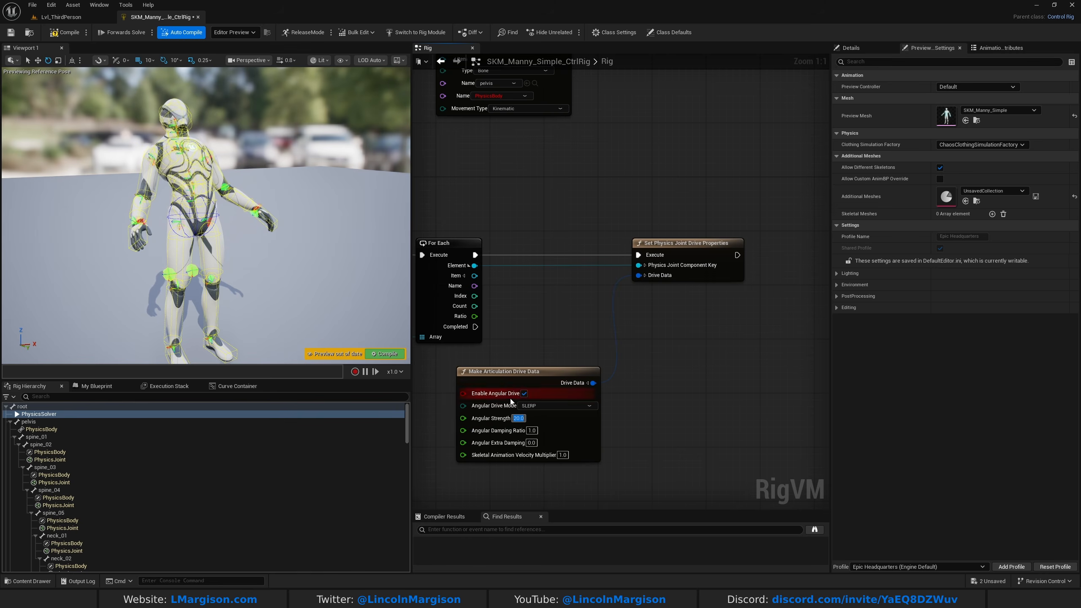
- Set the Angular Strength on Make Articulation Drive Data to 100 and compile the rig
scroll(566, 315, "down", 2)
left_click(546, 402)
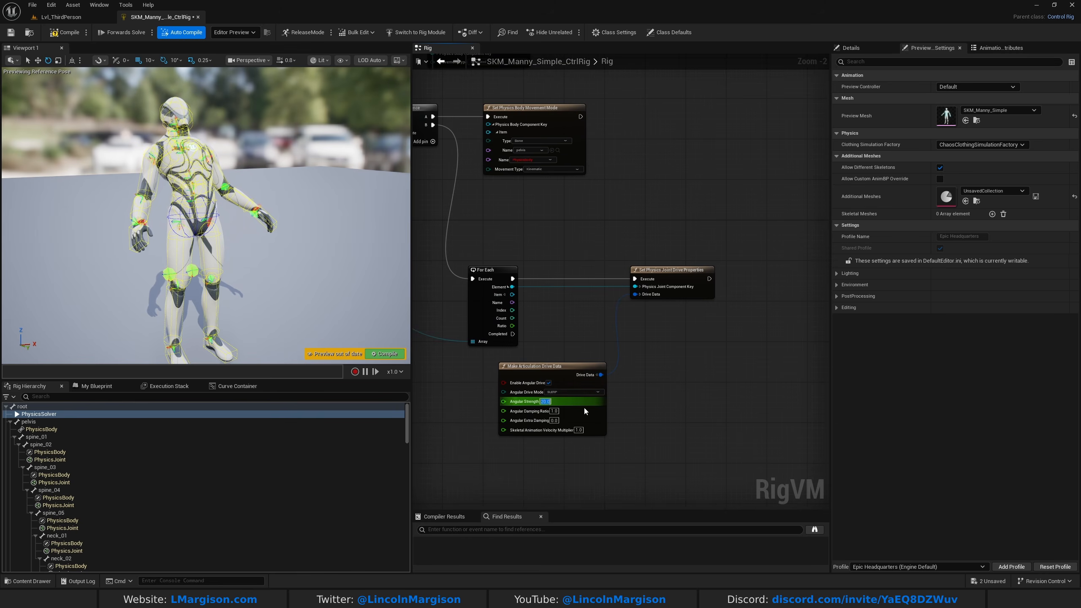
type("100")
key("Return")
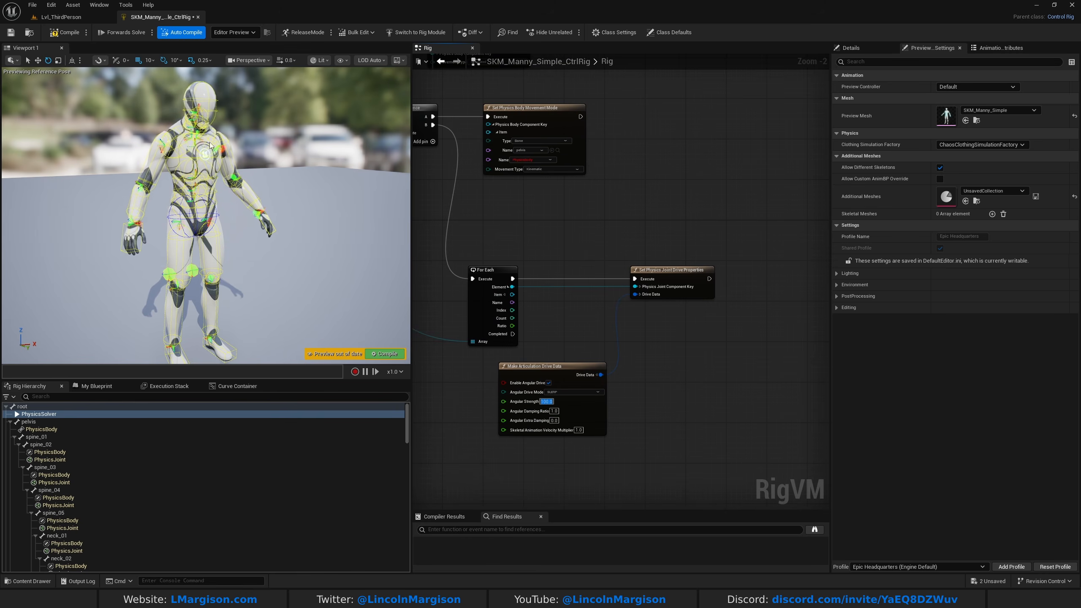
left_click(82, 34)
right_click_drag(648, 343, 723, 338)
scroll(725, 339, "down", 1)
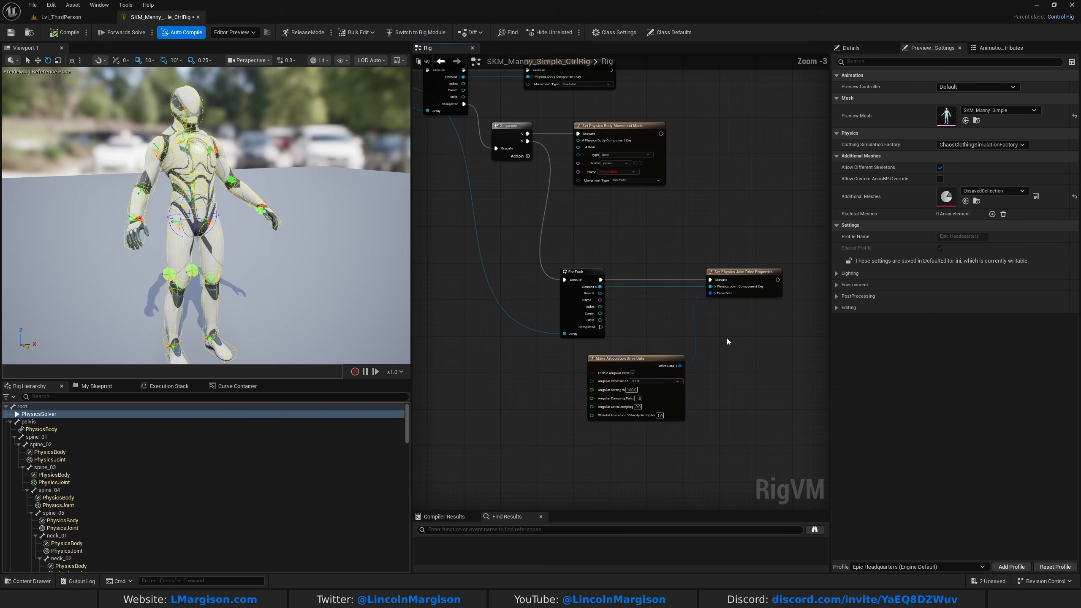
left_click(325, 224)
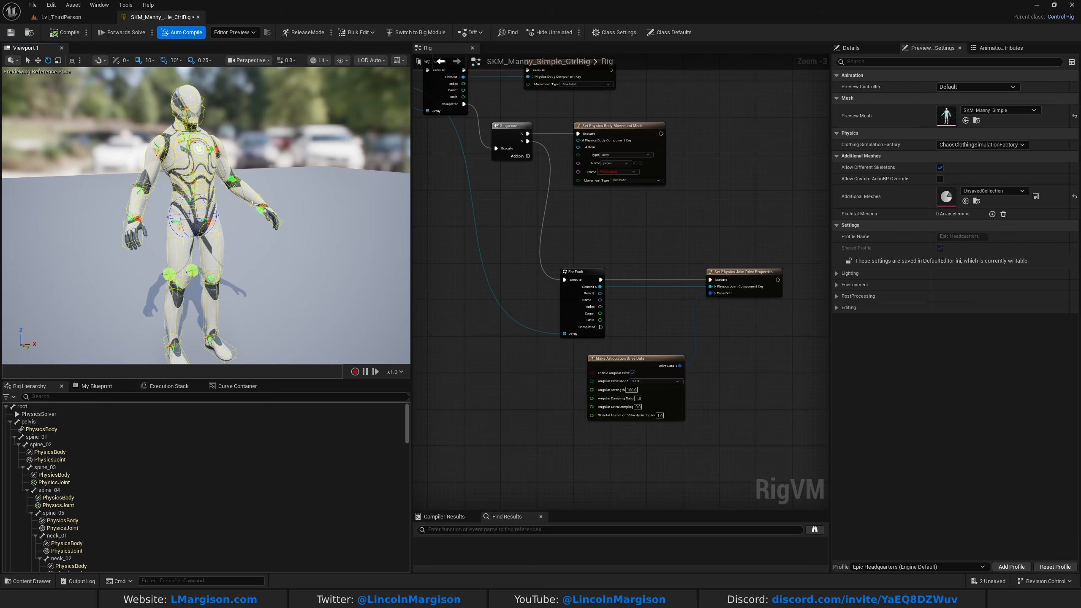
- Move the Forwards Solve and Step Physics Solver nodes apart to leave room between them
scroll(588, 341, "down", 3)
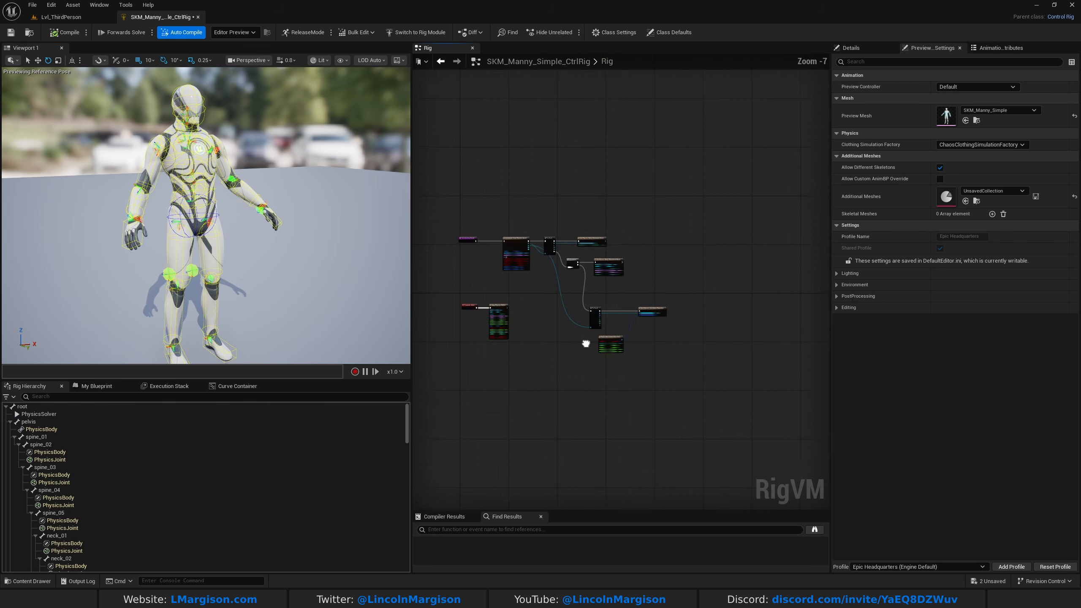
right_click_drag(467, 330, 611, 321)
scroll(610, 321, "up", 4)
left_click_drag(618, 255, 474, 276)
left_click_drag(727, 259, 738, 295)
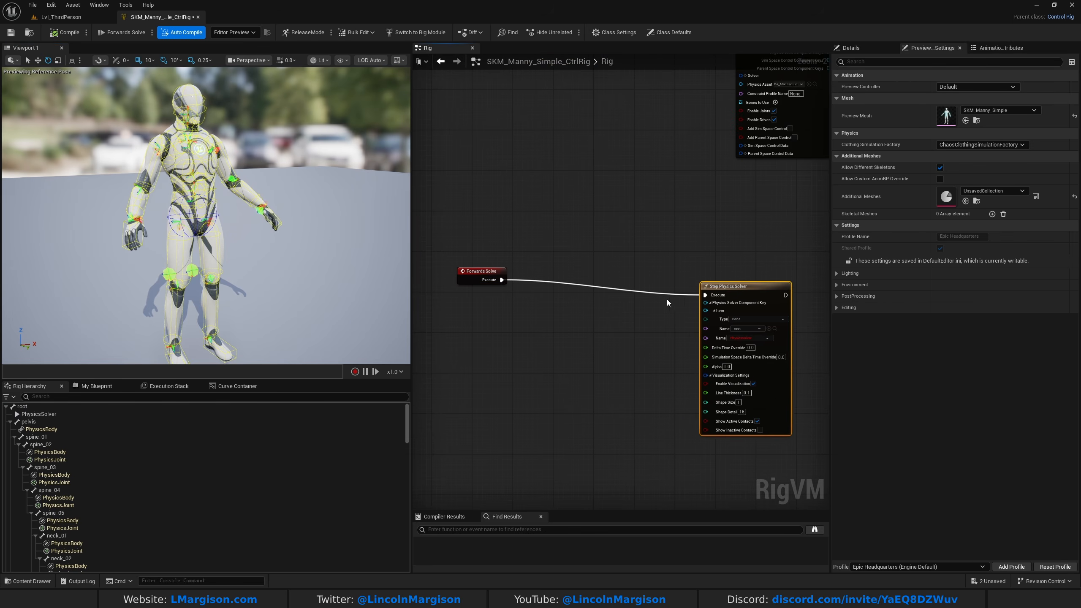
- Filter the rig hierarchy for the pelvis bone and create a new control from it
left_click(51, 397)
type("ope")
key("ctrl+a")
type("pe")
left_click(34, 414)
right_click(35, 414)
mouse_move(82, 170)
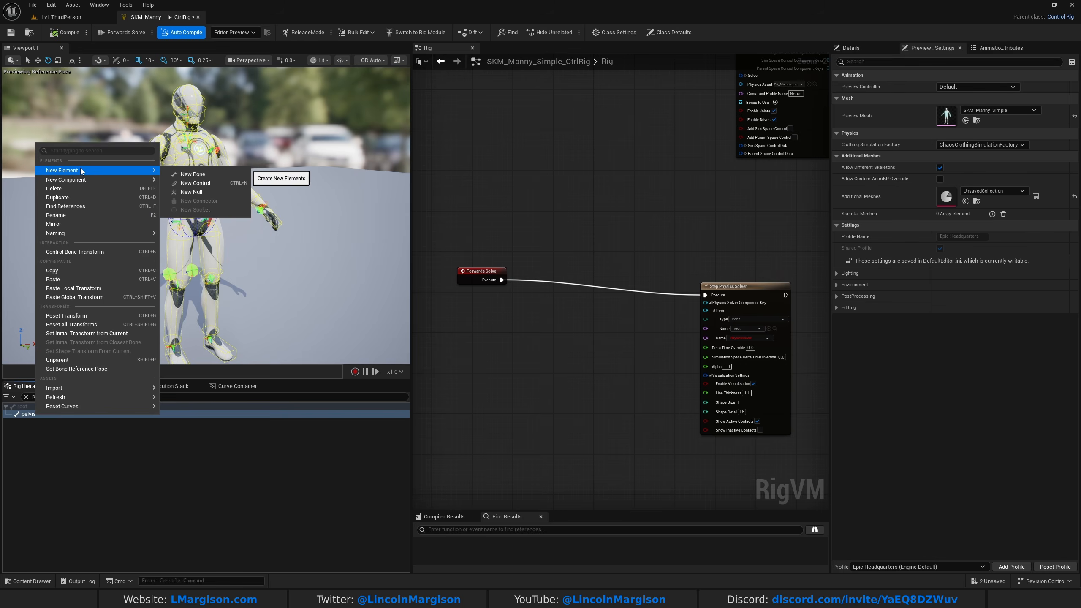
left_click(196, 183)
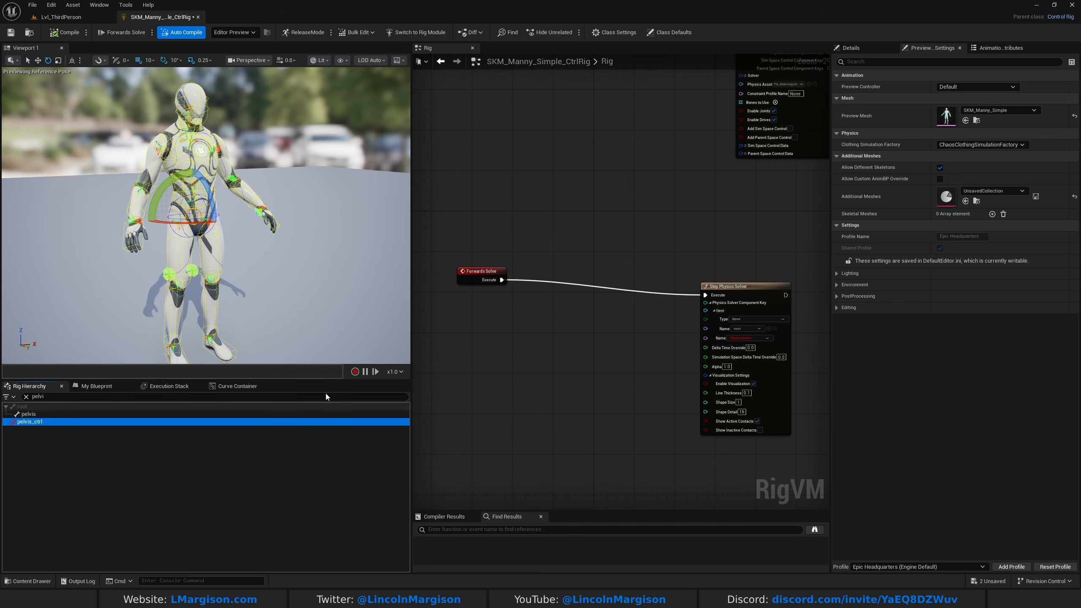
- Add a Parent Constraint node and wire it between Forwards Solve and Step Physics Solver
right_click(545, 341)
type("constraint p")
left_click(593, 372)
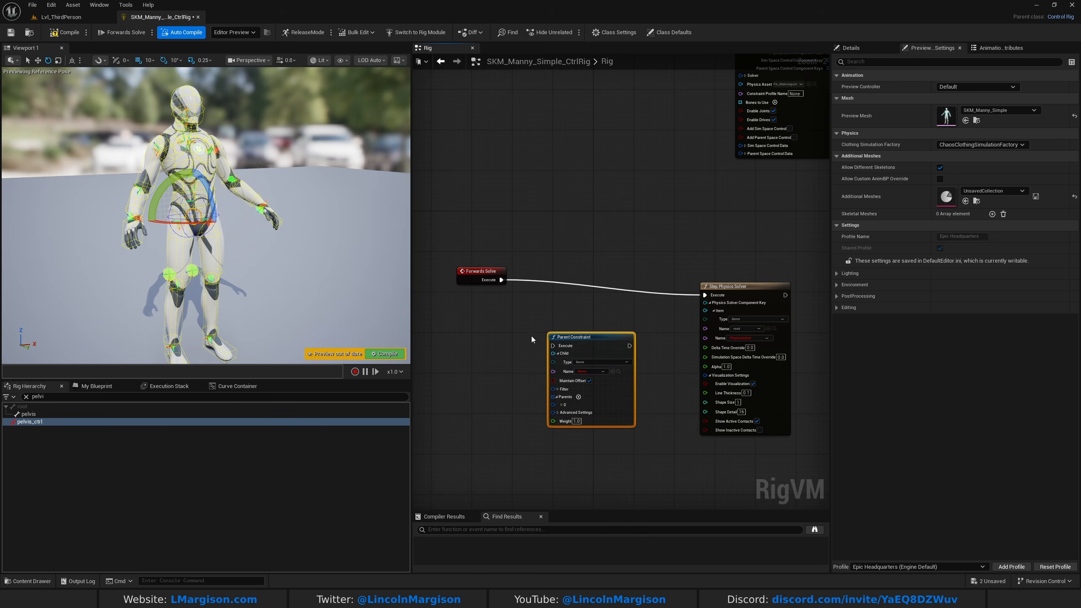
left_click_drag(501, 280, 557, 348)
left_click_drag(595, 339, 706, 296)
scroll(633, 287, "up", 2)
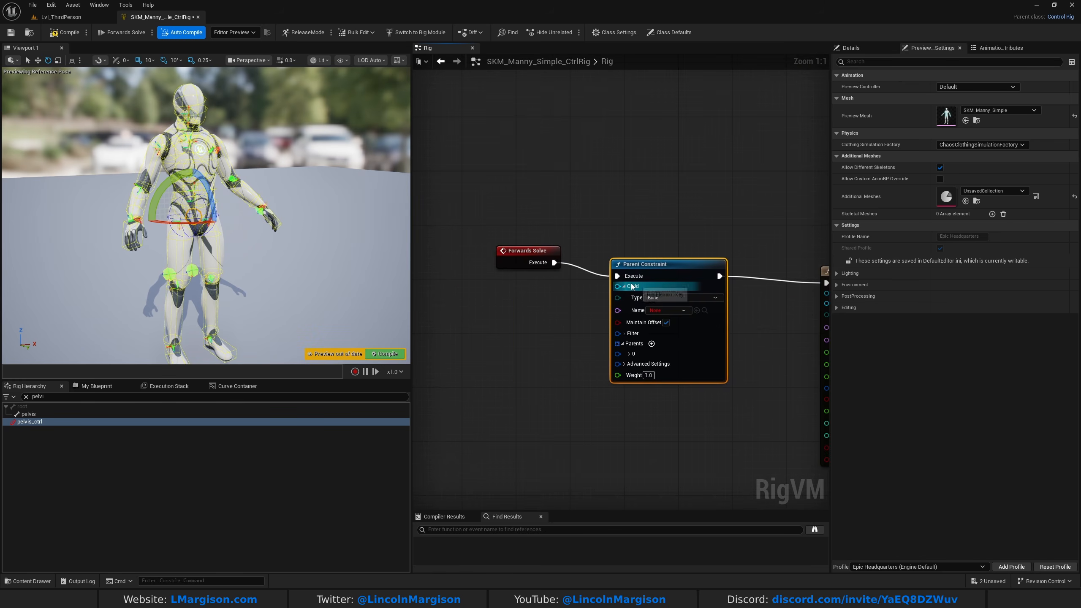
- Set the Parent Constraint's child to the pelvis bone and its parent item to the control pelvis_ctrl, and compile the rig
left_click(671, 310)
type("pelvi")
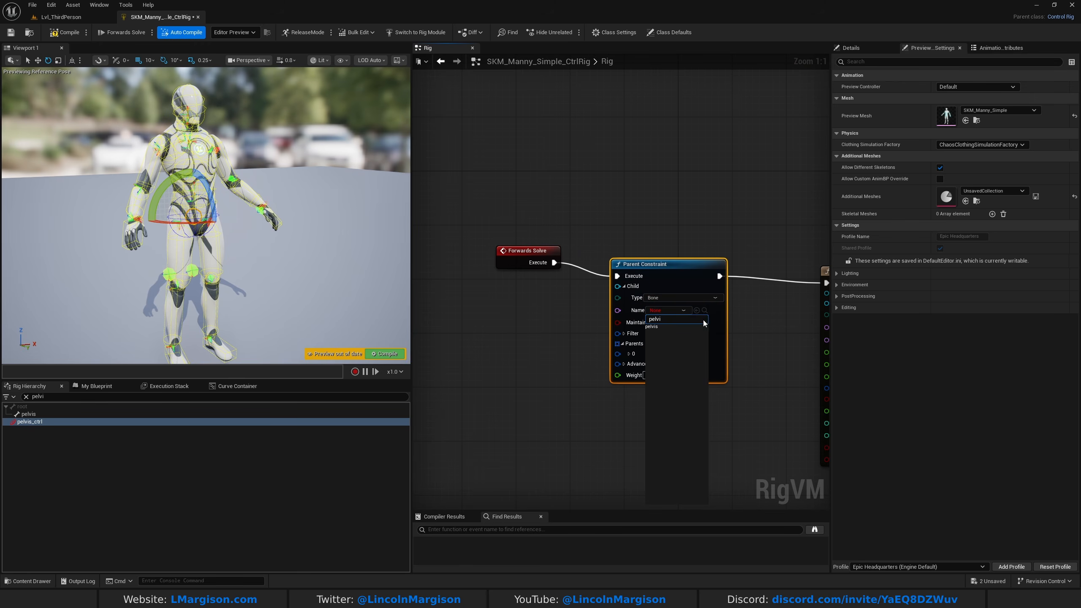
left_click(652, 326)
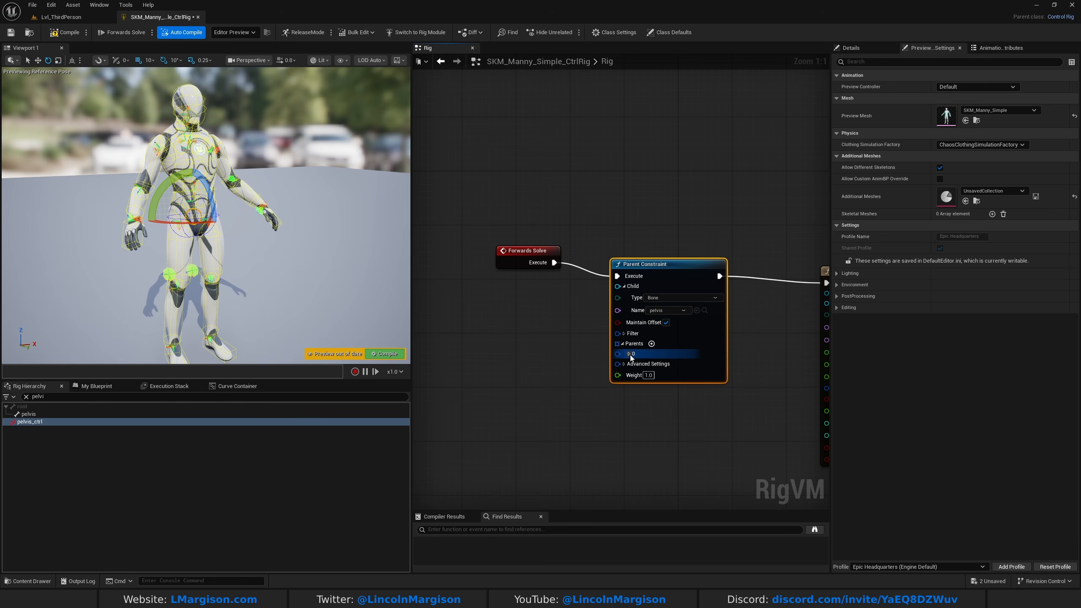
left_click(630, 355)
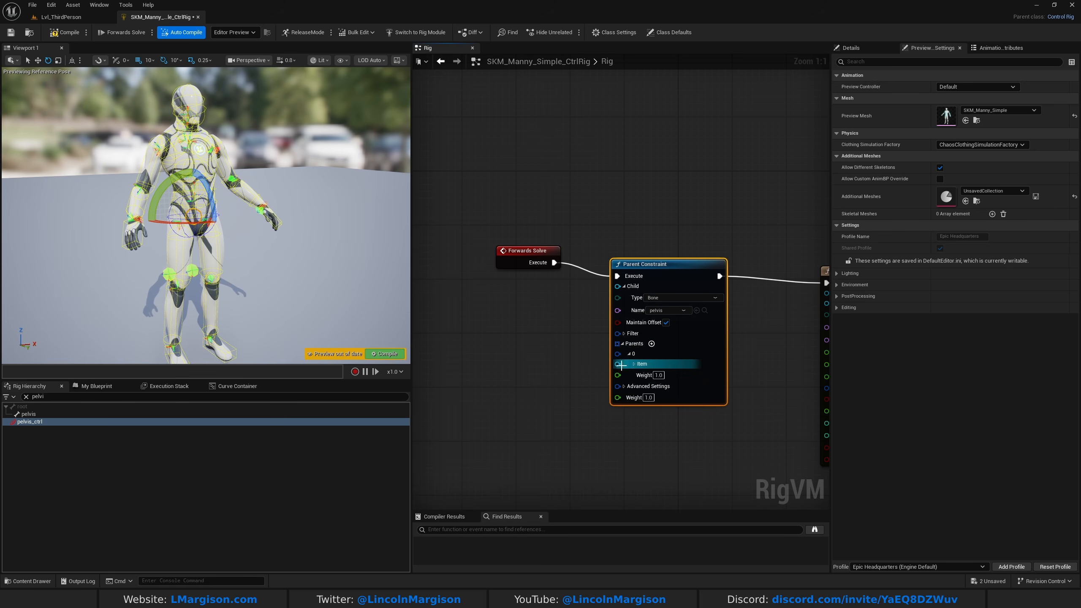
left_click(634, 364)
left_click(685, 375)
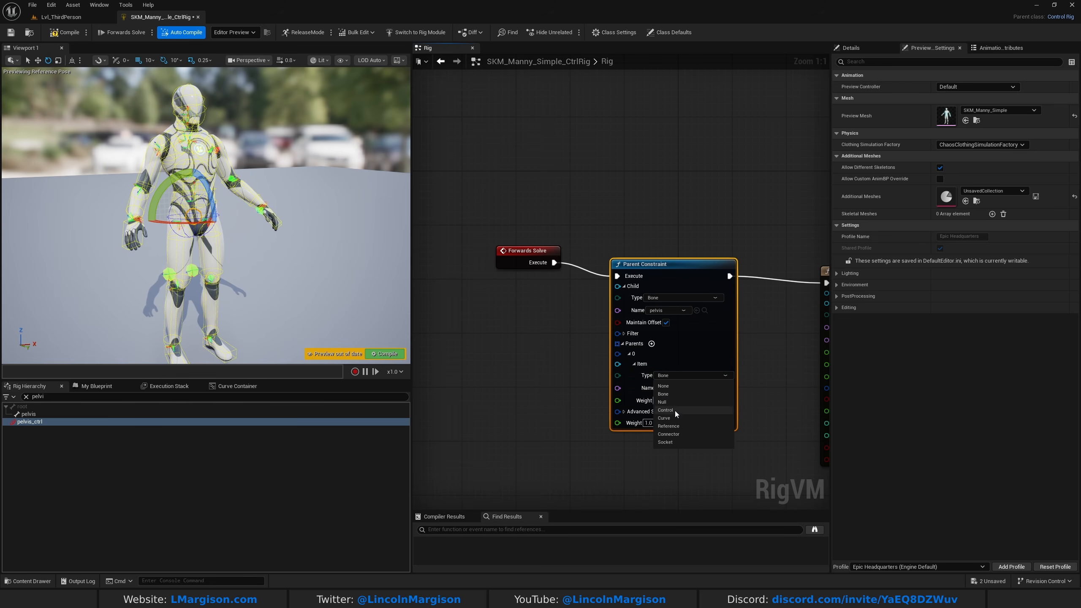
left_click(666, 411)
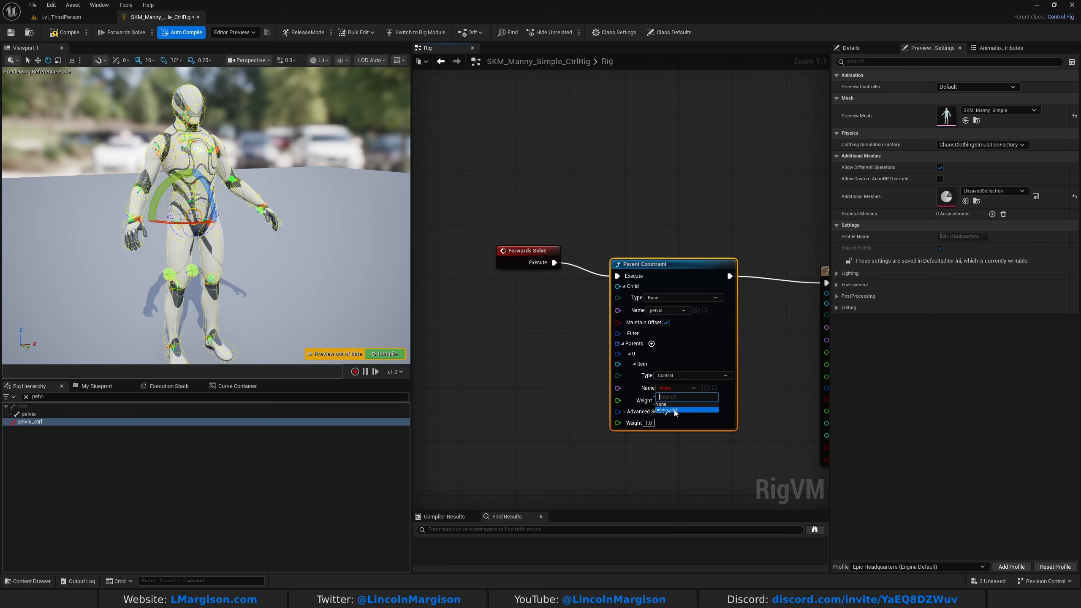
left_click(69, 34)
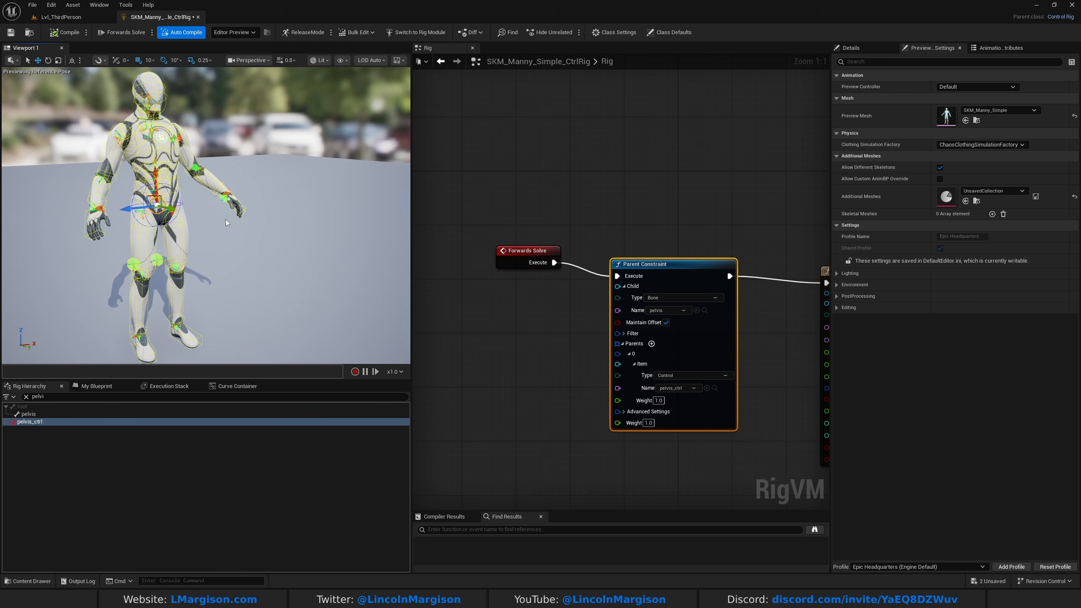
- Clear the hierarchy filter and move pelvis_ctrl around in the viewport to test how the physics bodies follow the pelvis
left_click(34, 442)
left_click(13, 422)
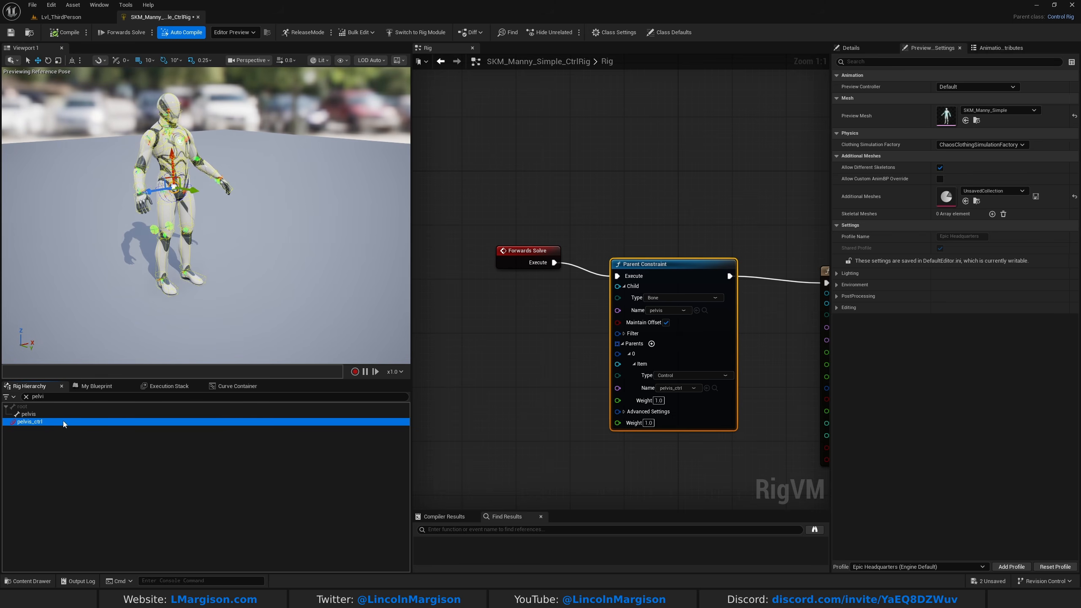
left_click(26, 396)
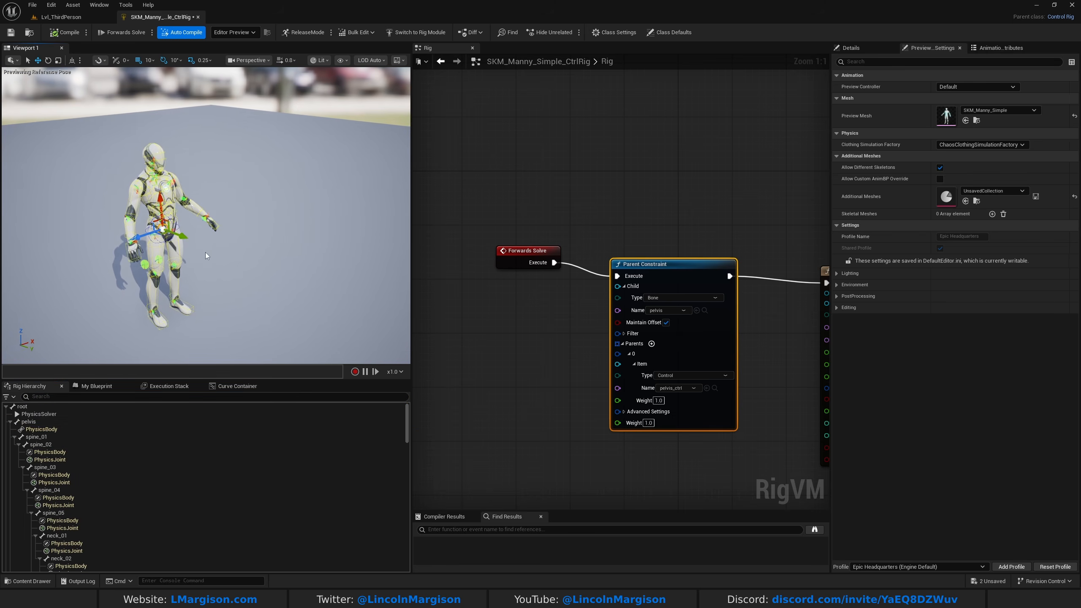
mouse_move(181, 237)
left_mouse_down()
mouse_move(230, 259)
mouse_move(143, 232)
mouse_move(194, 253)
left_mouse_up()
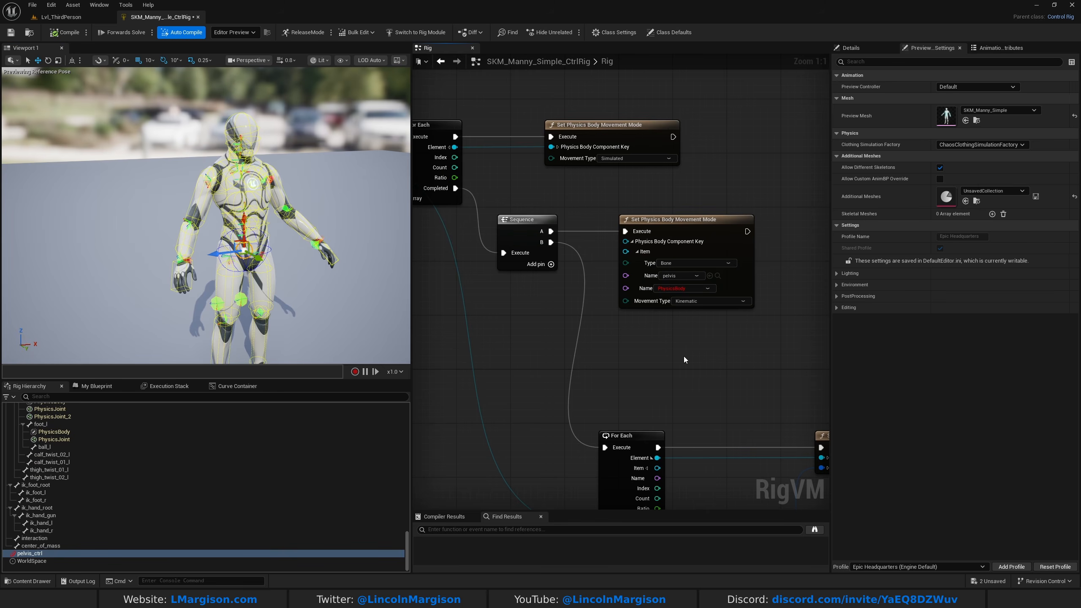
left_click_drag(600, 184, 686, 286)
left_click_drag(807, 364, 669, 302)
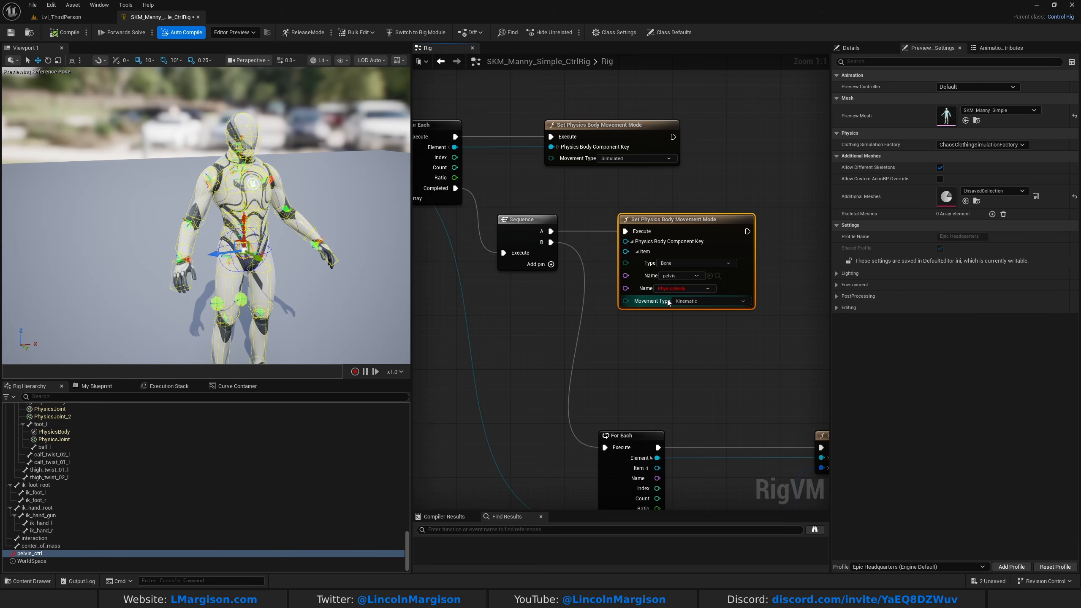
left_click(532, 100)
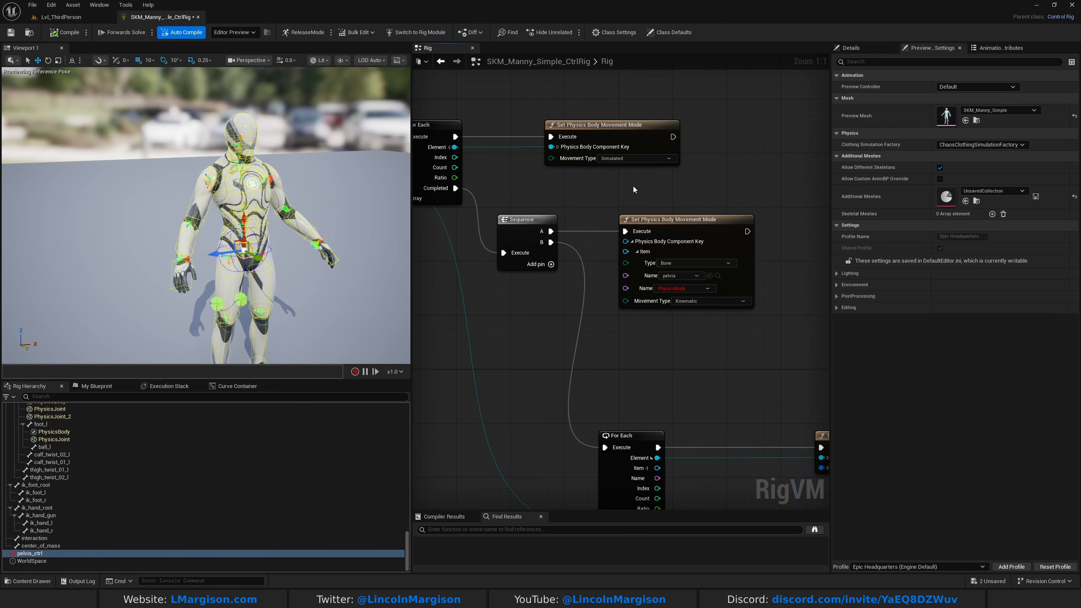
key("w")
right_click_drag(225, 213, 227, 237)
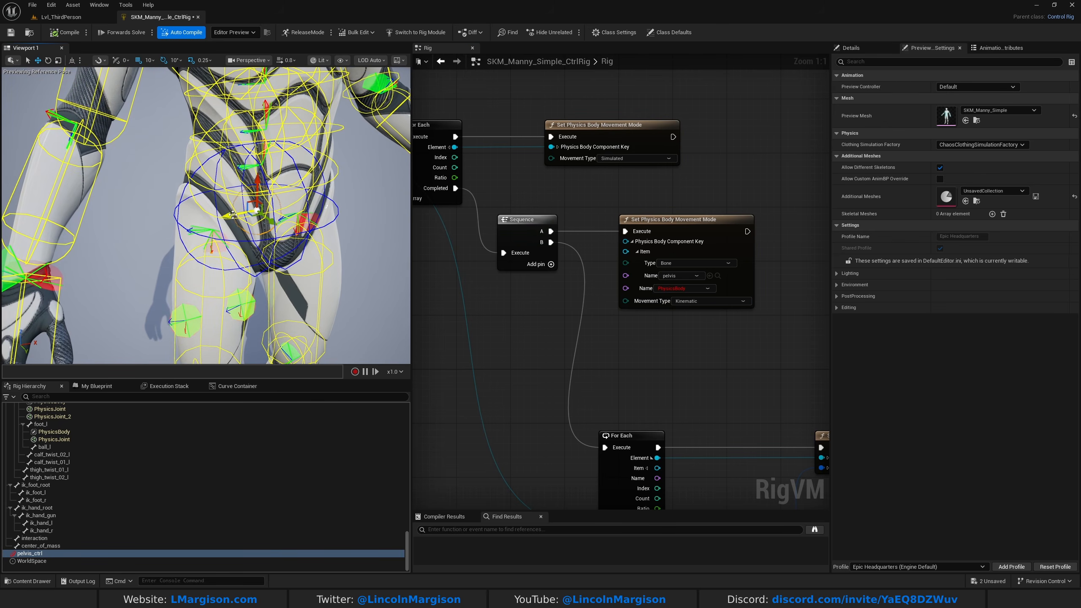
left_click_drag(236, 233, 119, 235)
right_click_drag(119, 234, 120, 235)
key("s")
- Examine the graph from the Parent Constraint under Forwards Solve to the pelvis's kinematic Set Physics Body Movement Mode node
right_click_drag(540, 338, 665, 306)
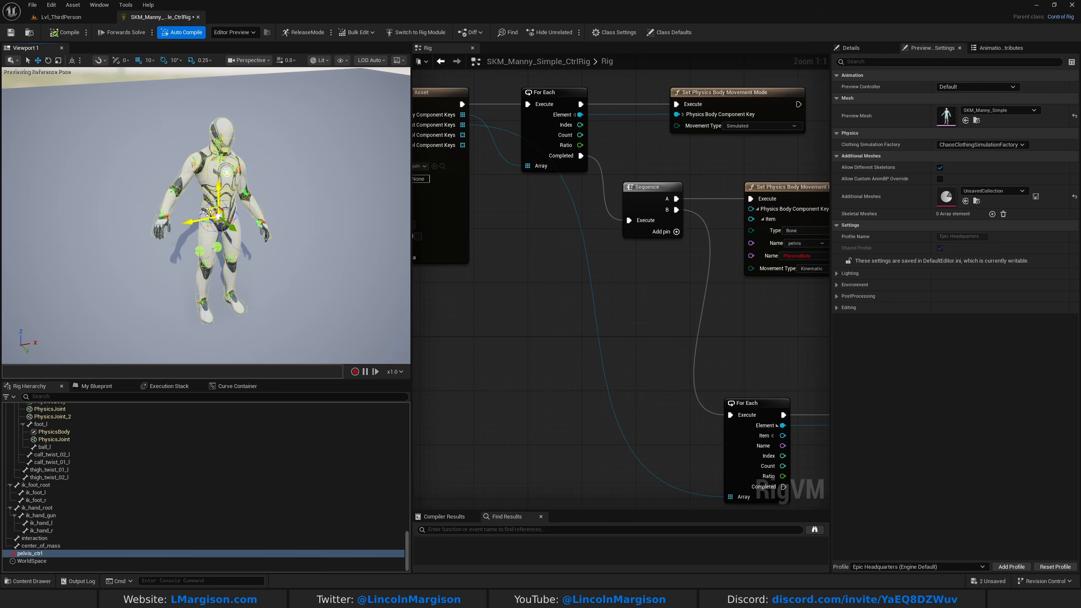
scroll(579, 253, "down", 5)
scroll(571, 225, "up", 5)
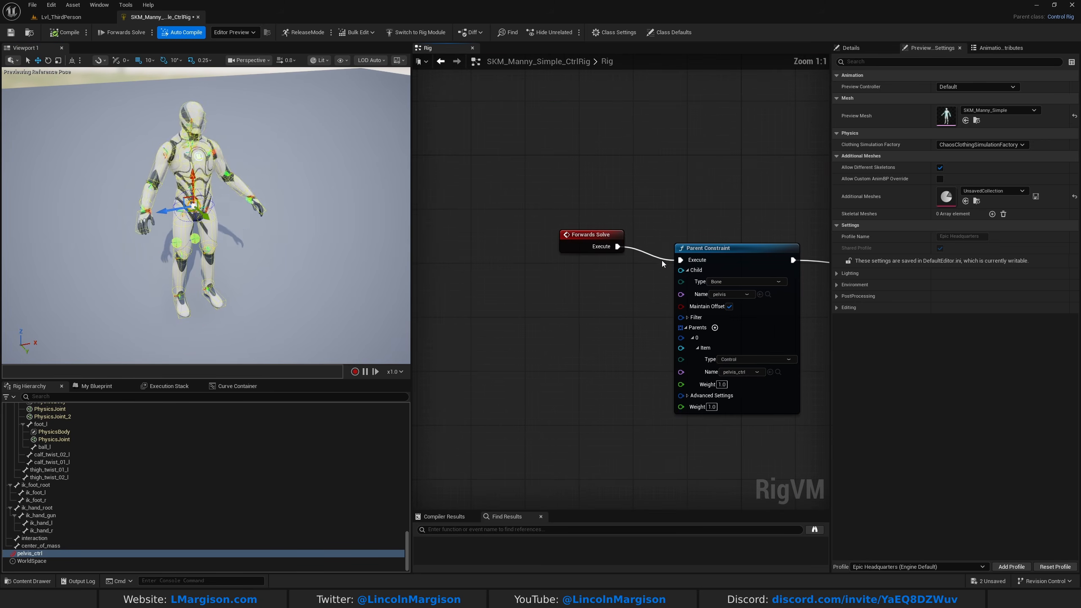
left_click(595, 296)
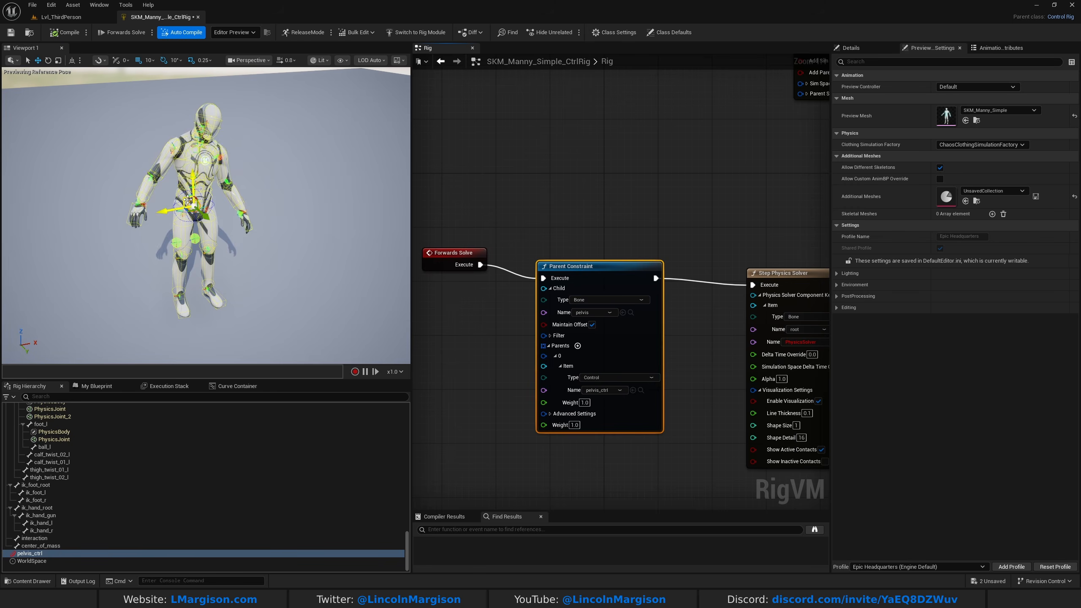
right_click_drag(713, 218, 587, 209)
left_click_drag(587, 209, 653, 508)
left_click_drag(693, 253, 721, 239)
left_click(519, 194)
right_click_drag(513, 195, 673, 205)
scroll(698, 147, "down", 2)
right_click_drag(703, 145, 534, 368)
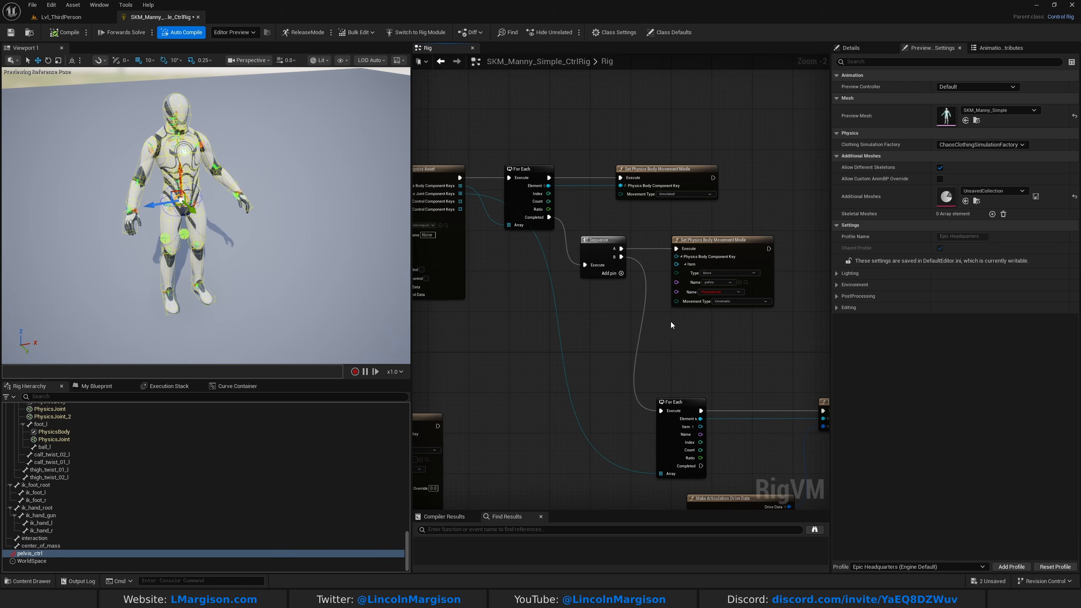
right_click_drag(665, 324, 618, 341)
scroll(609, 353, "up", 2)
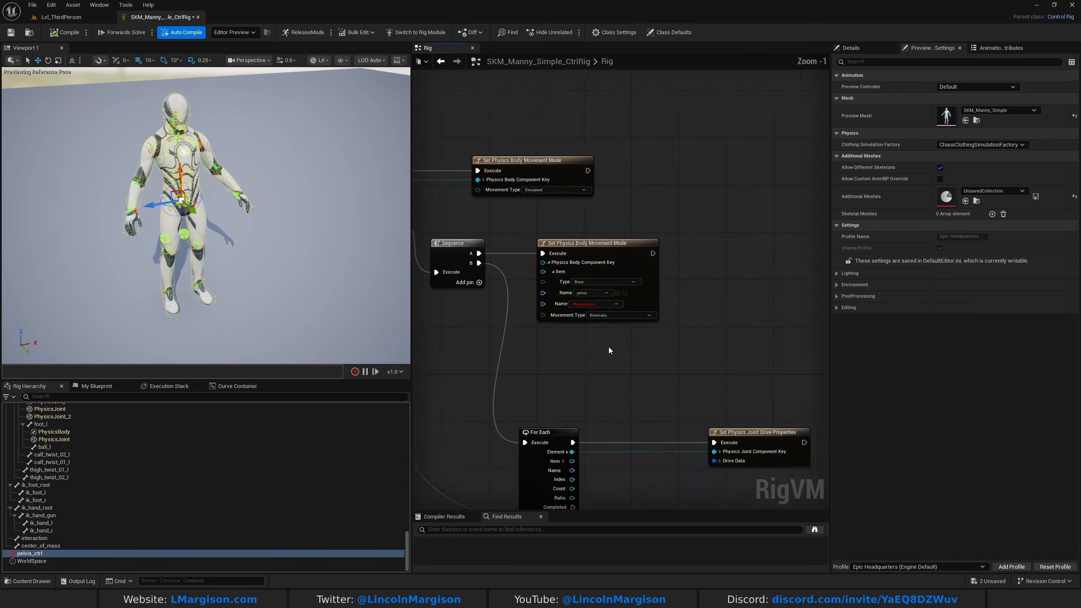
- Replace the pelvis Set Physics Body Movement Mode node with a pasted copy connected to the Sequence's A output
left_click(623, 236)
right_click_drag(741, 275, 665, 304)
key("ctrl+v")
left_click_drag(580, 269, 632, 288)
right_click_drag(638, 234, 726, 241)
left_click(609, 270)
key("Delete")
left_click_drag(472, 276, 718, 292)
left_click_drag(762, 279, 628, 270)
right_click_drag(737, 208, 686, 211)
- Set the bone name on the kinematic Set Physics Body Movement Mode node to hand_r
left_click(588, 334)
left_click(586, 333)
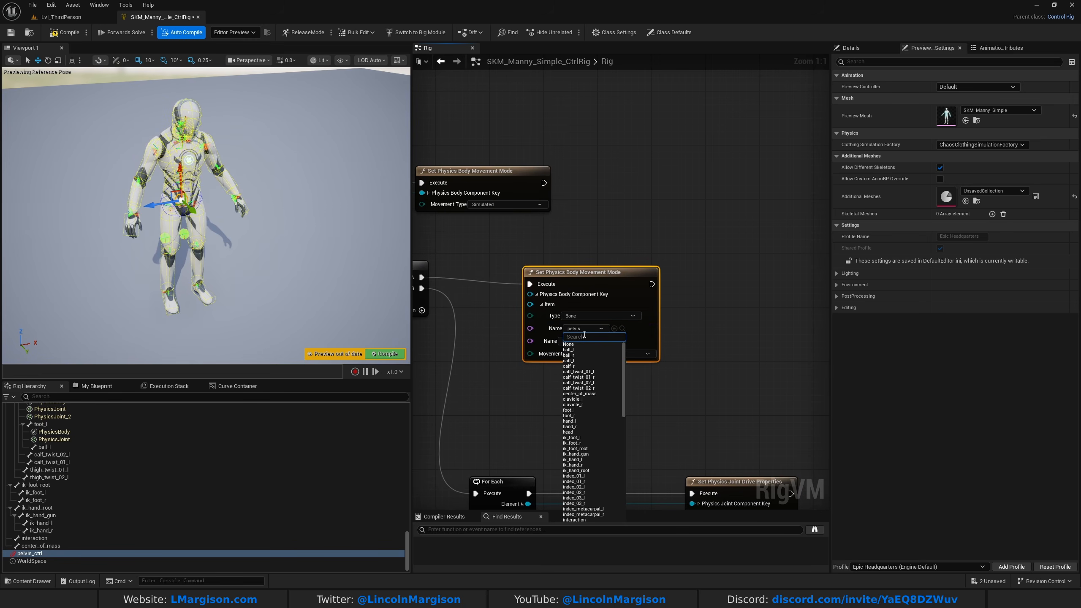
type("hand")
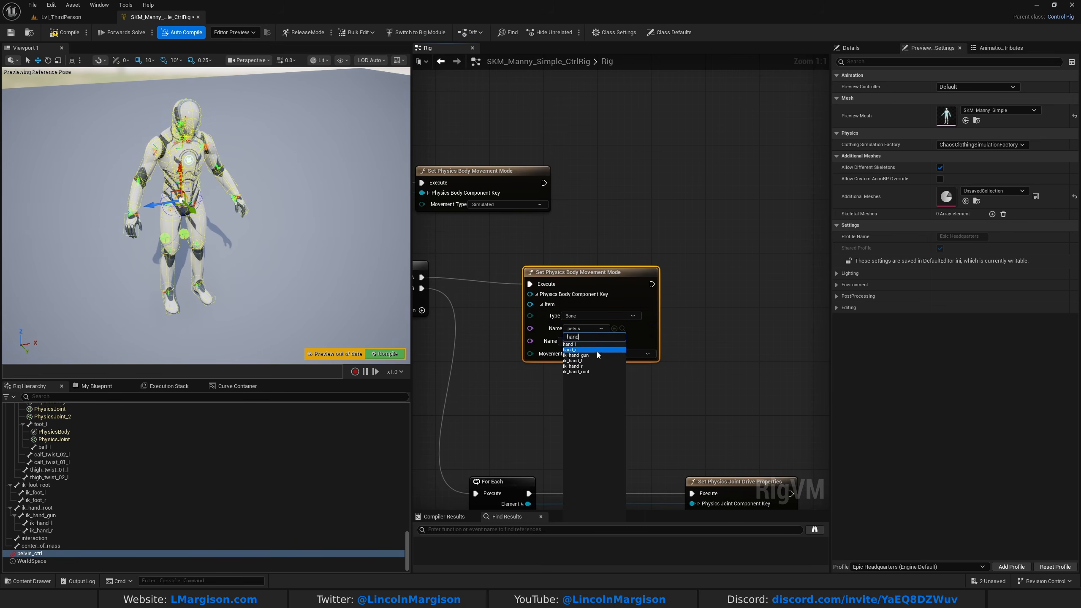
left_click(597, 351)
- Paste another kinematic Set Physics Body Movement Mode node after the hand_r one and set its bone name to hand_l
right_click_drag(717, 291, 650, 293)
key("ctrl+v")
mouse_move(650, 293)
left_mouse_down()
mouse_move(633, 275)
mouse_move(637, 286)
left_mouse_up()
left_click(693, 331)
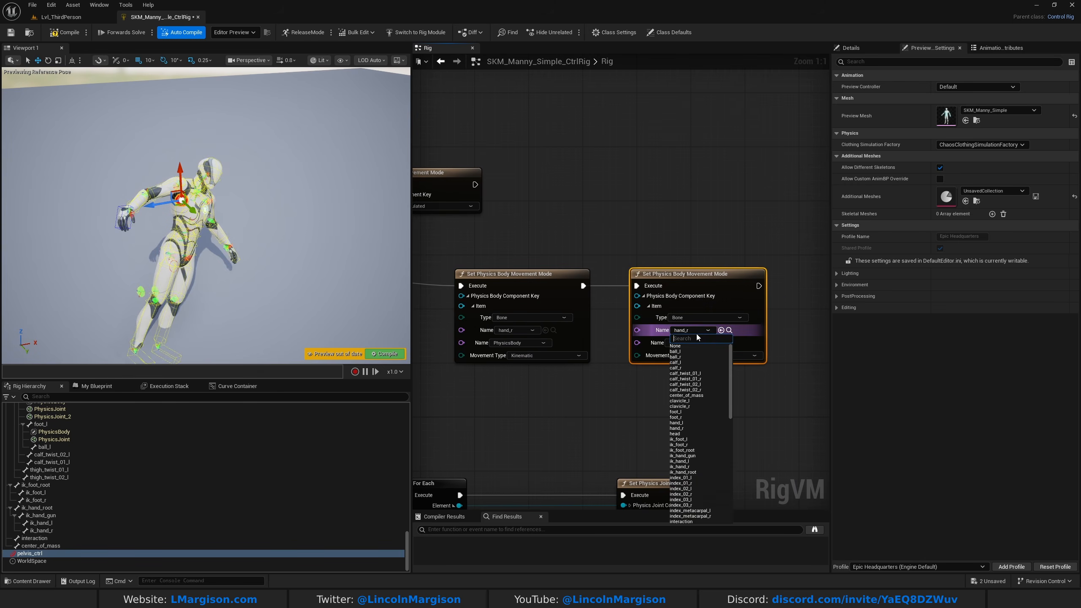
type("hand")
left_click(715, 350)
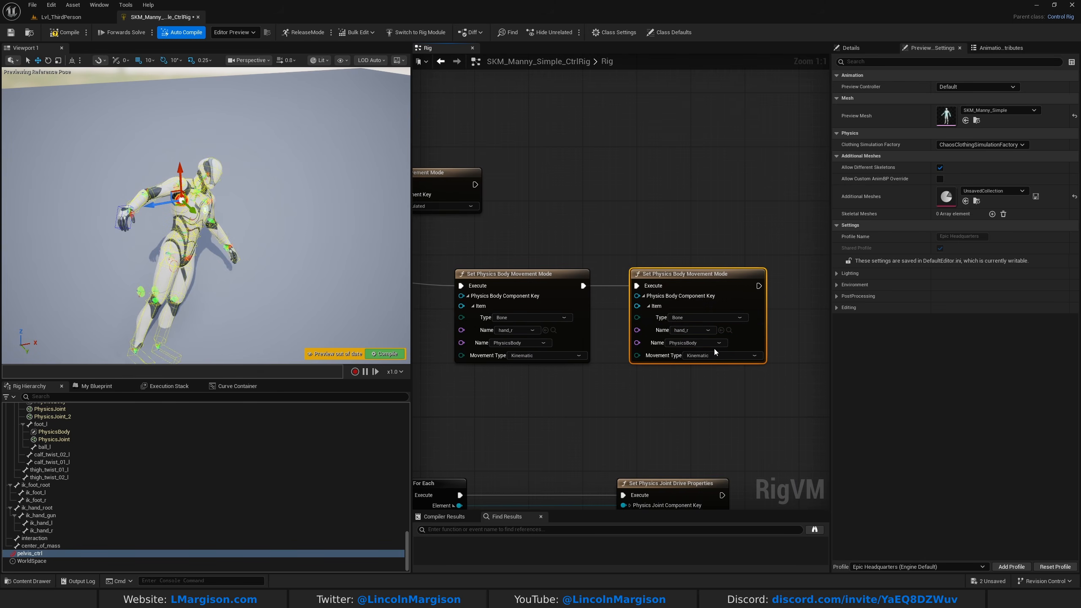
mouse_move(228, 217)
right_mouse_down()
mouse_move(229, 188)
mouse_move(228, 217)
right_mouse_up()
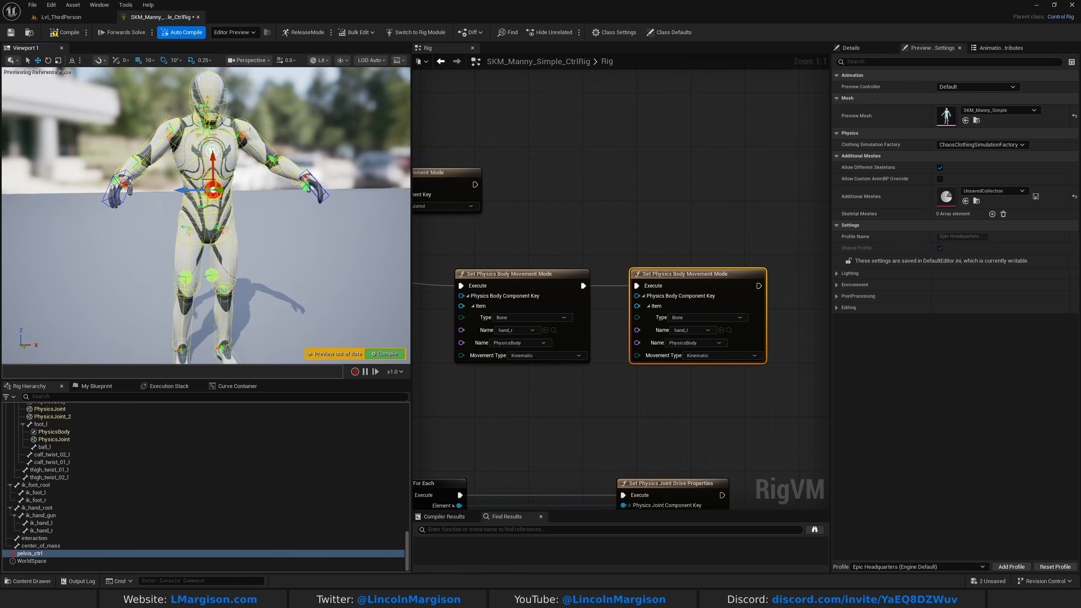
- Duplicate the hand_r and hand_l Set Physics Body Movement Mode nodes and connect the copies to the hand_l node's execute output
right_click_drag(699, 214, 522, 242)
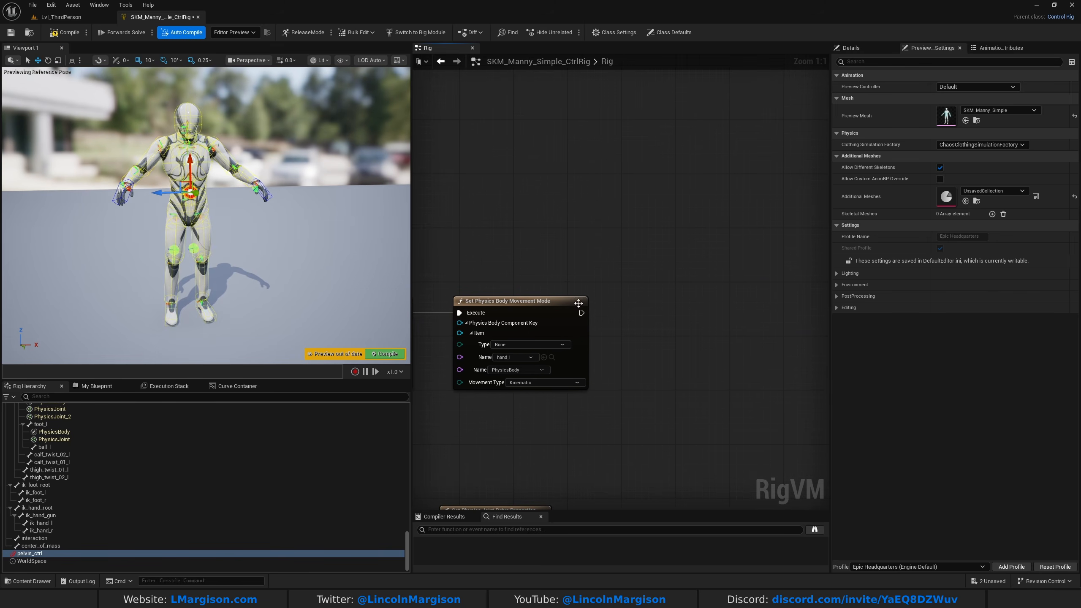
right_click(648, 326)
right_click_drag(604, 243, 695, 249)
left_click_drag(695, 256, 485, 337)
right_click_drag(677, 303, 538, 302)
key("ctrl+d")
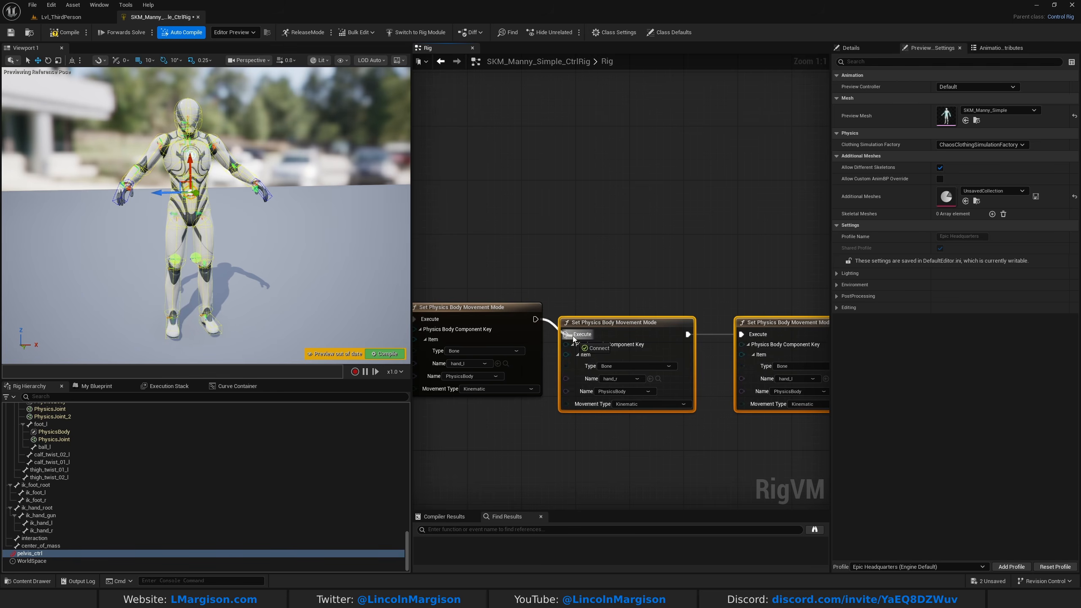
left_click_drag(574, 333, 585, 317)
- Set the bone names of the two duplicated movement mode nodes to foot_l and foot_r, and compile the rig
left_click(642, 364)
type("f")
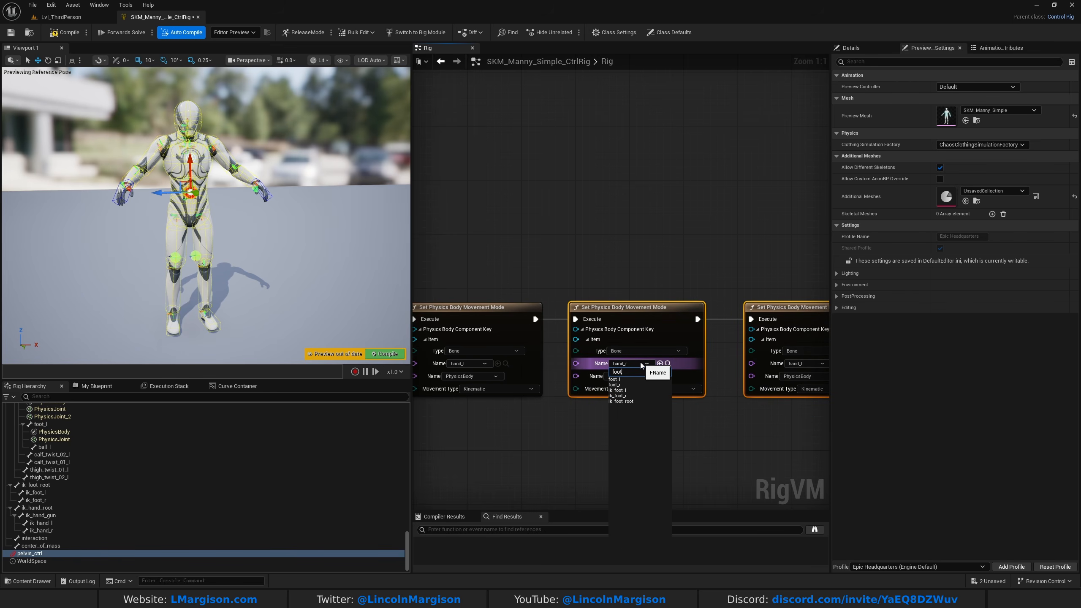
type("oot")
left_click(614, 379)
right_click_drag(815, 361, 620, 347)
left_click(620, 350)
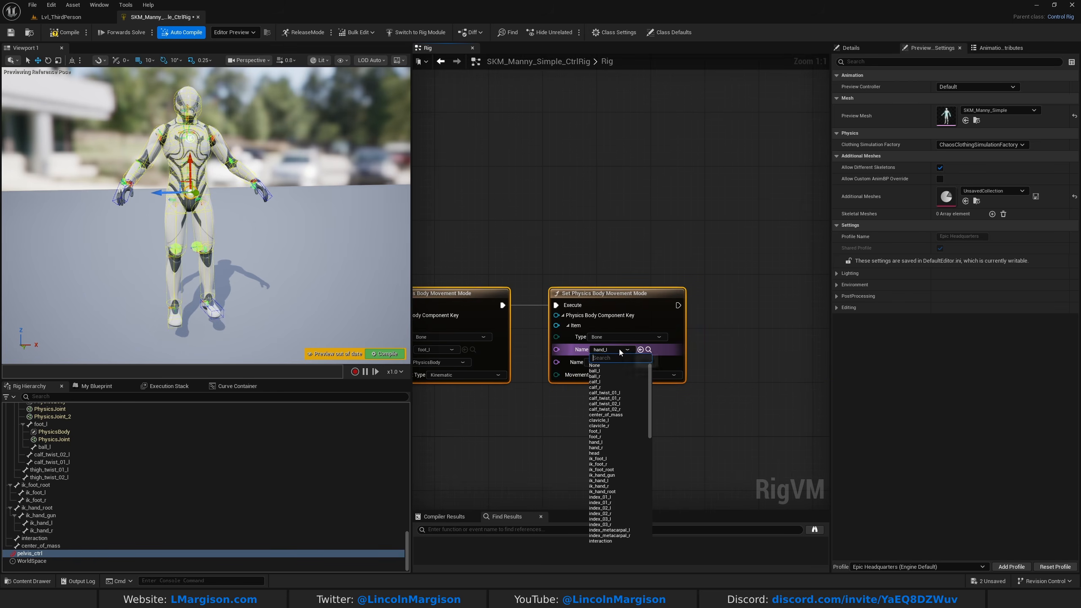
type("foot")
left_click(598, 372)
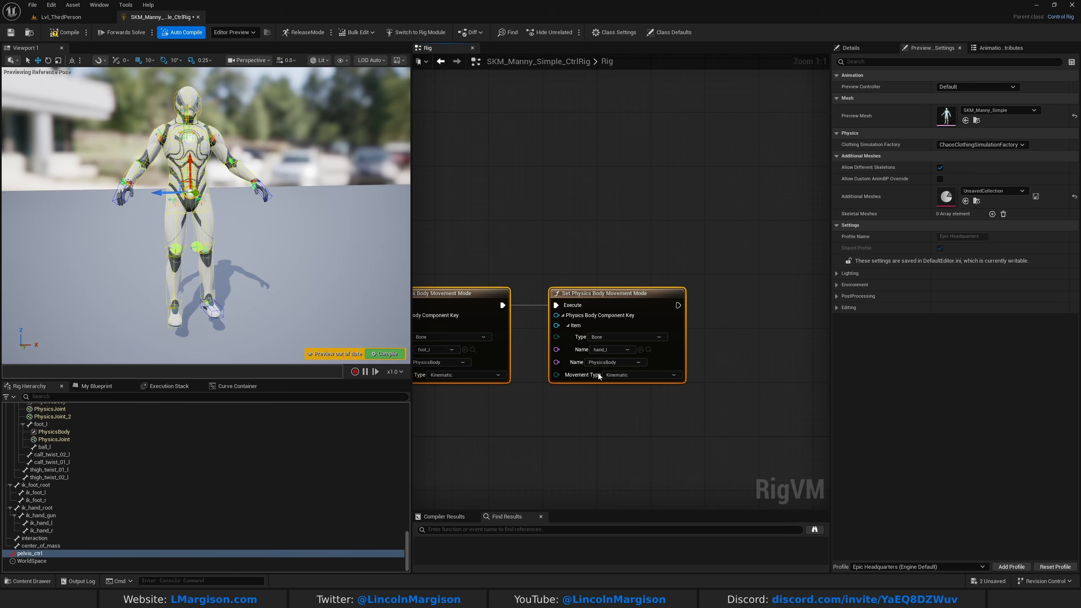
left_click(74, 37)
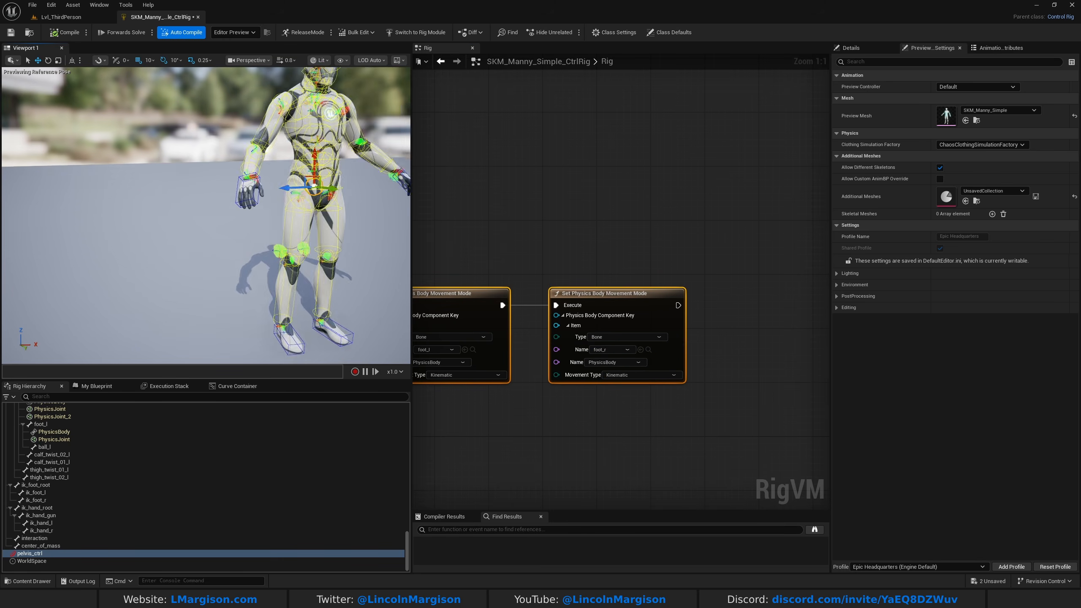
- Examine the character's hand and foot physics bodies from several angles in the viewport
left_click(581, 218)
right_click_drag(581, 214, 652, 225)
right_click_drag(264, 201, 324, 161)
key("w")
key("s")
key("a")
key("w")
key("w")
right_click_drag(156, 277, 161, 282)
key("s")
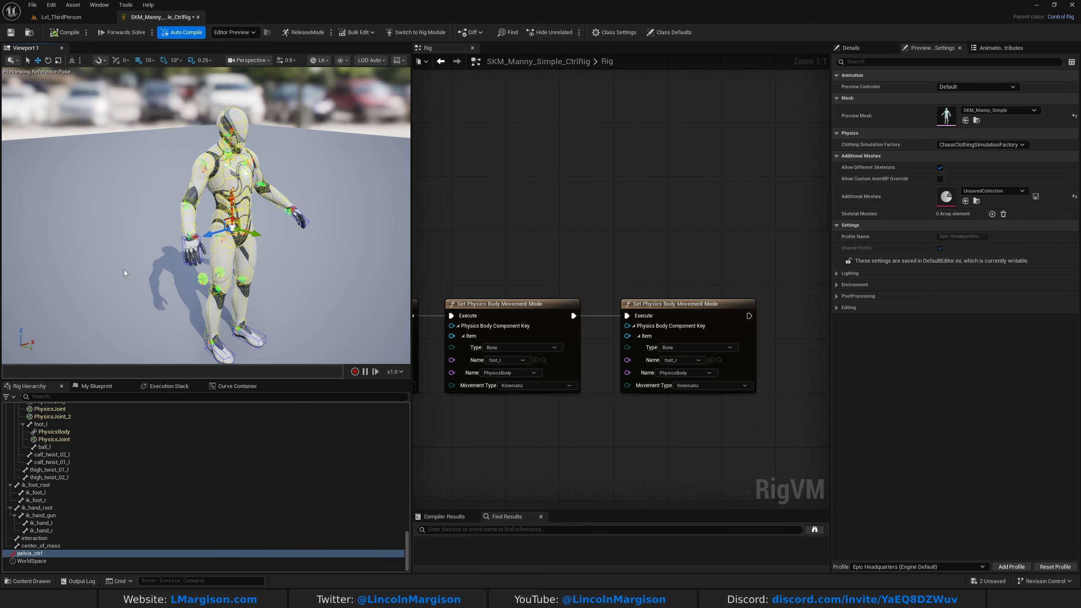
key("s")
right_click_drag(278, 211, 227, 248)
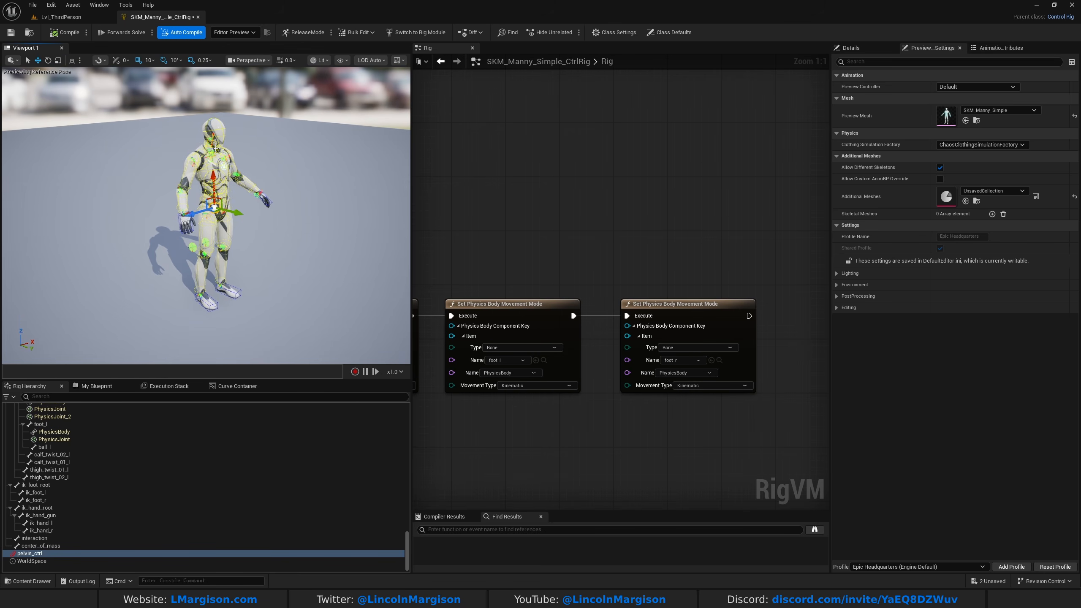
- Set the preview controller to Use Specific Animation with MF_Pistol_Walk_Fwd and view the walk from the side
left_click(860, 48)
left_click(925, 47)
left_click(971, 90)
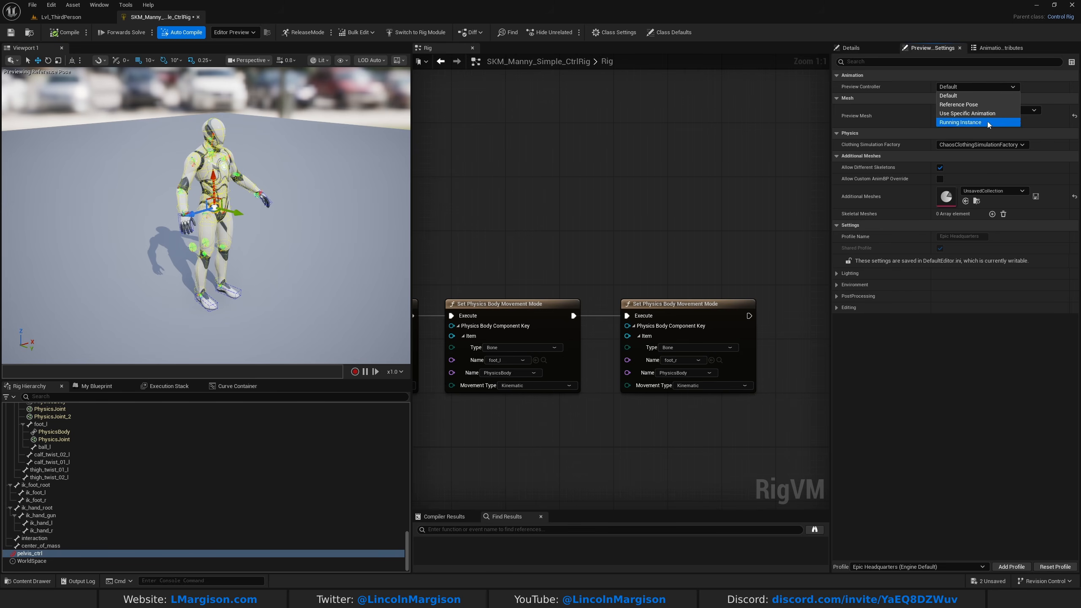
left_click(962, 114)
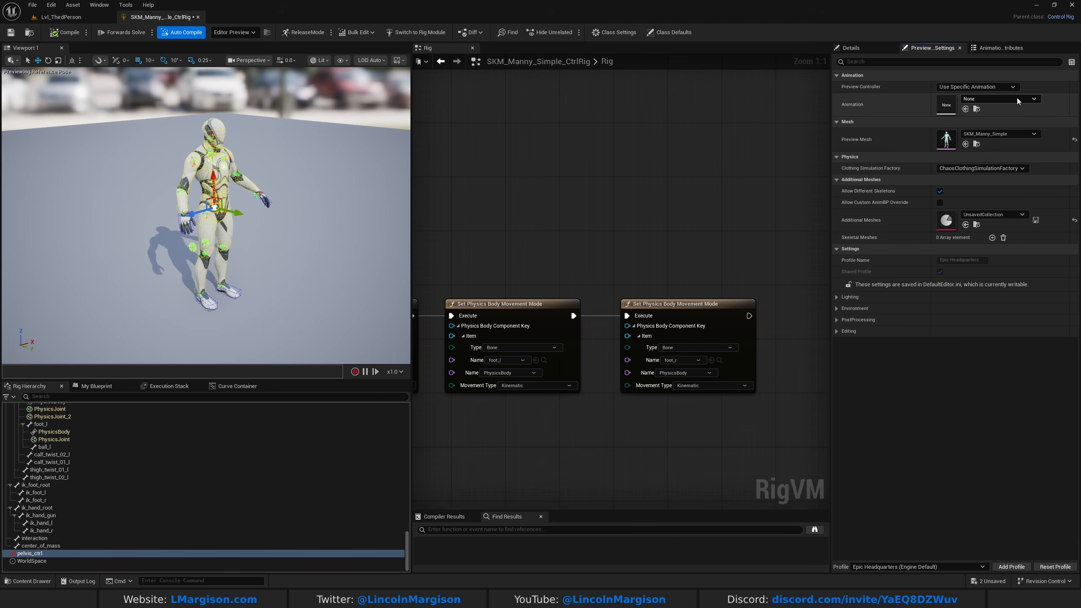
left_click(998, 99)
type("walk")
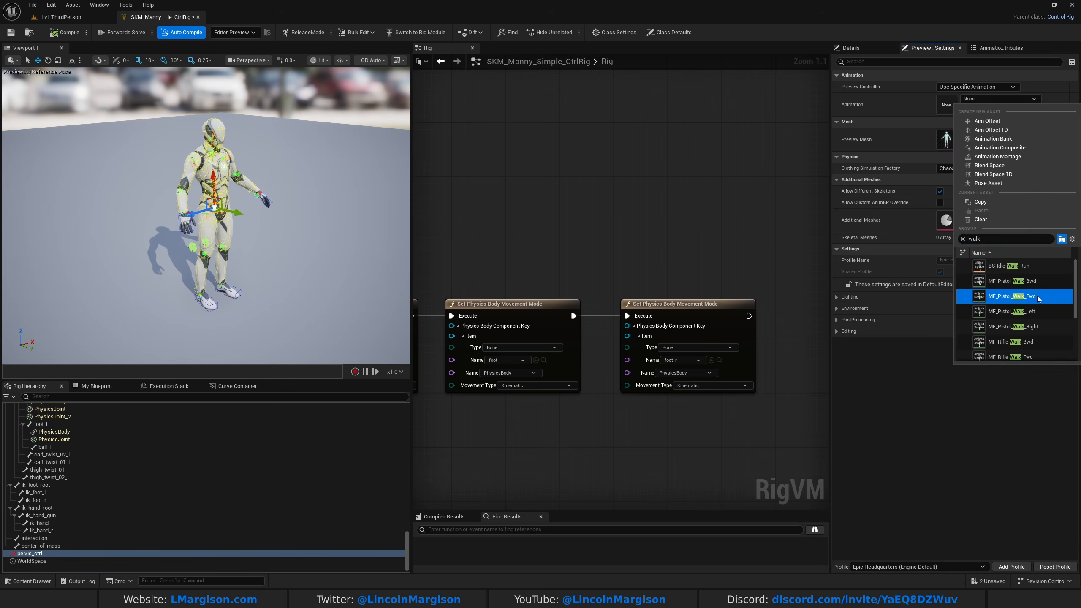
left_click(1037, 297)
scroll(206, 215, "down", 1)
right_click_drag(206, 215, 238, 208)
key("d")
key("q")
key("a")
key("s")
right_click_drag(315, 260, 287, 234)
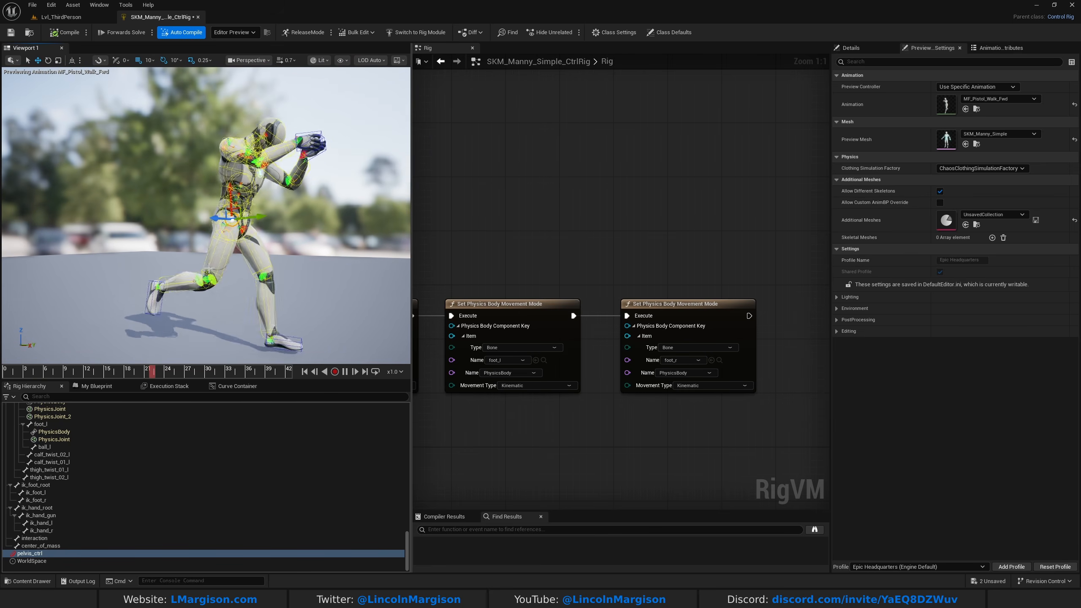
- Try disconnecting the Parent Constraint from Forwards Solve, and restore the link
scroll(613, 217, "down", 3)
right_click_drag(613, 217, 805, 162)
right_click_drag(489, 333, 819, 233)
right_click_drag(422, 333, 720, 303)
left_click(604, 220, "alt")
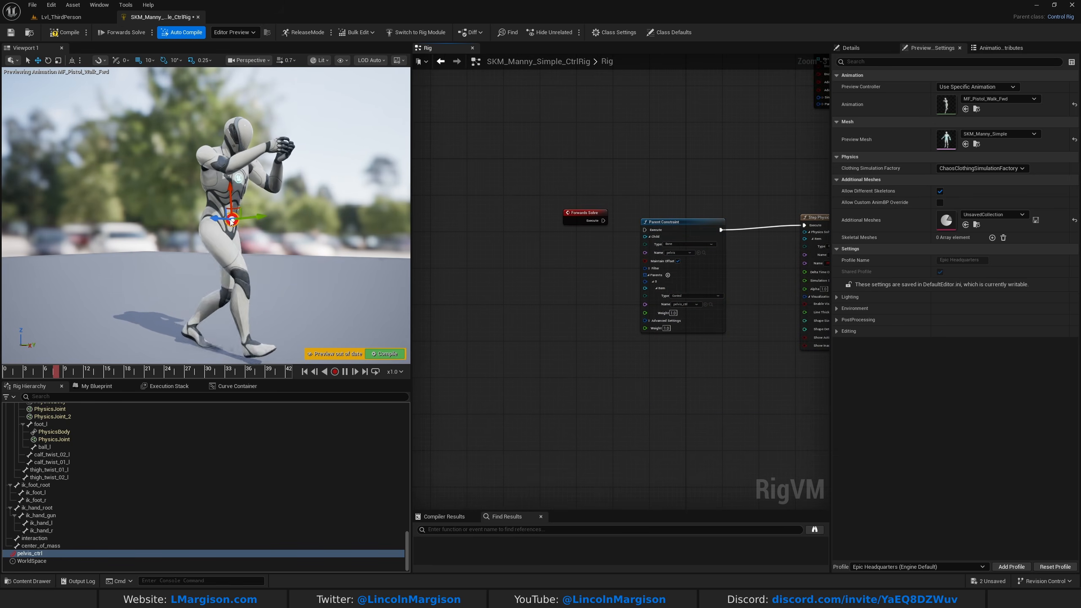
right_click_drag(623, 252, 500, 302)
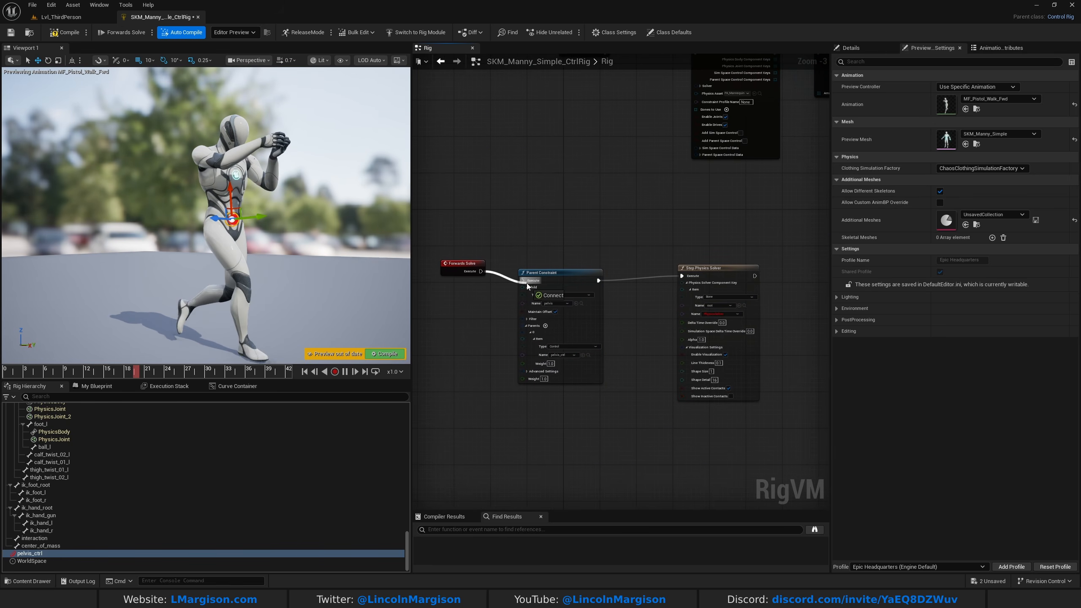
left_click_drag(528, 286, 527, 285)
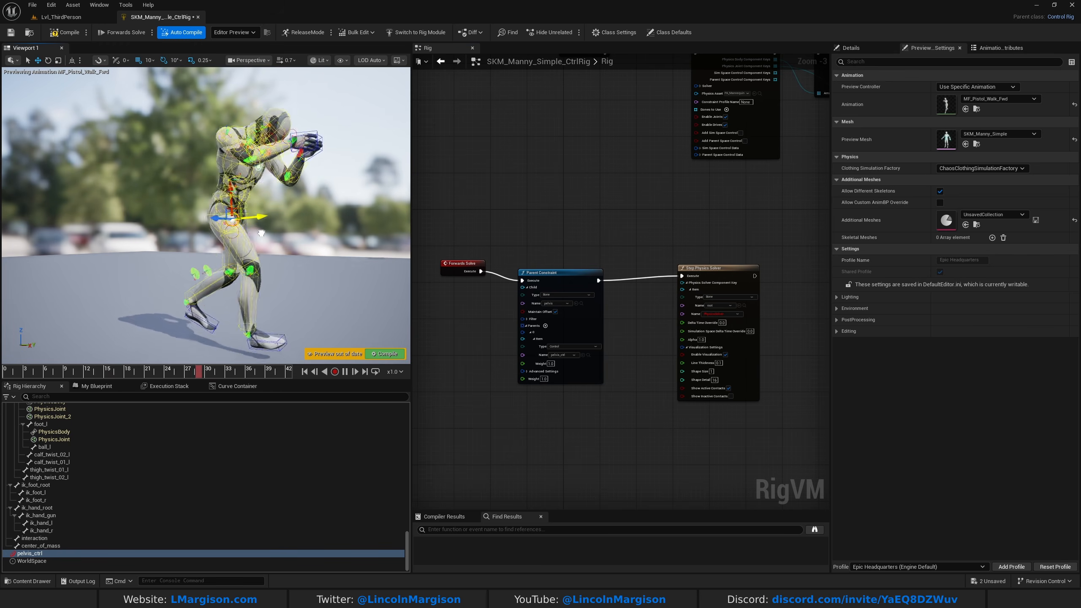
- Examine from the front how the physics bodies follow the pistol walk animation
right_click_drag(653, 204, 537, 238)
left_click_drag(567, 249, 682, 496)
left_click_drag(324, 255, 367, 290, "alt")
right_click_drag(256, 256, 149, 259)
scroll(221, 255, "down", 3)
key("w")
scroll(701, 234, "down", 3)
- Copy the last Set Physics Body Movement Mode node and paste it connected to the foot_r node's execute output
right_click_drag(702, 234, 504, 273)
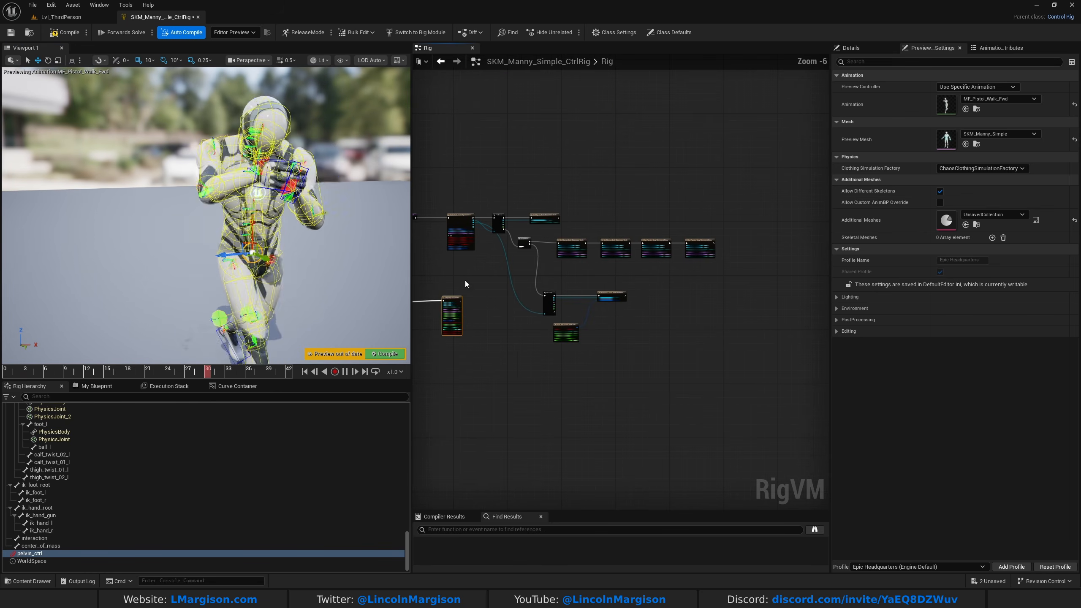
scroll(575, 244, "up", 6)
right_click_drag(804, 345, 389, 343)
left_click_drag(585, 177, 608, 254)
key("ctrl+c")
right_click_drag(720, 255, 580, 271)
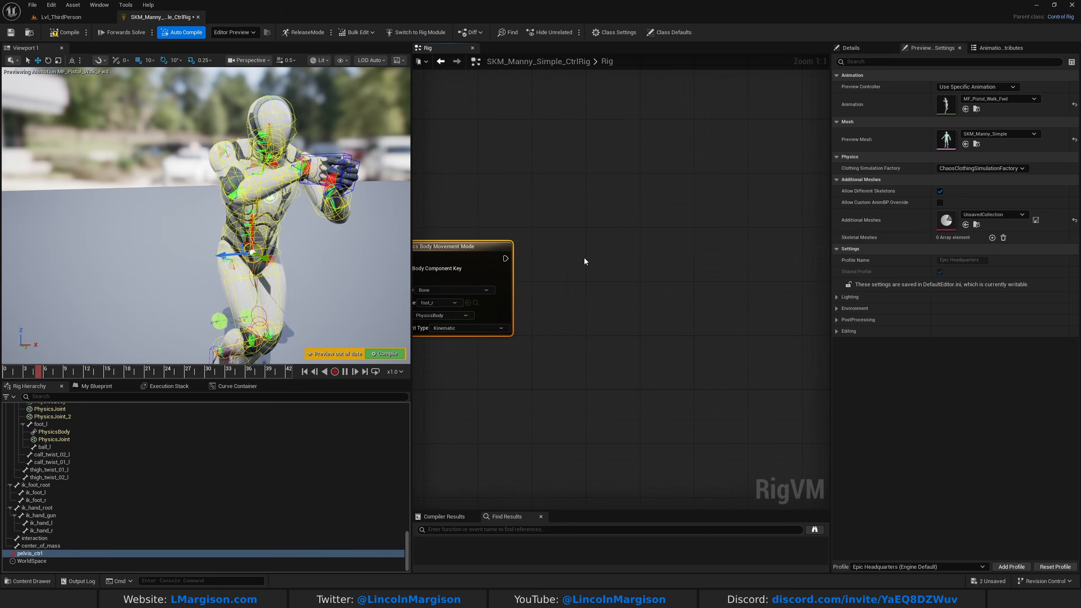
key("ctrl+v")
left_click_drag(506, 259, 563, 286)
left_click_drag(608, 272, 621, 256)
- Set the pasted movement mode node's bone name to head and compile the rig
left_click(628, 310)
left_click(621, 395)
left_click(76, 32)
- Set the bone name on the last movement mode node to pelvis
left_click(626, 309)
type("p")
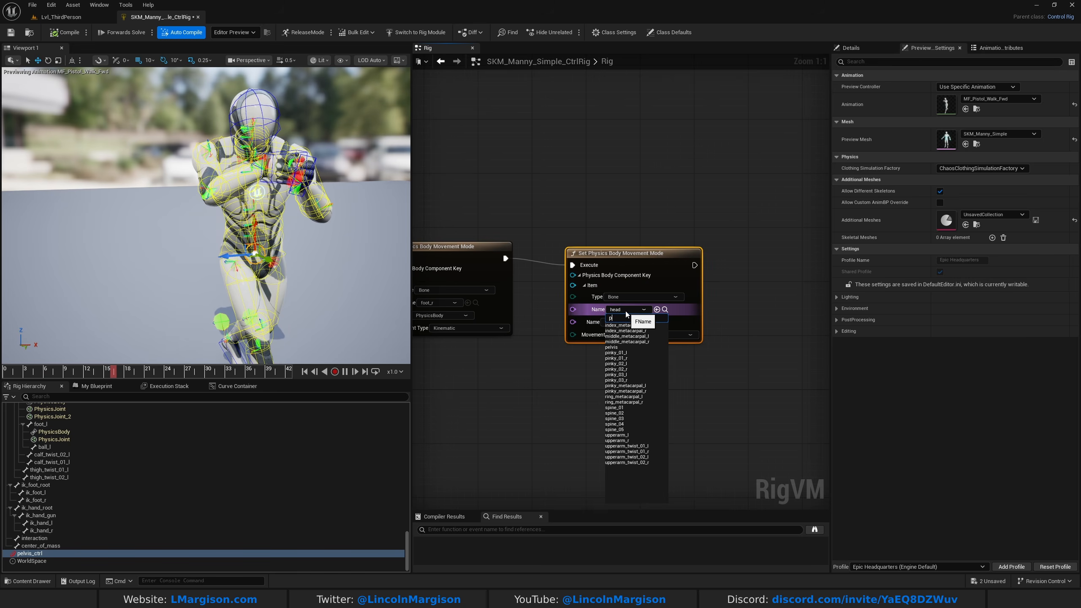
type("elvis")
left_click(616, 325)
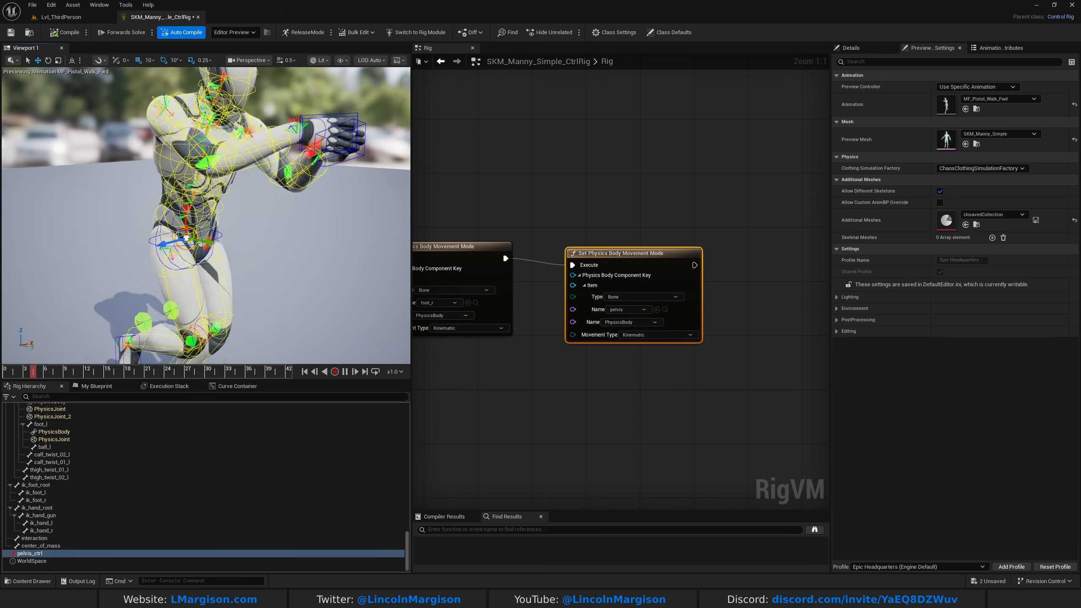
- Connect Forwards Solve directly to Step Physics Solver, bypassing the Parent Constraint, and compile the rig
scroll(620, 405, "down", 5)
mouse_move(370, 309)
right_mouse_down()
mouse_move(347, 360)
mouse_move(370, 309)
right_mouse_up()
right_click_drag(452, 425, 577, 418)
scroll(529, 301, "up", 3)
left_click_drag(508, 285, 737, 291)
left_click(65, 33)
- Examine the walk animation from the side and above with the pelvis, hand and foot bodies kinematic
key("w")
right_click_drag(315, 190, 366, 187)
left_click(314, 190)
key("s")
key("a")
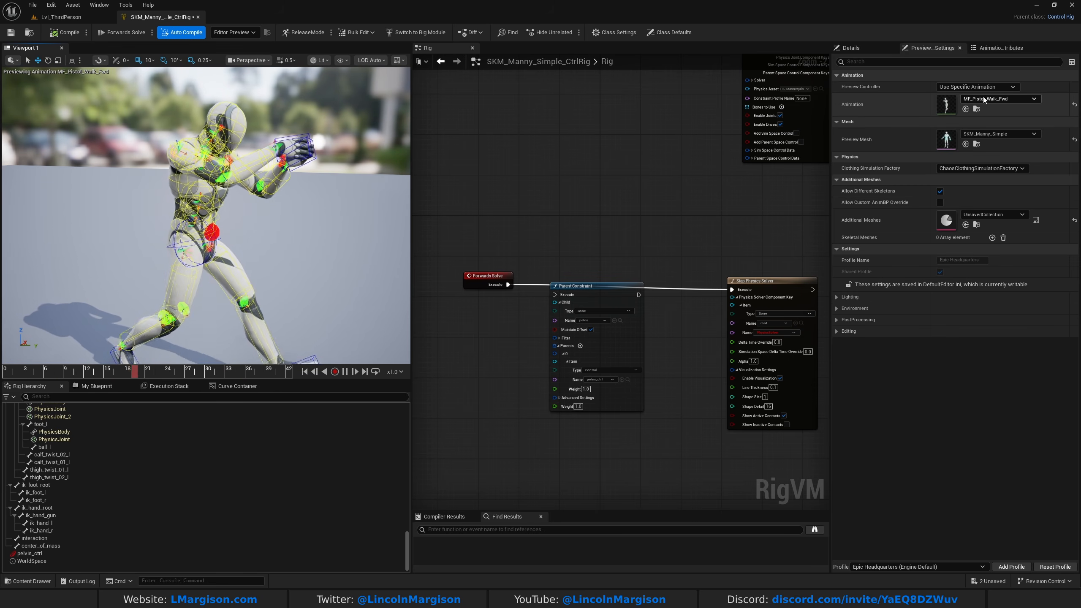
key("w")
scroll(204, 202, "down", 1)
right_click_drag(239, 204, 225, 239)
key("d")
key("a")
key("s")
right_click_drag(221, 137, 218, 113)
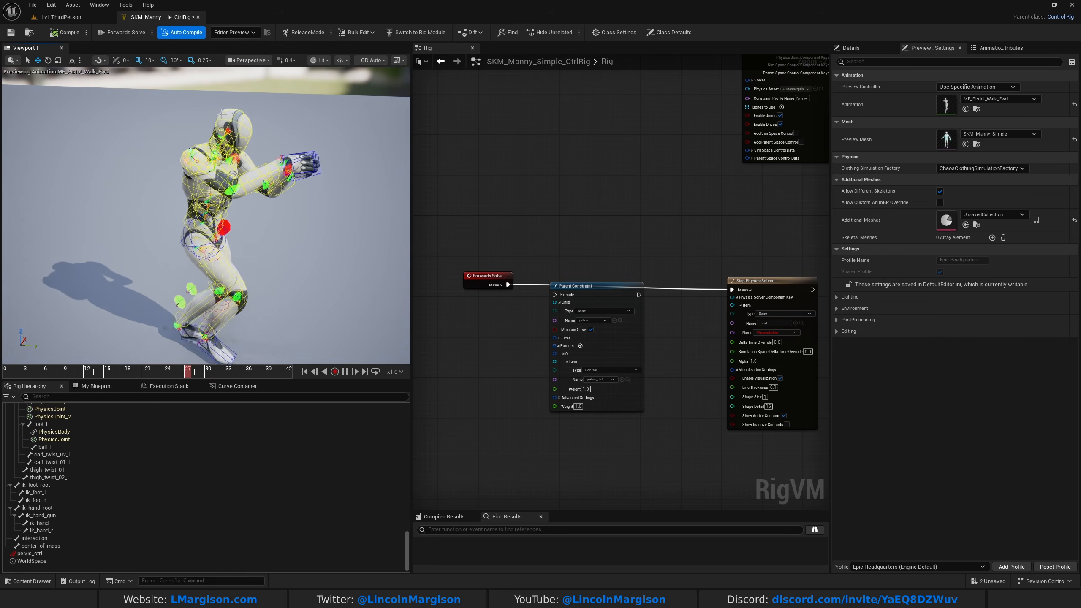
- Align the pelvis Set Physics Body Movement Mode node with the other nodes in its row
scroll(656, 225, "down", 3)
right_click_drag(660, 225, 415, 326)
scroll(652, 321, "up", 3)
right_click_drag(651, 321, 471, 349)
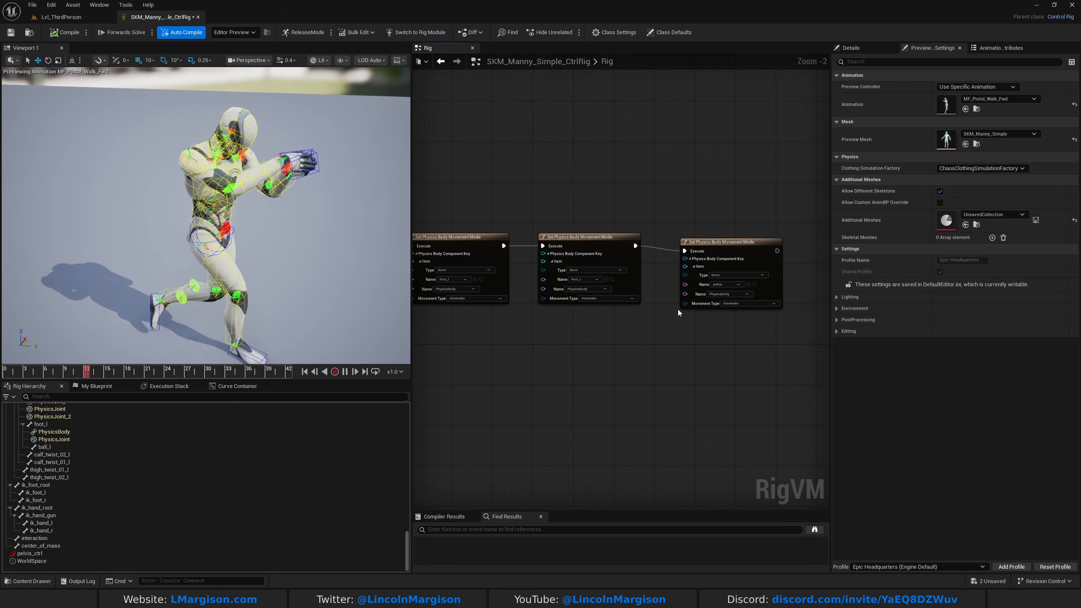
left_click_drag(726, 244, 731, 234)
- Set the preview controller to Reference Pose
scroll(596, 170, "down", 2)
right_click_drag(590, 162, 826, 140)
right_click_drag(471, 247, 708, 265)
right_click_drag(491, 272, 635, 262)
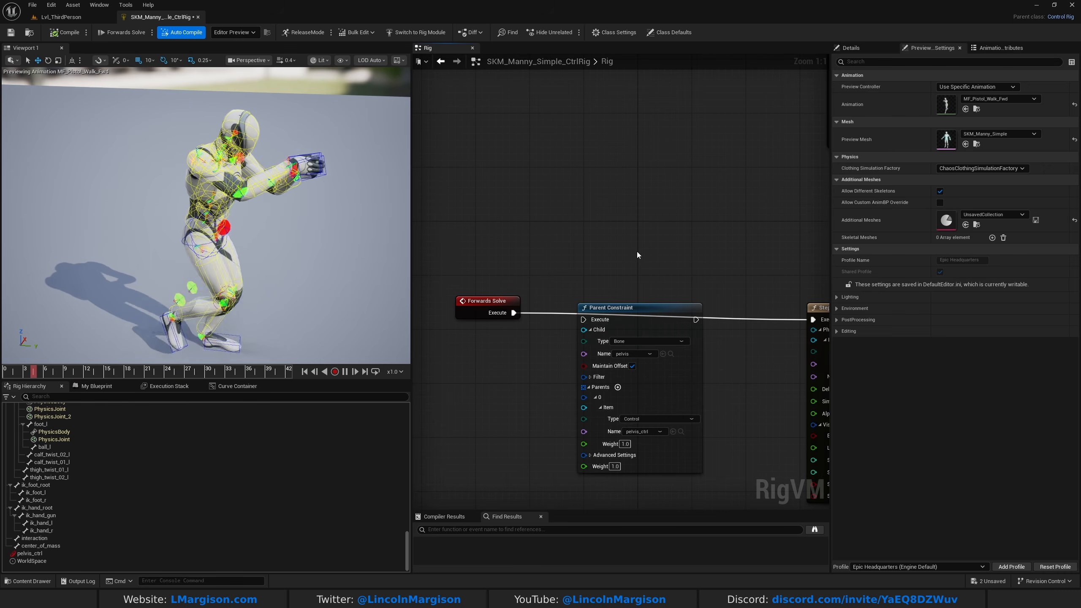
left_click(973, 76)
left_click(974, 85)
left_click(978, 77)
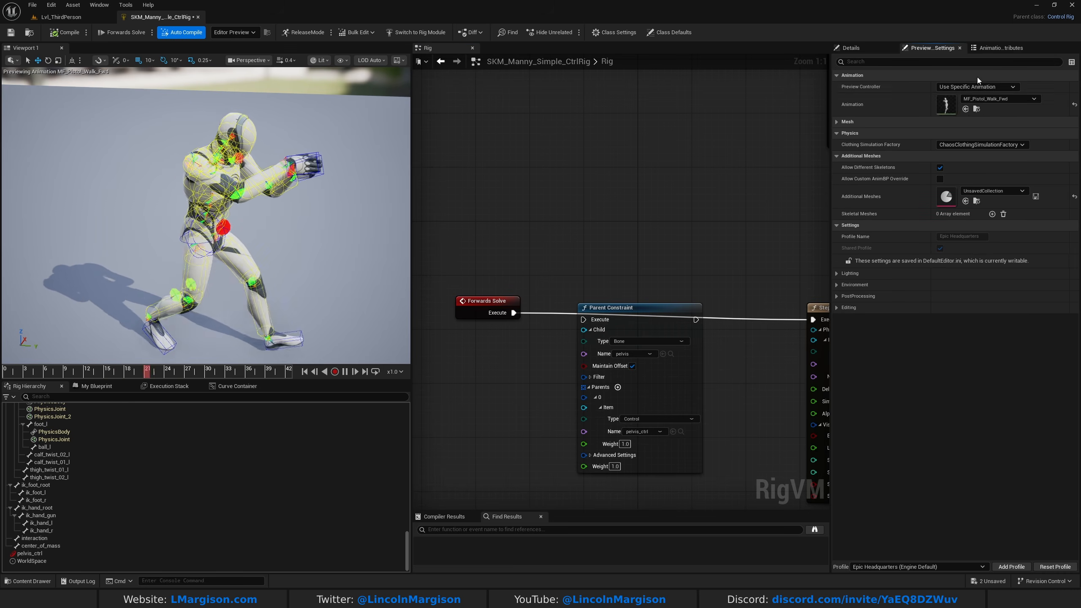
left_click(977, 88)
left_click(964, 105)
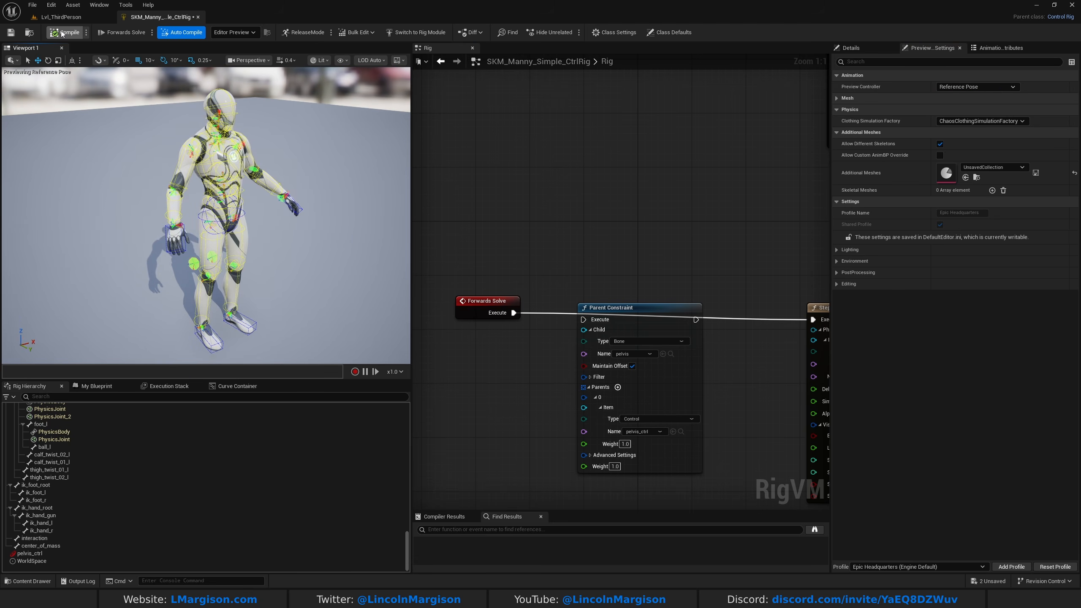
left_click_drag(302, 236, 184, 243)
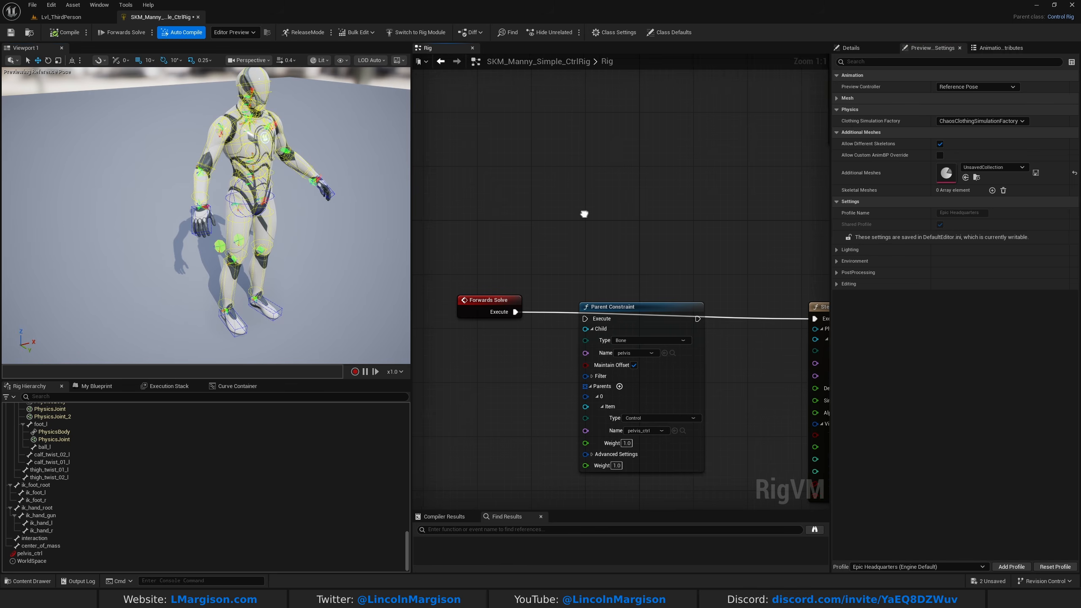
- Filter the rig hierarchy for hand_r and create a new control from the hand_r bone
scroll(455, 269, "down", 1)
left_click(65, 397)
type("riught")
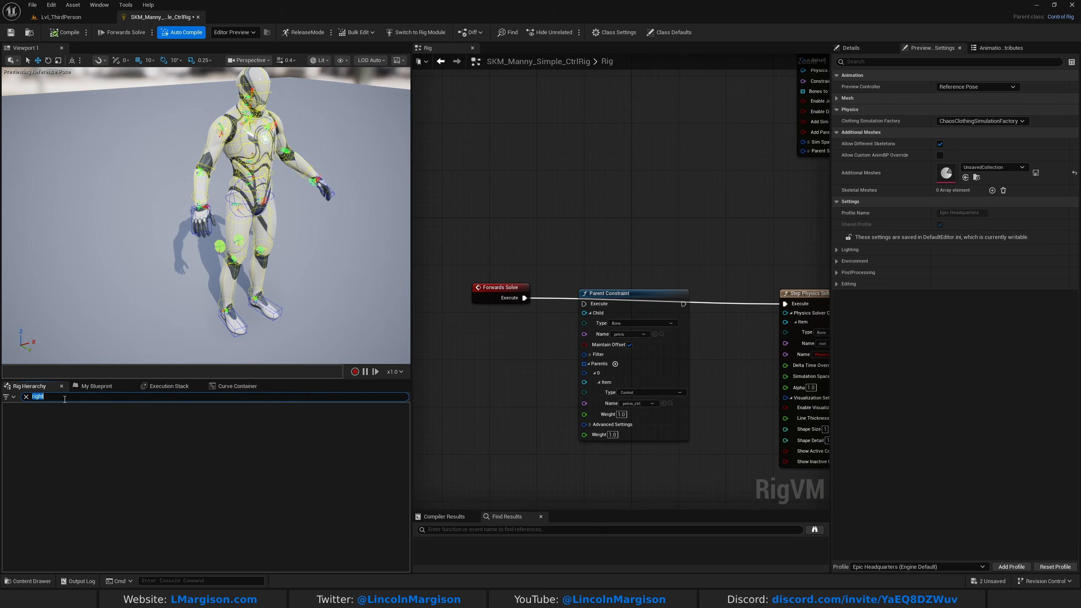
left_click(67, 483)
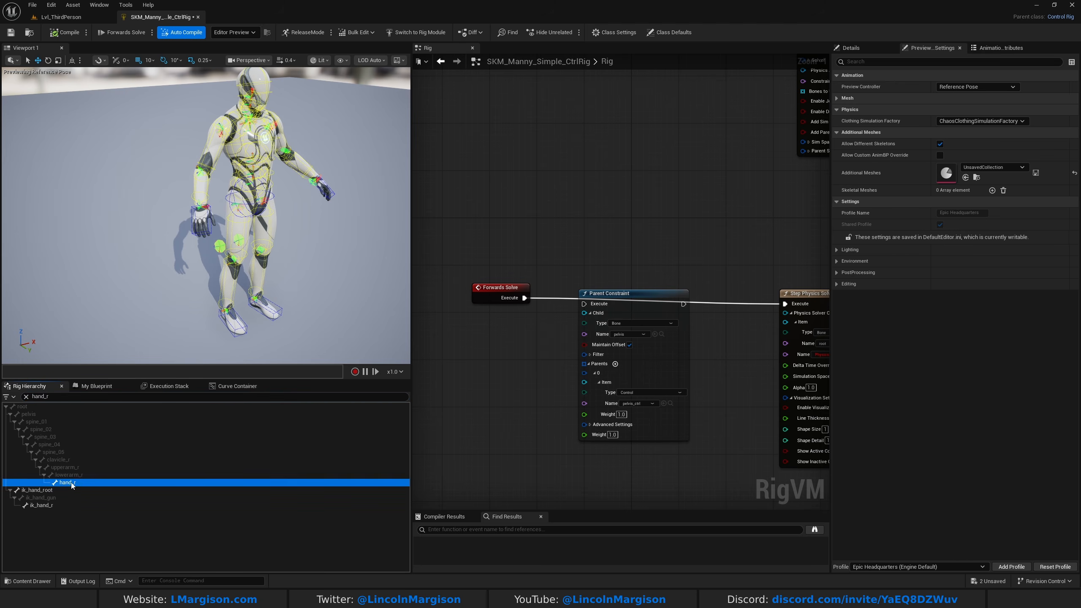
right_click(78, 482)
mouse_move(115, 238)
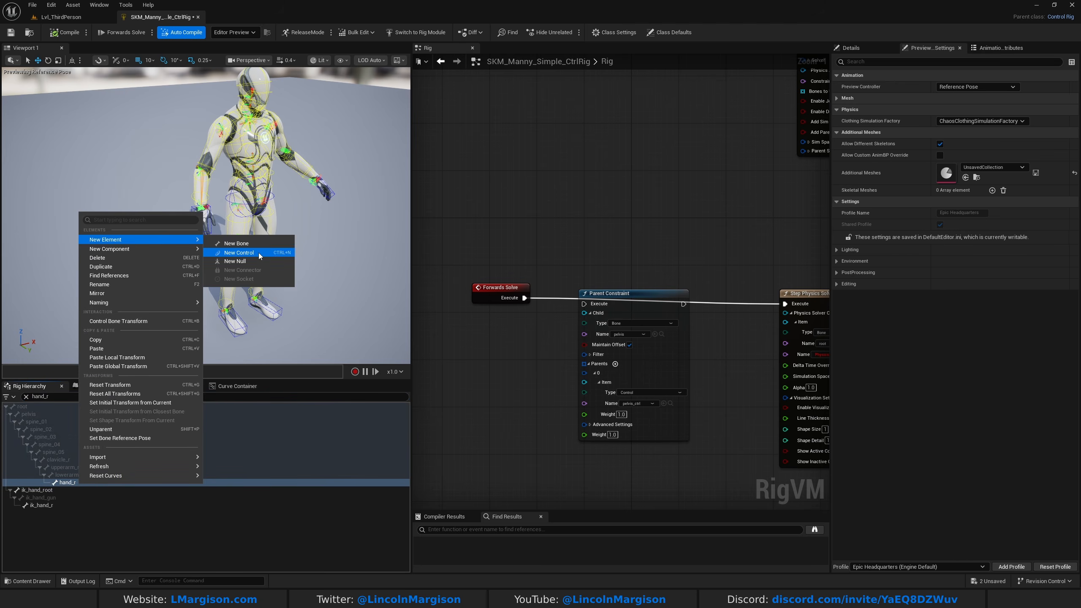
left_click(238, 252)
right_click_drag(647, 249, 763, 223)
left_click_drag(775, 221, 773, 300)
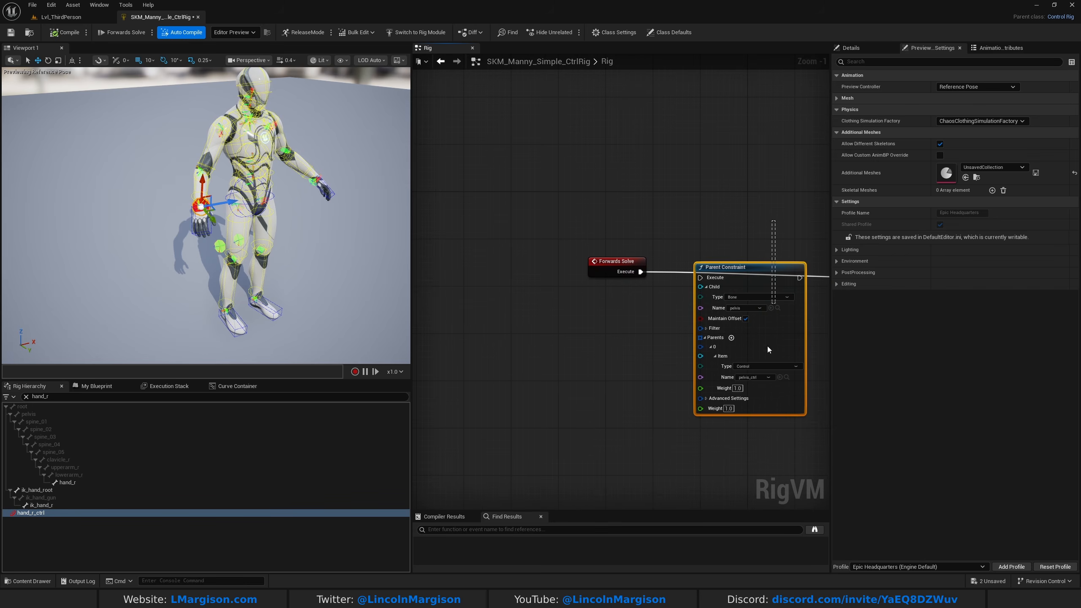
left_click_drag(46, 514, 569, 345)
left_click(535, 325)
- Reconnect the Parent Constraint between Forwards Solve and Step Physics Solver, and centre it between the two nodes
right_click_drag(746, 316, 606, 325)
scroll(606, 325, "up", 1)
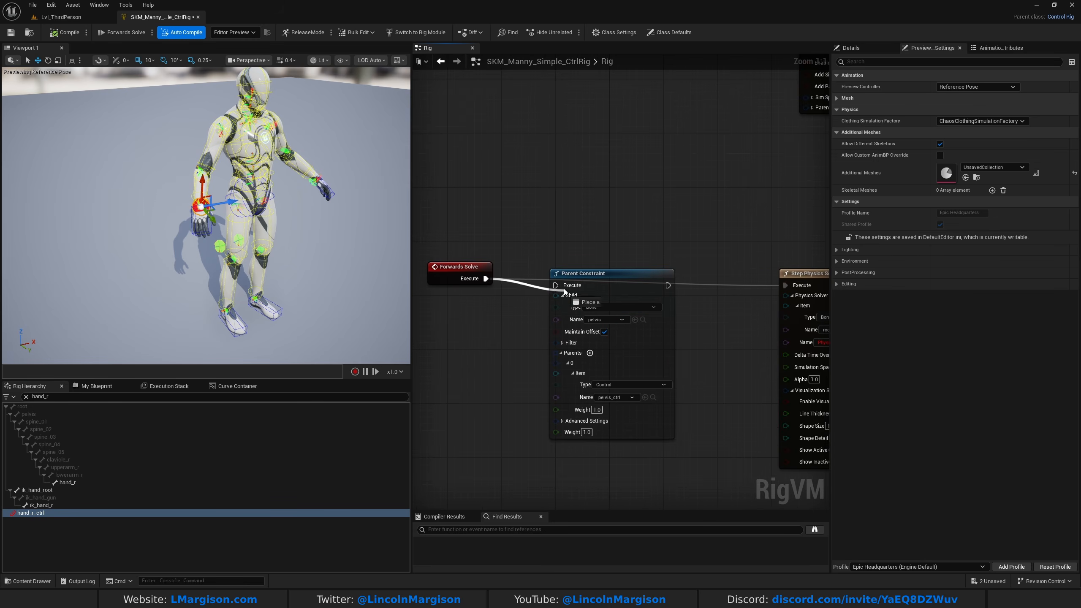
left_click_drag(565, 292, 557, 286)
left_click_drag(796, 293, 795, 288)
left_click_drag(614, 275, 635, 276)
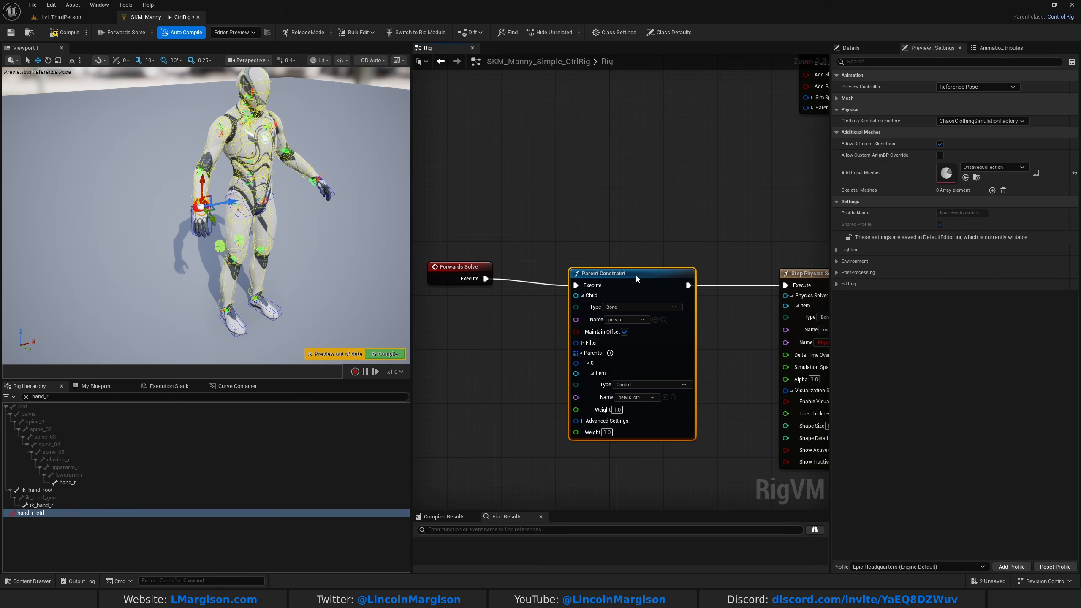
- Set the Parent Constraint's child bone to hand_r and its parent control to hand_r_ctrl
left_click(628, 320)
type("hand")
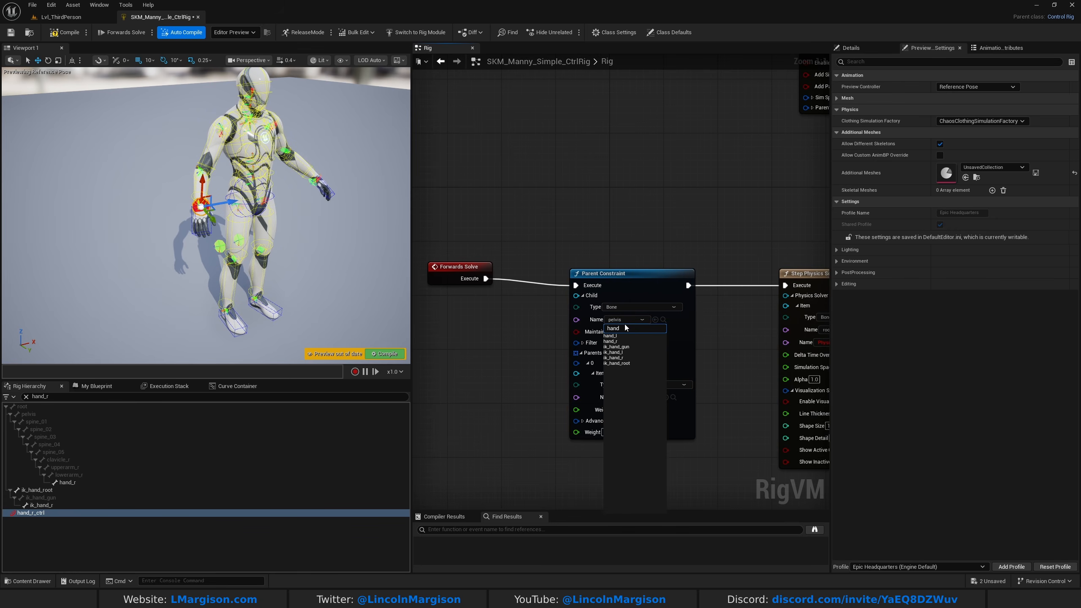
left_click(611, 341)
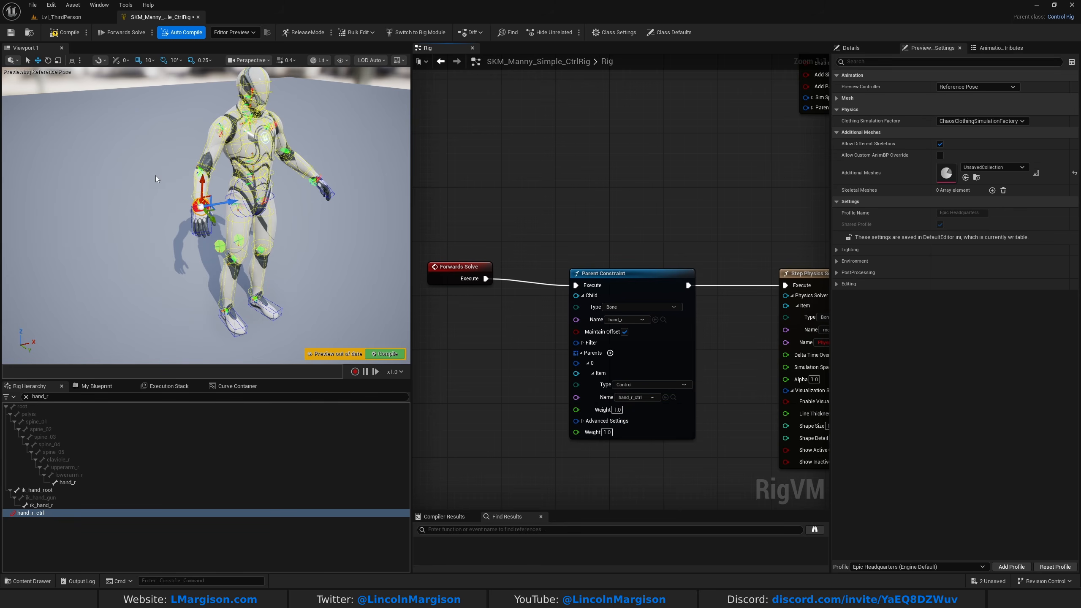
- Raise the hand_r_ctrl control out to the character's side to about shoulder height to test the arm physics
mouse_move(224, 206)
left_mouse_down()
mouse_move(181, 220)
mouse_move(329, 212)
mouse_move(231, 225)
left_mouse_up()
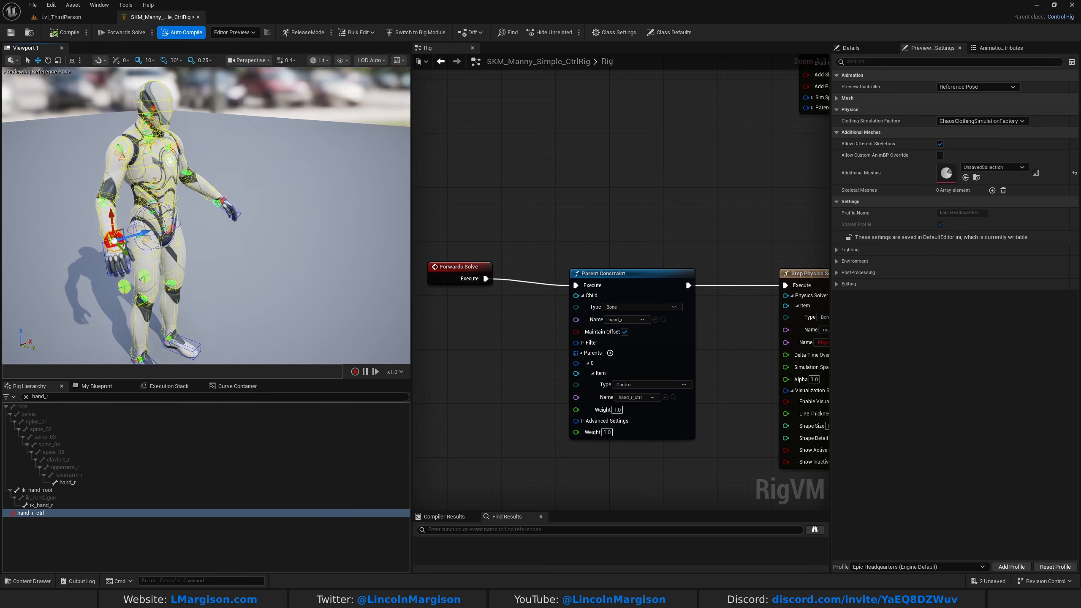
right_click_drag(711, 232, 649, 221)
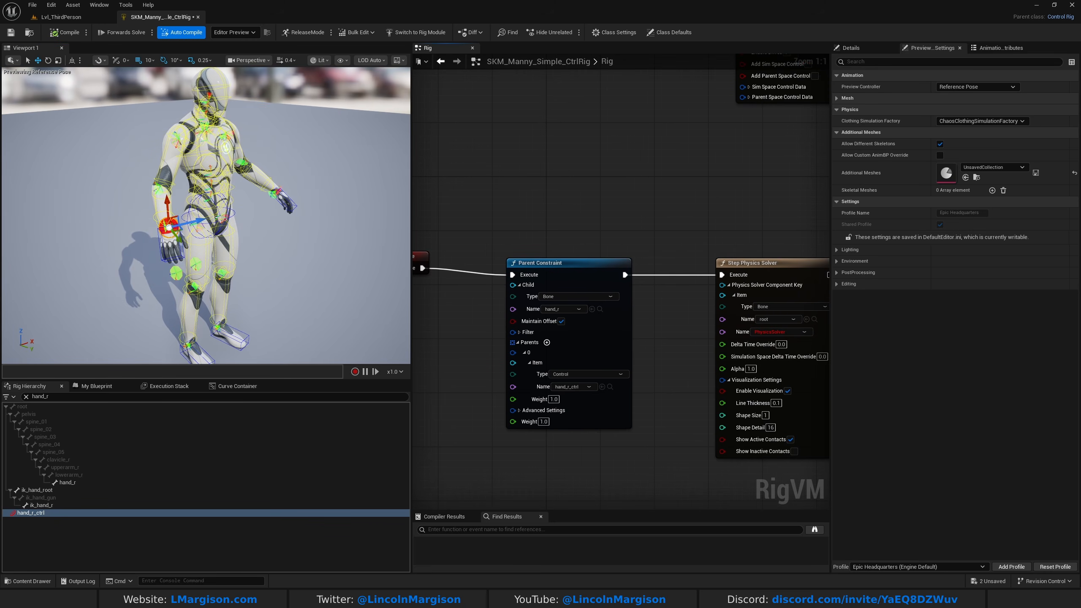
left_click_drag(170, 232, 133, 173)
right_click_drag(132, 172, 72, 145)
right_click_drag(175, 148, 170, 157)
right_click_drag(343, 200, 388, 232)
left_click_drag(130, 221, 102, 213)
right_click_drag(102, 212, 39, 170)
right_click_drag(166, 196, 161, 213)
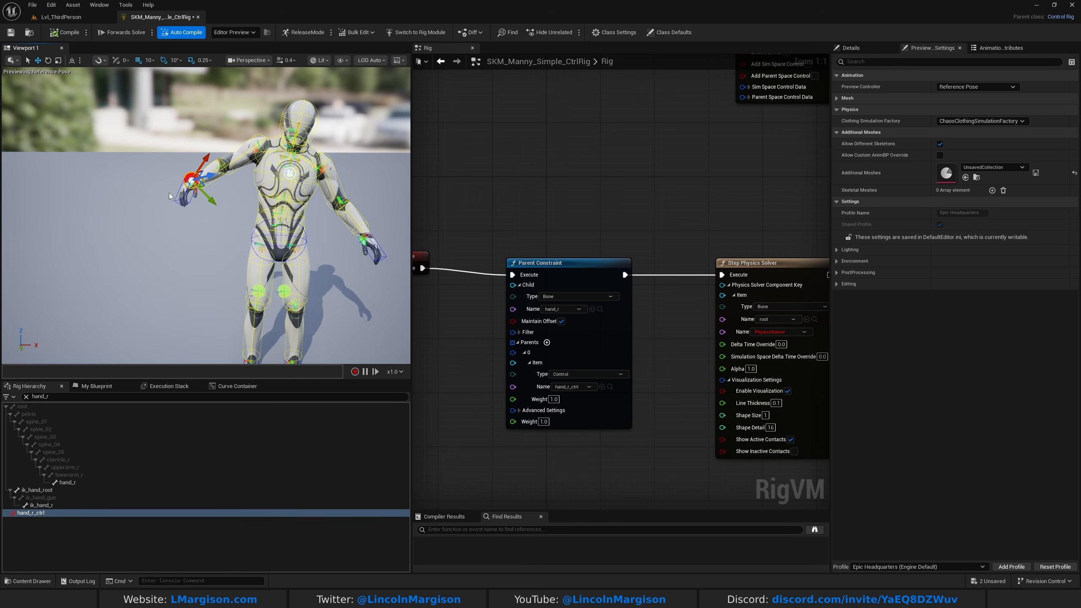
- Lower the right hand control toward the hip and move it around in close-up to test the wrist and forearm
left_click_drag(193, 180, 209, 199)
right_click_drag(209, 199, 238, 171)
right_click_drag(209, 219, 317, 295)
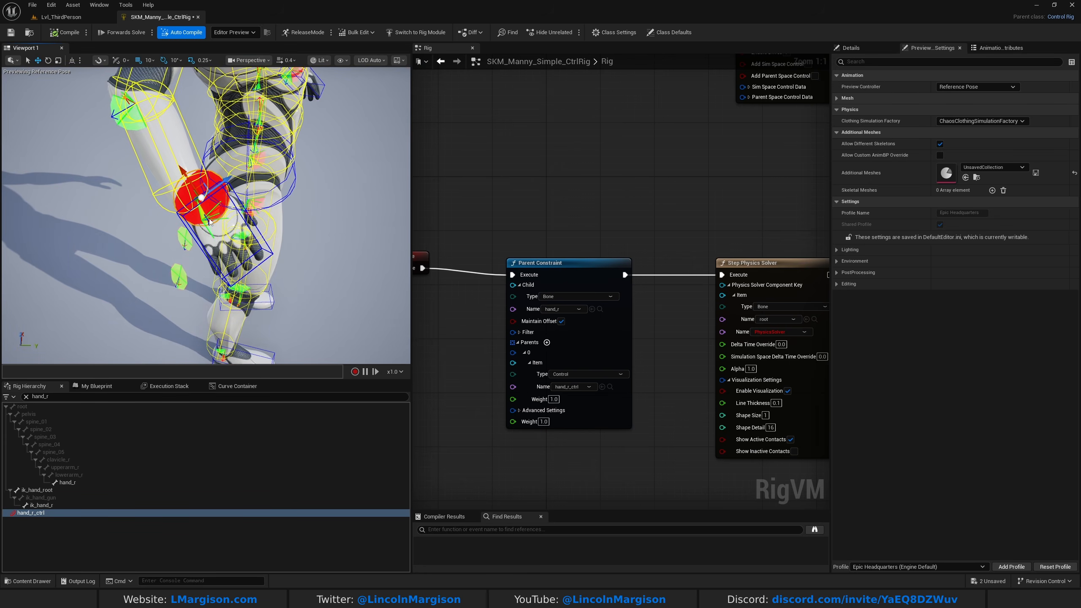
left_click_drag(201, 196, 392, 97)
right_click_drag(392, 98, 409, 75)
left_click_drag(235, 212, 375, 112)
right_click_drag(375, 112, 407, 81)
left_click_drag(169, 175, 400, 169)
mouse_move(400, 169)
right_mouse_down()
mouse_move(407, 162)
mouse_move(383, 166)
mouse_move(392, 172)
right_mouse_up()
- Move the right hand control up so the arm reaches overhead, and bring it back down beside the body
left_click_drag(303, 161, 108, 135)
key("e")
key("w")
right_click_drag(108, 137, 140, 164)
key("w")
key("a")
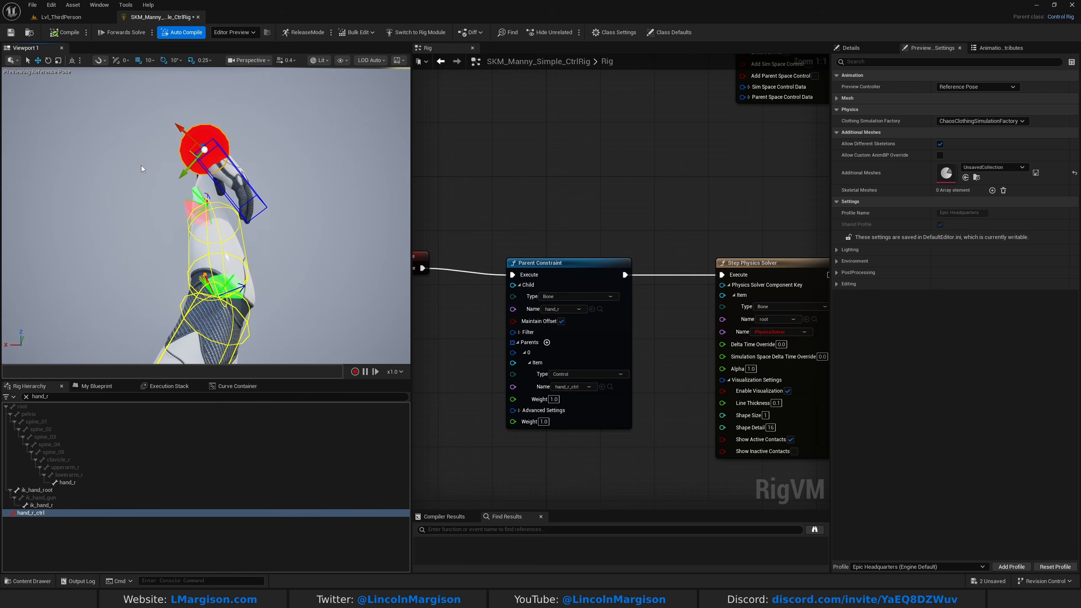
left_click_drag(199, 152, 344, 221)
right_click_drag(344, 222, 200, 161)
key("s")
left_click_drag(140, 122, 89, 230)
right_click_drag(133, 234, 162, 245)
mouse_move(120, 218)
left_mouse_down()
mouse_move(123, 168)
mouse_move(101, 254)
mouse_move(144, 230)
mouse_move(117, 218)
left_mouse_up()
- Connect Forwards Solve directly to Step Physics Solver, bypassing the Parent Constraint, and compile the rig
scroll(581, 222, "down", 1)
right_click_drag(580, 221, 661, 212)
scroll(596, 212, "down", 1)
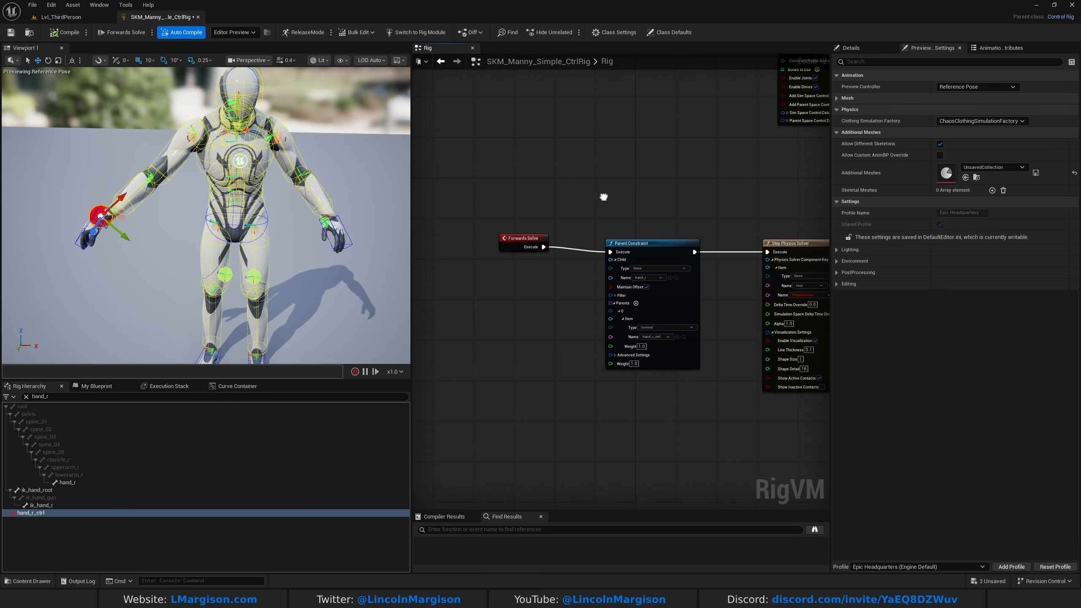
right_click_drag(773, 199, 666, 210)
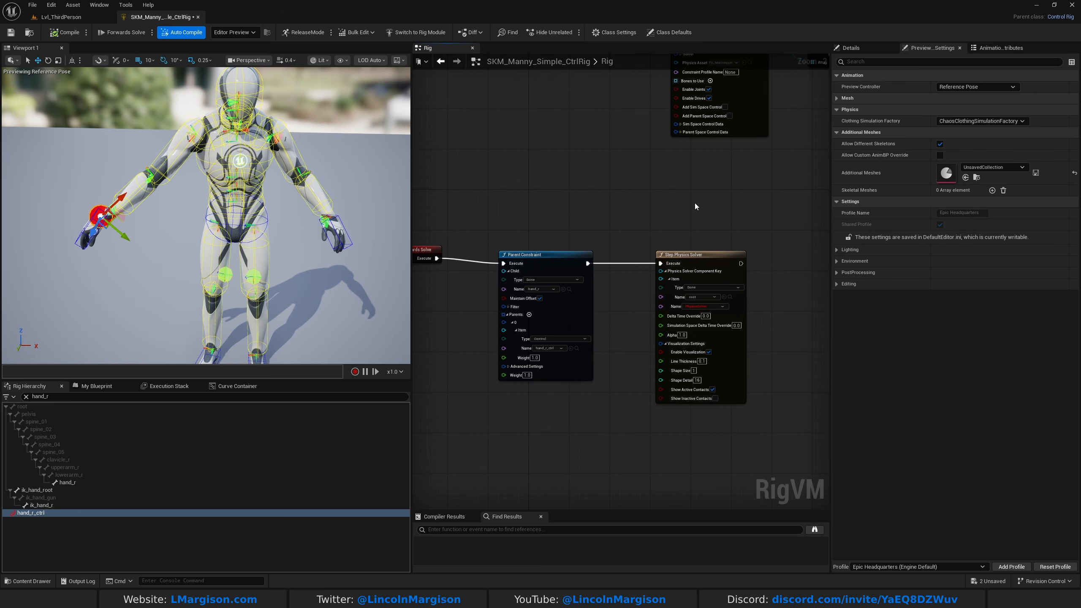
right_click_drag(524, 223, 663, 229)
right_click_drag(551, 270, 493, 268)
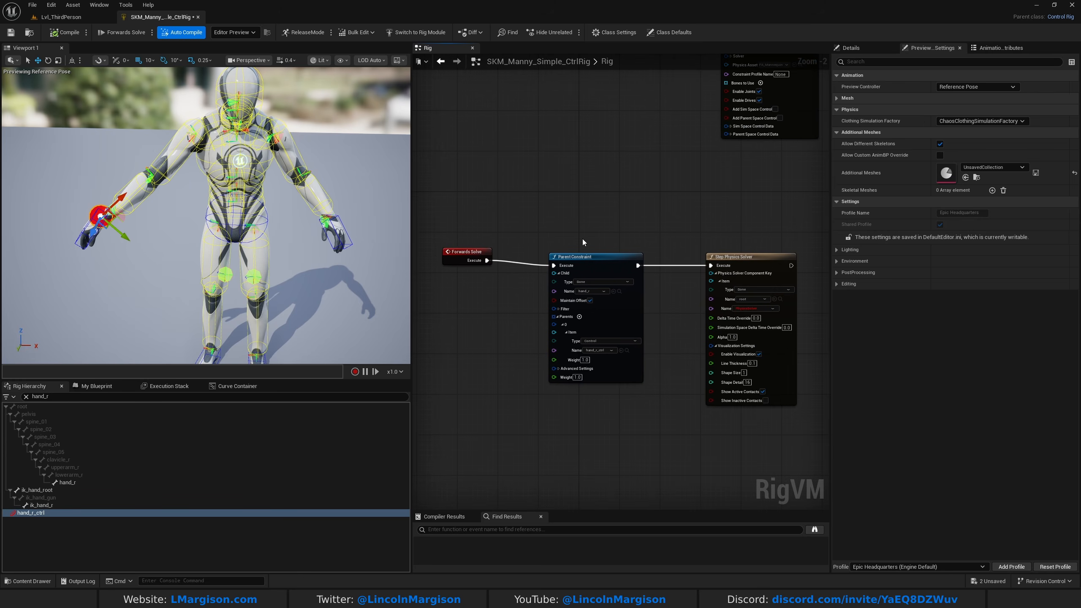
left_click_drag(714, 269, 711, 266)
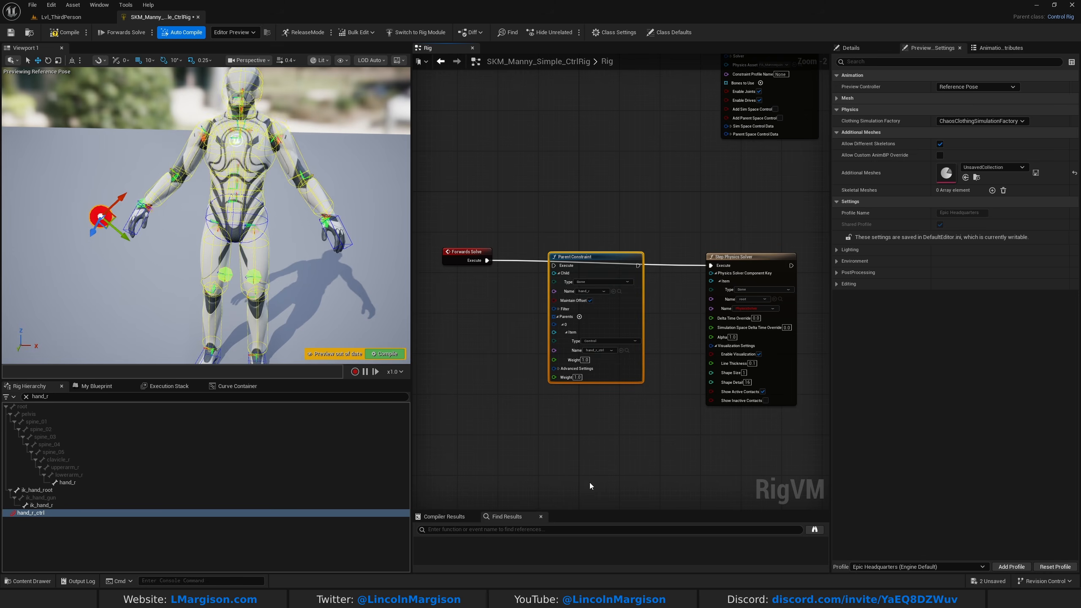
left_click(65, 33)
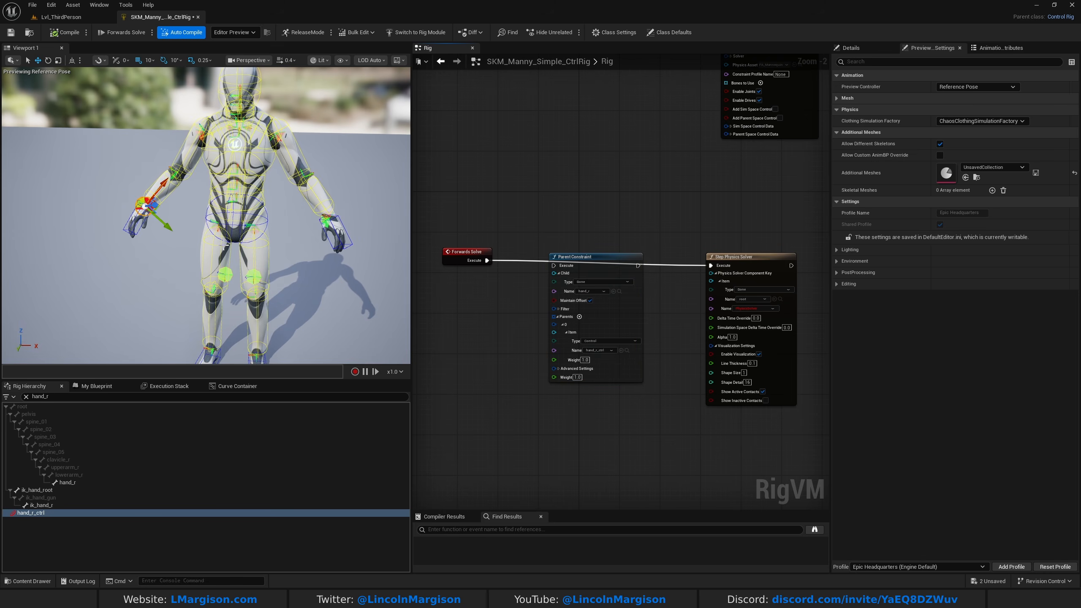
- Filter the rig hierarchy for hand_, create a new control from the hand_l bone, and compile the rig
right_click_drag(230, 318, 233, 331)
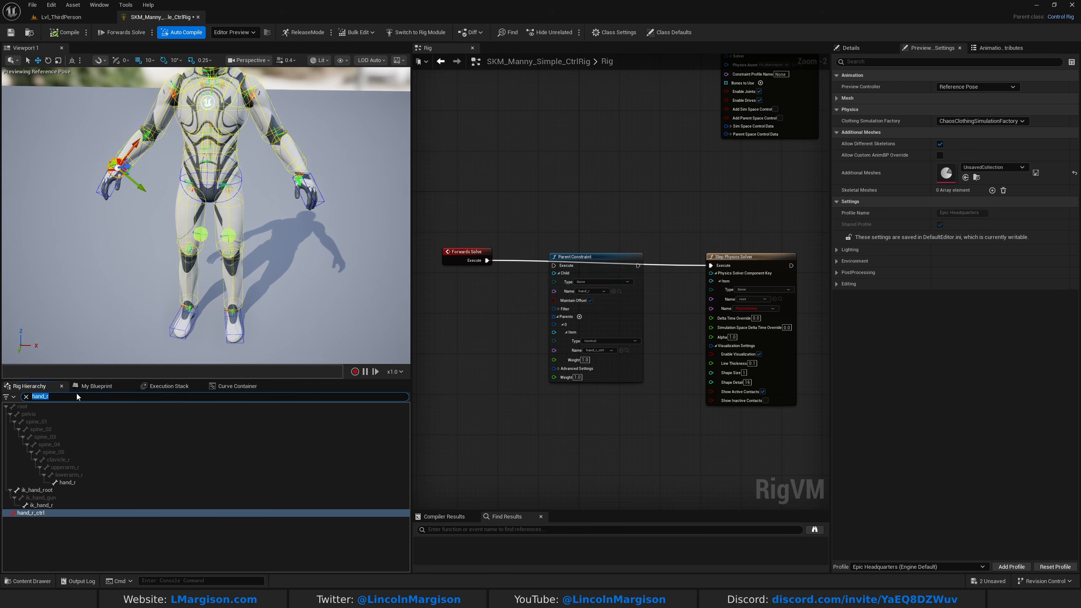
type("l")
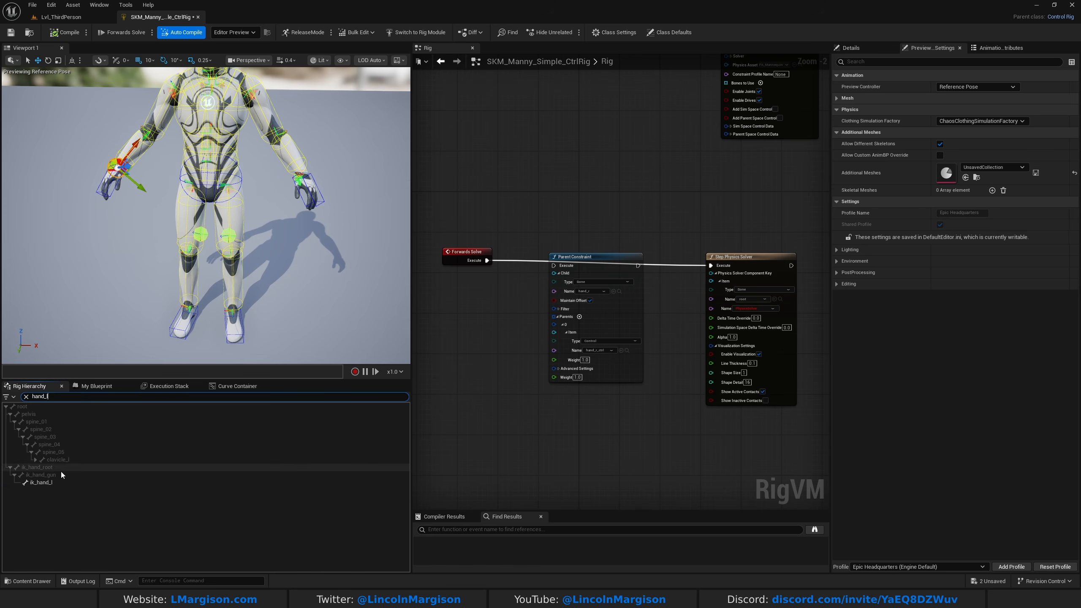
key("BackSpace")
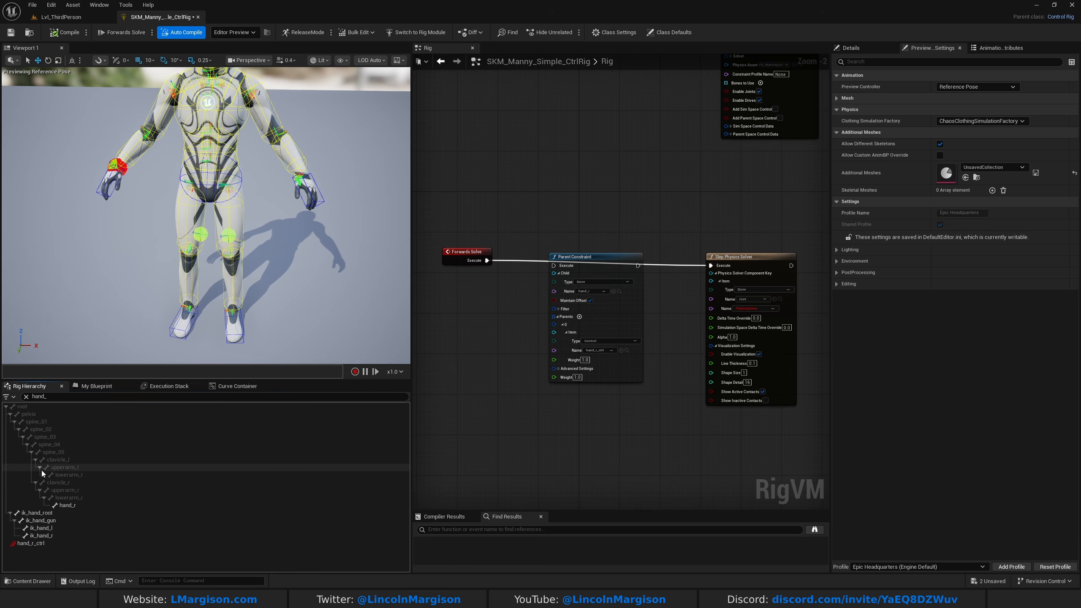
left_click(110, 484)
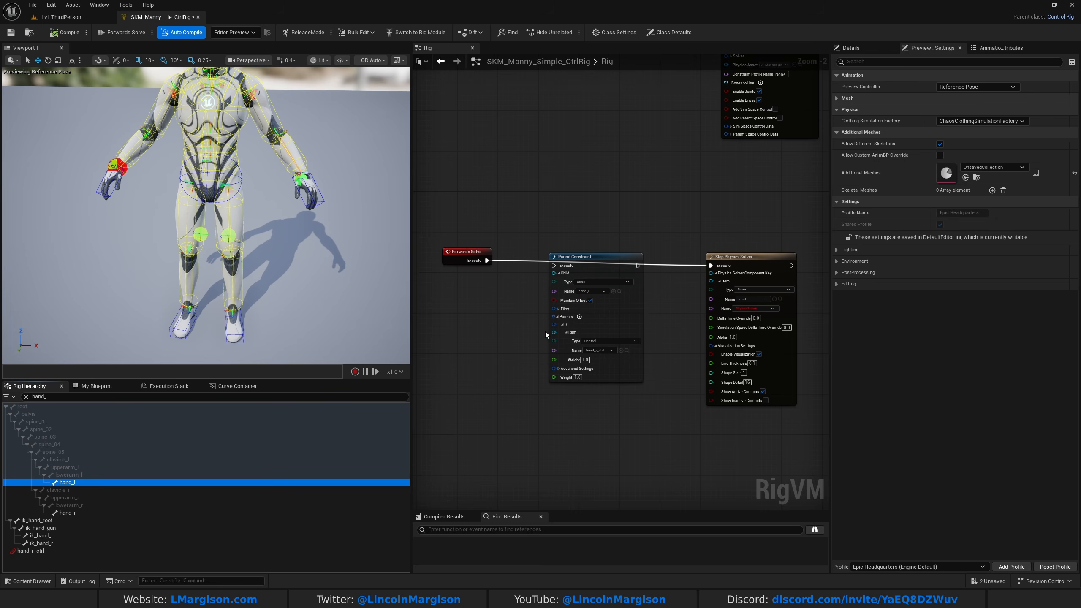
right_click_drag(537, 316, 554, 327)
right_click(77, 483)
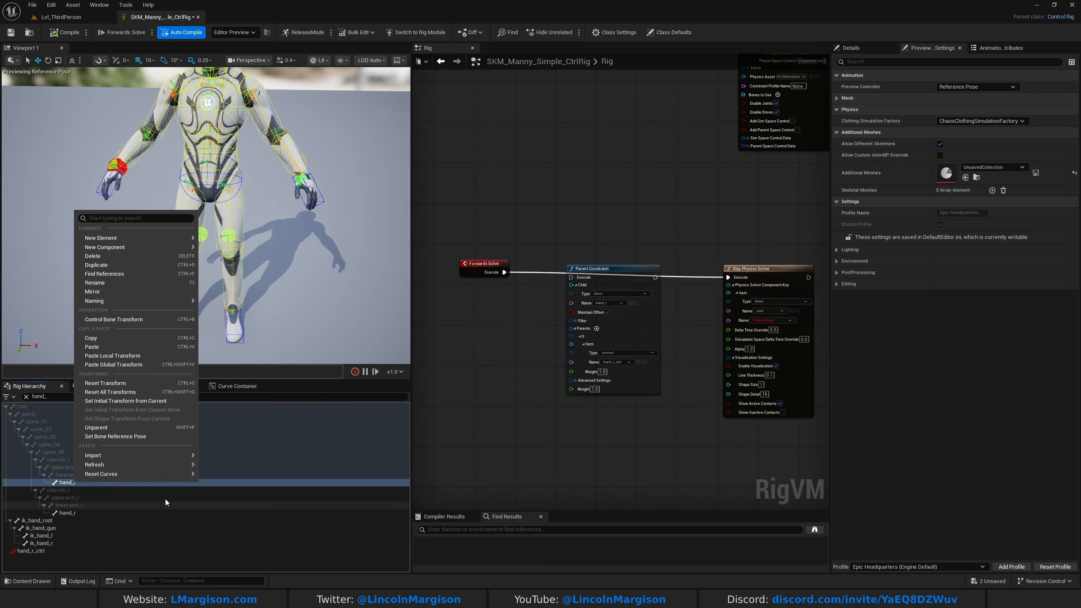
mouse_move(121, 241)
left_click(238, 252)
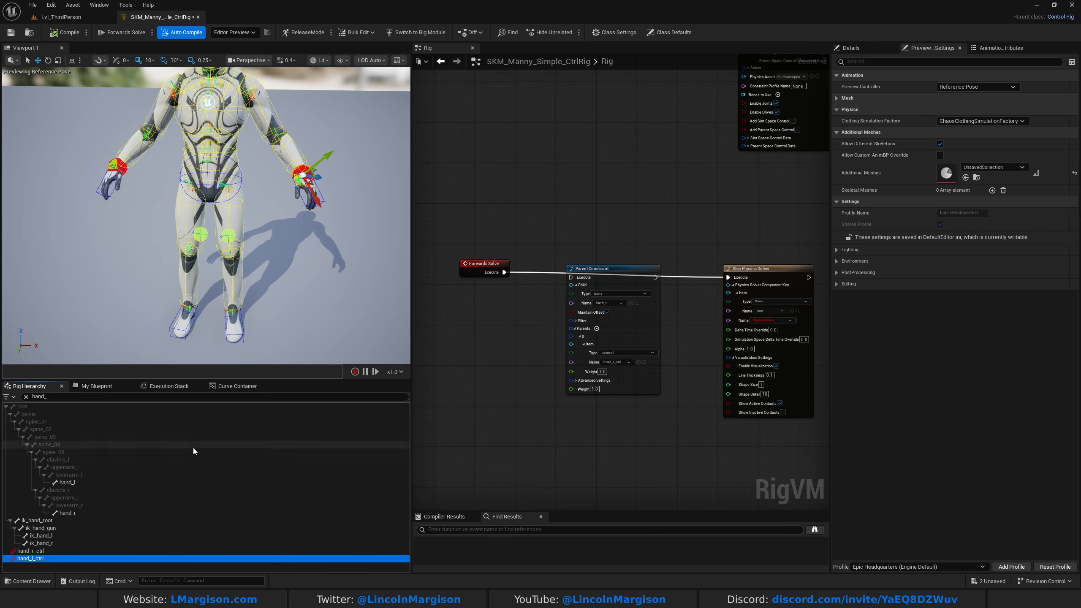
left_click(66, 33)
- Filter the rig hierarchy for foot_ and create a new control from the foot_r bone
left_click(71, 400)
type("foot_r")
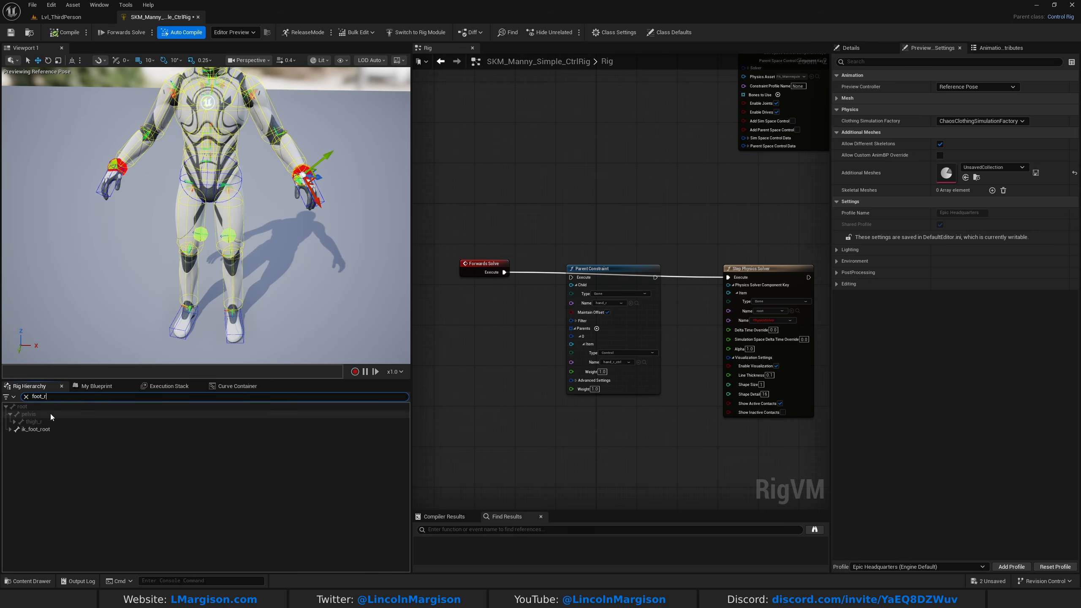
key("BackSpace")
left_click(14, 422)
left_click(18, 430)
left_click(39, 438)
right_click(38, 437)
mouse_move(46, 193)
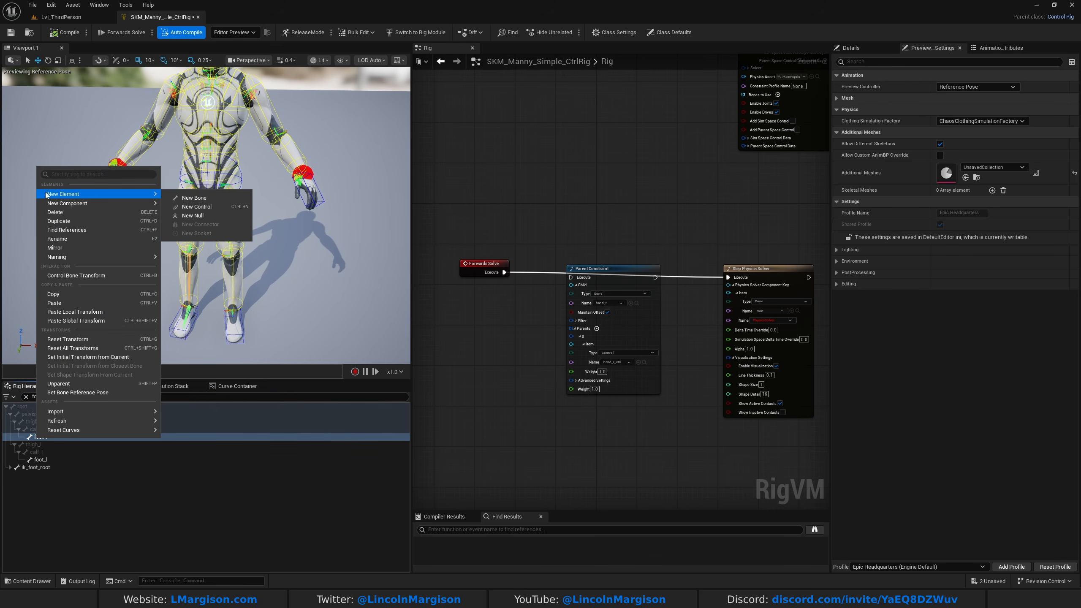
left_click(190, 206)
- Create a new control from the foot_l bone
left_click(41, 459)
right_click(41, 459)
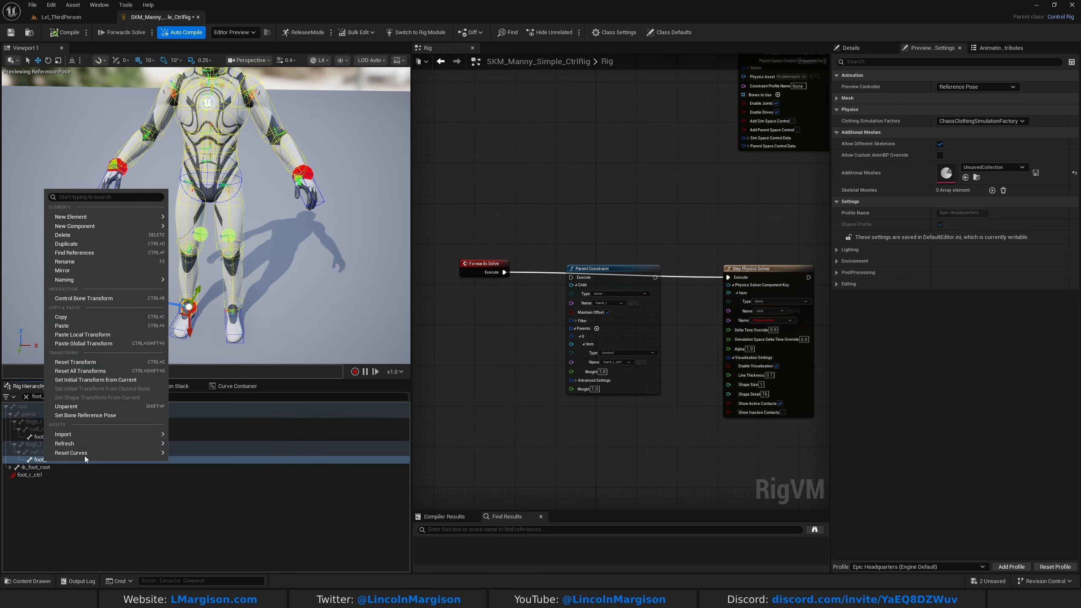
mouse_move(95, 217)
left_click(204, 230)
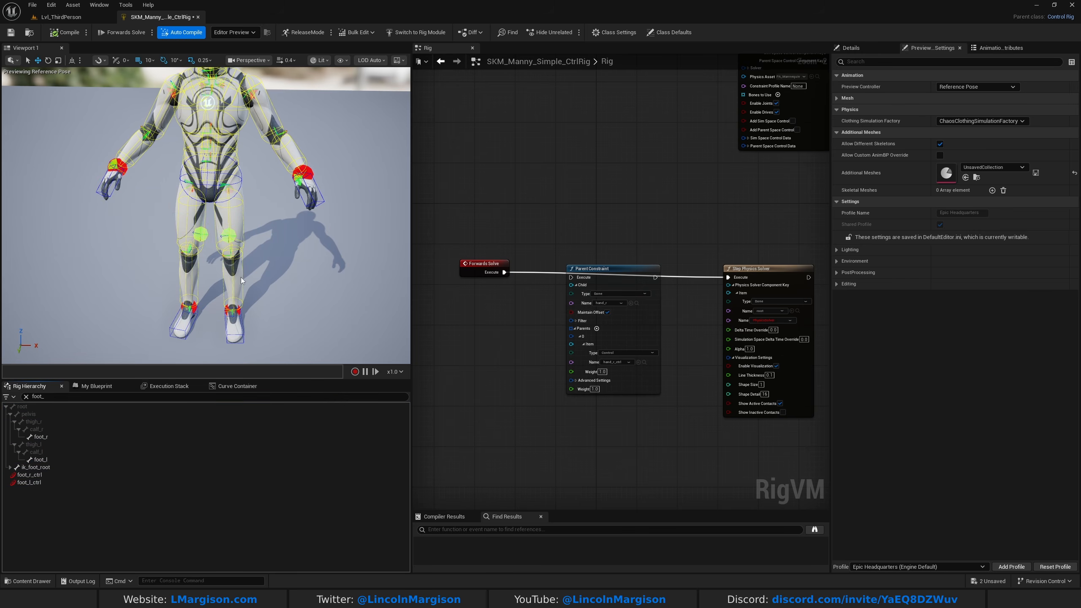
- Filter the rig hierarchy for pelvis, select the pelvis_ctrl control and focus the preview on it
right_click_drag(211, 190, 211, 190)
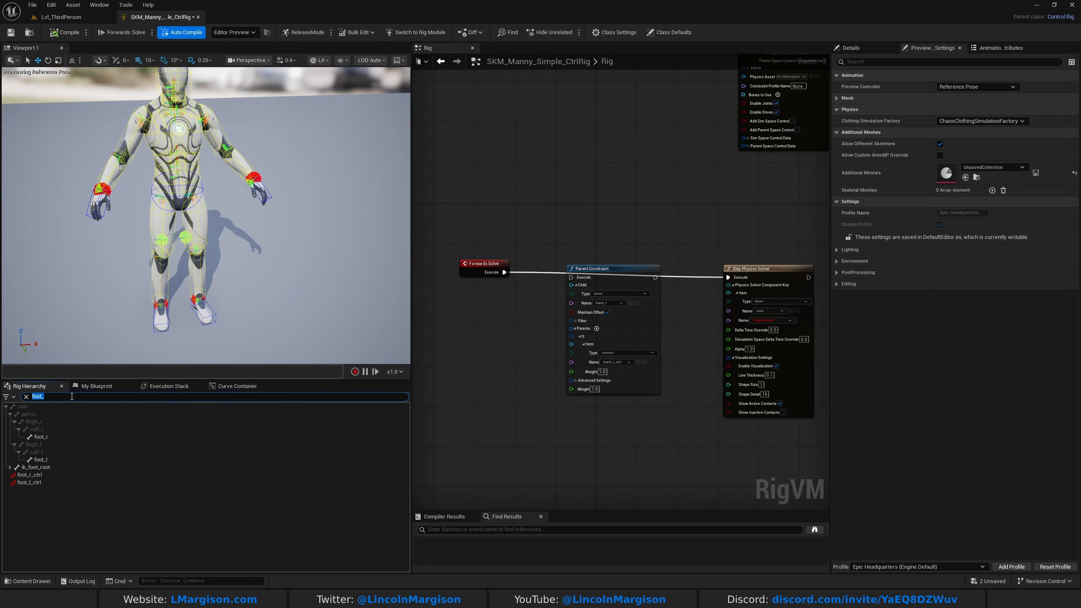
left_click(30, 422)
key("f")
- Delete the Parent Constraint node and move Step Physics Solver farther away from Forwards Solve
scroll(557, 370, "down", 3)
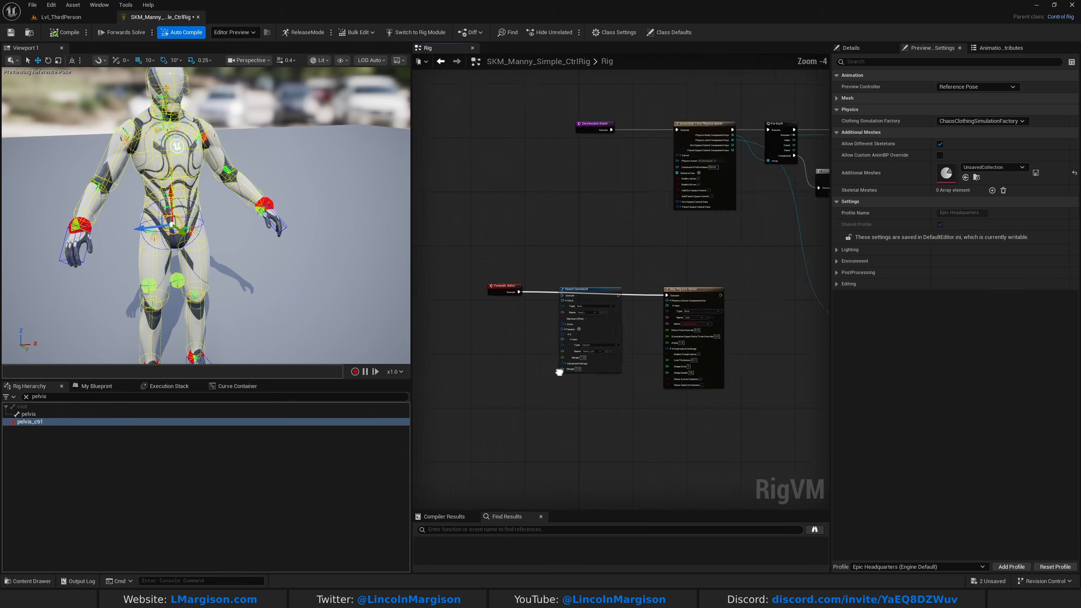
scroll(554, 274, "up", 3)
left_click(609, 392)
key("Delete")
right_click_drag(583, 326, 745, 359)
left_click(719, 363)
right_click_drag(585, 264, 552, 291)
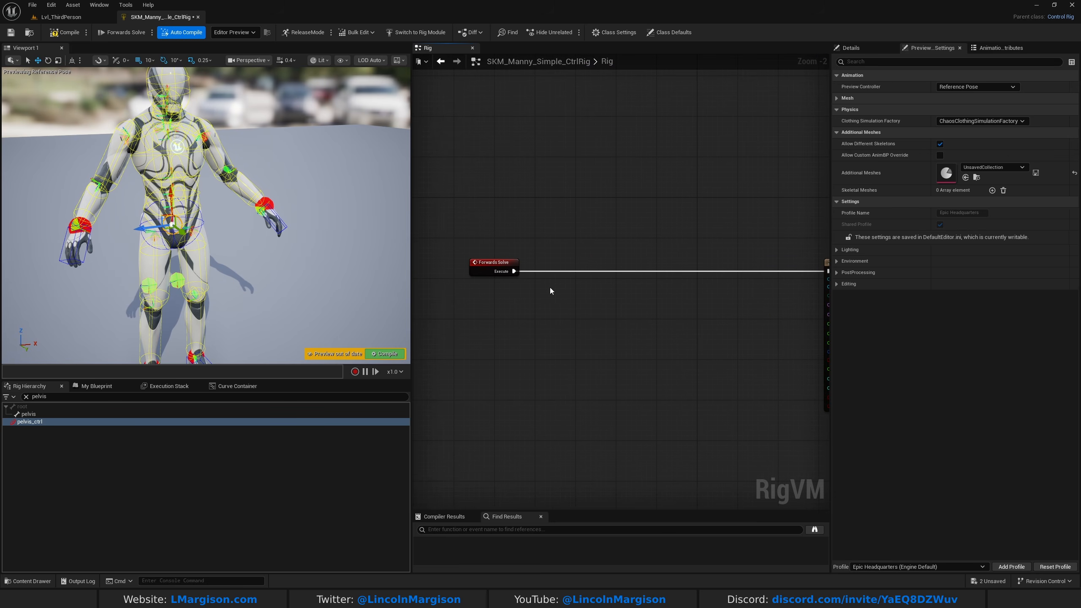
- Add a Full Body IK node and connect it between Forwards Solve and Step Physics Solver
right_click(550, 288)
type("fuykl")
key("ctrl+a")
type("full b")
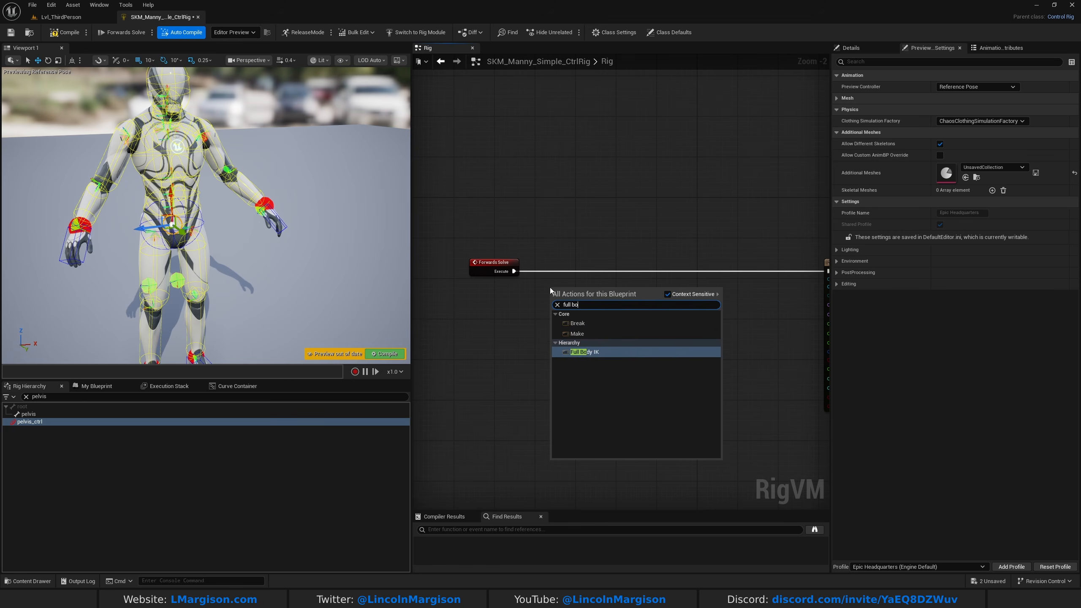
key("Return")
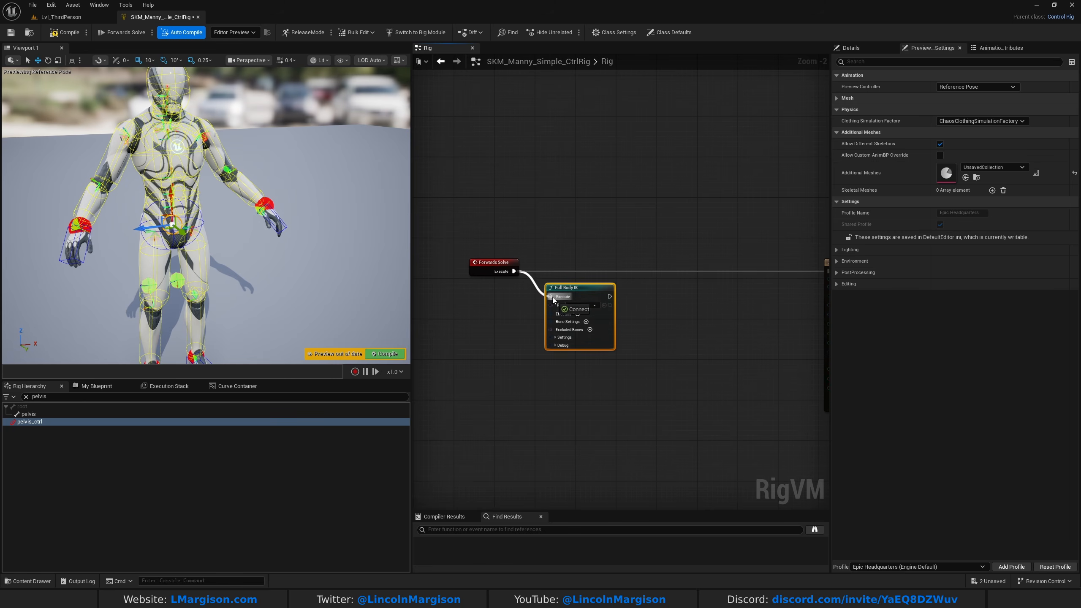
left_click_drag(552, 297, 553, 298)
right_click_drag(619, 287, 493, 289)
left_click_drag(631, 275, 681, 276)
right_click_drag(432, 298, 536, 310)
- Set the Full Body IK node's root bone to pelvis
scroll(537, 310, "up", 2)
left_click(563, 299)
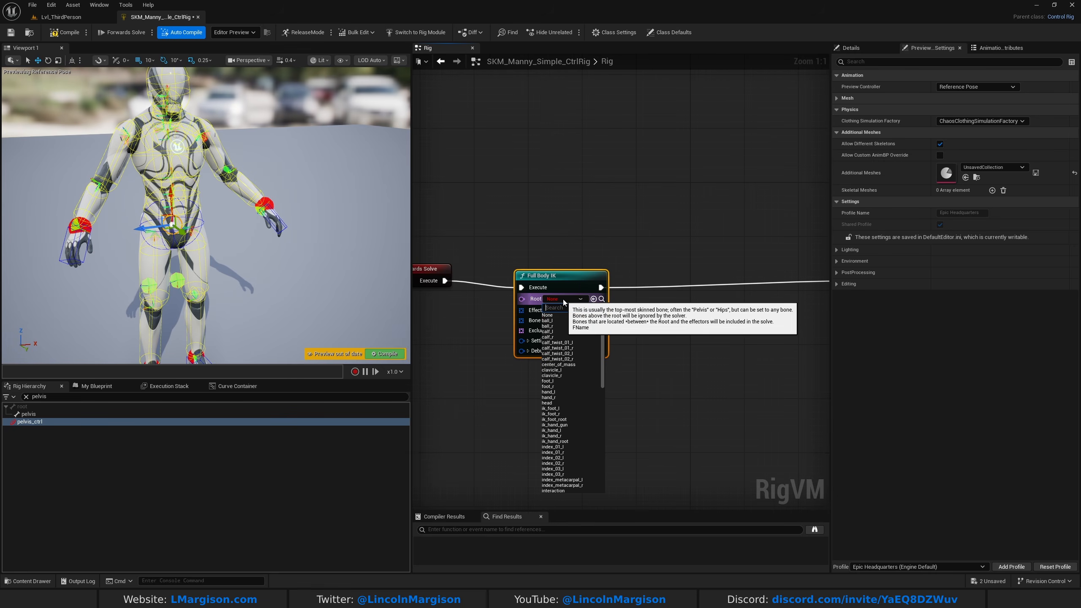
type("pelvi")
left_click(553, 315)
right_click_drag(558, 316, 643, 315)
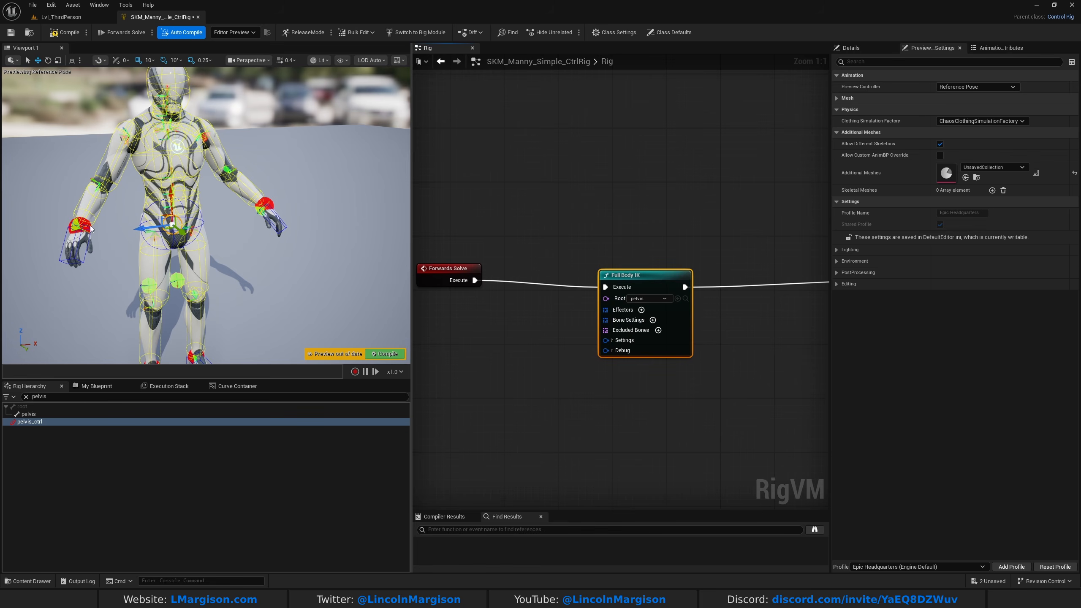
- Set the Full Body IK node's root bone to root
right_click_drag(72, 227, 71, 245)
key("s")
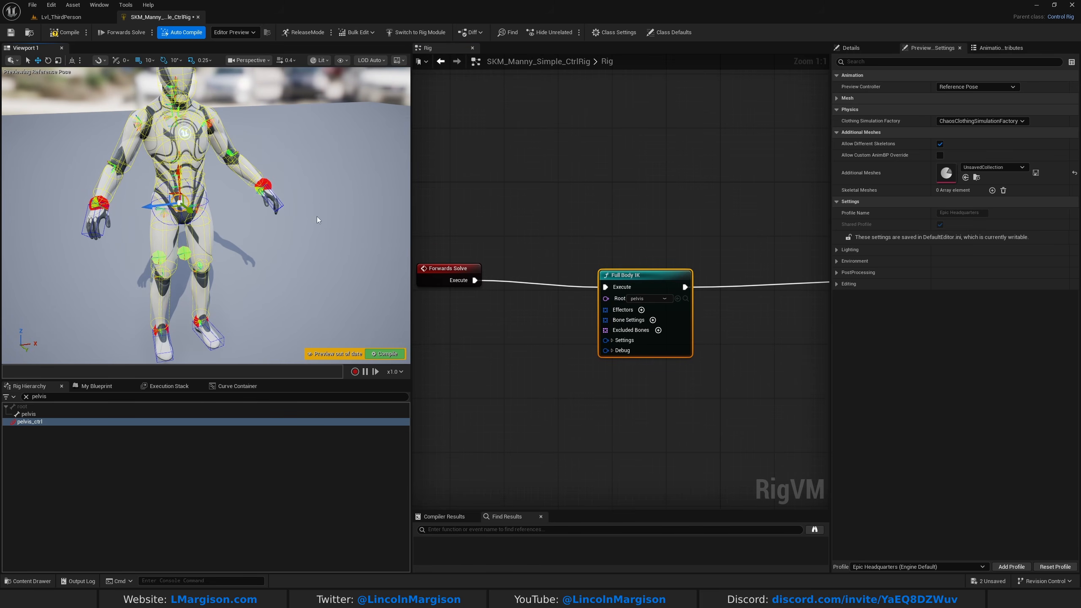
left_click(660, 300)
type("root")
left_click(639, 326)
- Add several effectors to the Full Body IK node and set effector 0's bone to pelvis
left_click(643, 310)
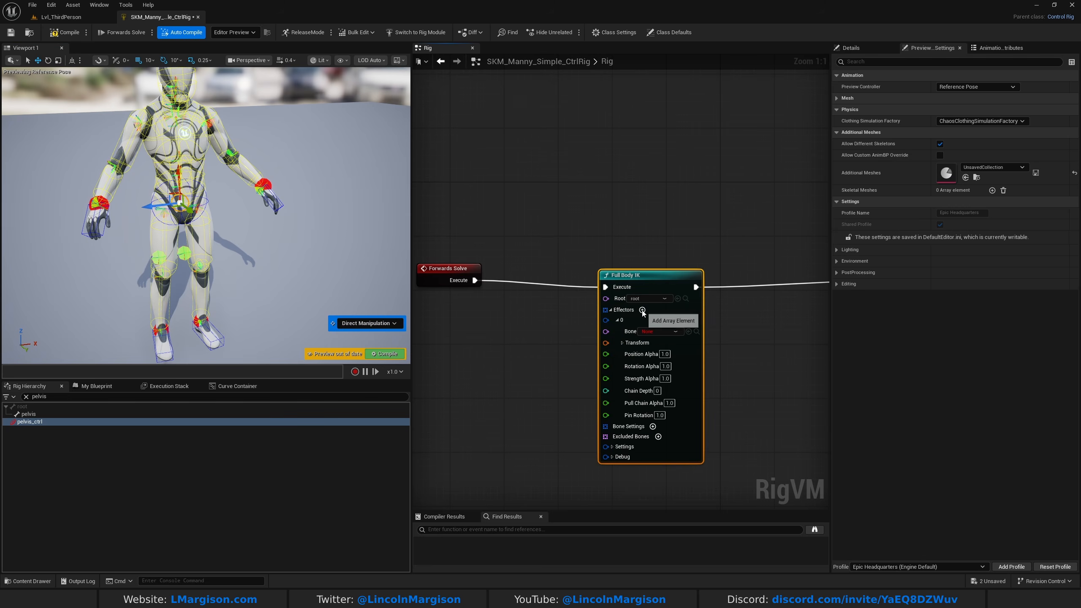
left_click(643, 310)
right_click_drag(523, 390, 471, 277)
scroll(471, 277, "down", 1)
scroll(533, 222, "up", 1)
left_click(598, 227)
type("pelvi")
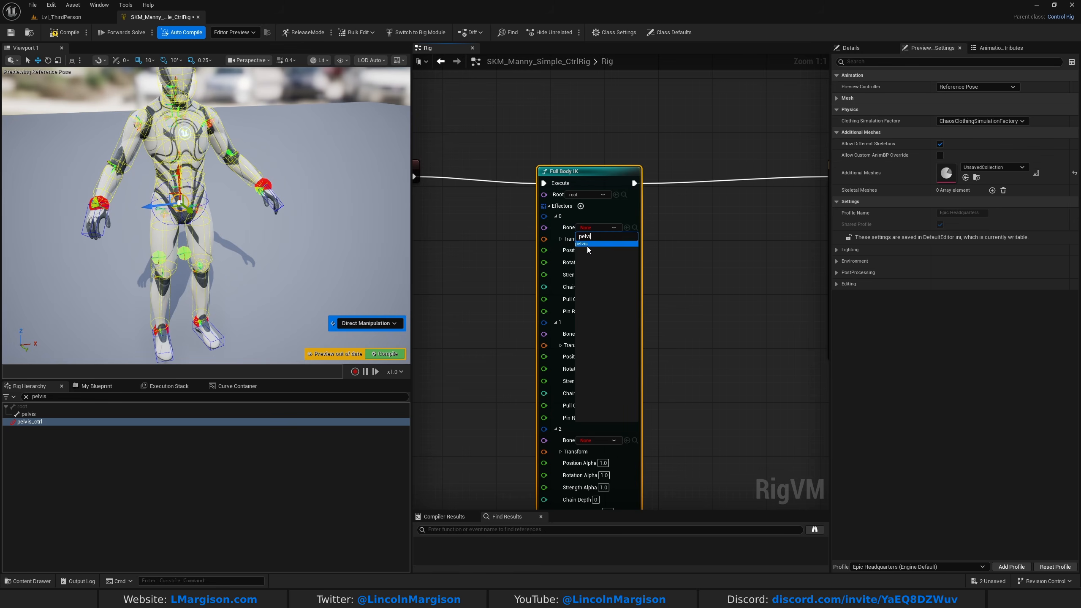
left_click(589, 245)
- Add a Get Transform node for pelvis_ctrl and connect its transform to effector 0 of Full Body IK
right_click_drag(458, 291, 557, 298)
left_click_drag(30, 422, 509, 296)
left_click(522, 293)
left_click_drag(643, 246, 499, 246)
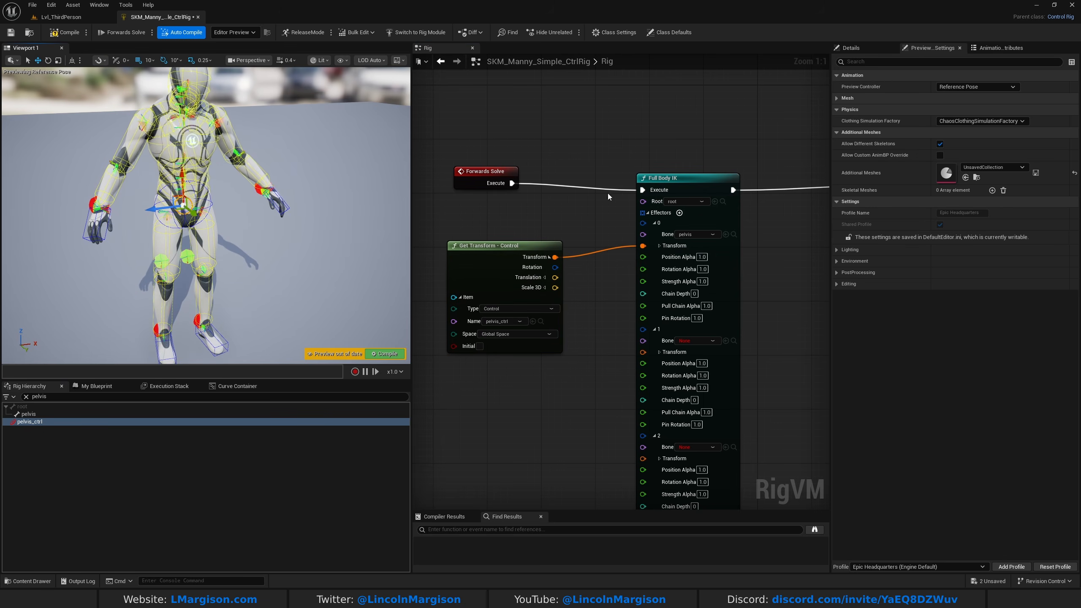
- Align Full Body IK with Forwards Solve and move the pelvis_ctrl Get Transform node level with effector 0's Transform
right_click_drag(616, 190, 591, 176)
left_click_drag(677, 165, 677, 158)
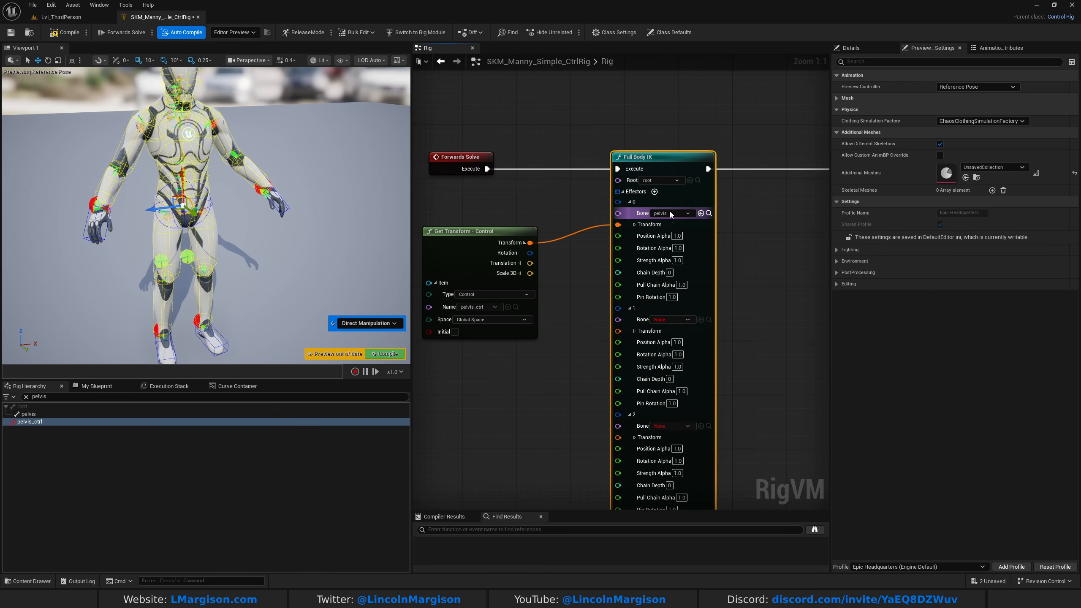
left_click_drag(468, 231, 469, 217)
- Set effector 1's bone to hand_r and connect a new Get Transform node for hand_r_ctrl to its Transform
left_click(666, 319)
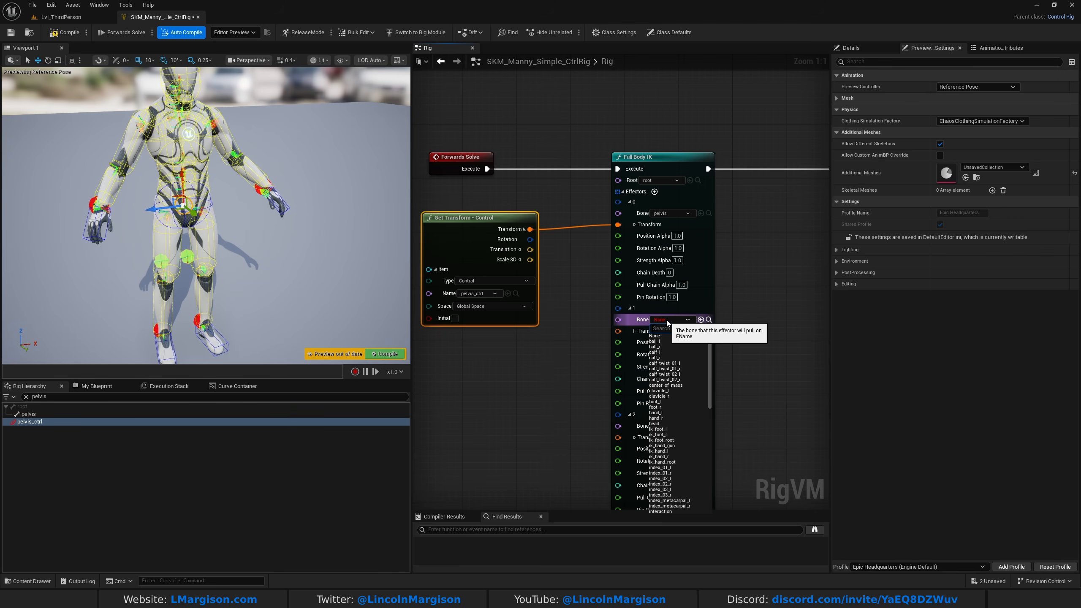
type("hand")
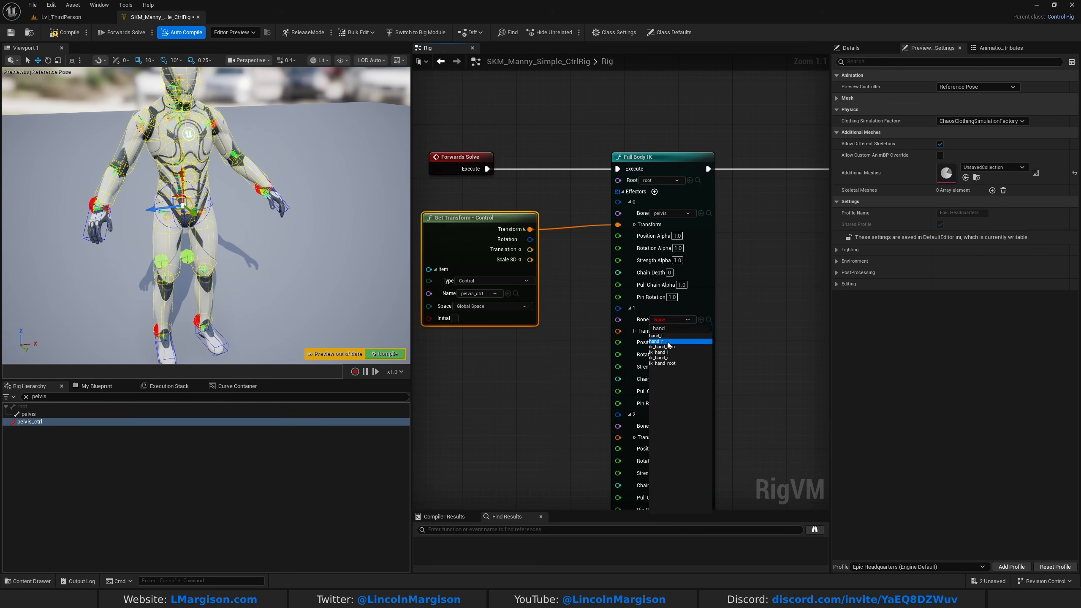
left_click(668, 342)
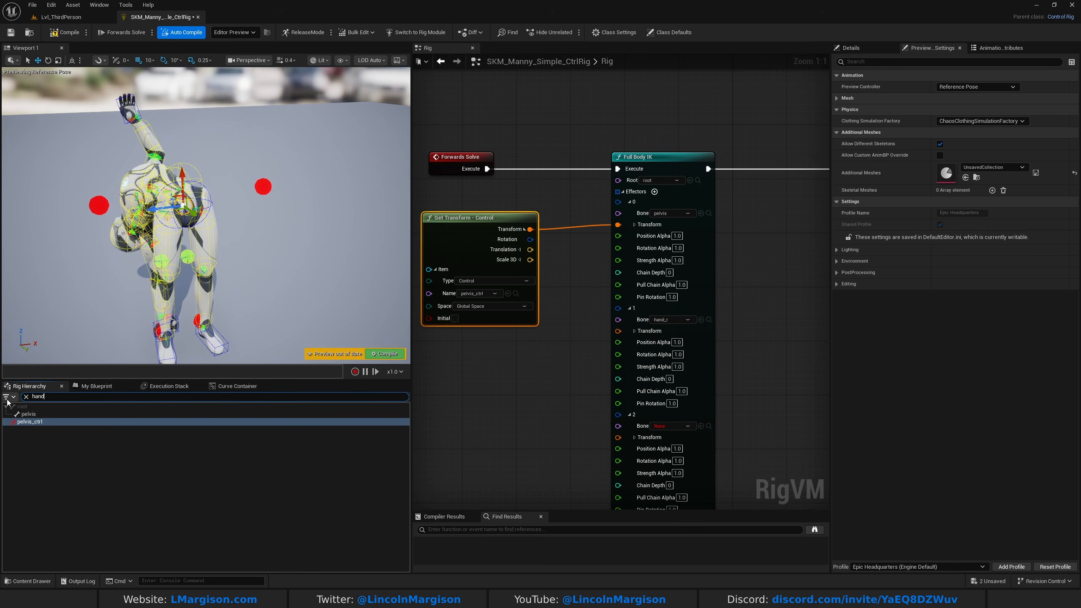
left_click(31, 551)
left_click_drag(443, 389, 444, 389)
left_click(473, 400)
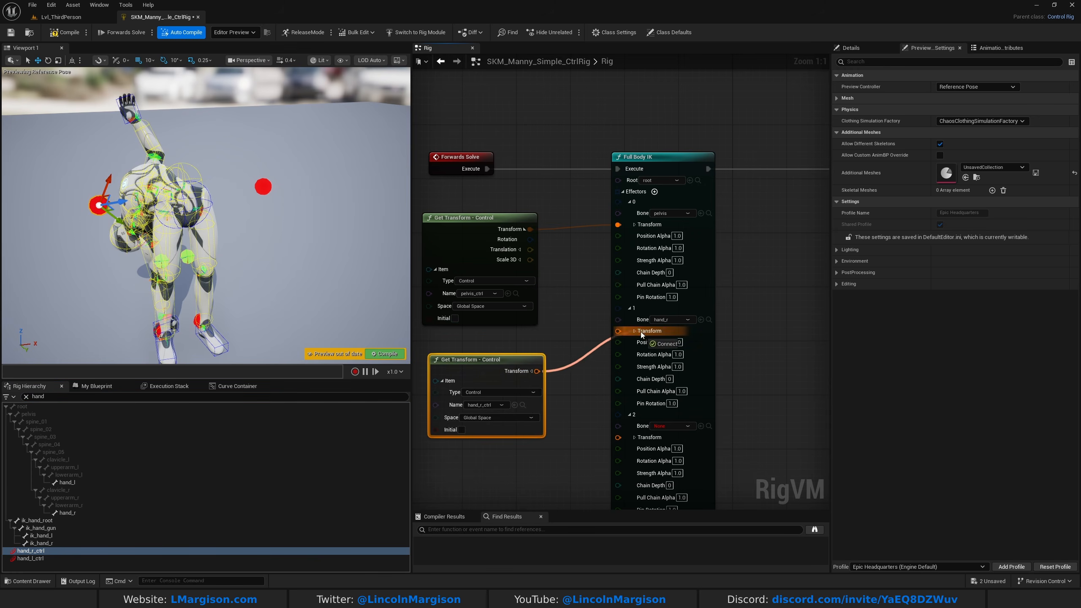
left_click_drag(641, 332, 640, 331)
left_click_drag(523, 371, 510, 365)
- Set effector 2's bone to hand_l and connect a new Get Transform node for hand_l_ctrl to its Transform
left_click(667, 324)
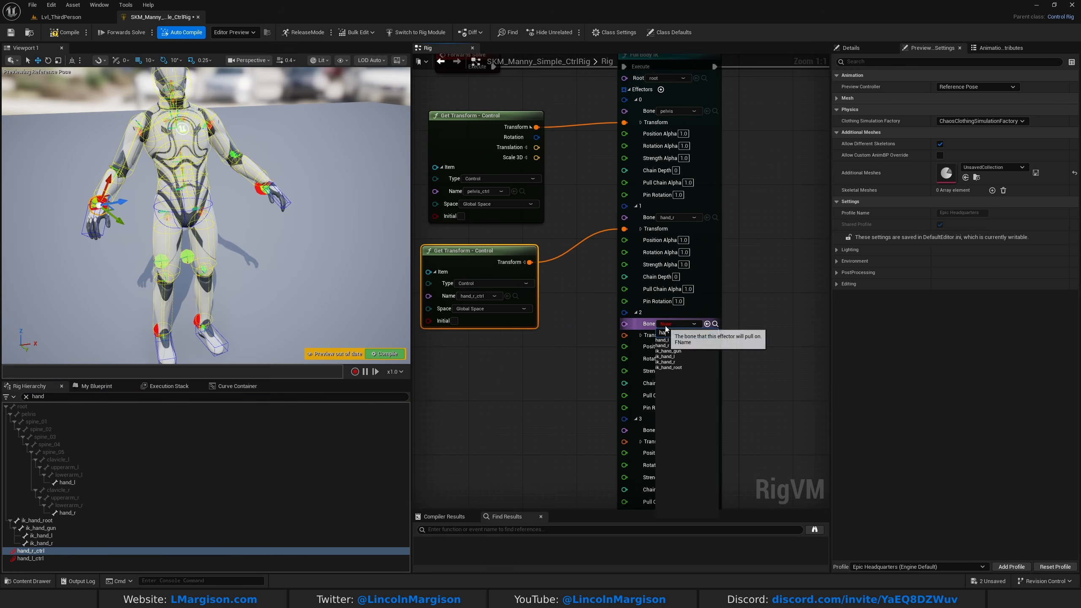
type("ha")
left_click(687, 340)
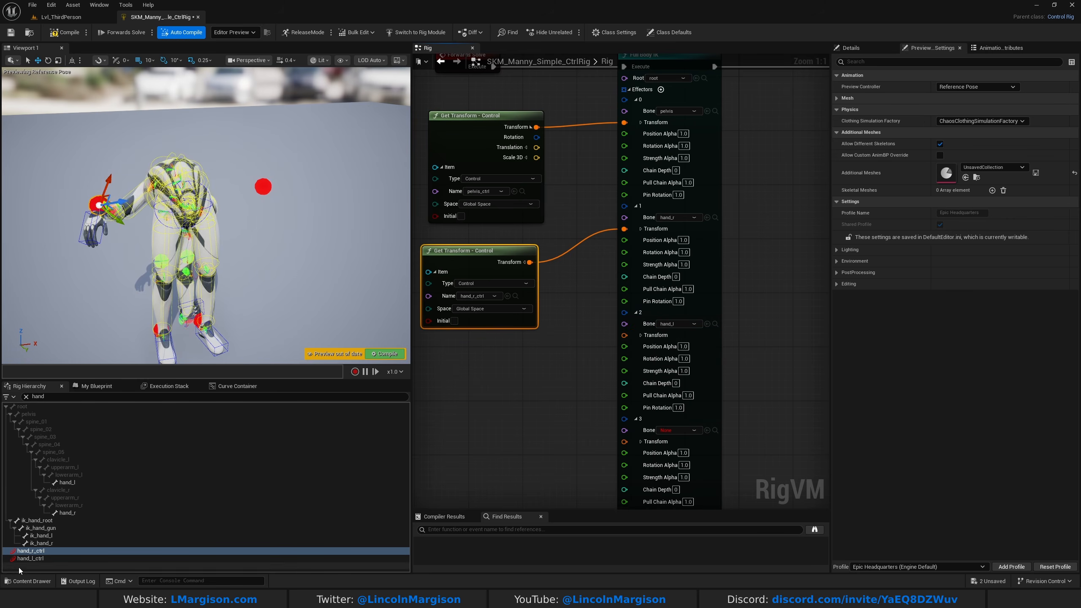
left_click_drag(30, 558, 467, 366)
left_click(502, 389)
left_click_drag(575, 381, 625, 336)
- Set effector 3's bone to foot_l and connect a new Get Transform node for foot_l_ctrl to its Transform
right_click_drag(557, 328, 590, 229)
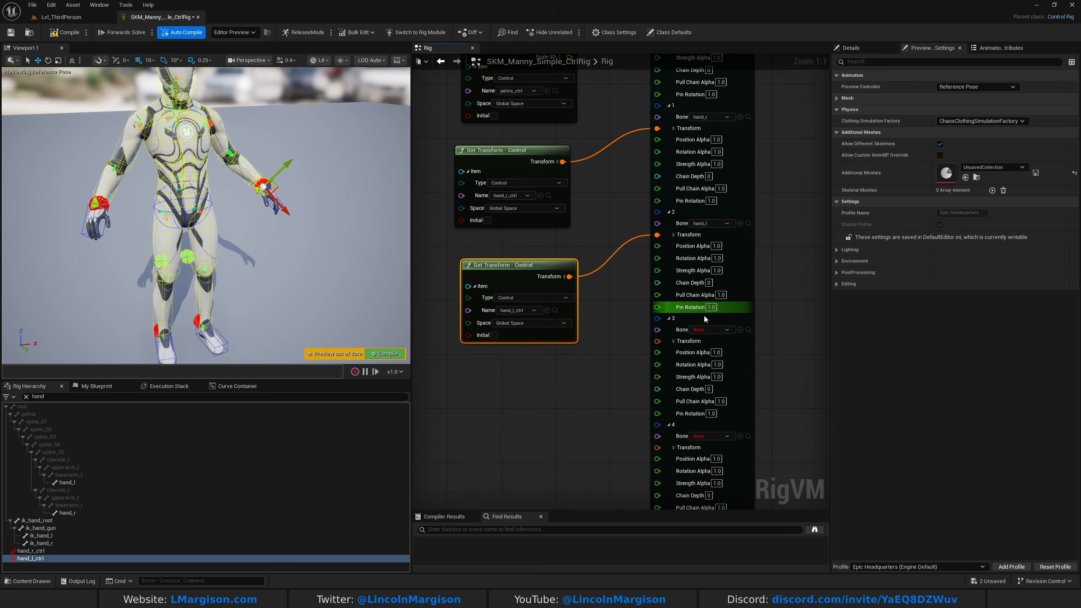
left_click(723, 328)
type("foot")
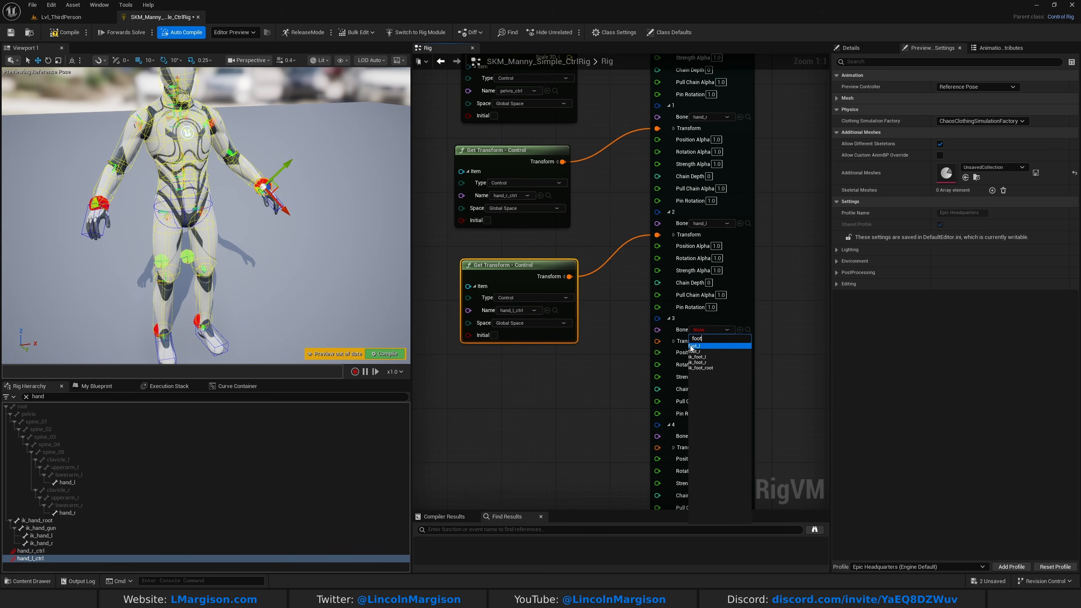
left_click(695, 346)
left_click(76, 398)
type("foot")
left_click_drag(38, 453, 475, 389)
left_click(499, 407)
left_click_drag(583, 405, 657, 341)
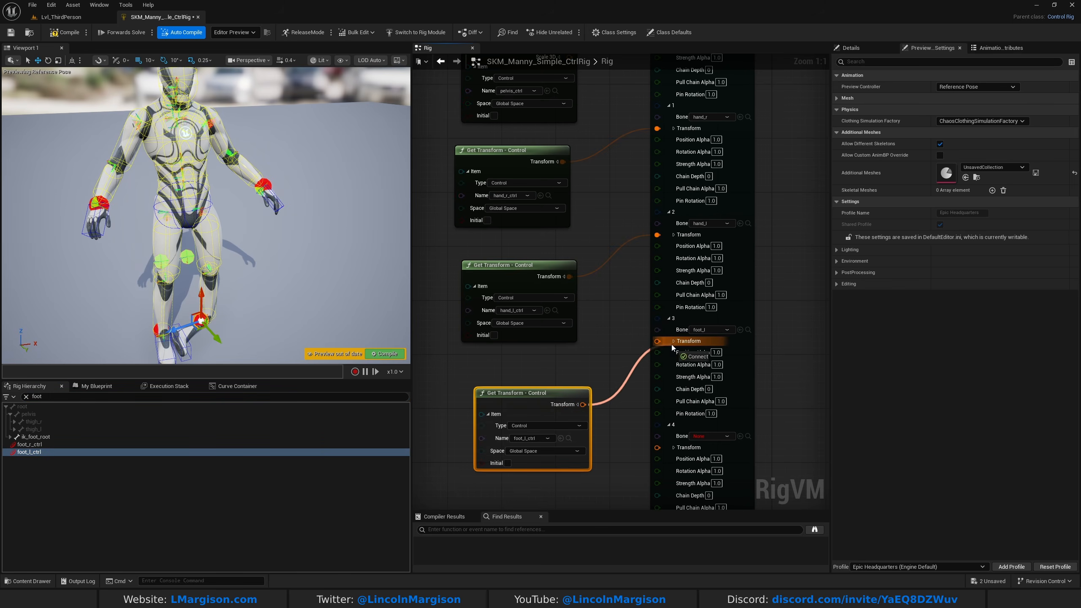
- Set effector 4's bone to foot_r and connect a new Get Transform node for foot_r_ctrl to its Transform
right_click_drag(672, 345, 615, 270)
left_click(656, 361)
type("foot")
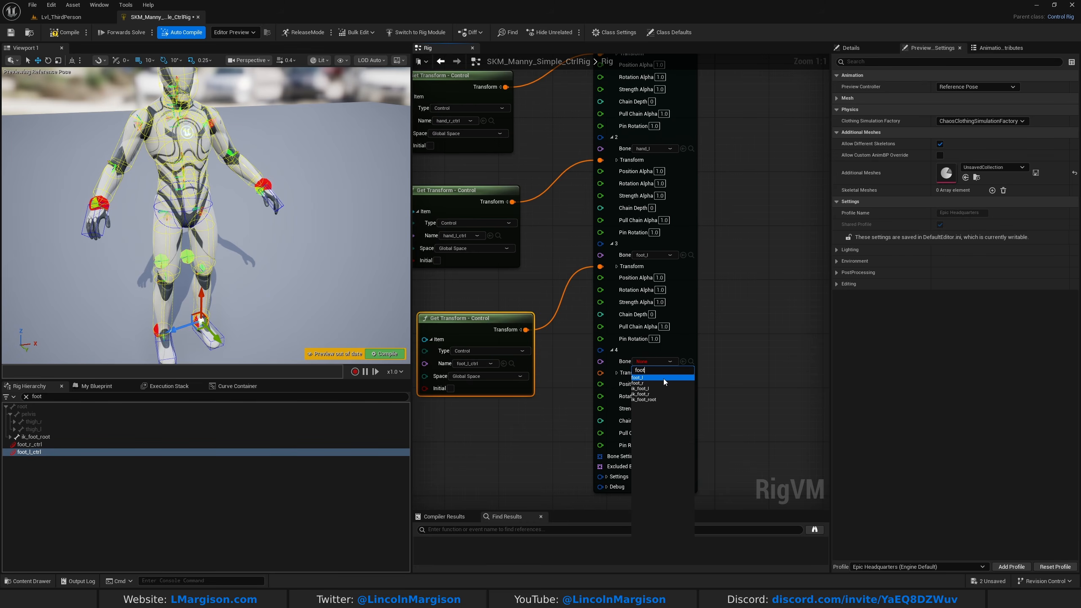
left_click(669, 384)
right_click_drag(449, 453, 517, 445)
left_click_drag(29, 444, 489, 427)
left_click(520, 450)
left_click_drag(598, 445, 666, 364)
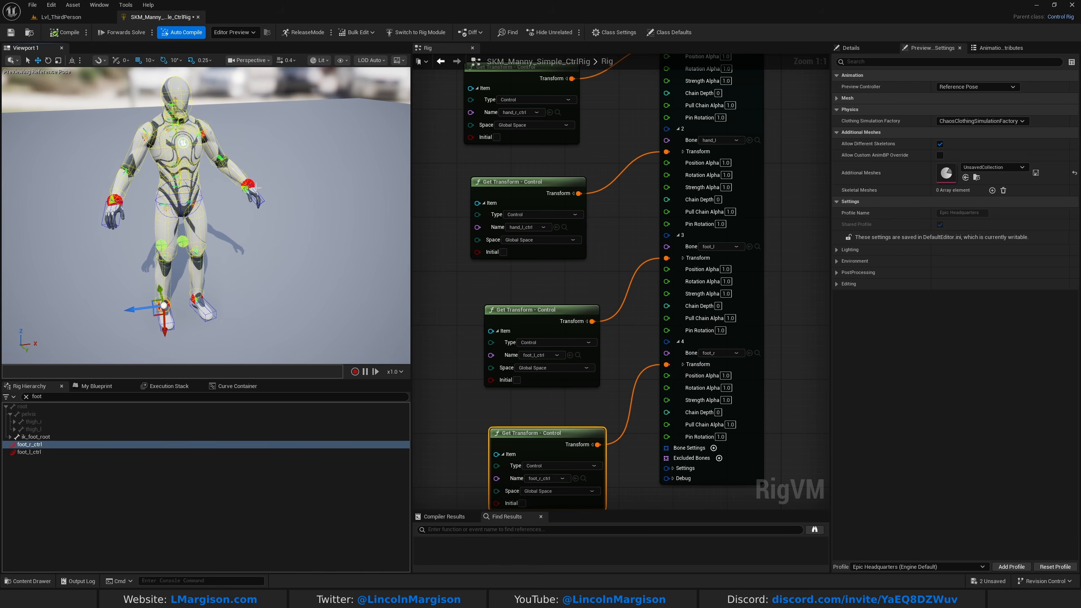
- Break the execution link between Full Body IK and Step Physics Solver and compile the rig
mouse_move(146, 311)
left_mouse_down()
mouse_move(100, 316)
mouse_move(143, 312)
mouse_move(147, 264)
mouse_move(154, 295)
left_mouse_up()
right_click_drag(670, 170, 566, 419)
right_click_drag(735, 192, 623, 315)
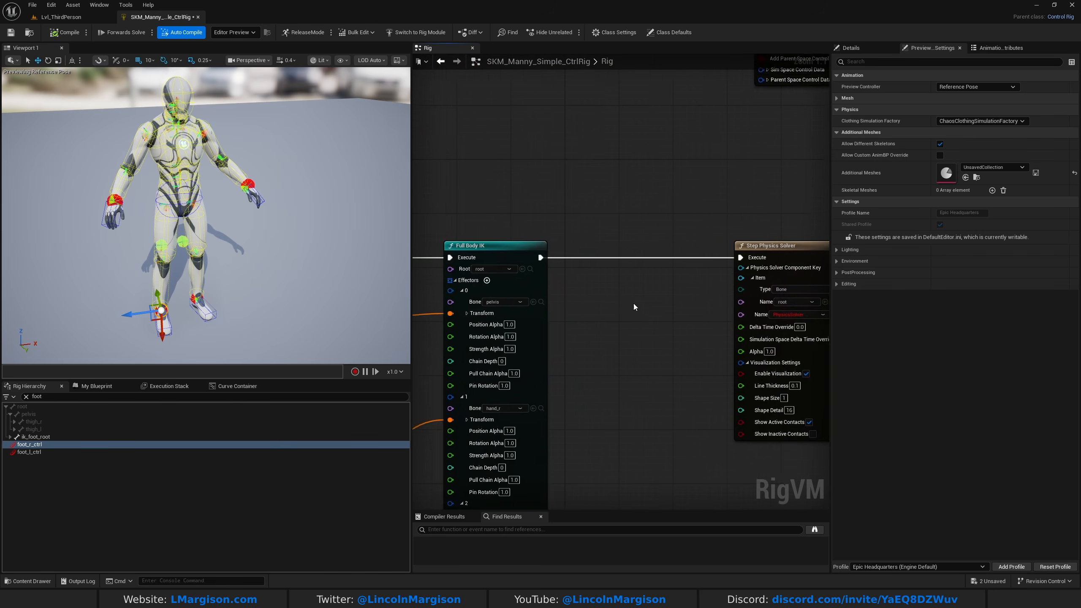
scroll(619, 294, "down", 2)
right_click_drag(663, 215, 650, 213)
left_click(545, 259, "alt")
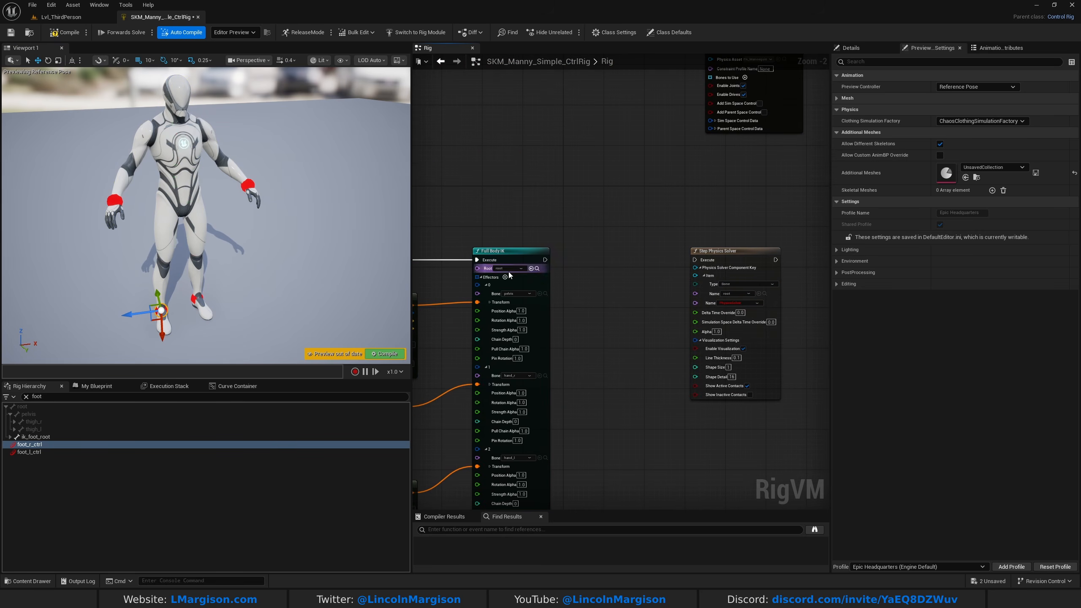
left_click(64, 33)
- Move the hand controls and foot_r_ctrl in the viewport to test Full Body IK without the physics solver
left_click(248, 185)
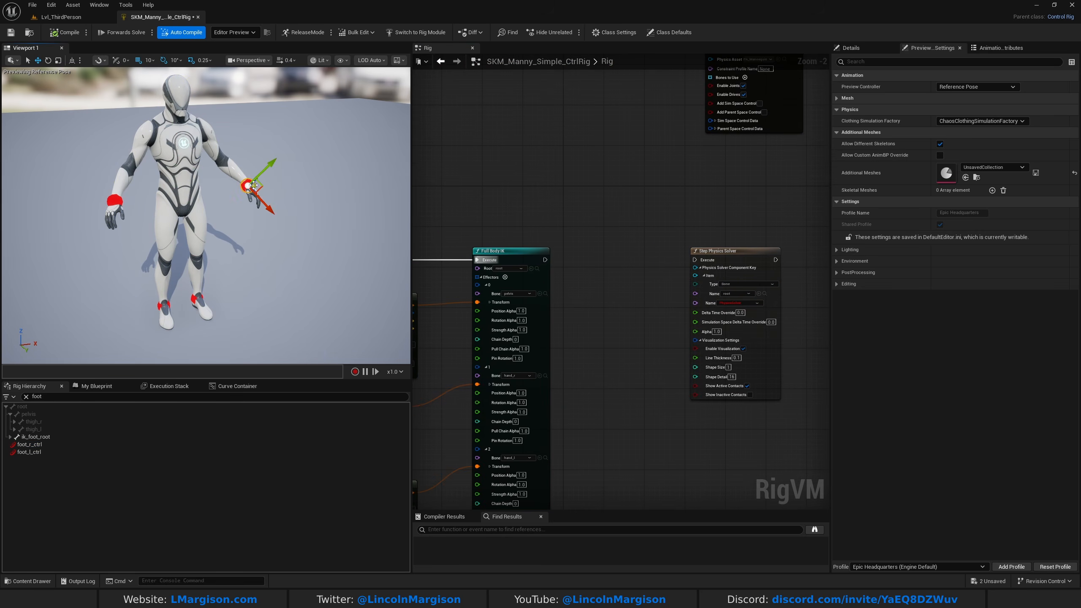
left_click_drag(257, 169, 274, 152)
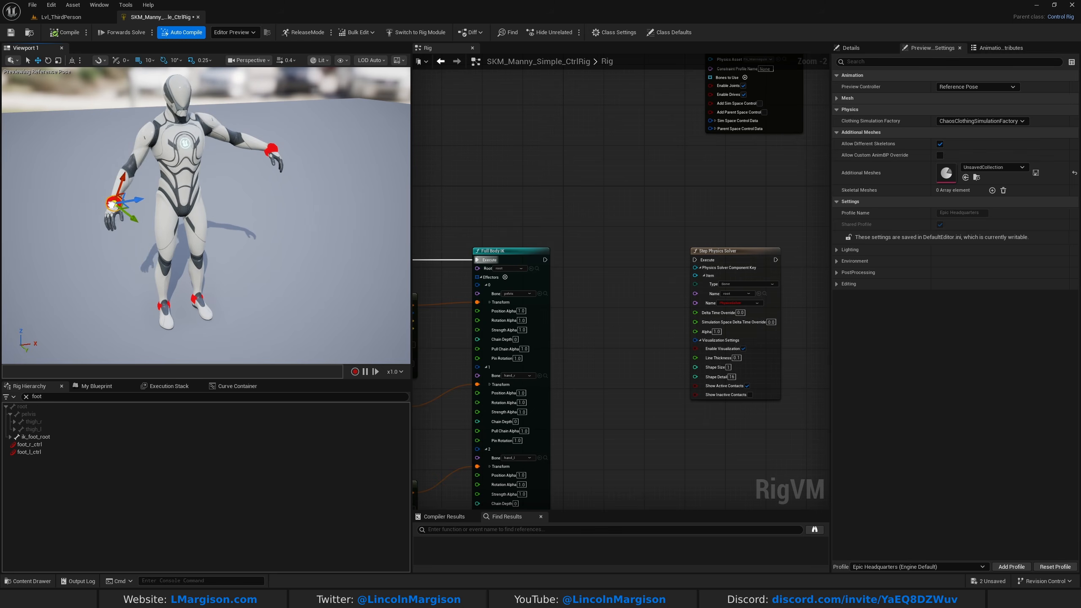
left_click(164, 305)
left_click_drag(164, 305, 150, 251)
right_click_drag(150, 251, 172, 252)
left_click_drag(70, 279, 113, 309)
right_click_drag(481, 152, 607, 67)
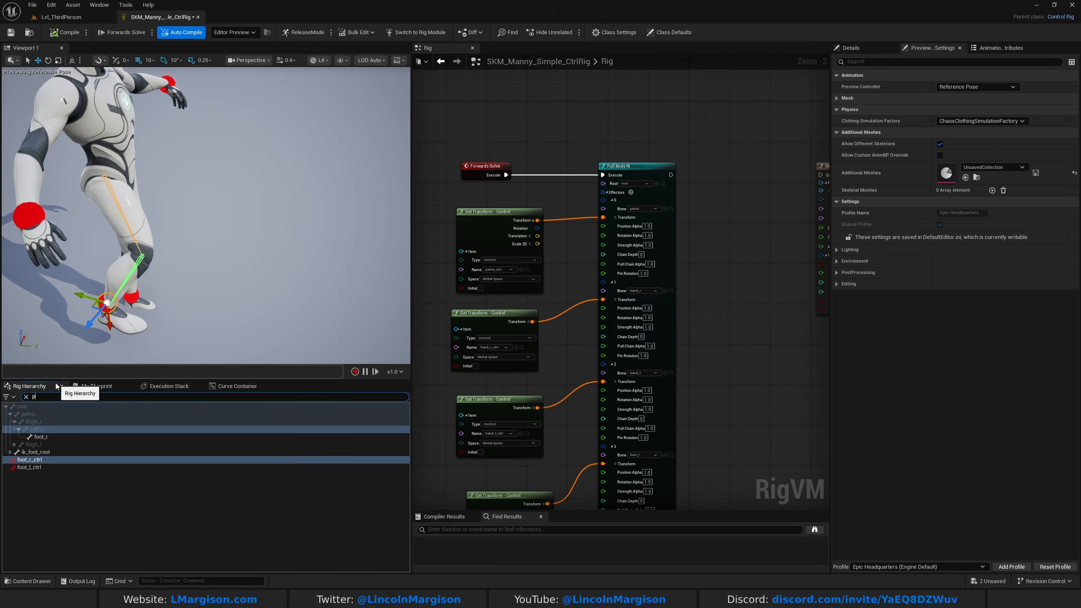
- Select pelvis_ctrl in the Rig Hierarchy, move it to test the body's response, and recompile to reset the pose
left_click(42, 423)
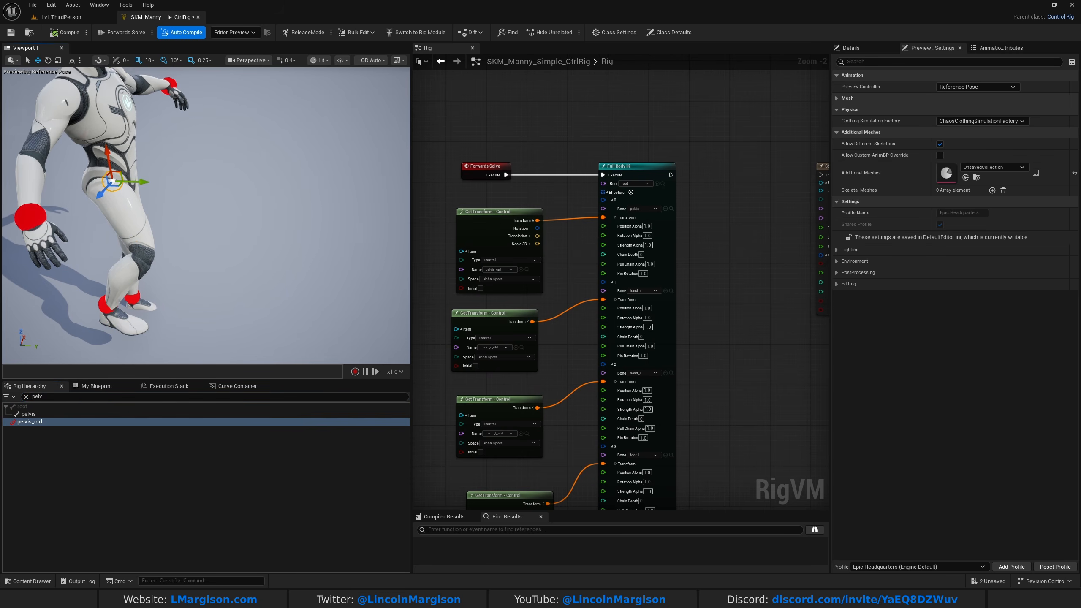
right_click_drag(245, 289, 204, 256)
left_click_drag(214, 278, 179, 254)
right_click_drag(180, 255, 98, 213)
left_click(65, 33)
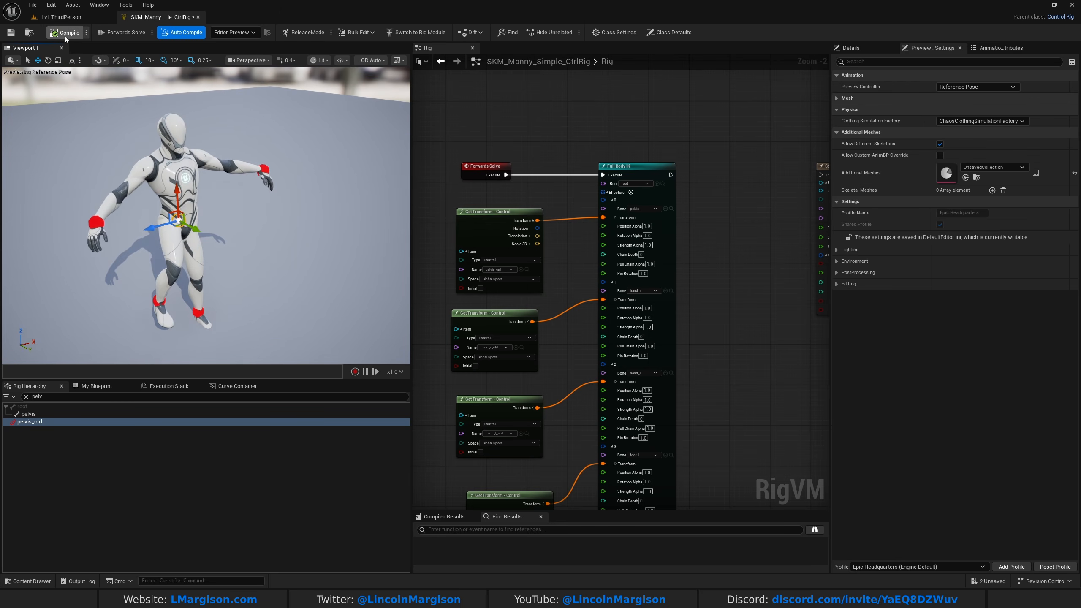
- Reconnect Full Body IK's Execute output to the Step Physics Solver's Execute input
right_click_drag(273, 170, 418, 223)
right_click_drag(742, 270, 678, 296)
left_click_drag(607, 201, 574, 203)
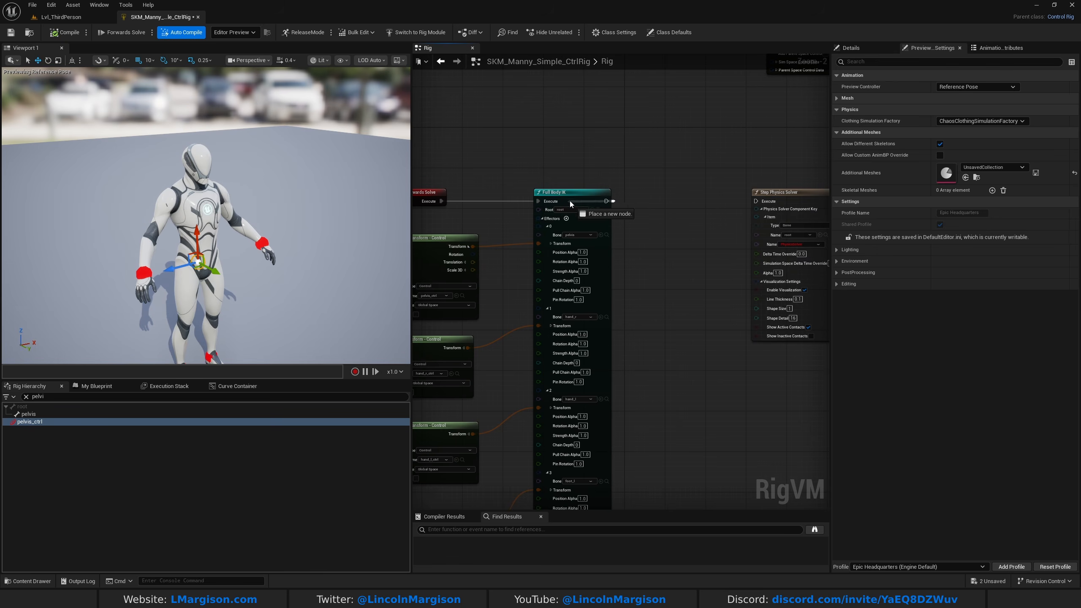
left_click_drag(772, 208, 761, 201)
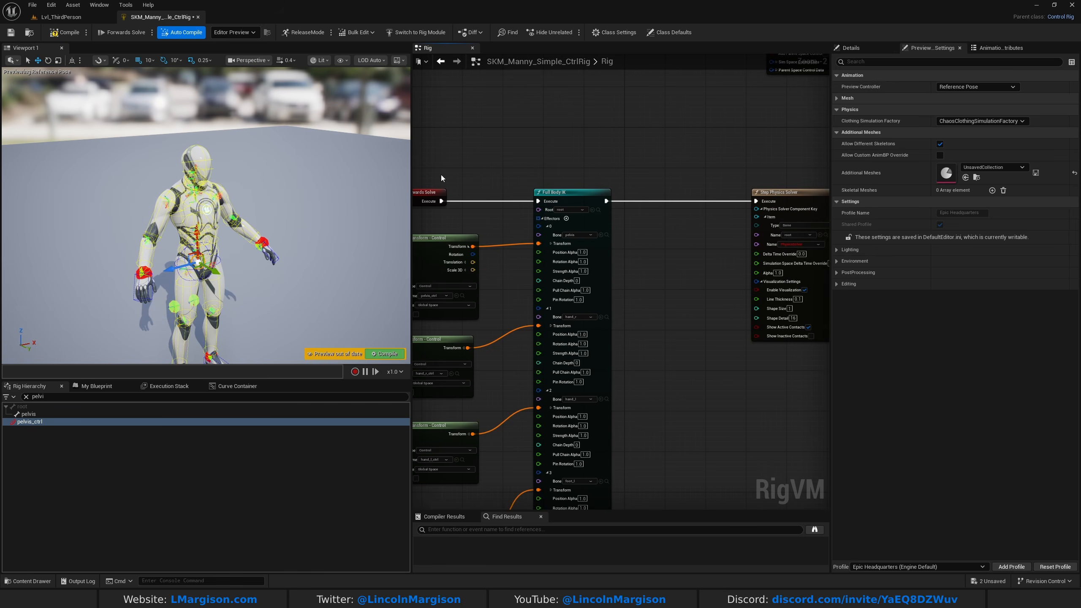
- Move the right hand control around in the viewport to test how the arm follows with the physics solver connected
left_click(195, 111)
left_click_drag(162, 273, 148, 245)
right_click_drag(480, 158, 578, 151)
left_click(696, 315)
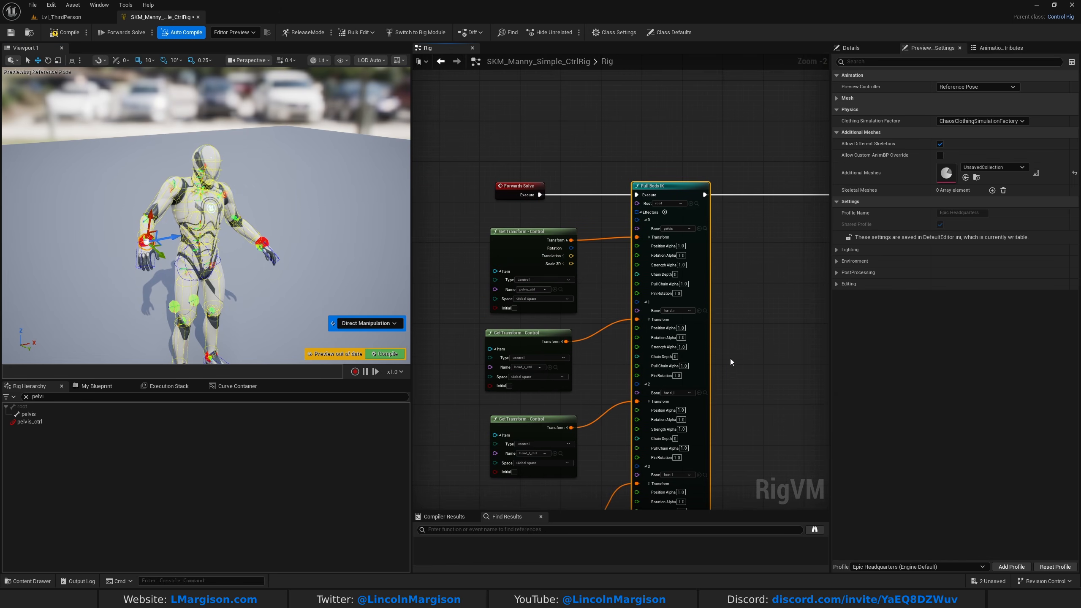
right_click_drag(266, 247, 322, 293)
key("w")
scroll(260, 283, "up", 1)
key("a")
key("w")
left_click_drag(198, 210, 323, 121)
key("s")
right_click_drag(324, 121, 322, 81)
left_click_drag(215, 238, 385, 217)
- Examine the arms from several angles while moving the hand controls across and around the body
key("w")
right_click_drag(385, 217, 340, 159)
key("d")
key("s")
key("a")
key("w")
scroll(222, 202, "up", 1)
left_click_drag(356, 166, 106, 170)
right_click_drag(106, 170, 55, 168)
key("d")
right_click_drag(190, 209, 149, 239)
mouse_move(315, 234)
left_mouse_down()
mouse_move(295, 159)
mouse_move(296, 234)
mouse_move(285, 197)
mouse_move(298, 221)
mouse_move(283, 212)
mouse_move(310, 235)
mouse_move(315, 218)
left_mouse_up()
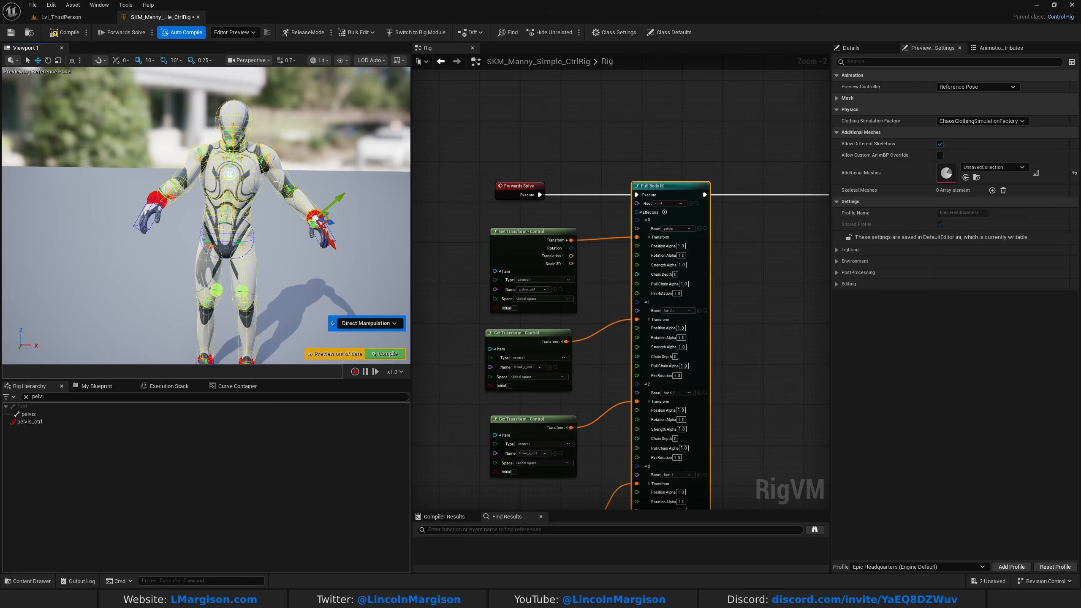
- Raise and lower foot_l_ctrl in the viewport to test how the left leg follows
right_click_drag(268, 250, 298, 293)
left_click_drag(187, 270, 198, 236)
right_click_drag(221, 235, 217, 200)
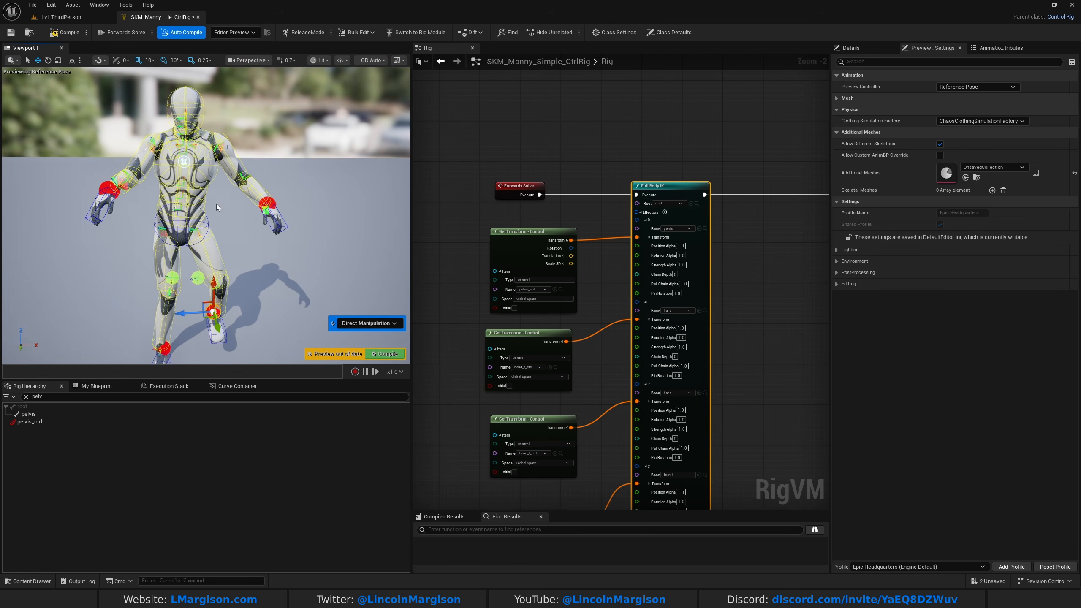
left_click_drag(218, 282, 213, 336)
right_click_drag(218, 315, 341, 307)
- Recompile the rig, expand Full Body IK's Settings and set Sub Iterations to 20
scroll(766, 330, "down", 2)
right_click_drag(775, 334, 733, 207)
scroll(758, 217, "up", 1)
right_click_drag(792, 228, 723, 270)
scroll(621, 306, "up", 3)
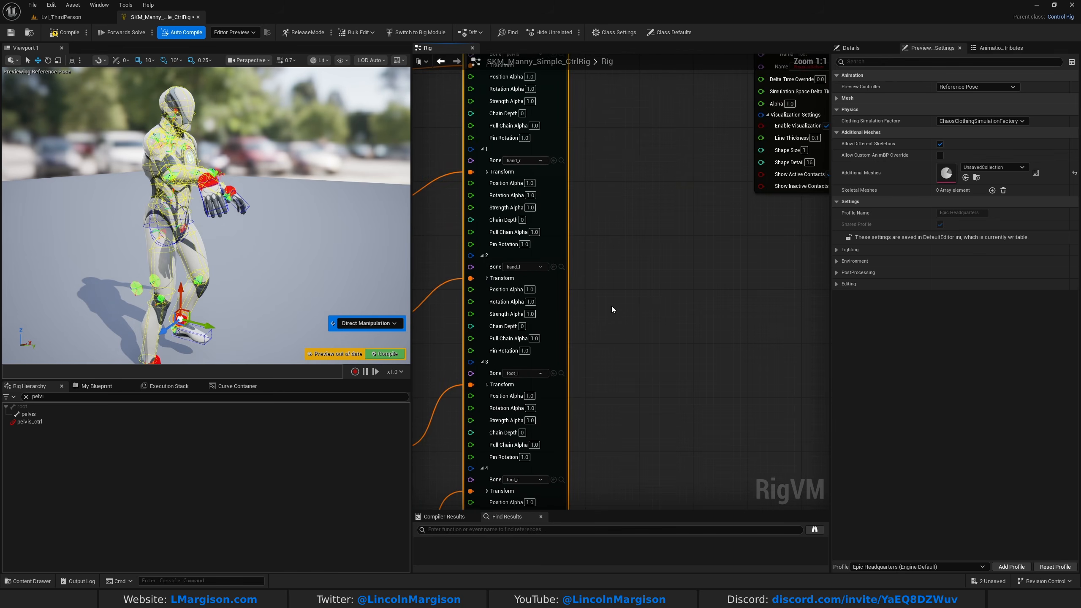
right_click_drag(644, 460, 728, 273)
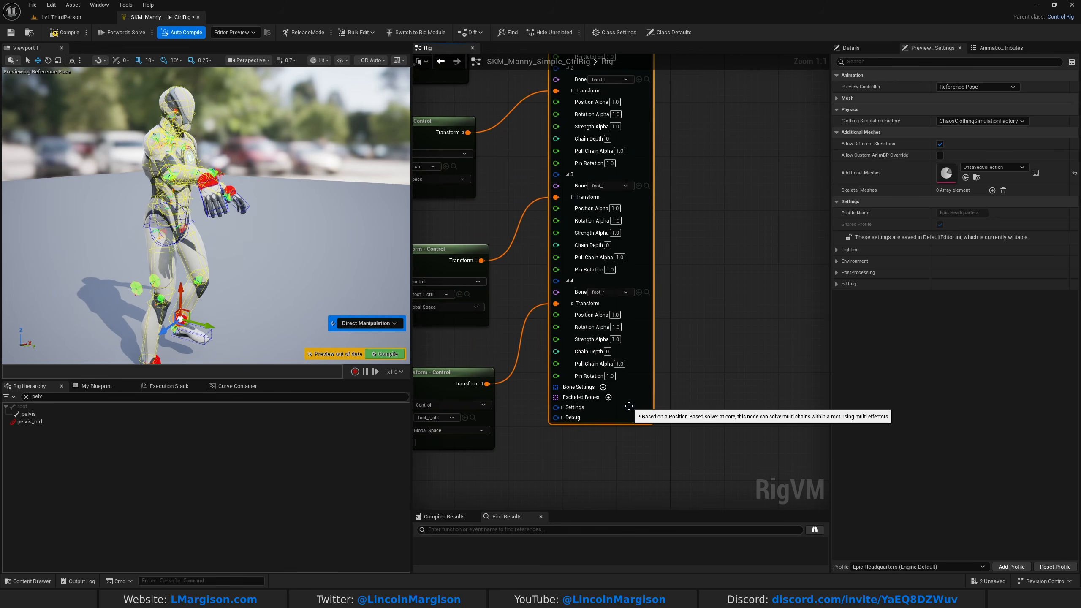
left_click(81, 33)
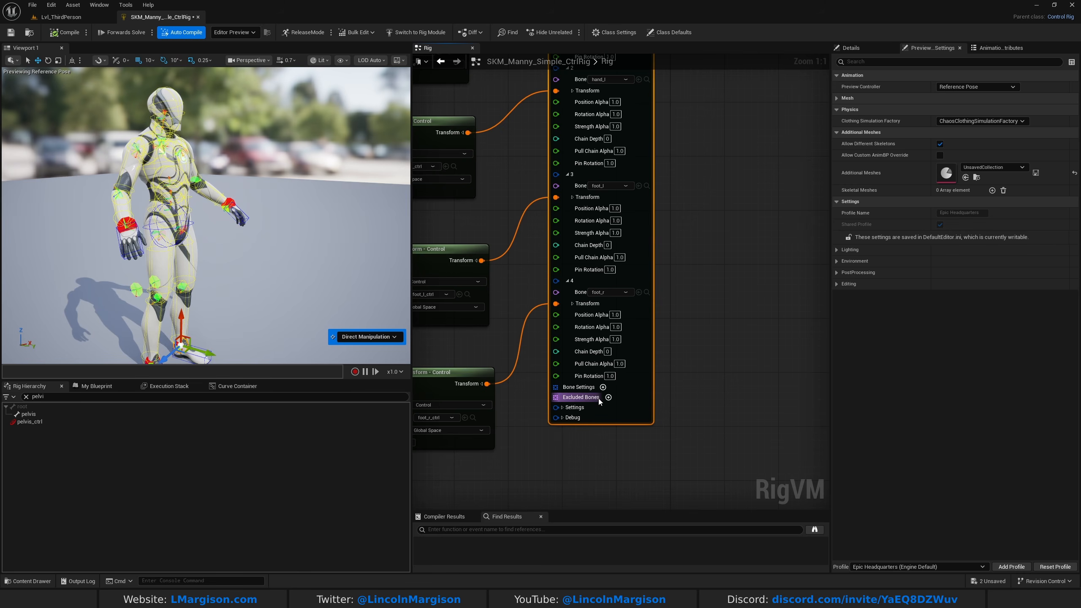
left_click(562, 408)
right_click_drag(674, 418, 667, 336)
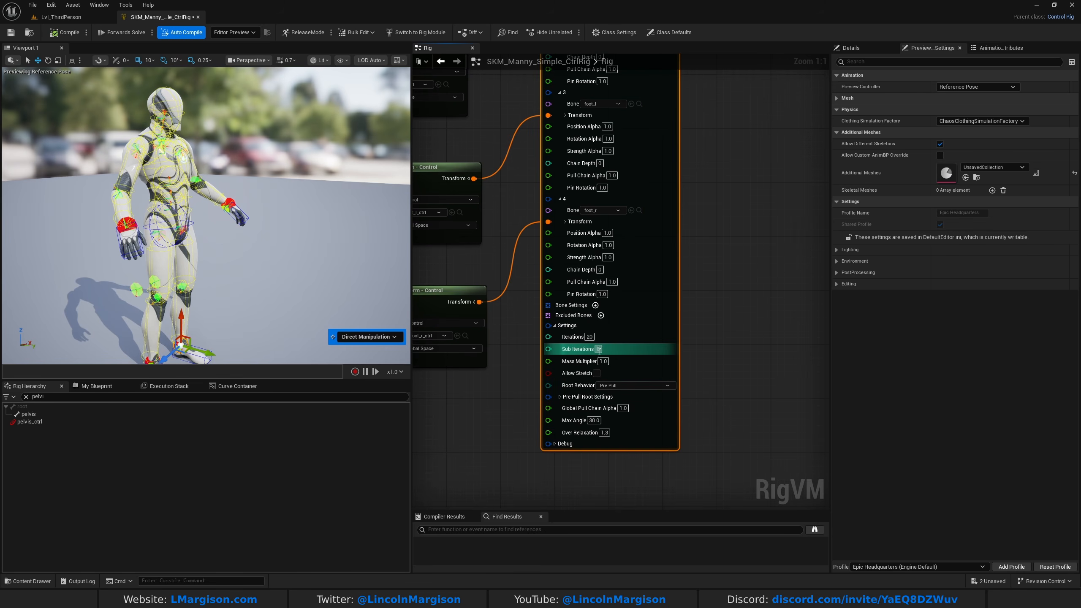
type("20")
key("Return")
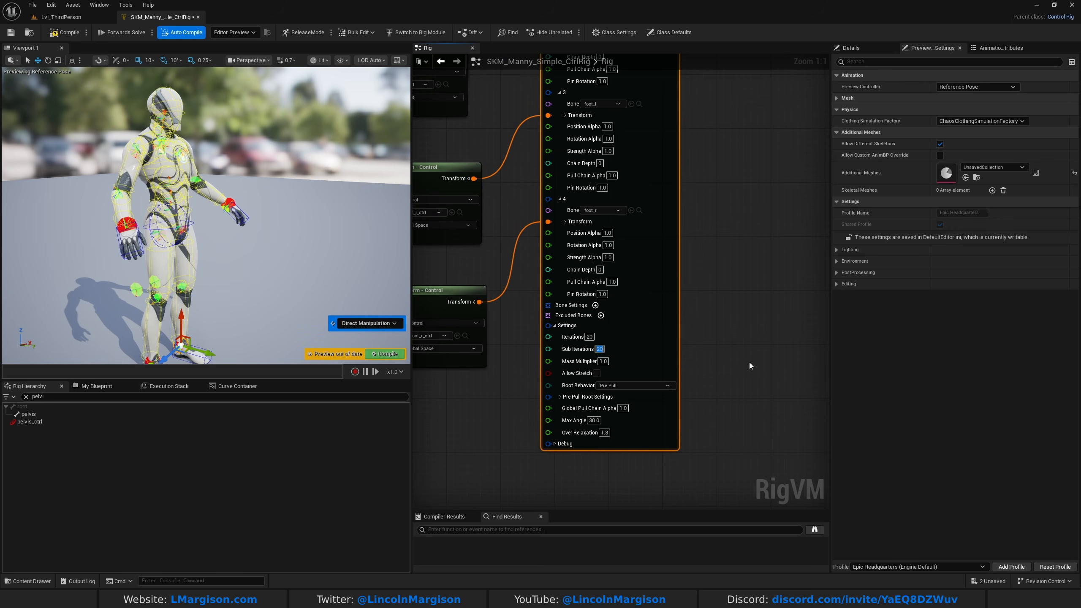
- Set the Chain Depth of effector 1 (hand_r) to 2 and move the right hand control to test the arm
right_click_drag(711, 290, 717, 366)
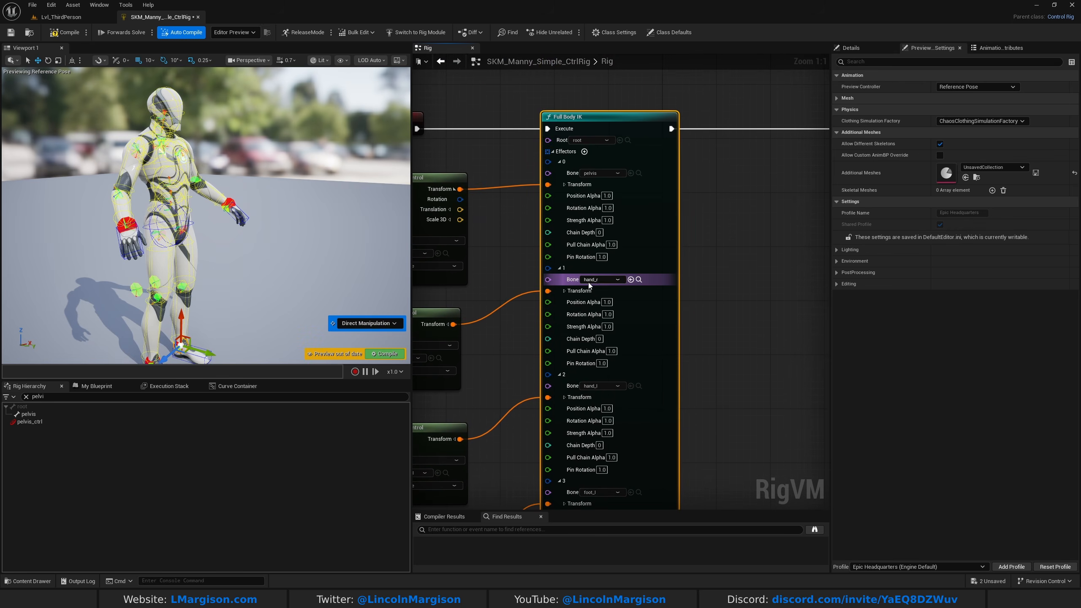
right_click_drag(272, 234, 246, 229)
left_click(235, 226)
key("s")
left_click_drag(230, 237, 209, 135)
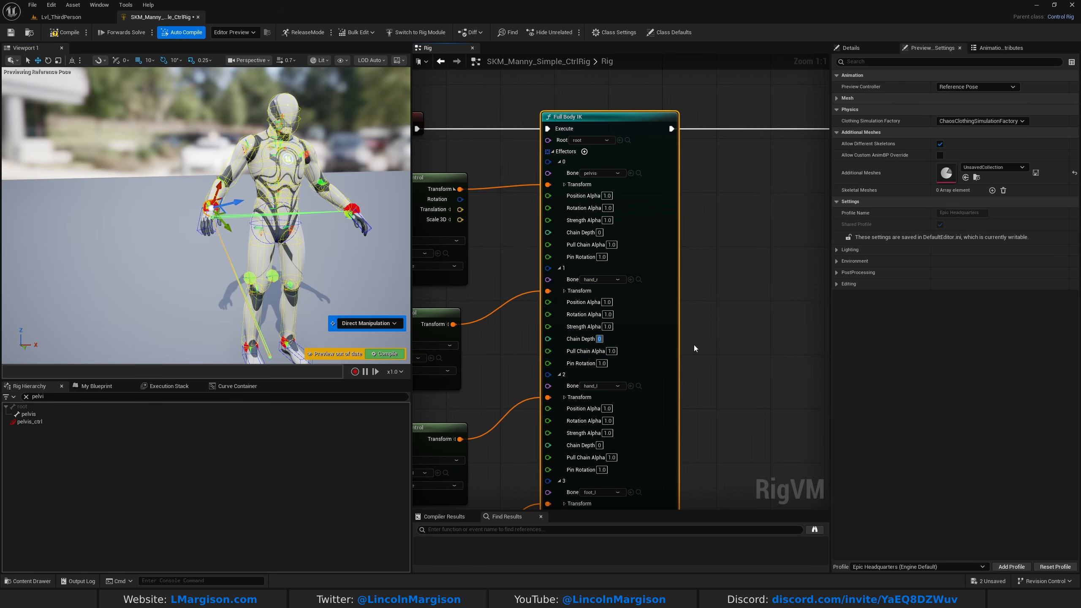
left_click_drag(211, 208, 238, 207)
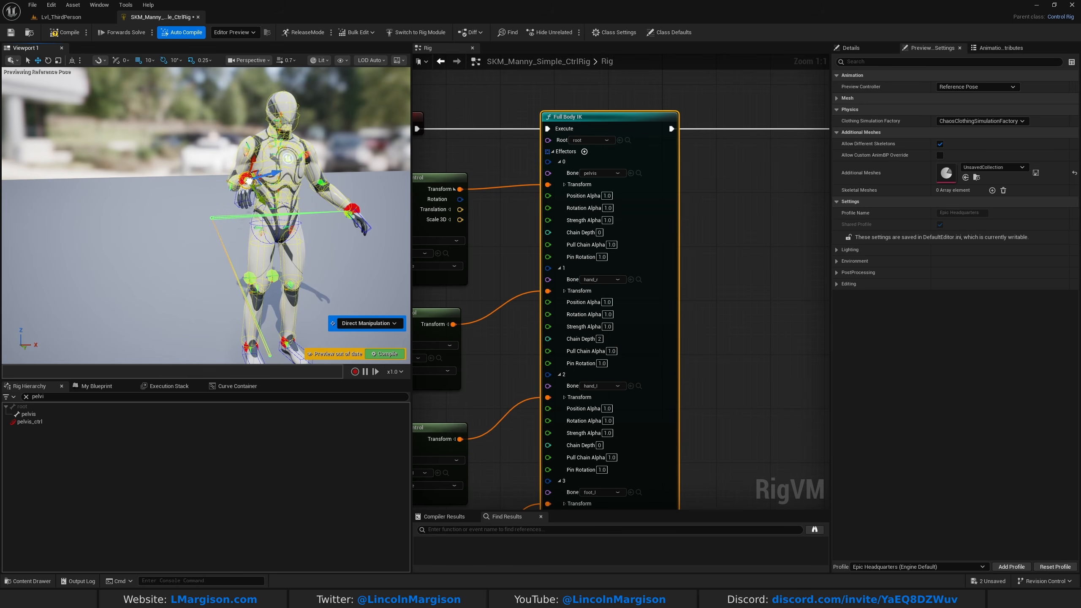
right_click_drag(382, 216, 451, 232)
left_click_drag(156, 253, 201, 251)
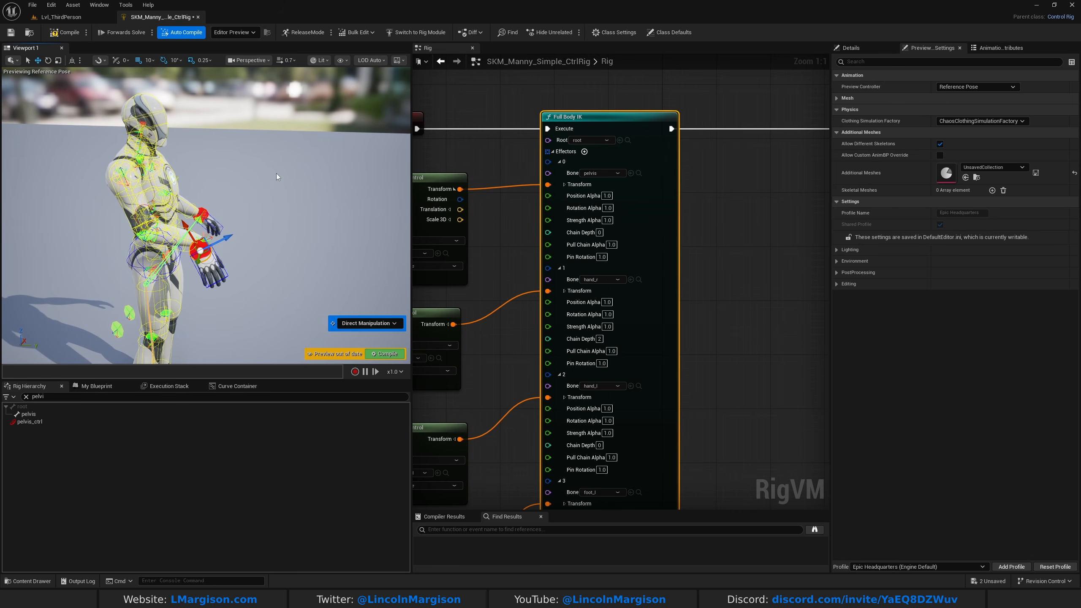
- Select the Step Physics Solver node after Full Body IK to examine its settings
left_click(742, 257)
right_click_drag(178, 157, 246, 162)
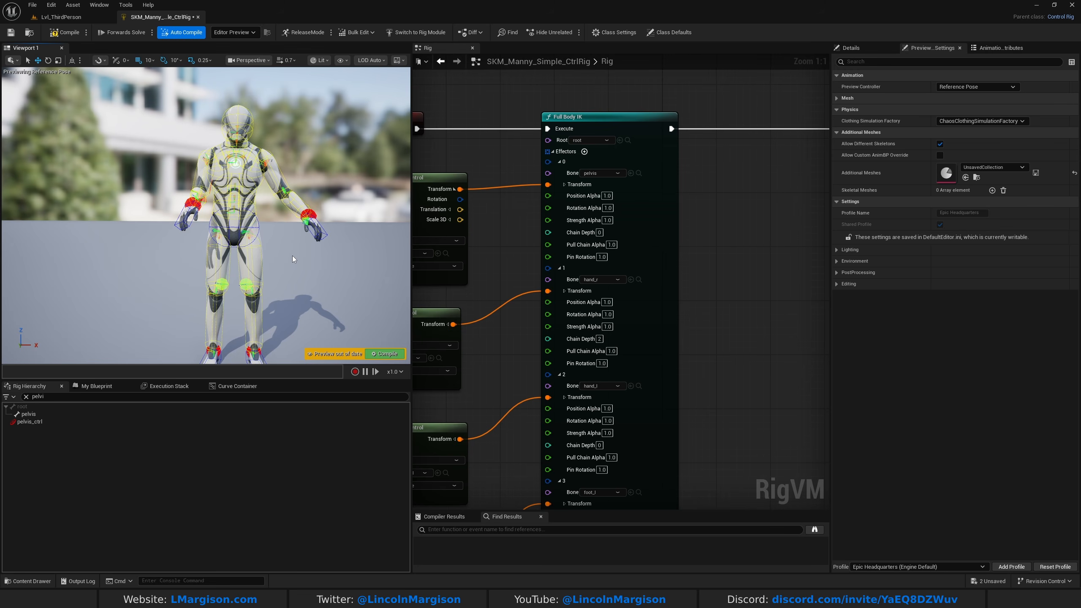
right_click_drag(715, 172, 487, 174)
left_click_drag(593, 79, 678, 275)
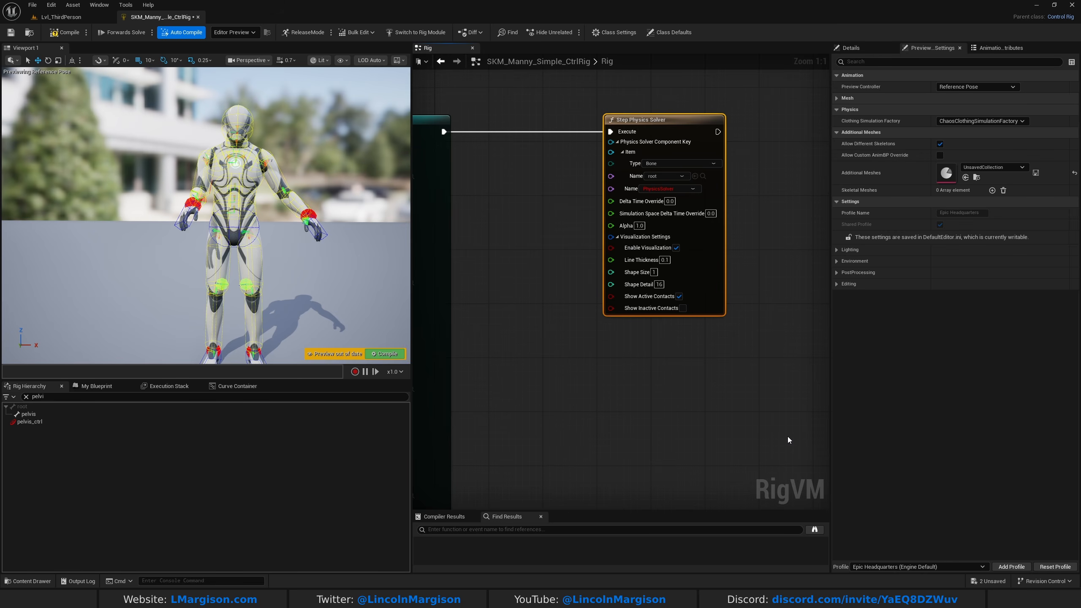
right_click_drag(516, 225, 572, 256)
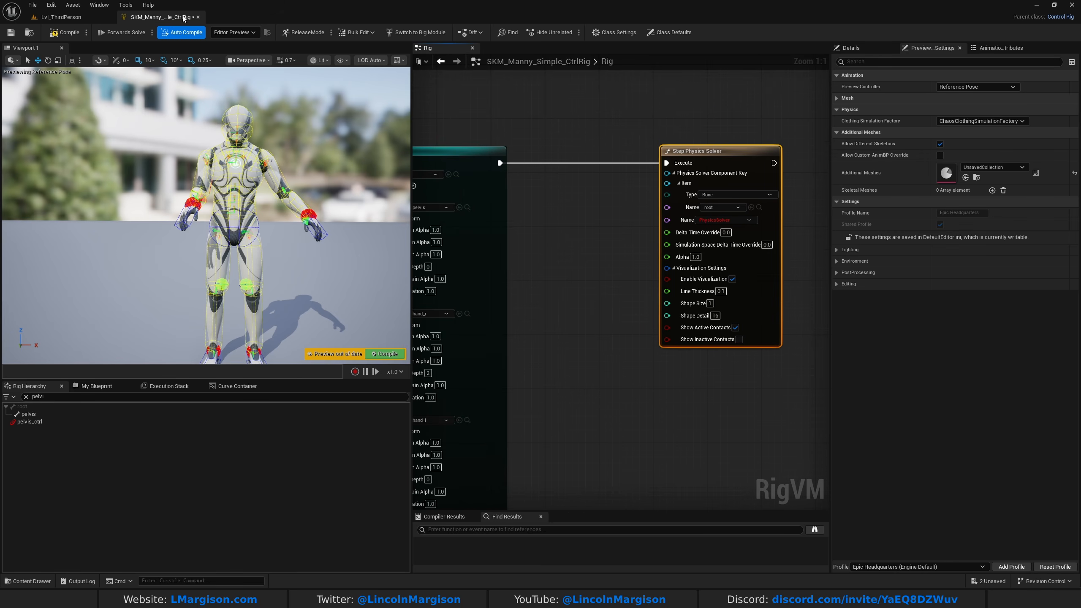
- Move hand_r_ctrl in the viewport and select hand_l_ctrl to compare how the two arms respond
left_click_drag(284, 160, 327, 180, "alt")
mouse_move(172, 235)
right_mouse_down()
mouse_move(196, 264)
mouse_move(171, 235)
right_mouse_up()
left_click_drag(173, 219, 139, 229)
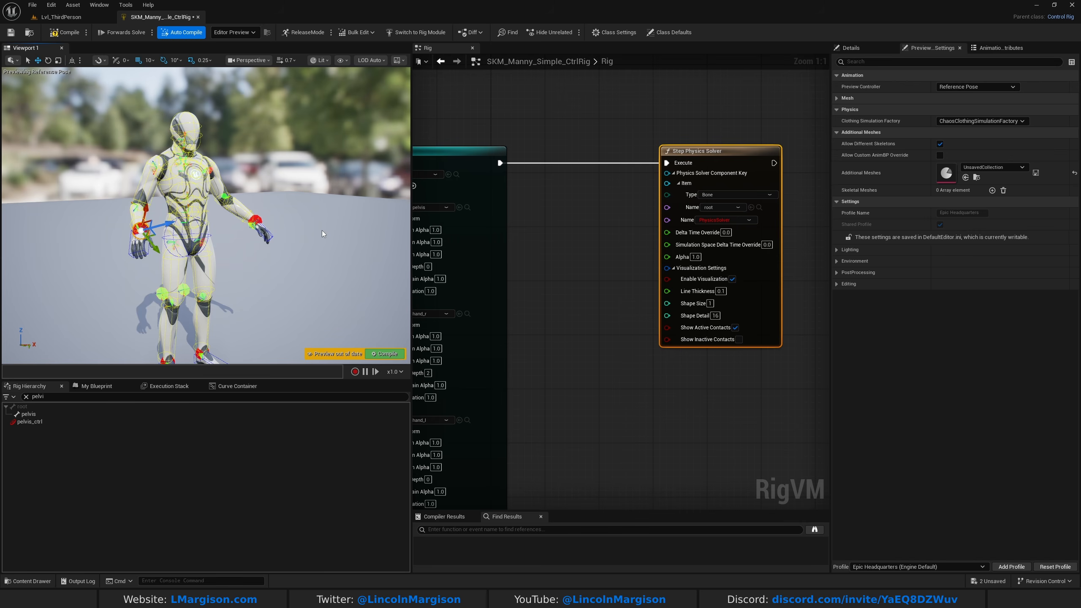
left_click_drag(322, 230, 294, 218, "alt")
left_click(251, 207)
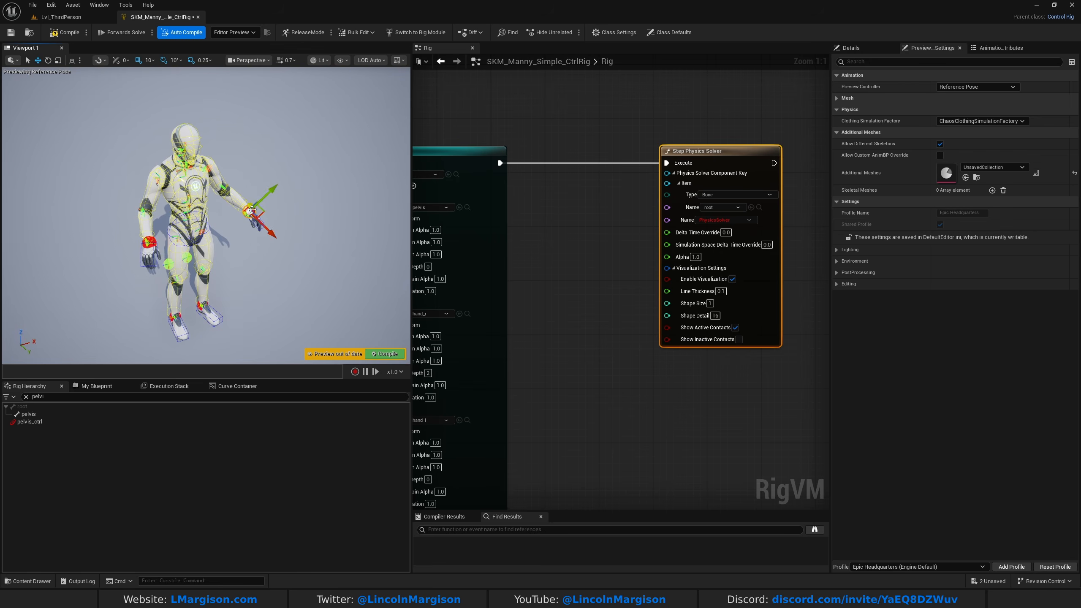
- Test the physics response by moving the mannequin's left and right hand controls in the preview viewport
key("f")
left_click_drag(228, 252, 228, 252, "alt")
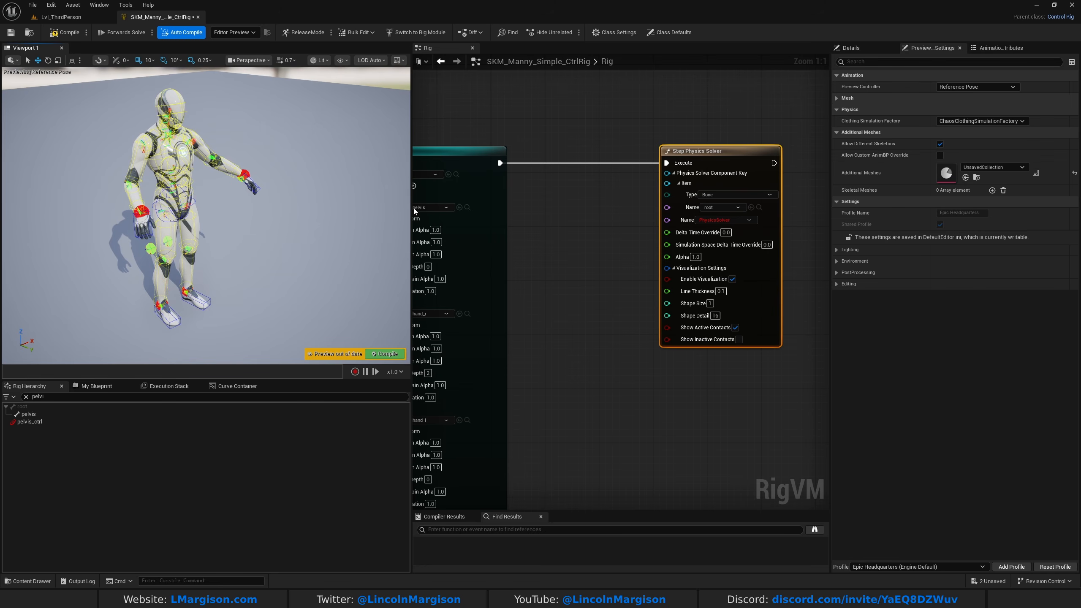
left_click(61, 185)
right_click_drag(61, 184, 61, 185)
key("s")
mouse_move(284, 194)
left_mouse_down()
mouse_move(283, 206)
mouse_move(279, 184)
left_mouse_up()
left_click(136, 232)
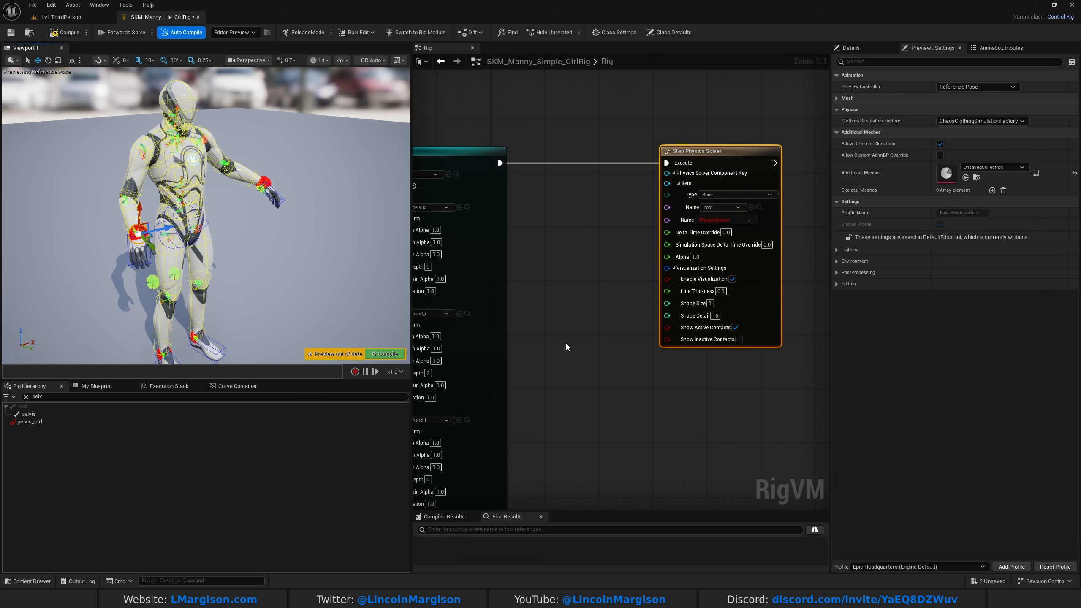
scroll(576, 352, "down", 1)
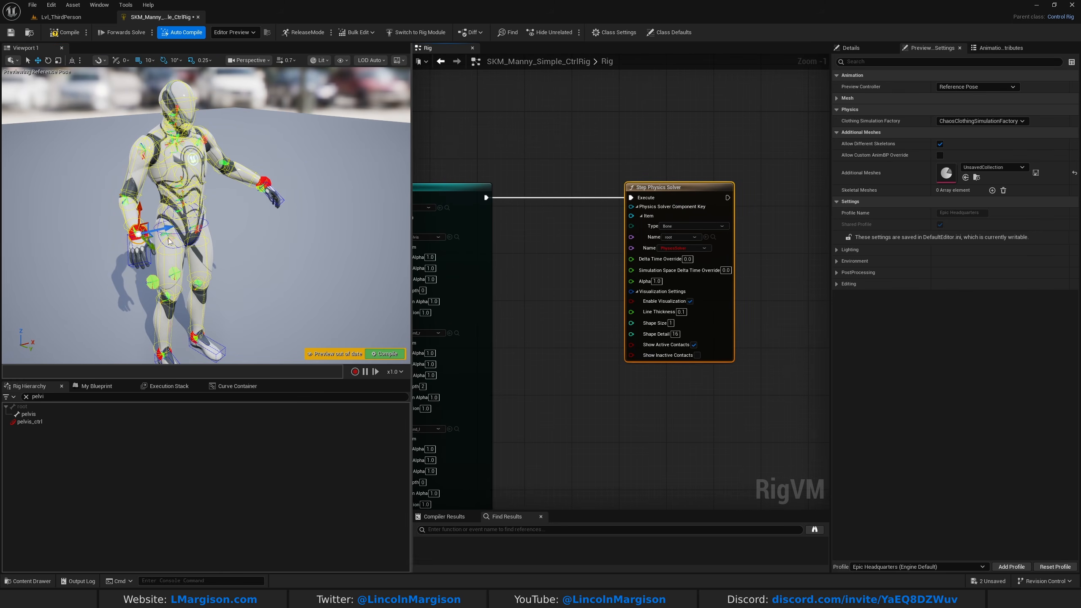
right_click_drag(153, 232, 106, 232)
key("s")
left_click_drag(194, 214, 160, 211)
- Locate the Angular Strength setting of the Make Articulation Drive Data node, recompile the rig and test the right hand control
scroll(599, 308, "down", 3)
right_click_drag(599, 308, 415, 401)
scroll(580, 281, "up", 4)
right_click_drag(628, 324, 653, 201)
left_click_drag(610, 298, 592, 473)
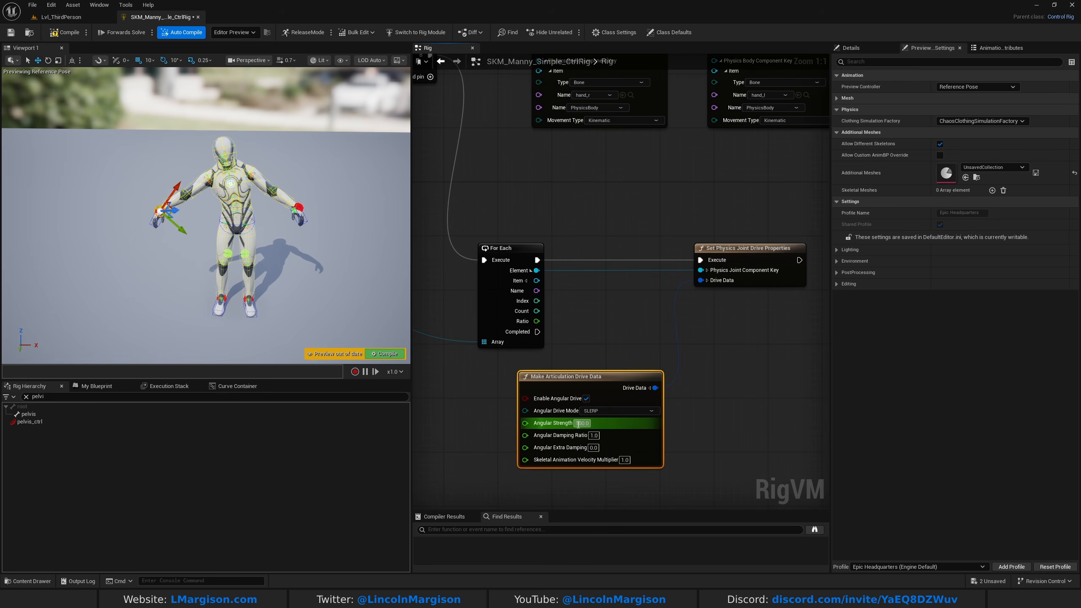
left_click(52, 33)
right_click_drag(145, 196, 134, 202)
left_click_drag(199, 215, 169, 218)
- Set the Step Physics Solver node's Alpha to 0.1 and recompile the rig
scroll(543, 191, "down", 4)
right_click_drag(543, 191, 826, 132)
scroll(677, 232, "up", 4)
right_click_drag(676, 232, 628, 315)
left_click_drag(528, 144, 764, 443)
left_click(732, 430)
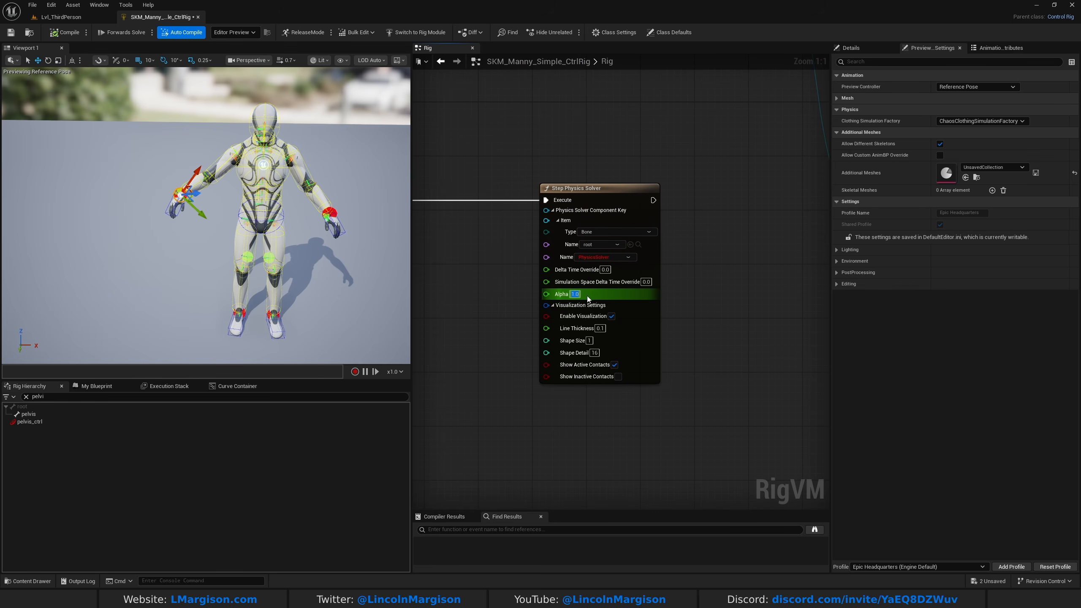
mouse_move(180, 195)
left_mouse_down()
mouse_move(183, 174)
mouse_move(167, 196)
left_mouse_up()
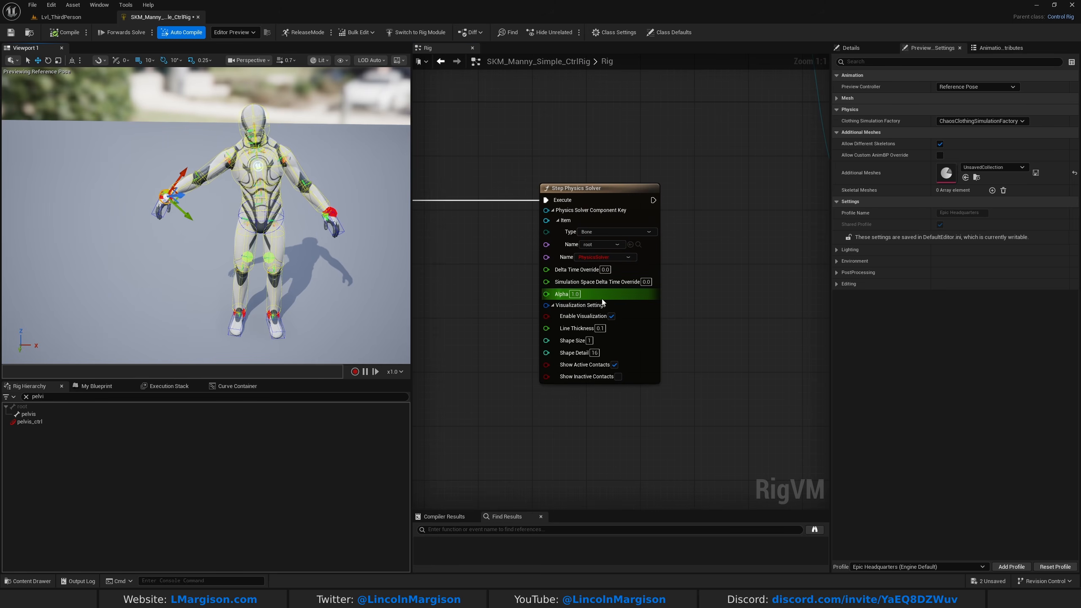
left_click(579, 294)
type("0.1")
key("Return")
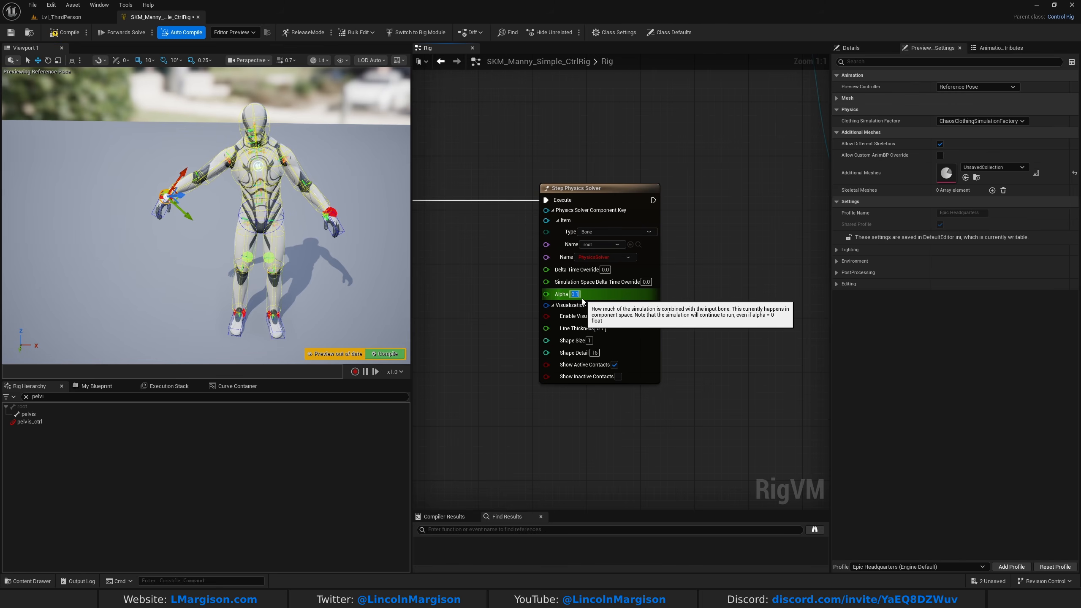
left_click(63, 35)
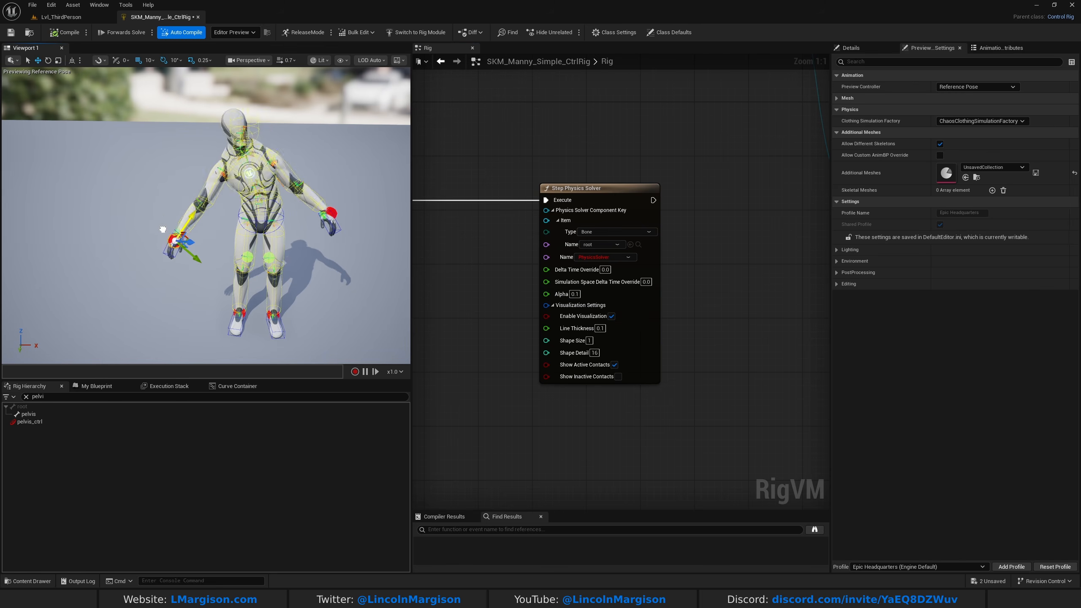
- Set the Step Physics Solver node's Alpha to 0.5 and recompile the rig
scroll(199, 135, "up", 5)
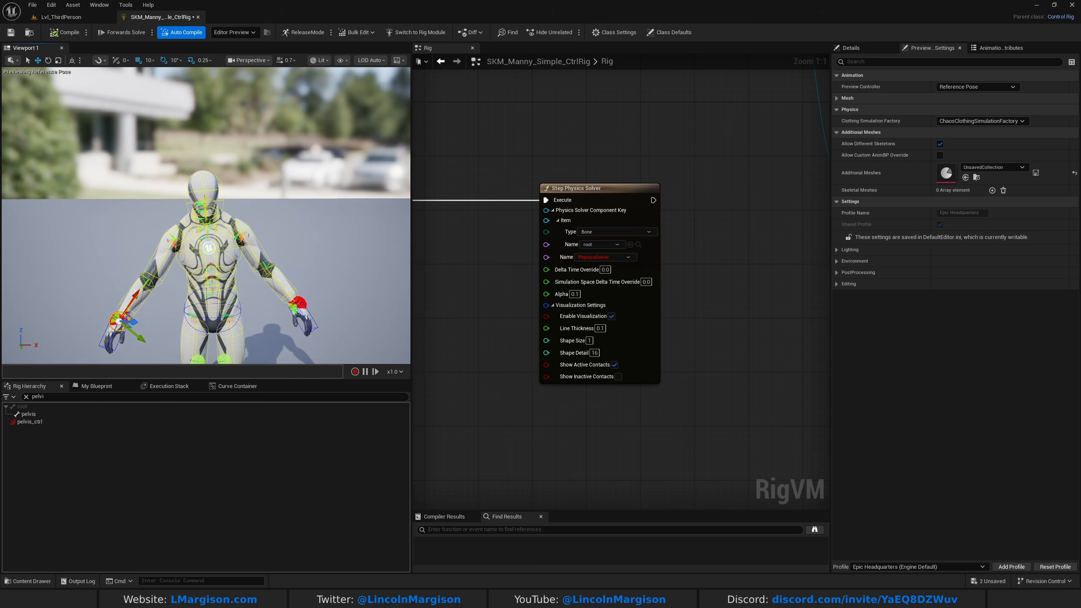
scroll(199, 135, "down", 4)
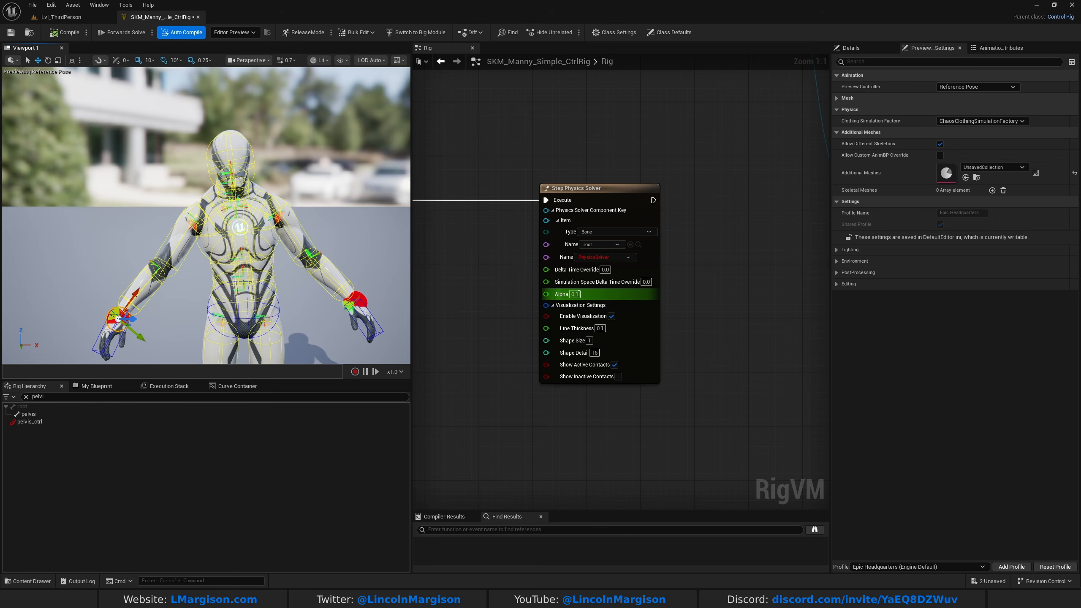
type("0.5")
key("Return")
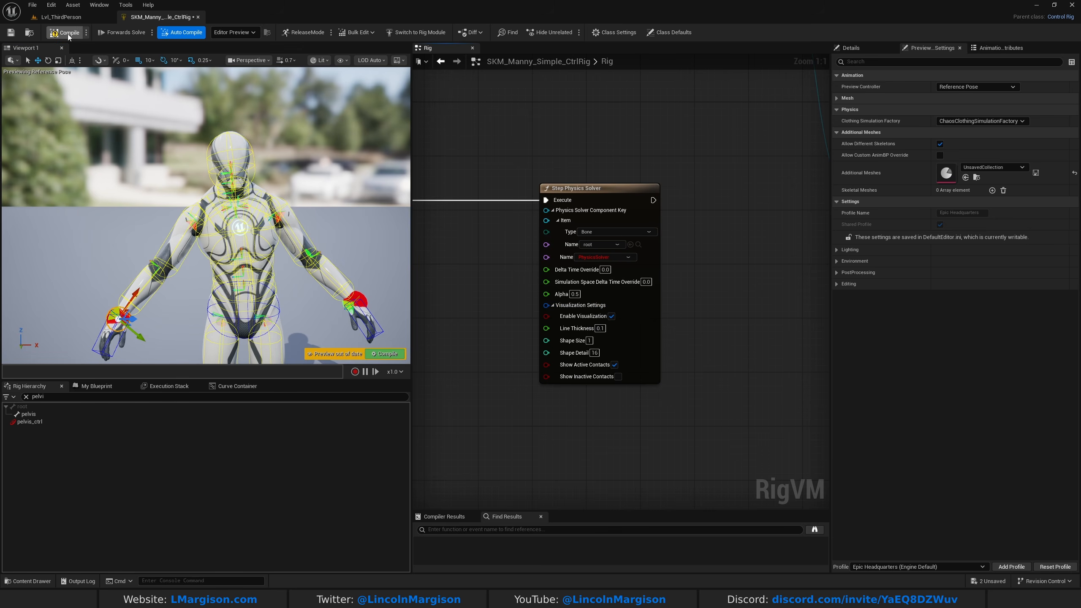
left_click(65, 33)
- Raise and move the mannequin's right hand control outward to test the blended simulation
right_click_drag(124, 320, 230, 354)
left_click_drag(191, 300, 225, 265)
right_click_drag(224, 266, 174, 237)
left_click_drag(154, 205, 108, 191)
- Set the Step Physics Solver's Alpha to 0.25, recompile, and try moving the right hand control
type("0.25")
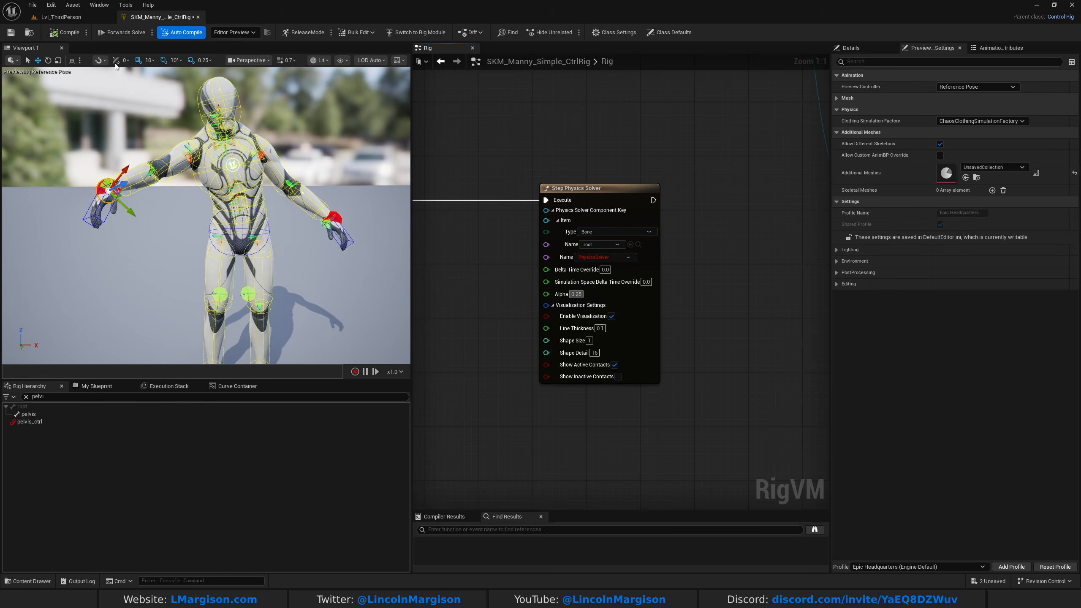
key("Return")
left_click(64, 33)
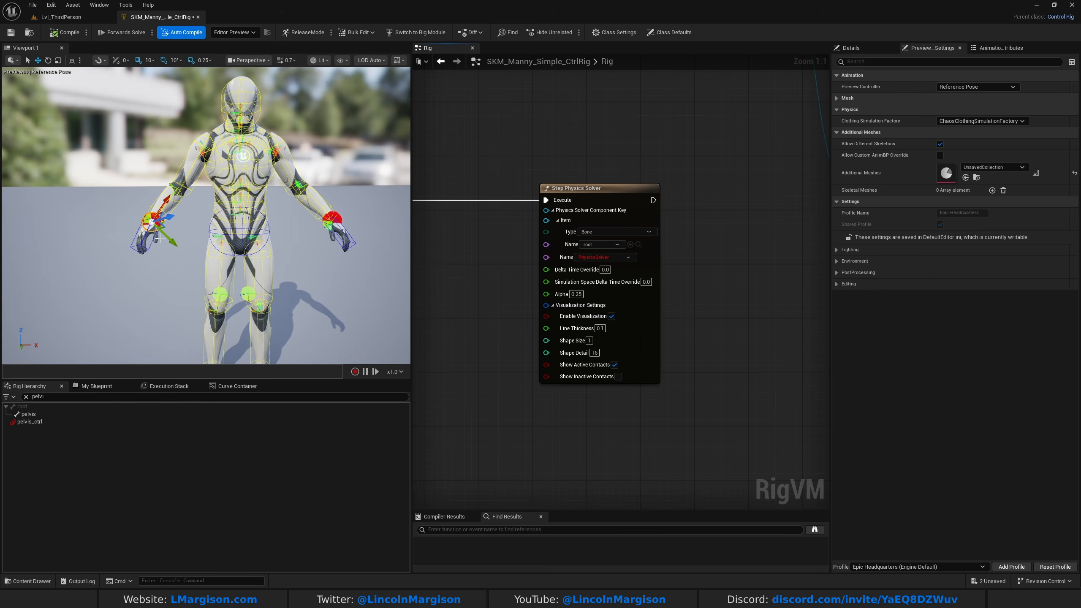
left_click_drag(156, 200, 127, 241)
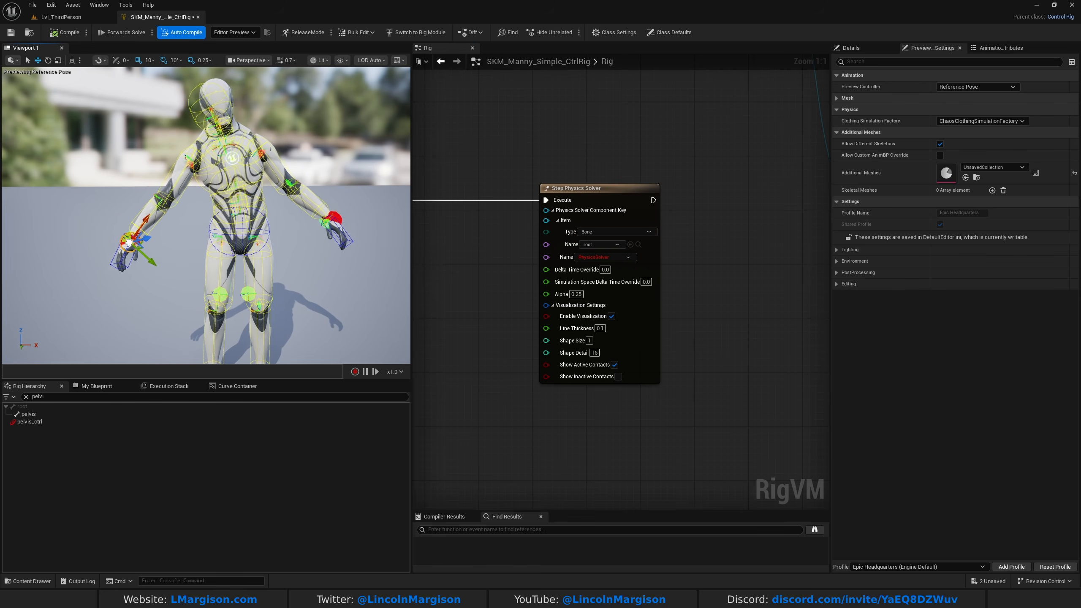
- Disable Enable Visualization on the Step Physics Solver node, recompile, and test both hand controls
left_click(612, 316)
left_click(68, 37)
mouse_move(156, 223)
left_mouse_down()
mouse_move(116, 246)
mouse_move(175, 223)
left_mouse_up()
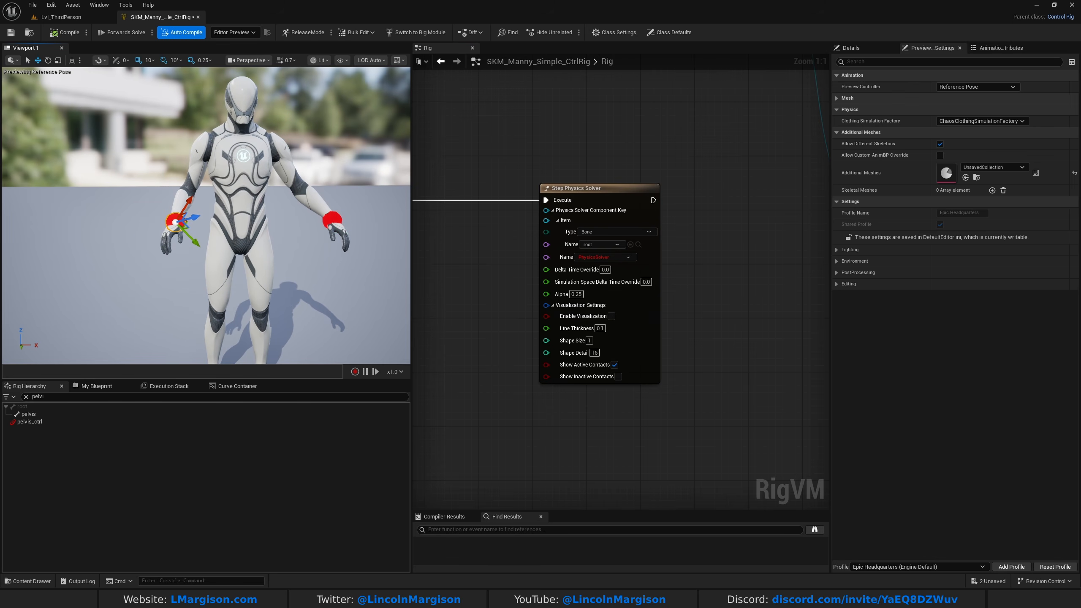
left_click_drag(337, 221, 362, 163)
- Enlarge the preview viewport over the graph and hierarchy areas and frame the whole mannequin
left_click_drag(412, 204, 800, 209)
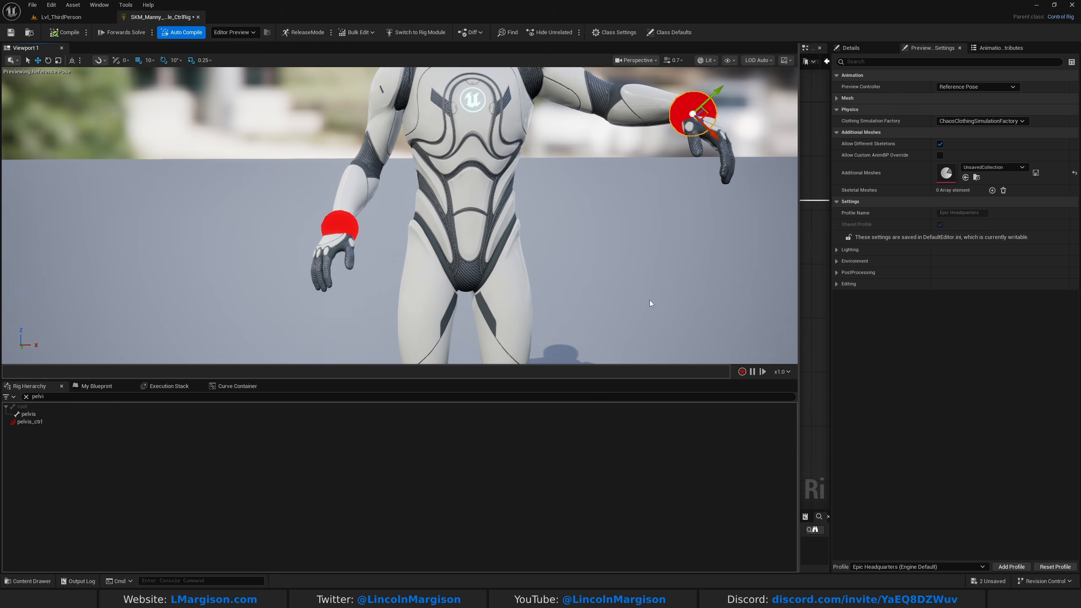
left_click_drag(536, 381, 536, 542)
key("s")
right_click_drag(469, 298, 447, 303)
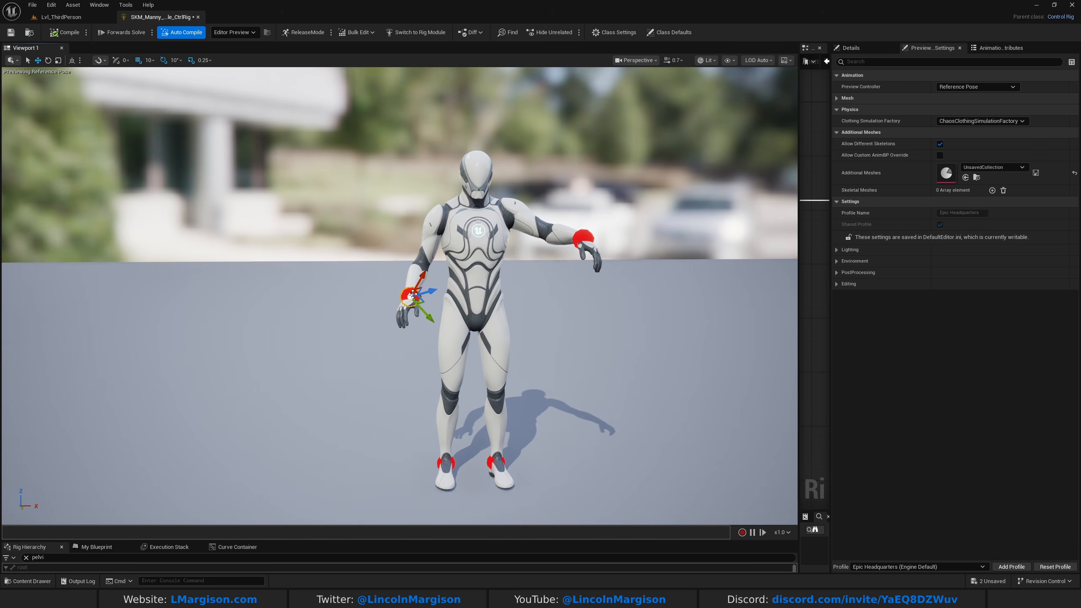
- Move both hand controls through several positions in the enlarged viewport to check how the body follows
left_click_drag(411, 293, 397, 316)
left_click_drag(582, 240, 531, 285)
mouse_move(415, 317)
left_mouse_down()
mouse_move(462, 237)
mouse_move(406, 315)
left_mouse_up()
key("w")
mouse_move(435, 337)
right_mouse_down()
mouse_move(425, 358)
mouse_move(435, 336)
right_mouse_up()
left_click_drag(395, 327, 363, 315)
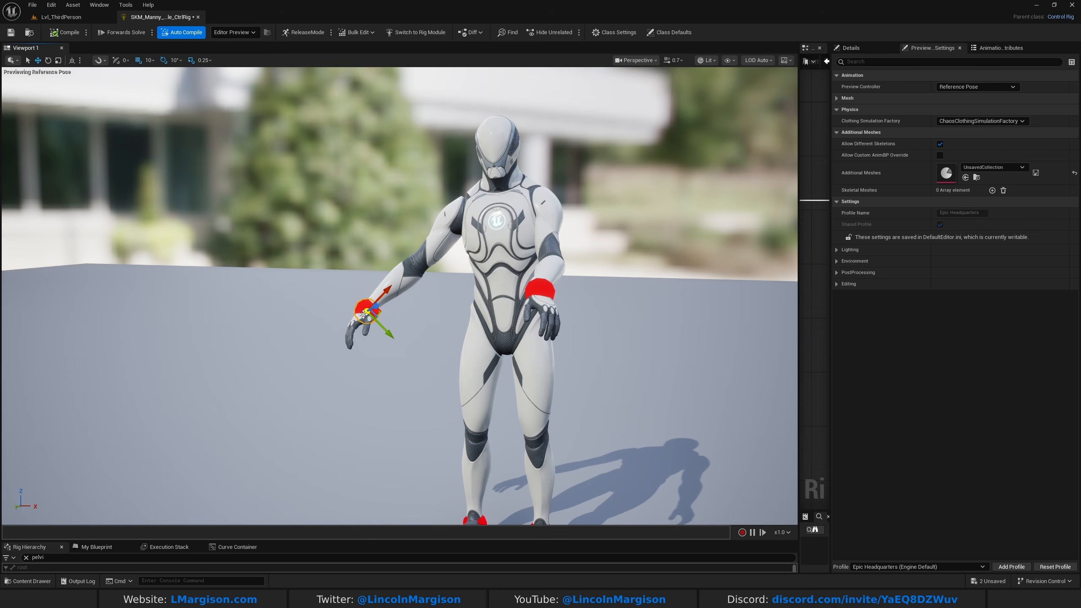
mouse_move(367, 312)
left_mouse_down()
mouse_move(331, 321)
mouse_move(375, 313)
mouse_move(362, 319)
mouse_move(365, 308)
mouse_move(367, 320)
left_mouse_up()
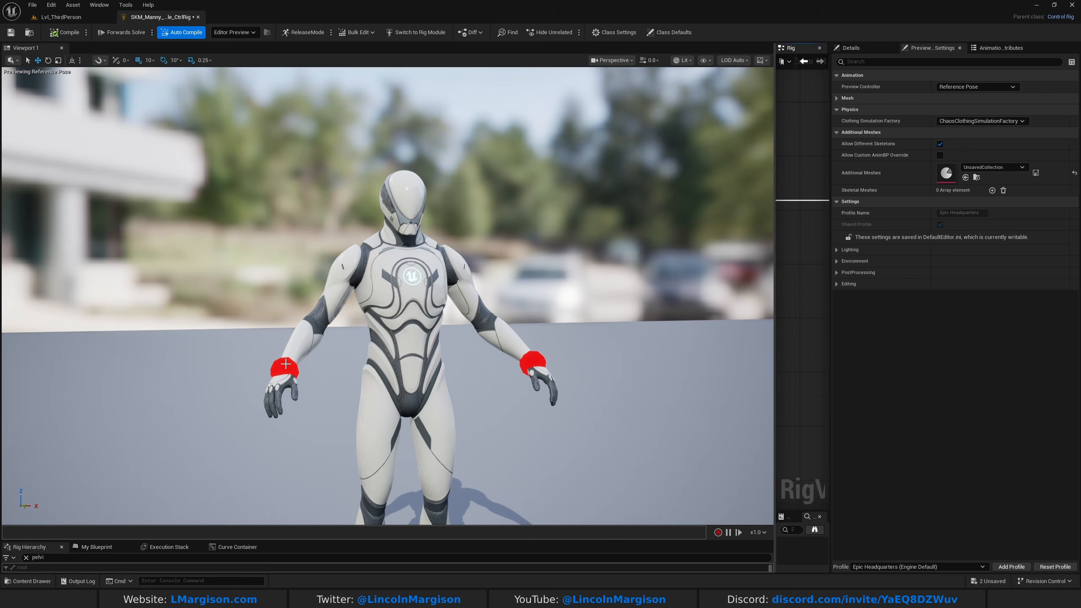
- Swing the right hand control across the body and back while viewing the mannequin from different angles
left_click_drag(287, 372, 344, 358)
key("a")
right_click_drag(345, 358, 447, 370)
left_click_drag(393, 338, 464, 319)
key("d")
right_click_drag(465, 319, 319, 290)
right_click_drag(447, 362, 489, 317)
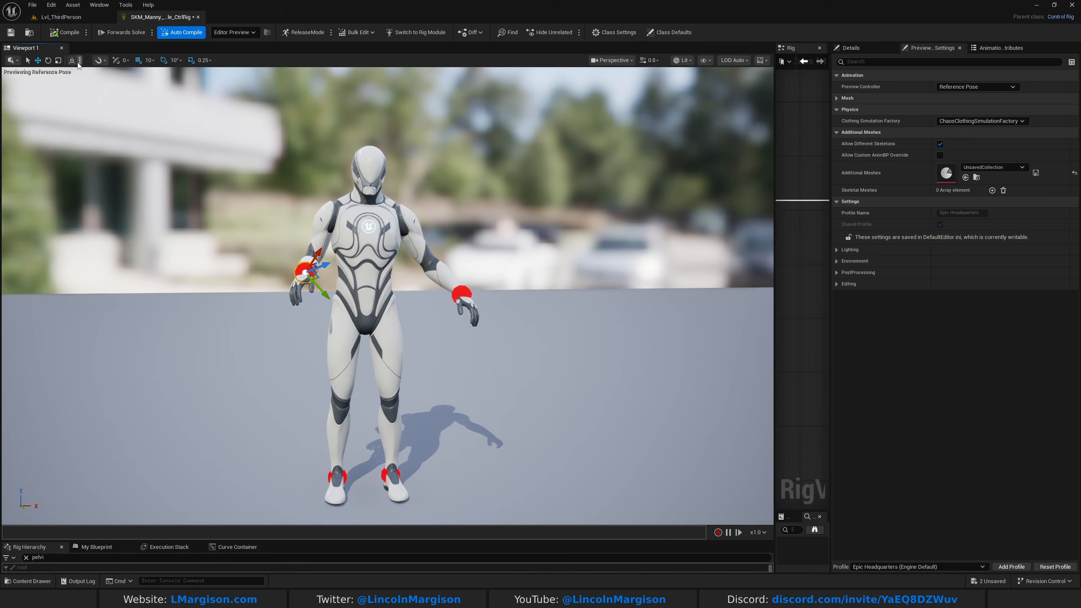
- Recompile the rig and shrink the viewport so the graph and rig hierarchy are usable again
left_click(72, 35)
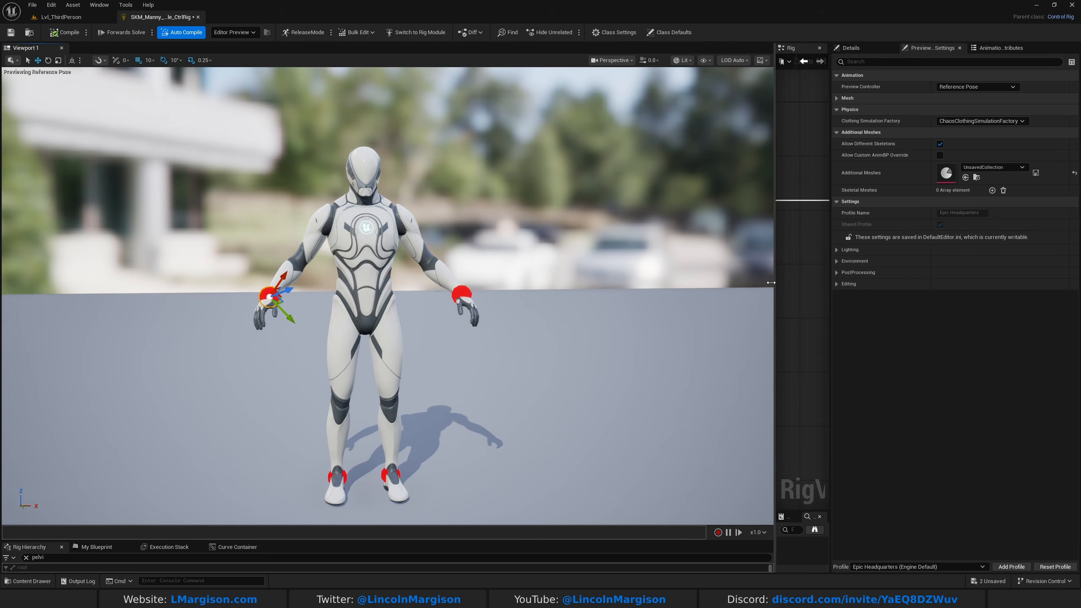
left_click_drag(772, 284, 344, 297)
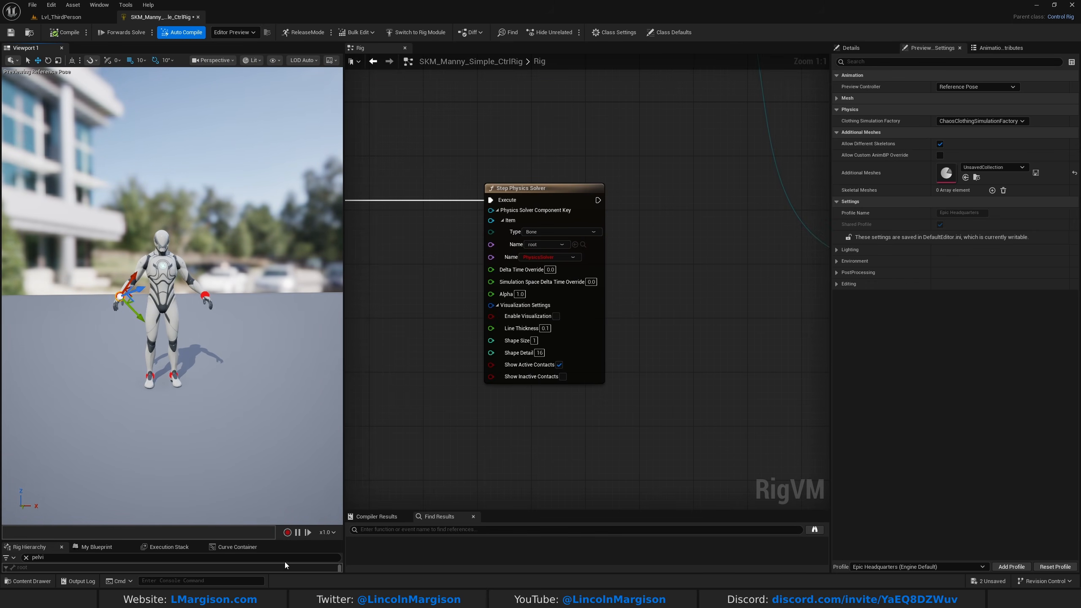
left_click_drag(290, 540, 307, 377)
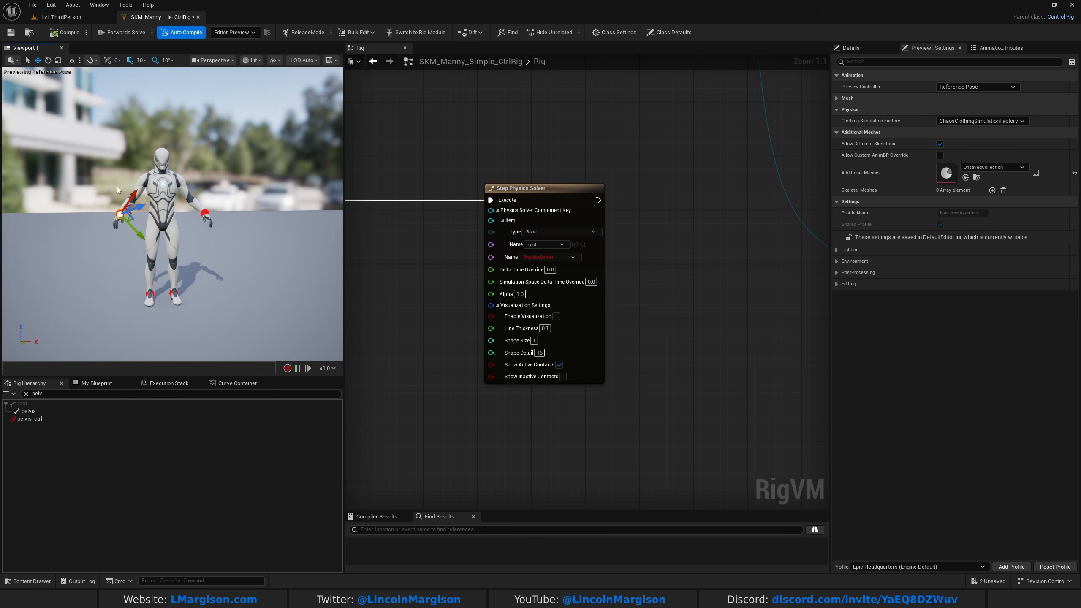
- Clear the hierarchy search filter, add a Rig Physics Body Component to the root bone, and recompile the rig
left_click(25, 394)
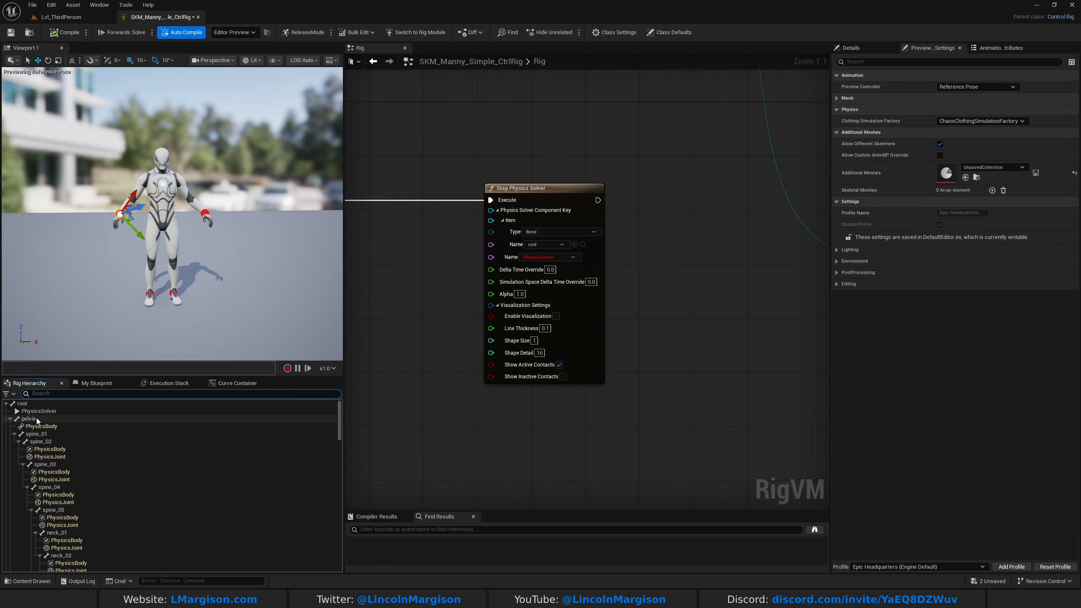
left_click(30, 406)
right_click(28, 408)
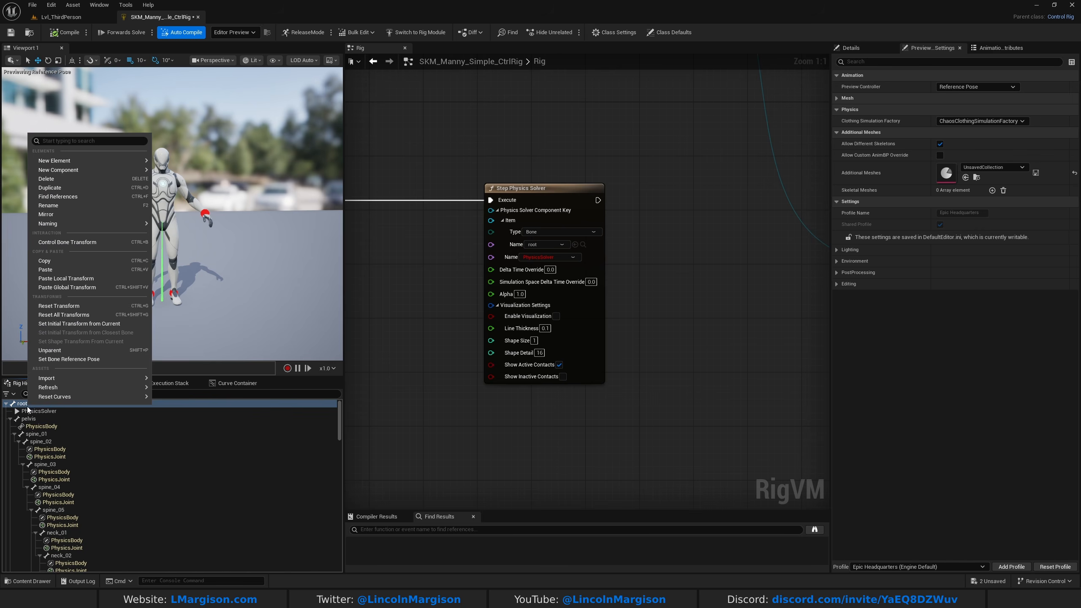
mouse_move(64, 170)
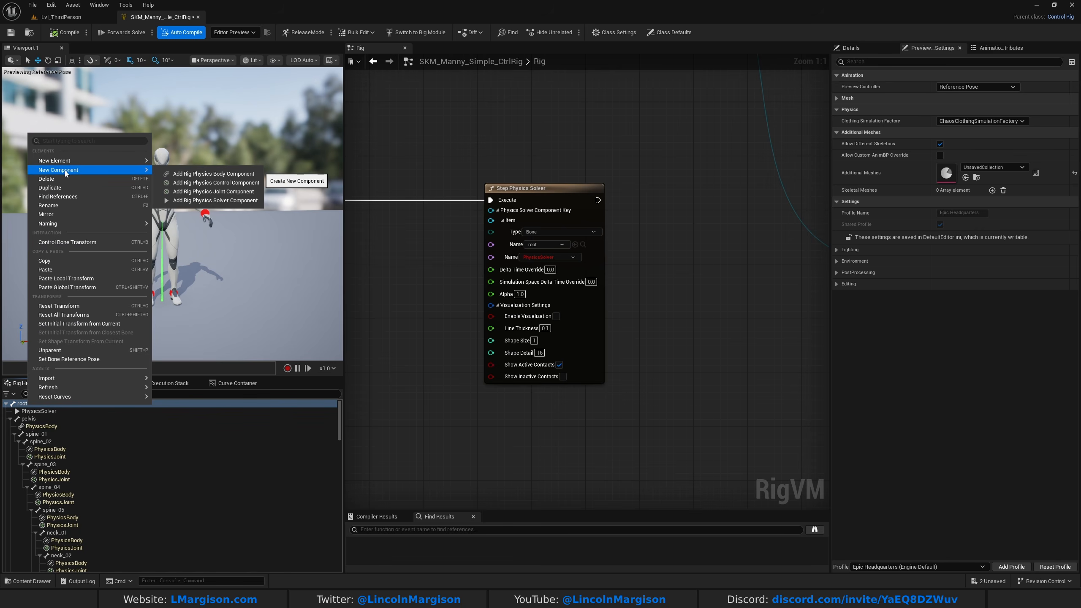
left_click(180, 174)
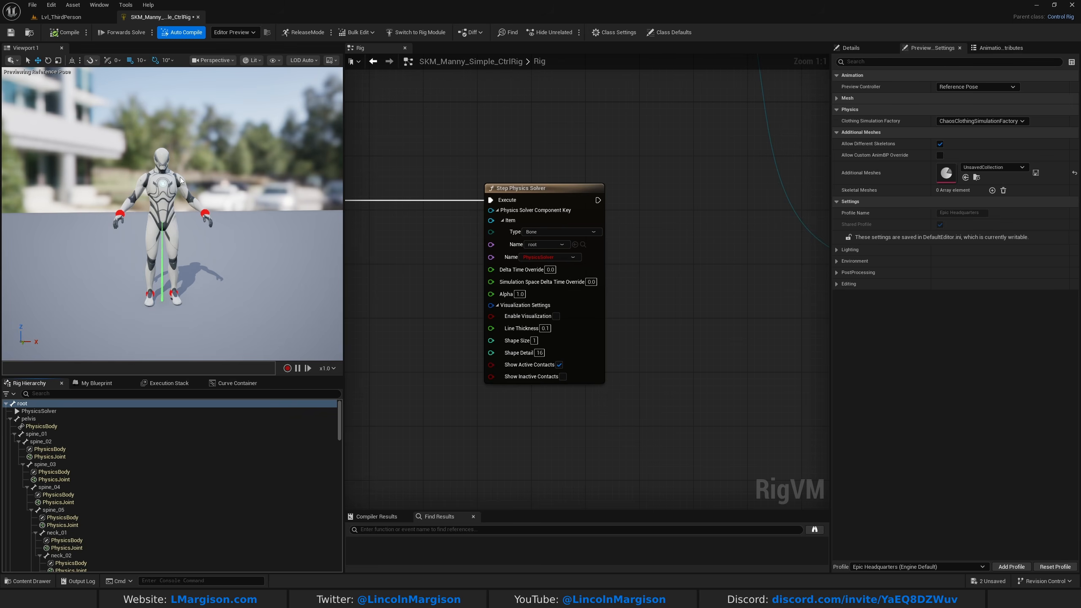
left_click(56, 34)
- Show the root PhysicsBody's details and expand its first capsule shape to inspect the dimensions
scroll(610, 297, "down", 5)
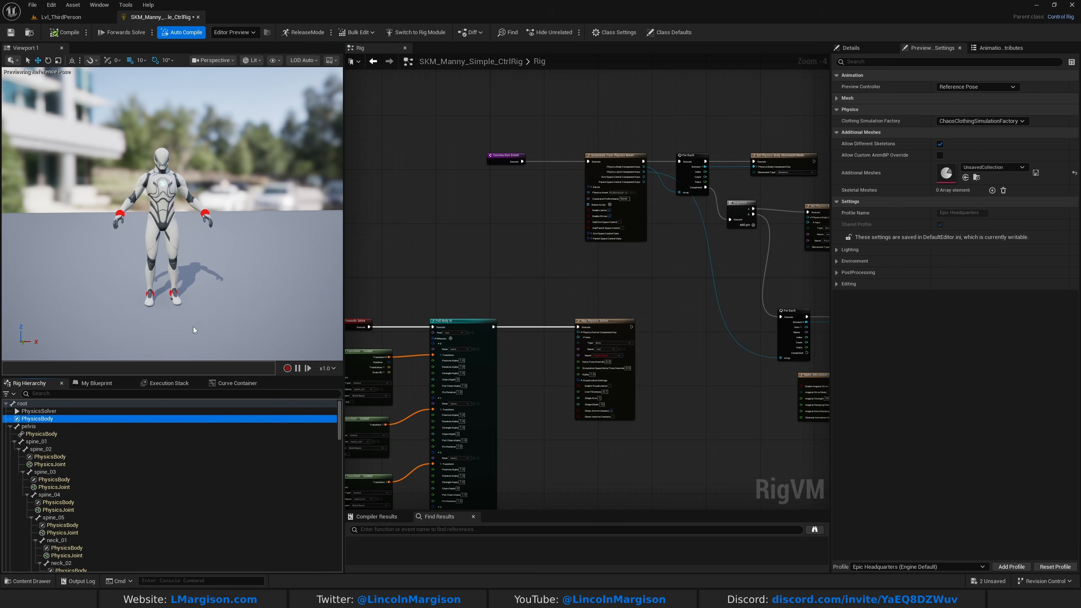
left_click(860, 49)
left_click(836, 269)
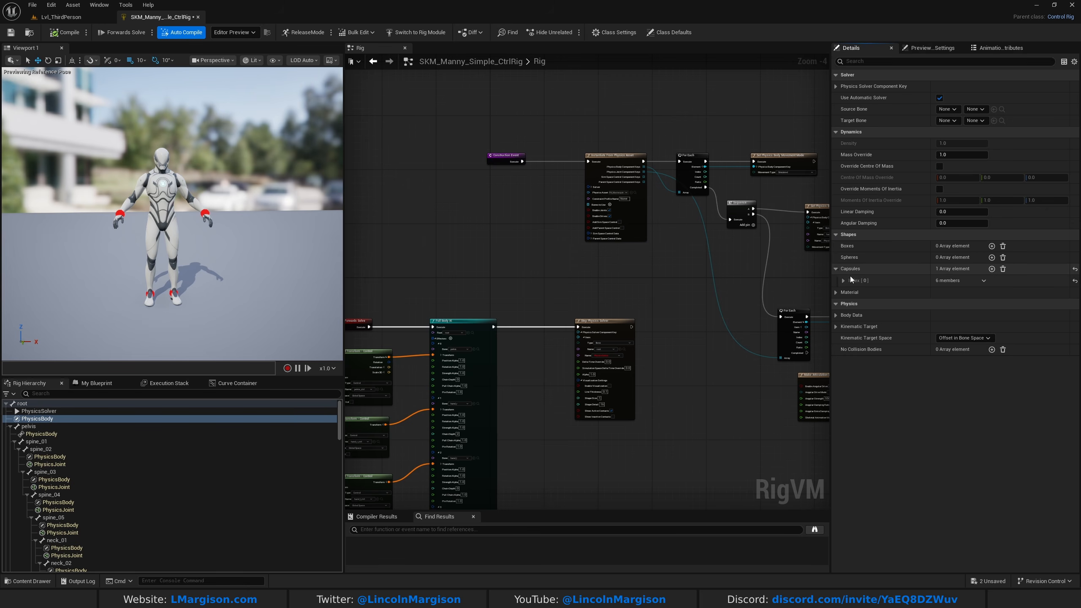
left_click(844, 281)
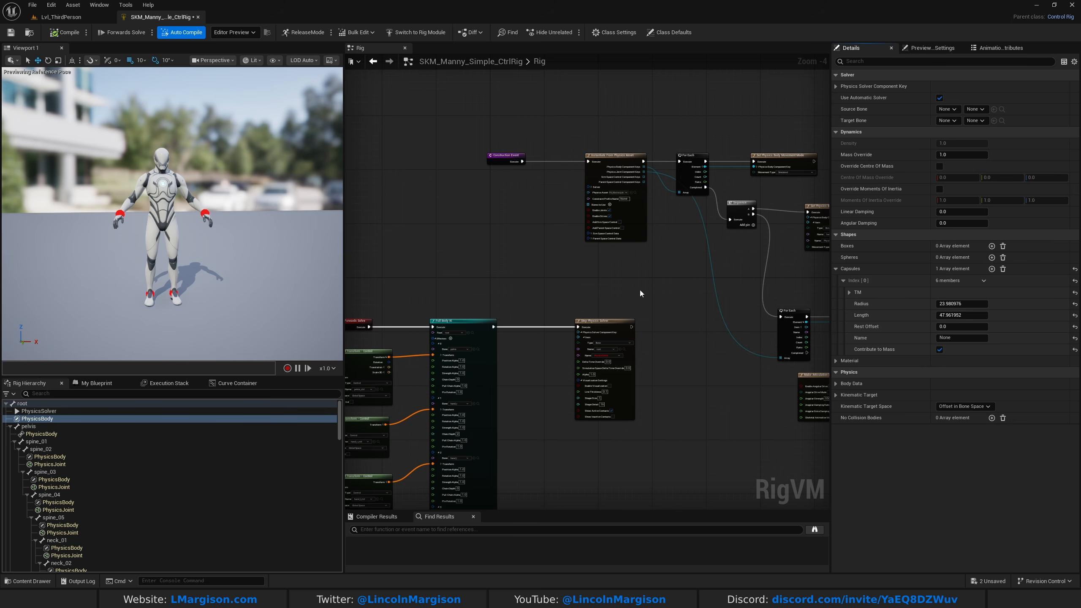
- Turn on Enable Visualization for the Step Physics Solver node and set its Line Thickness to 1
scroll(589, 427, "up", 4)
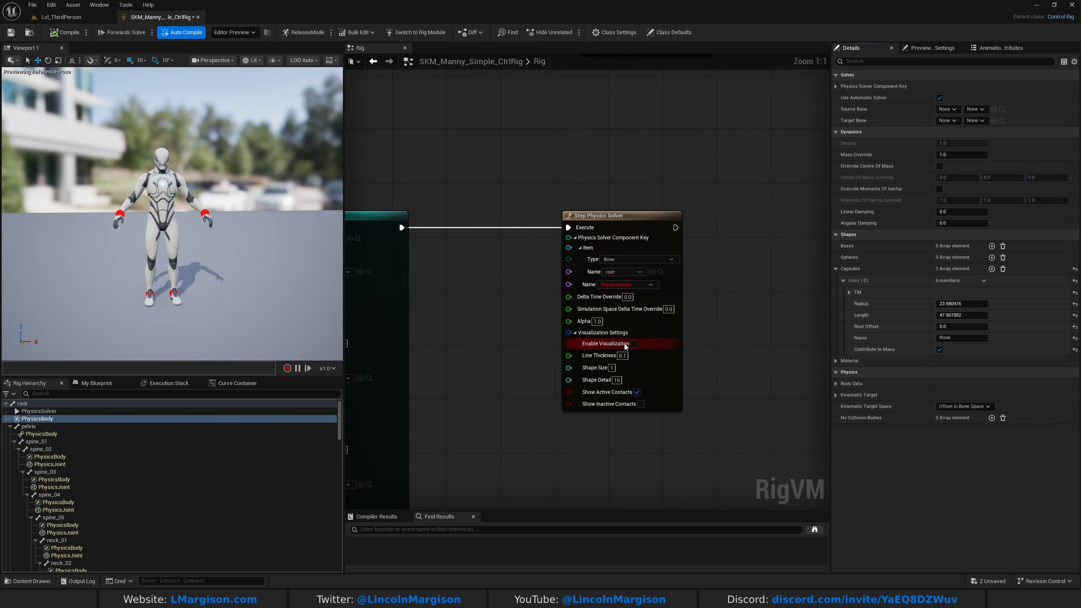
left_click_drag(527, 160, 676, 382)
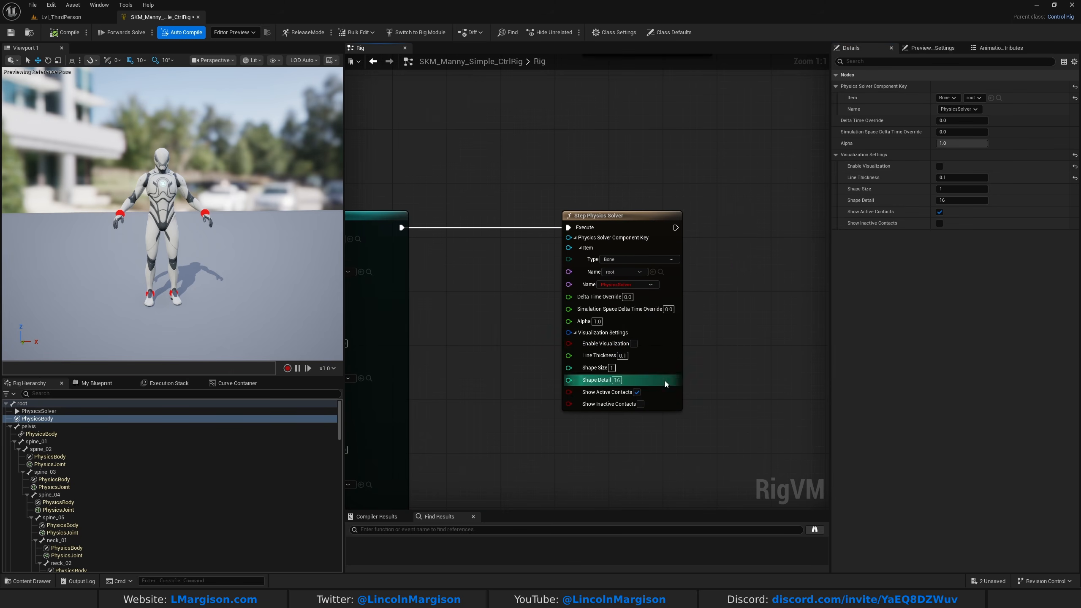
left_click(634, 344)
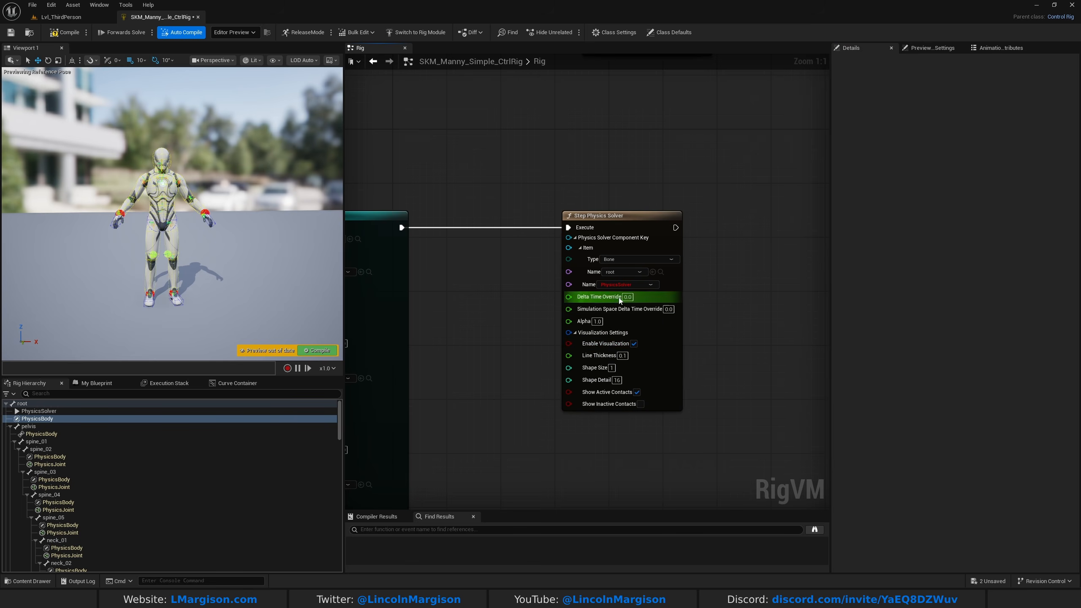
left_click(622, 356)
type("1")
key("Return")
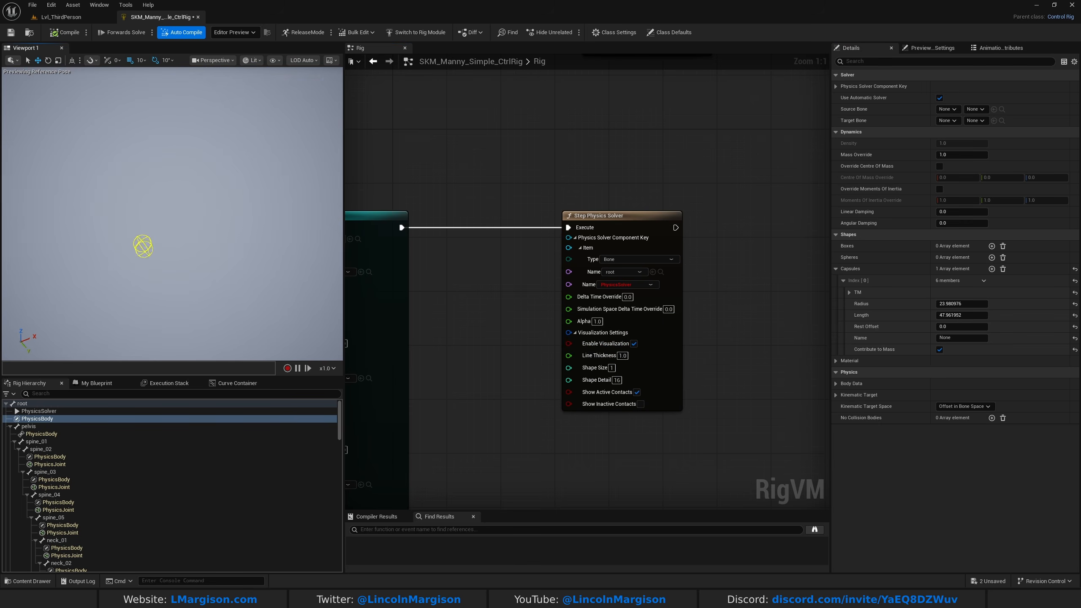
right_click_drag(172, 239, 172, 141)
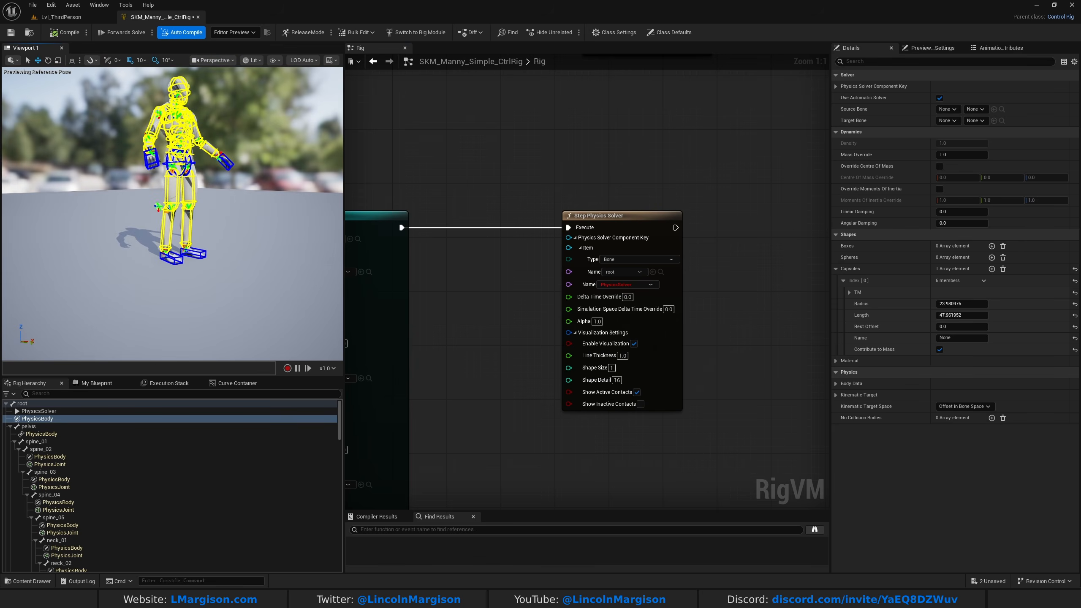
- Recompile the rig to restart the simulation and examine from several angles how the root's physics body behaves
left_click(72, 35)
right_click_drag(156, 200, 156, 294)
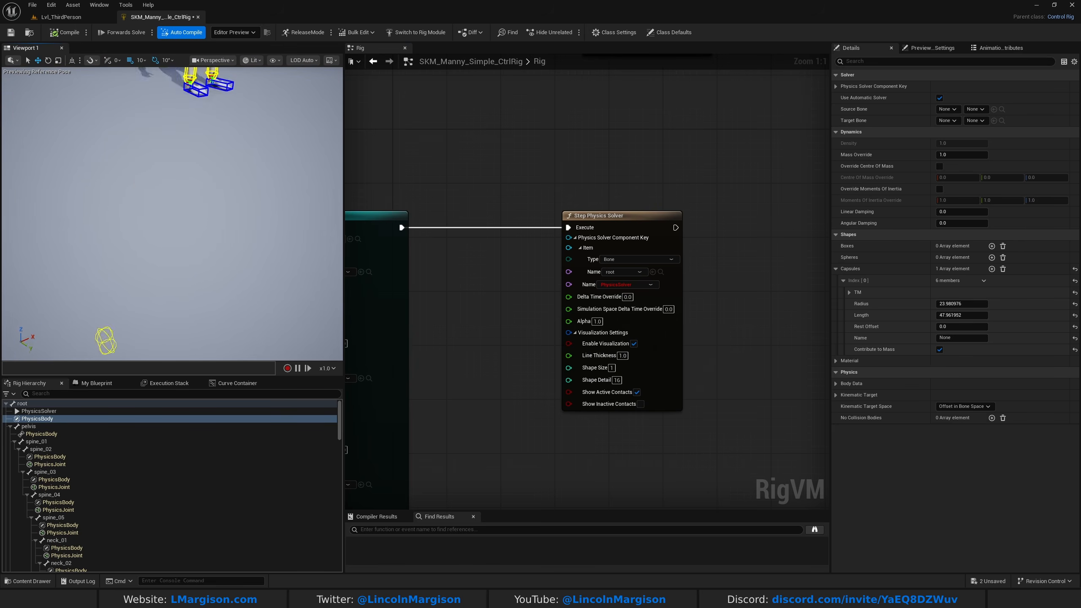
right_click_drag(156, 200, 155, 107)
left_click(62, 36)
right_click_drag(276, 254, 200, 285)
key("s")
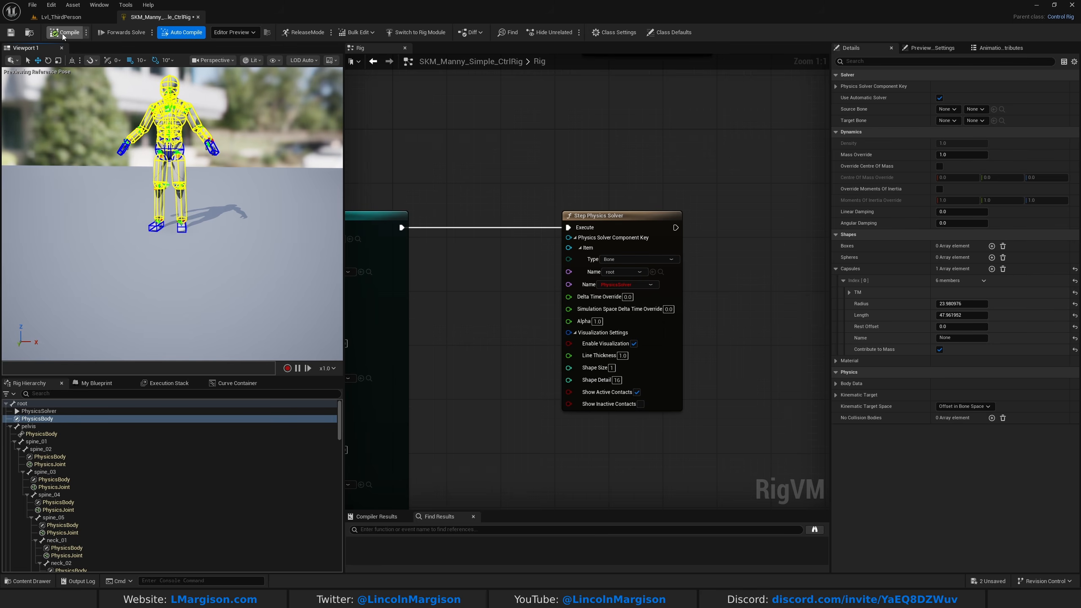
right_click_drag(194, 250, 174, 238)
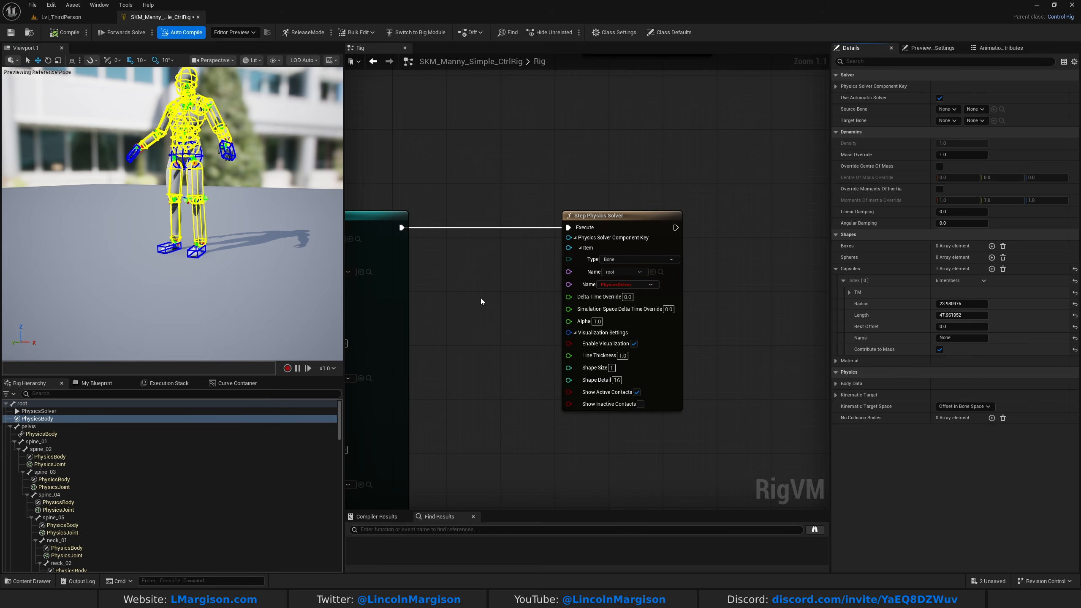
- Set the root PhysicsBody's Movement Type to Kinematic in its Body Data and recompile the rig
left_click(837, 384)
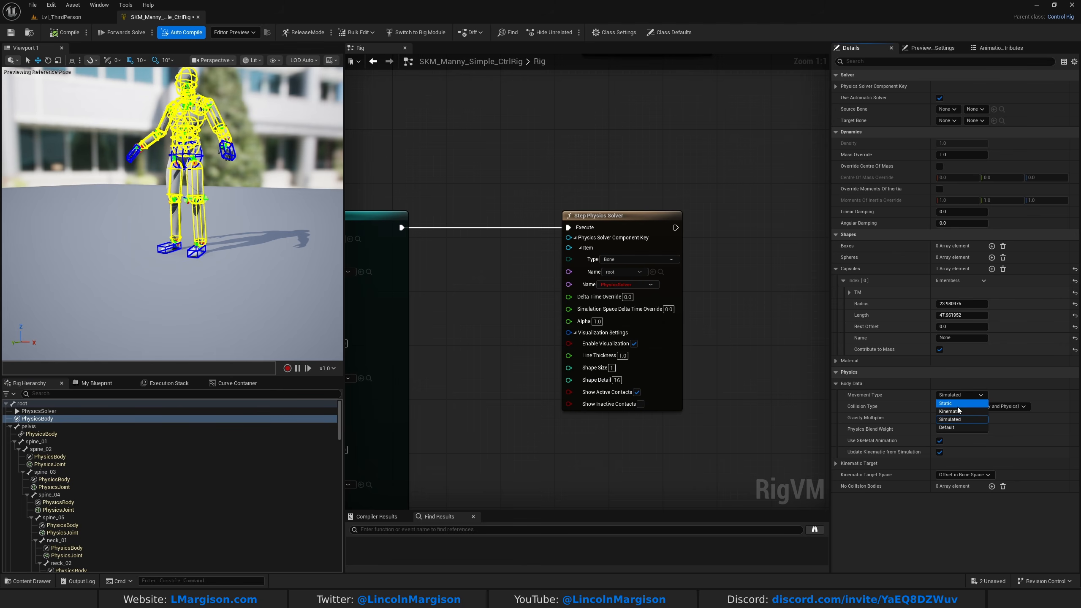
left_click(958, 411)
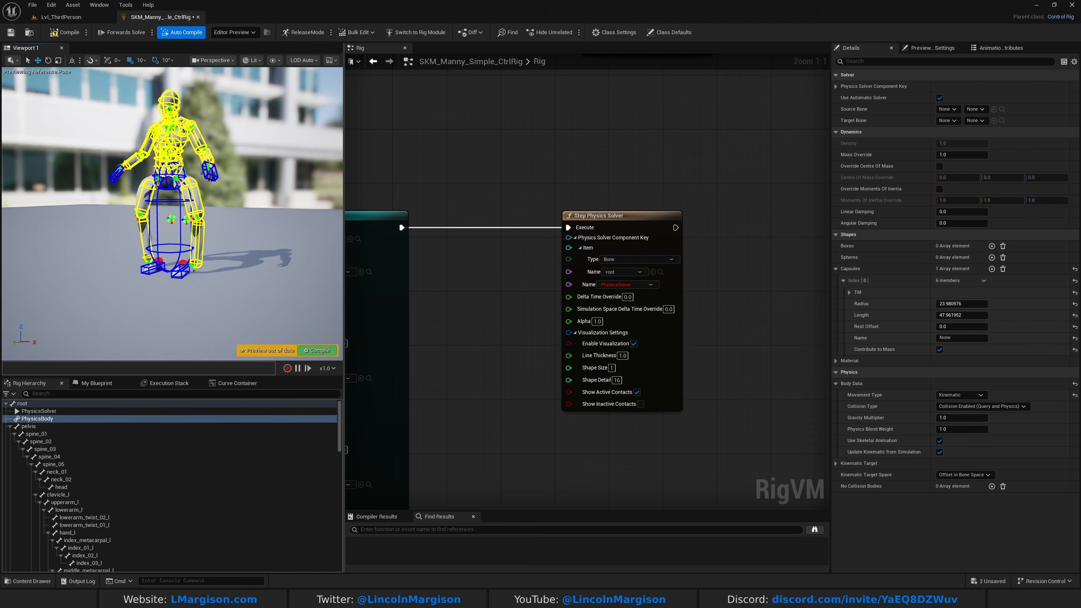
right_click_drag(233, 215, 205, 187)
left_click(69, 32)
right_click_drag(166, 152, 166, 152)
key("s")
scroll(159, 180, "up", 5)
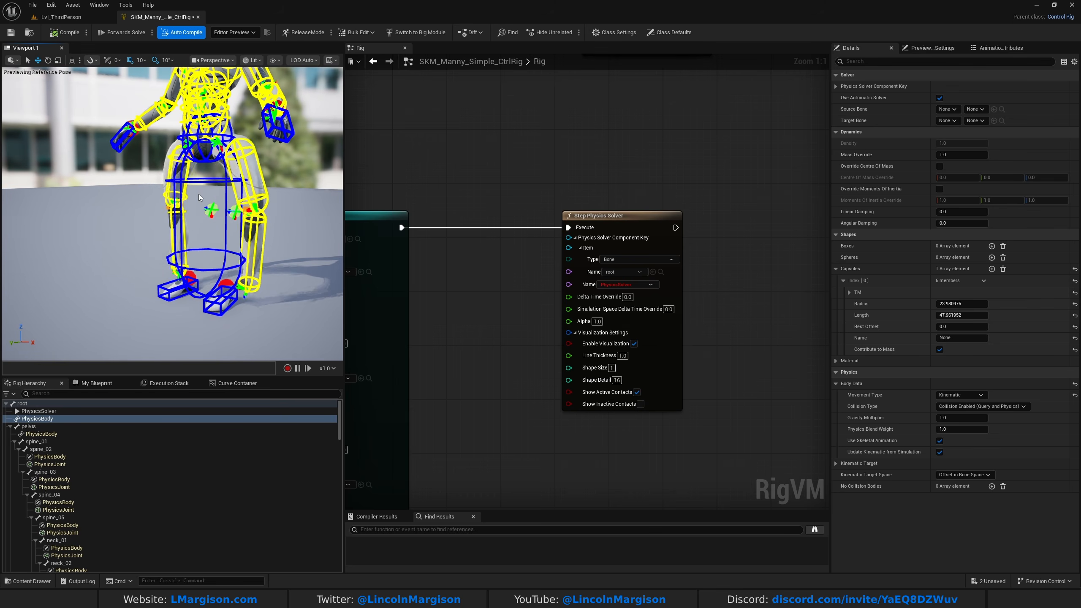
- Move foot_r_ctrl outward to test how the right leg interacts with the root capsule
right_click_drag(194, 150, 238, 150)
key("a")
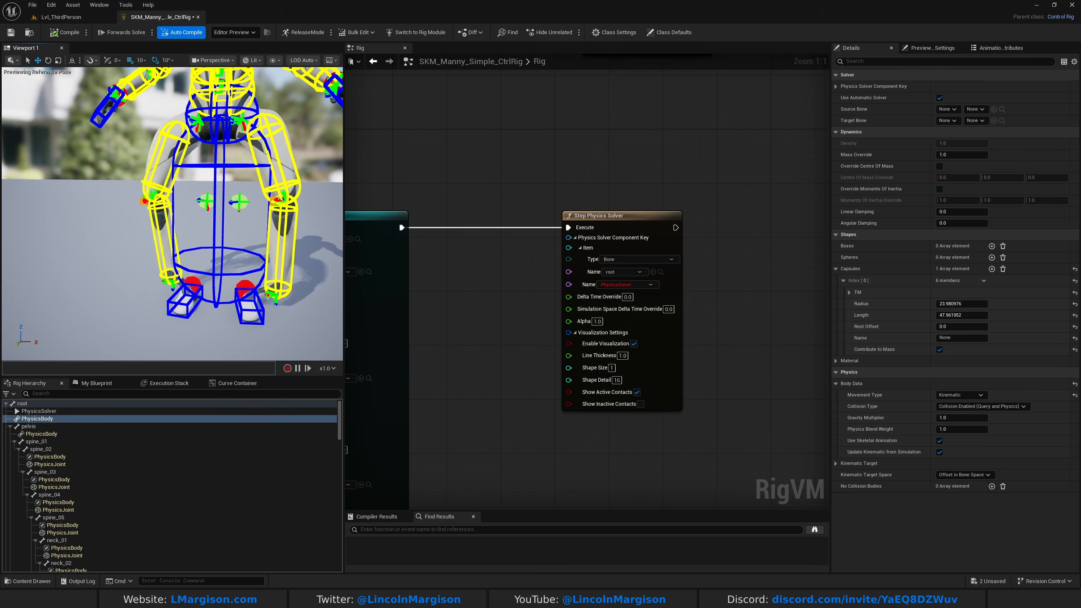
left_click(199, 284)
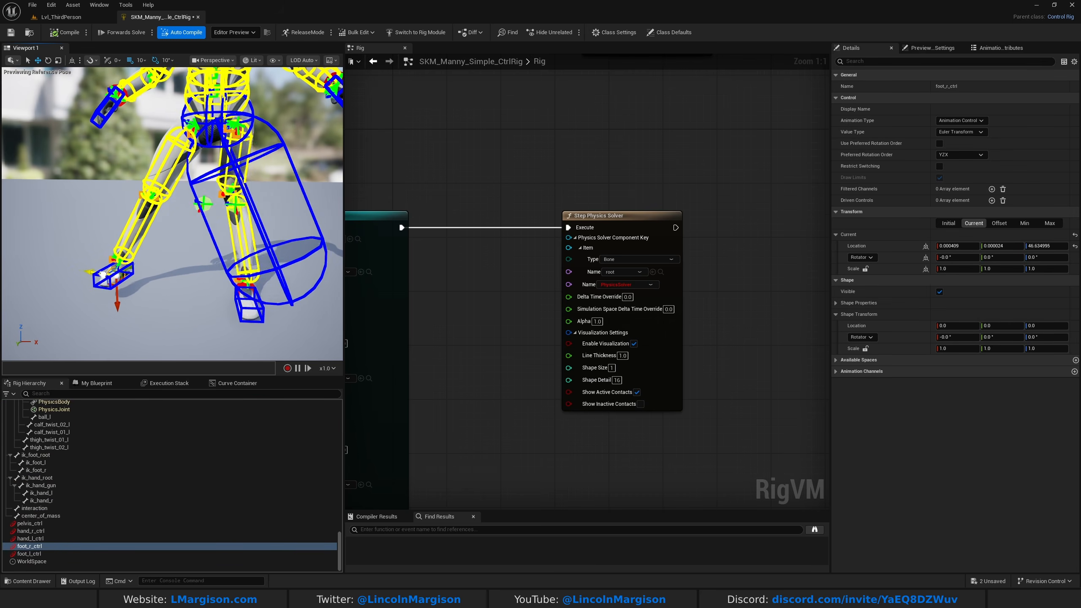
left_click_drag(110, 271, 123, 272)
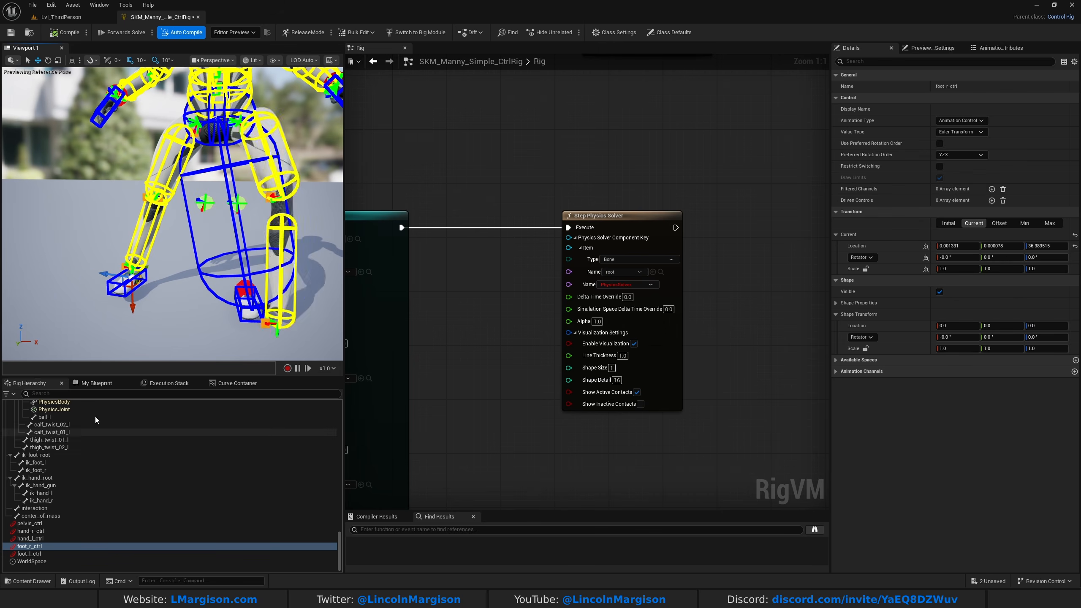
scroll(123, 426, "up", 5)
right_click_drag(187, 315, 205, 323)
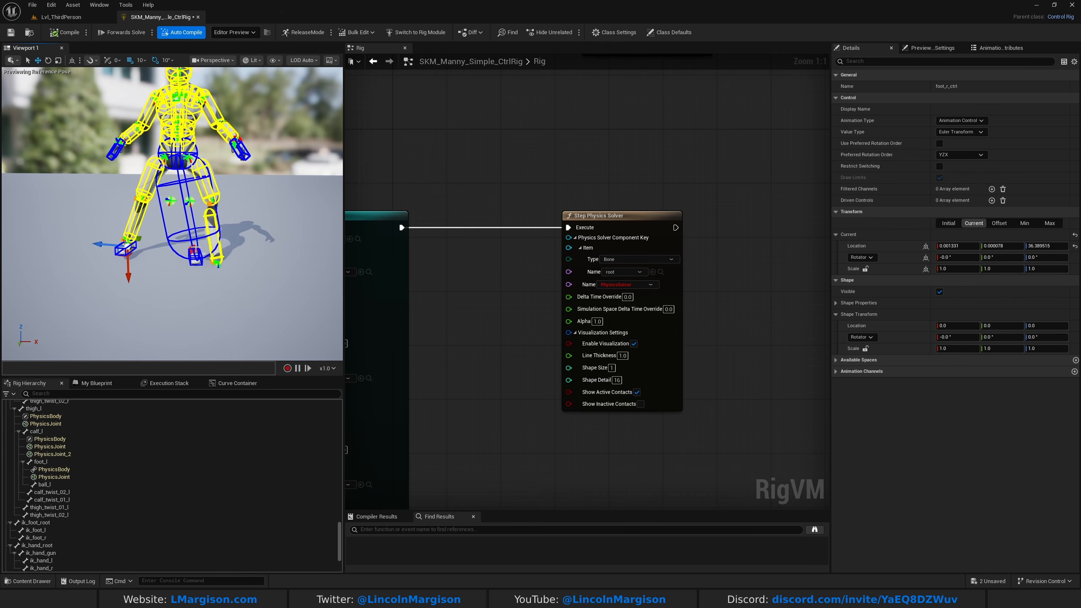
- Move foot_l_ctrl outward to test the left leg against the root capsule
left_click(195, 247)
left_click_drag(178, 248, 236, 250)
key("w")
right_click_drag(237, 251, 195, 261)
key("s")
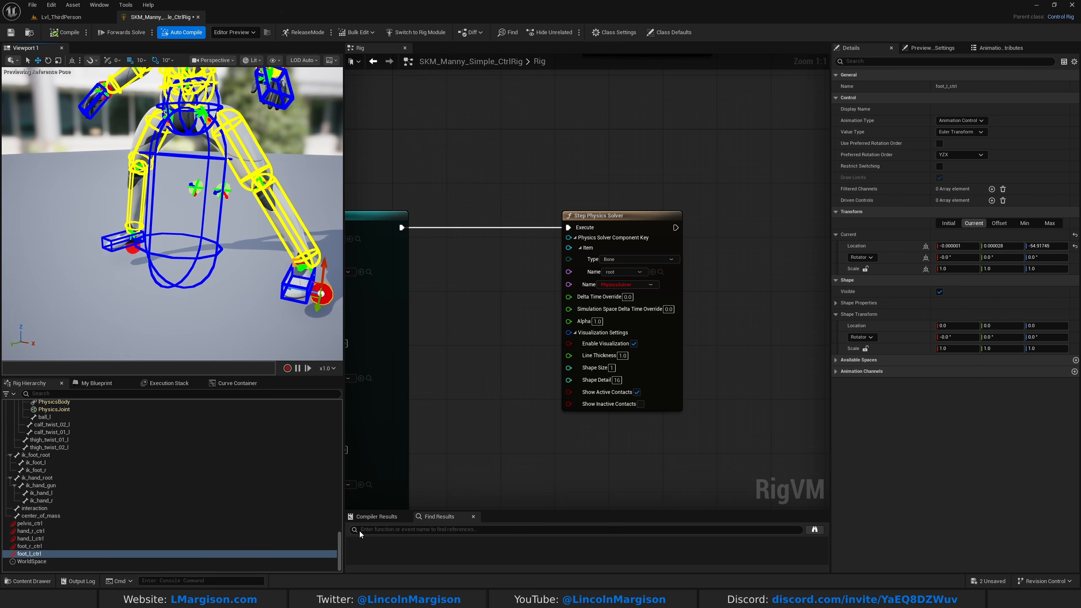
- Try to unparent the root bone's PhysicsBody component in the rig hierarchy
left_click_drag(340, 539, 363, 418)
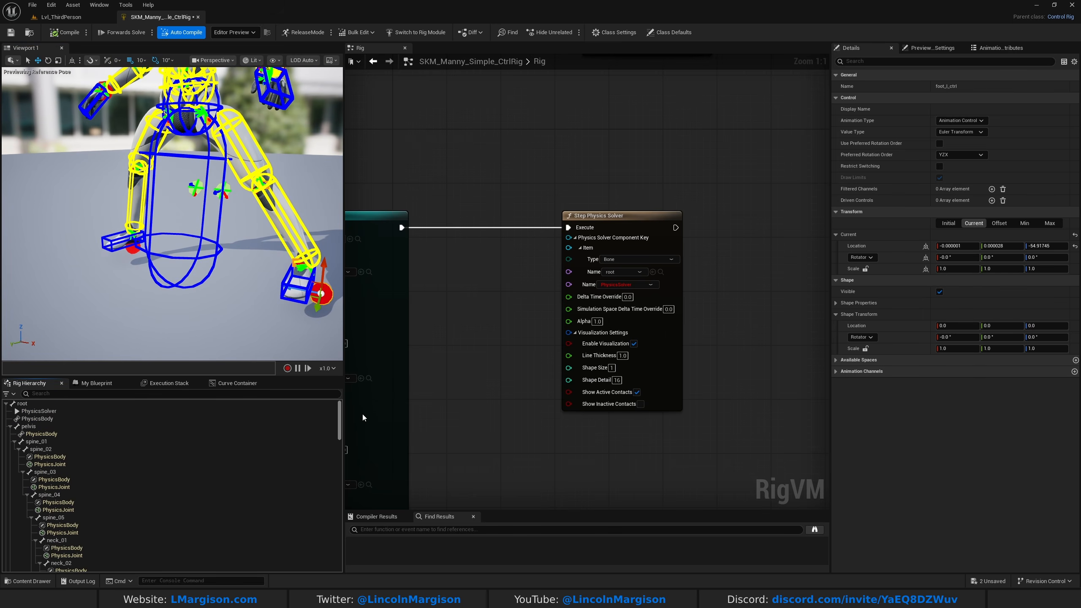
left_click(50, 434)
left_click(50, 425)
left_click(51, 420)
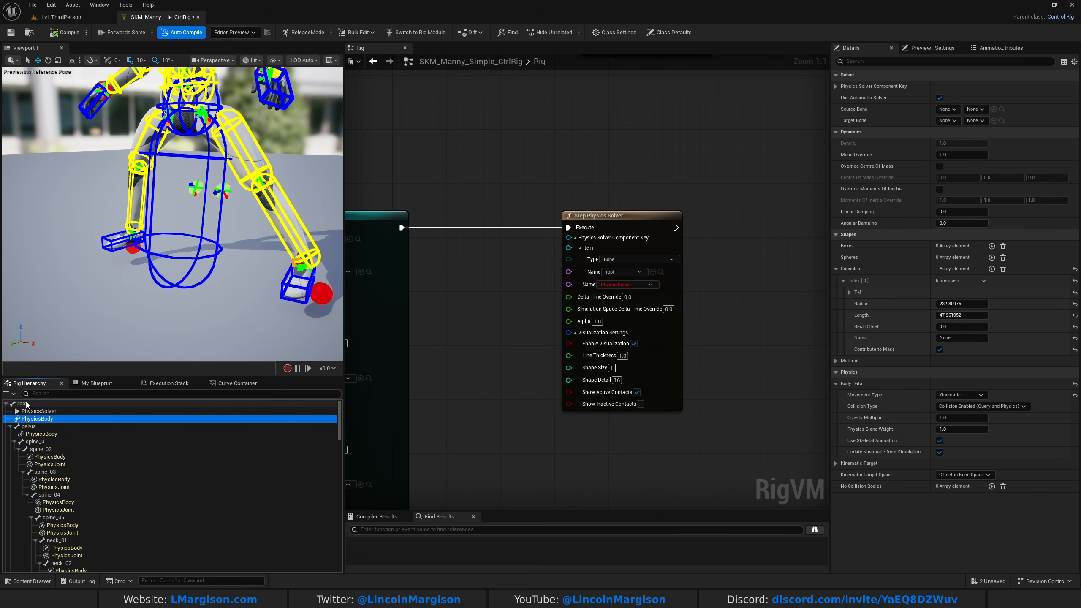
right_click(41, 419)
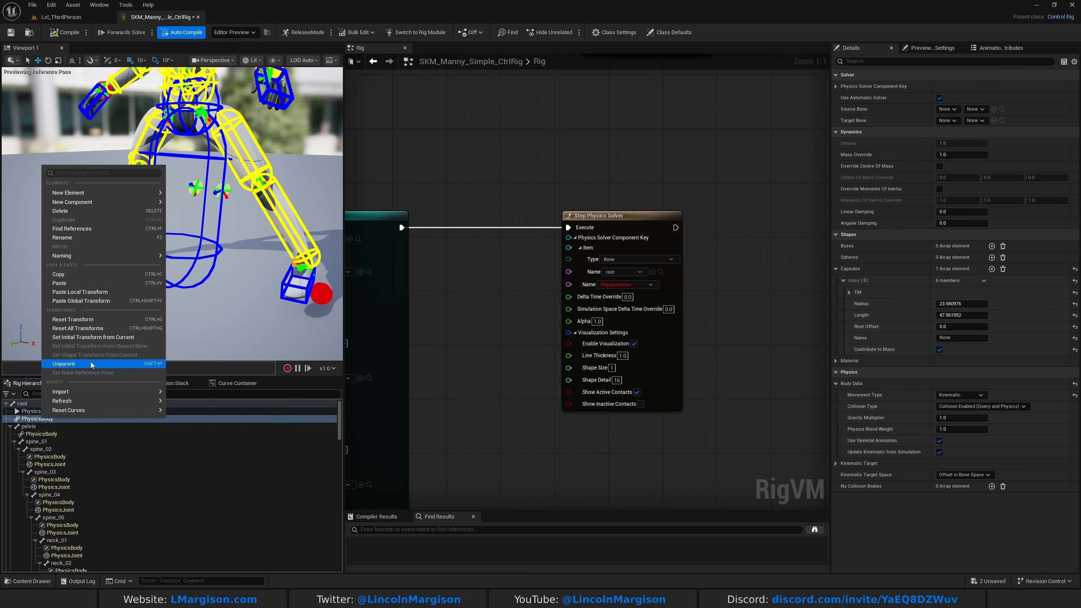
left_click(90, 365)
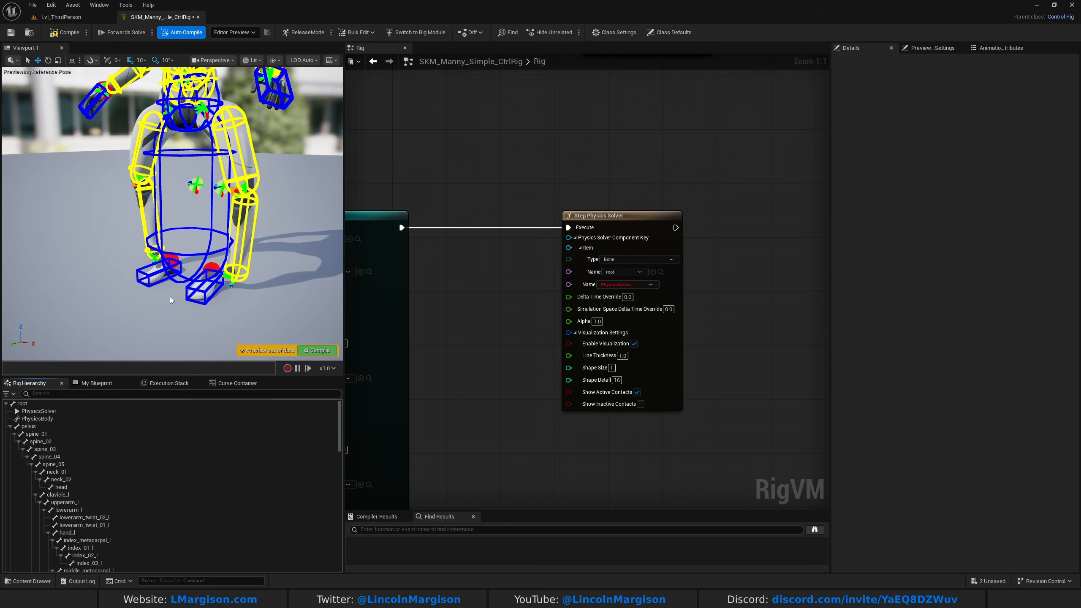
- Move the left and right foot controls outward to test how the root capsule follows the pose
left_click(221, 275)
left_click_drag(191, 268, 276, 286)
mouse_move(166, 286)
right_mouse_down()
mouse_move(174, 273)
mouse_move(165, 287)
right_mouse_up()
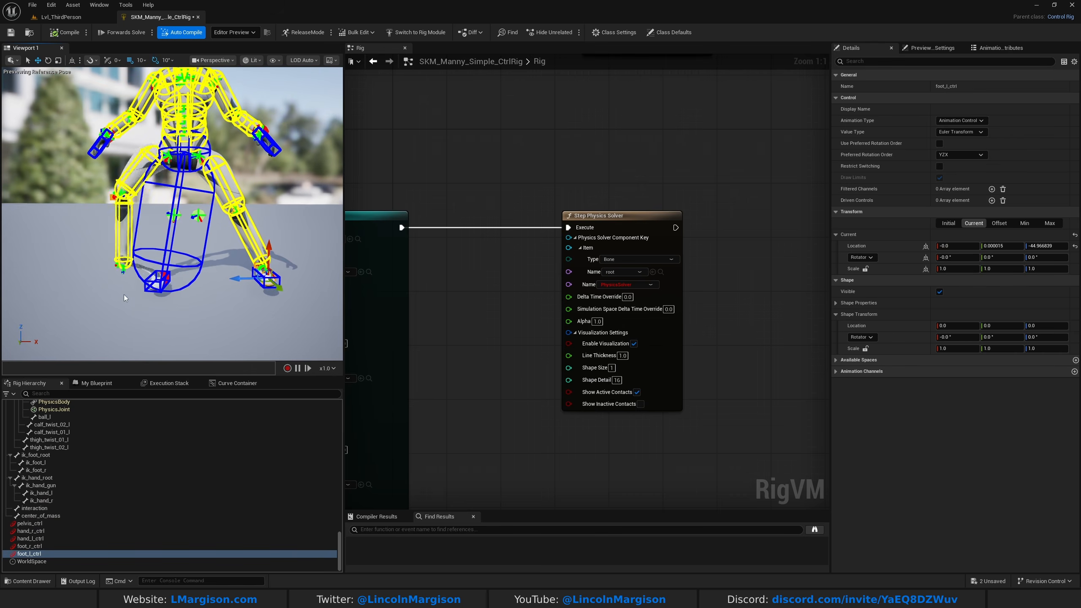
left_click(164, 274)
left_click_drag(162, 276, 101, 287)
right_click_drag(101, 288, 132, 291)
left_click_drag(74, 280, 48, 282)
right_click_drag(105, 276, 38, 278)
scroll(114, 278, "down", 3)
- Move foot_l_ctrl farther outward as another test, then recompile the rig to reset the pose
left_click(221, 260)
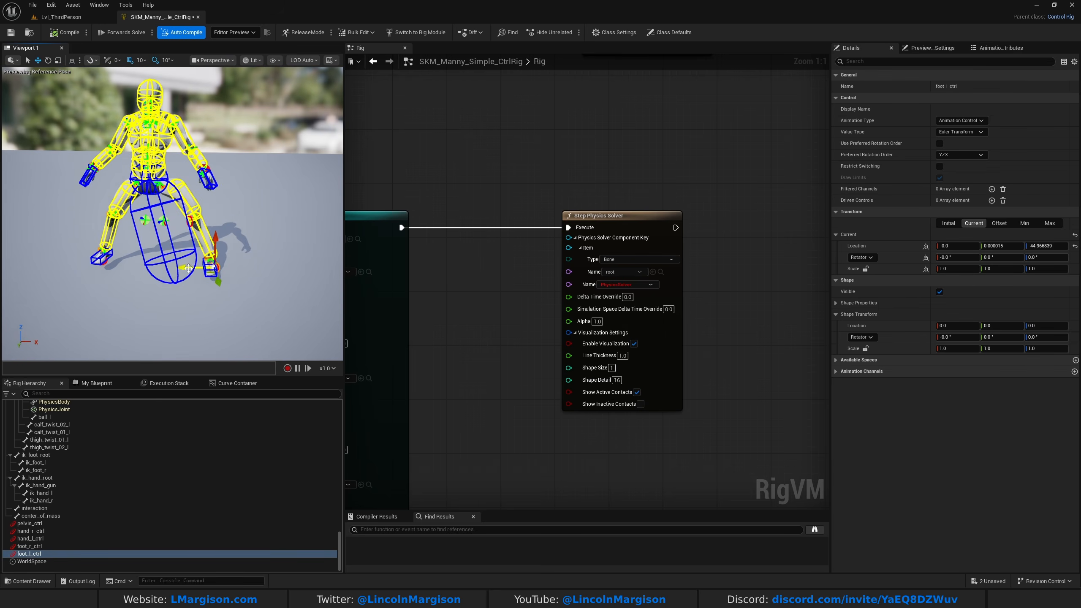
left_click_drag(212, 260, 210, 260)
right_click_drag(210, 260, 149, 258)
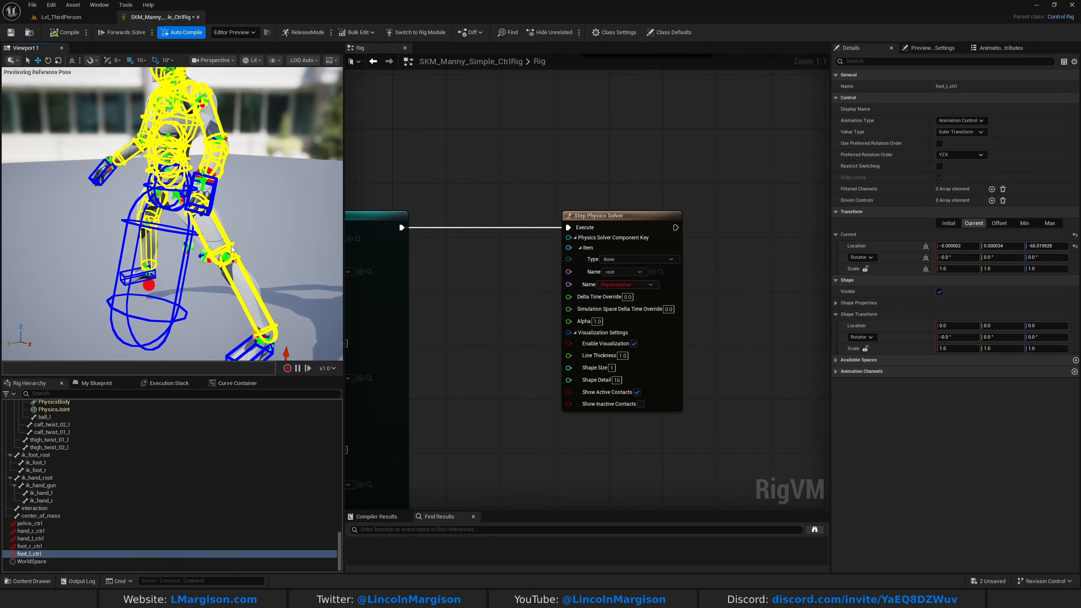
left_click(63, 32)
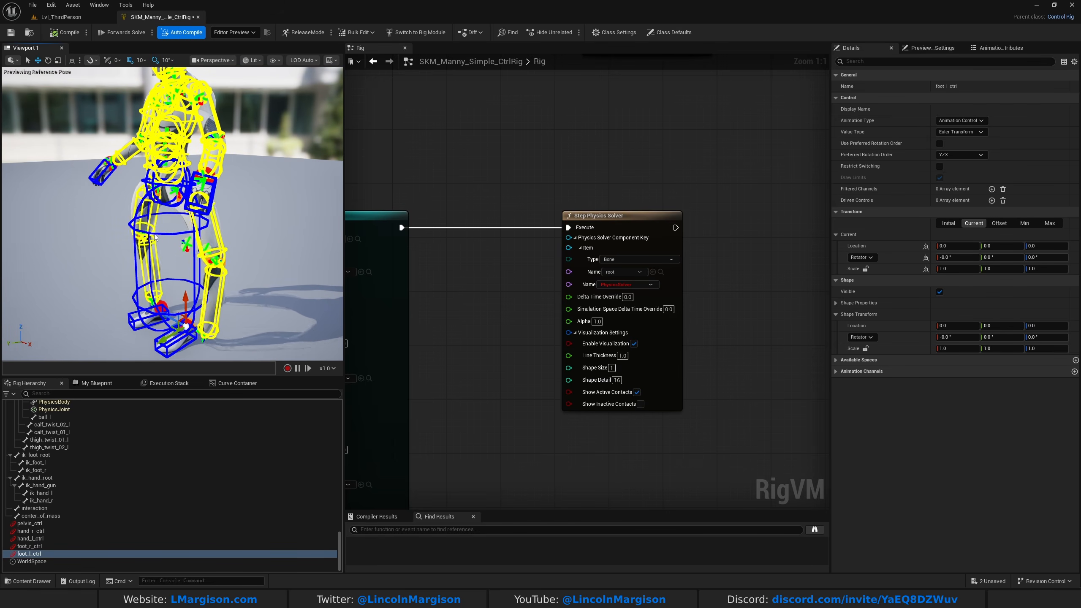
- Add a Set Physics Body Kinematic Target node and wire its execution between Forwards Solve and Full Body IK
scroll(473, 263, "down", 3)
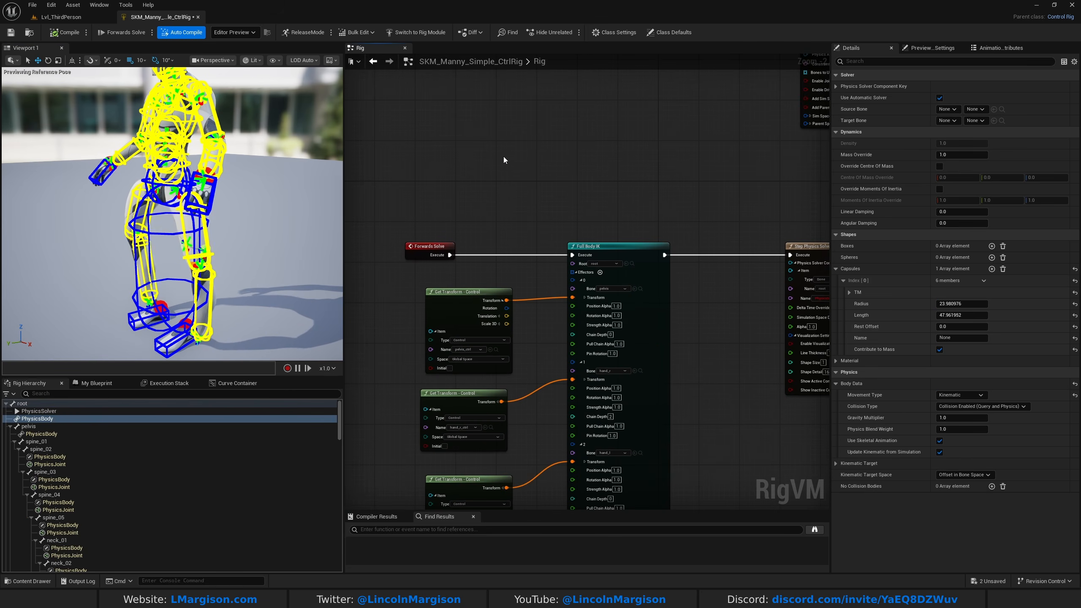
right_click_drag(501, 139, 557, 201)
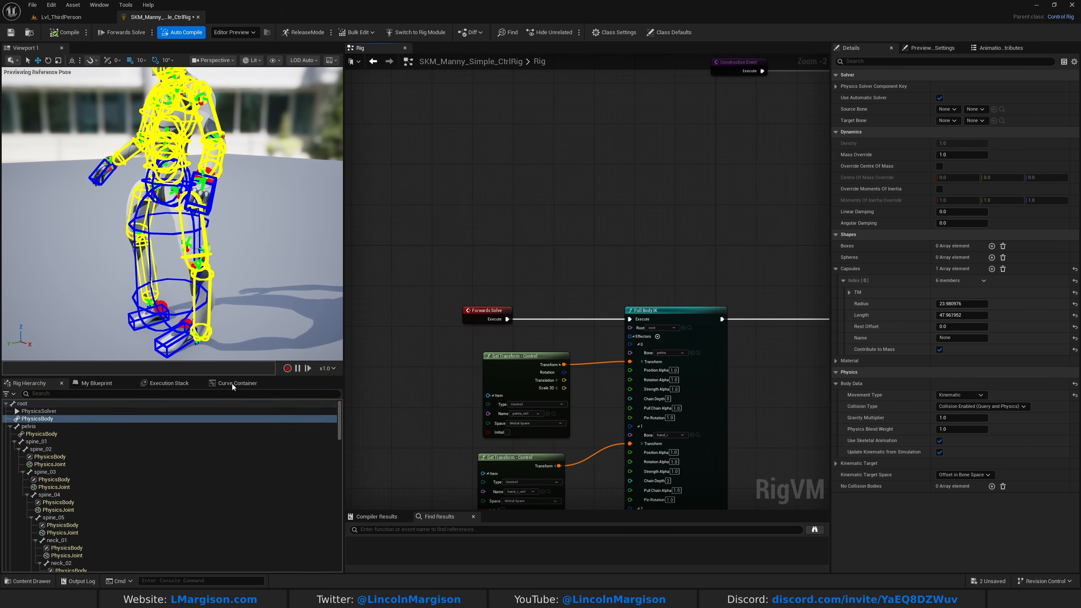
left_click_drag(477, 310, 371, 315)
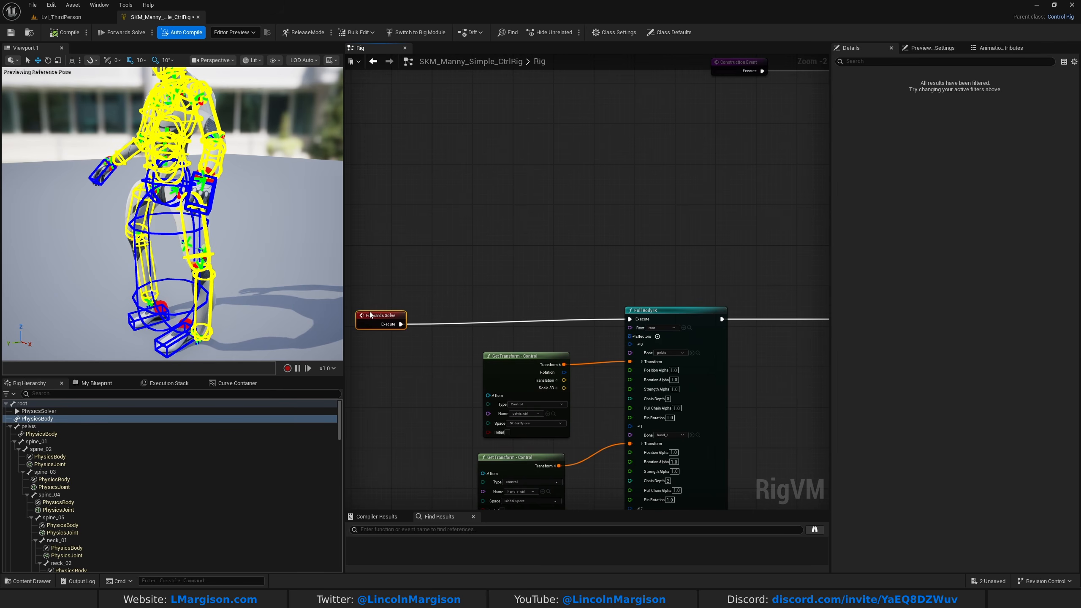
right_click(502, 249)
type("set kine")
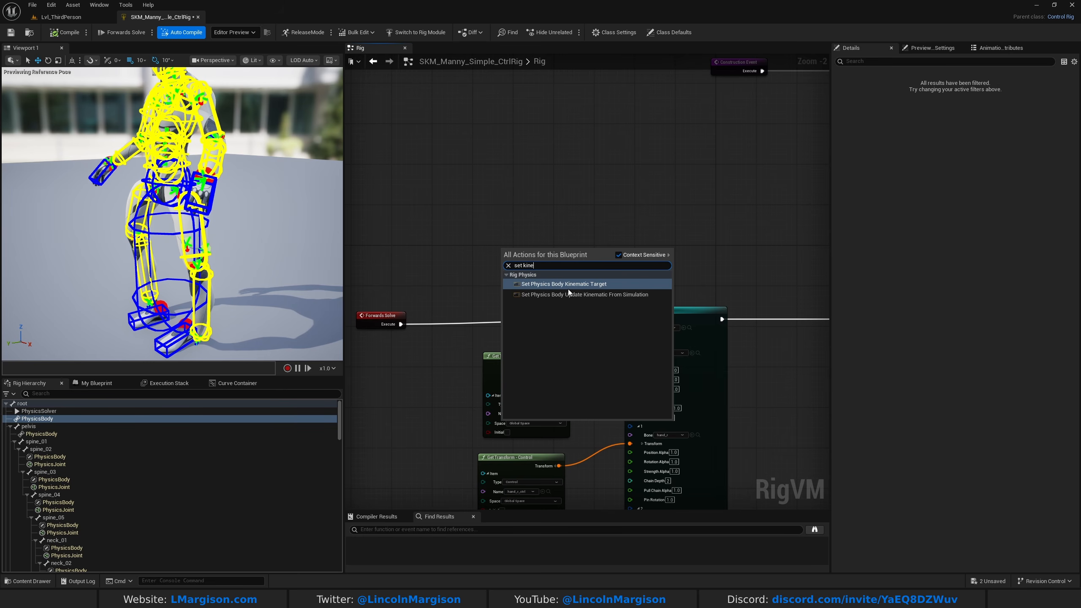
left_click(576, 290)
left_click_drag(522, 264, 488, 247)
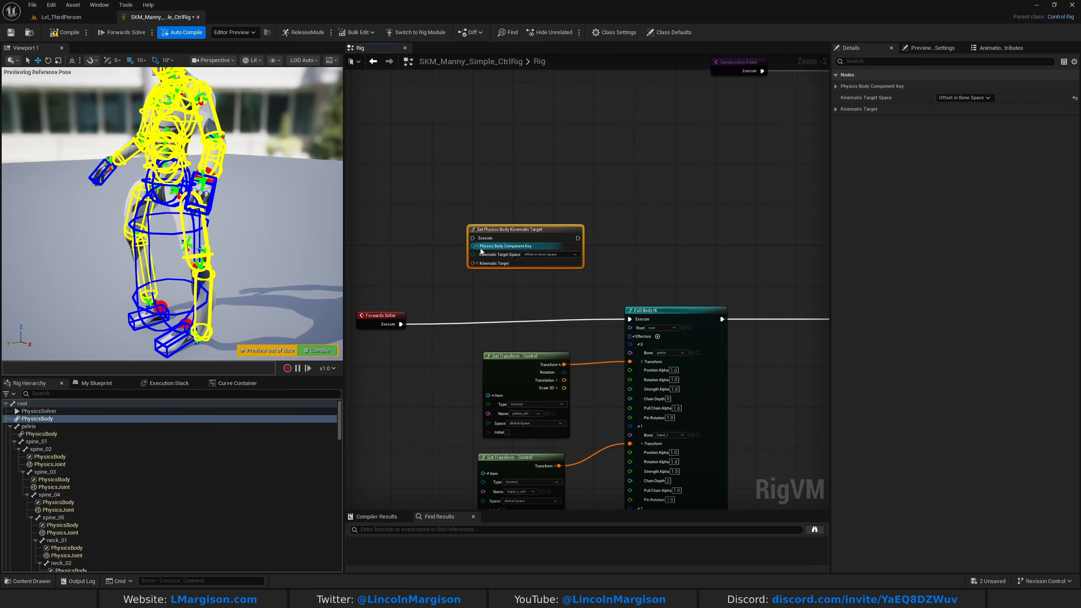
left_click_drag(400, 323, 473, 239)
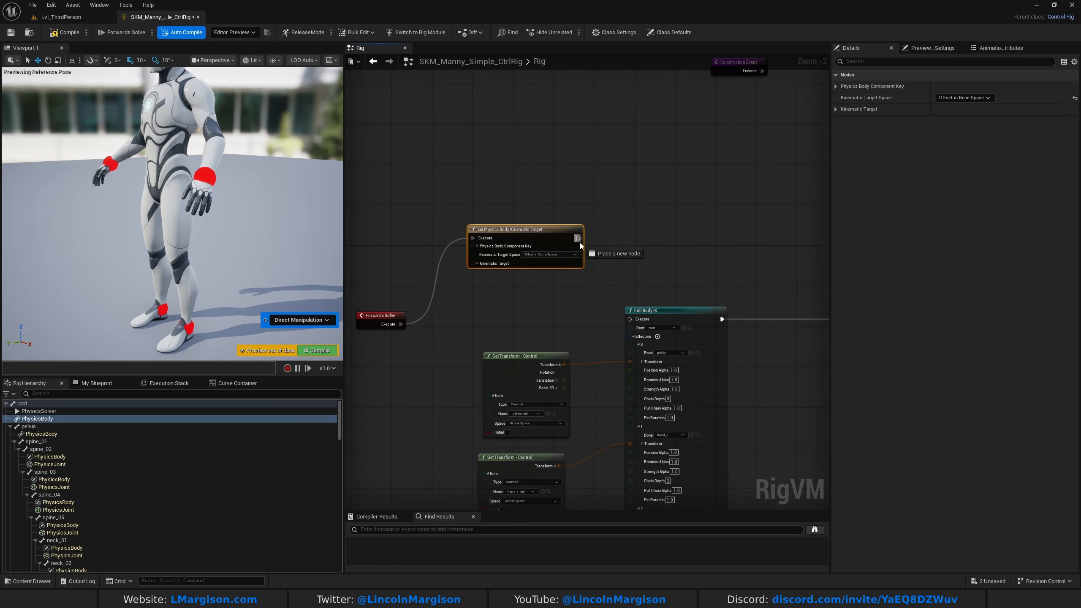
left_click_drag(638, 323, 630, 319)
- Expand the kinematic target node's Physics Body Component Key and its Item, and check the component name choices
scroll(514, 291, "up", 2)
left_click(557, 233)
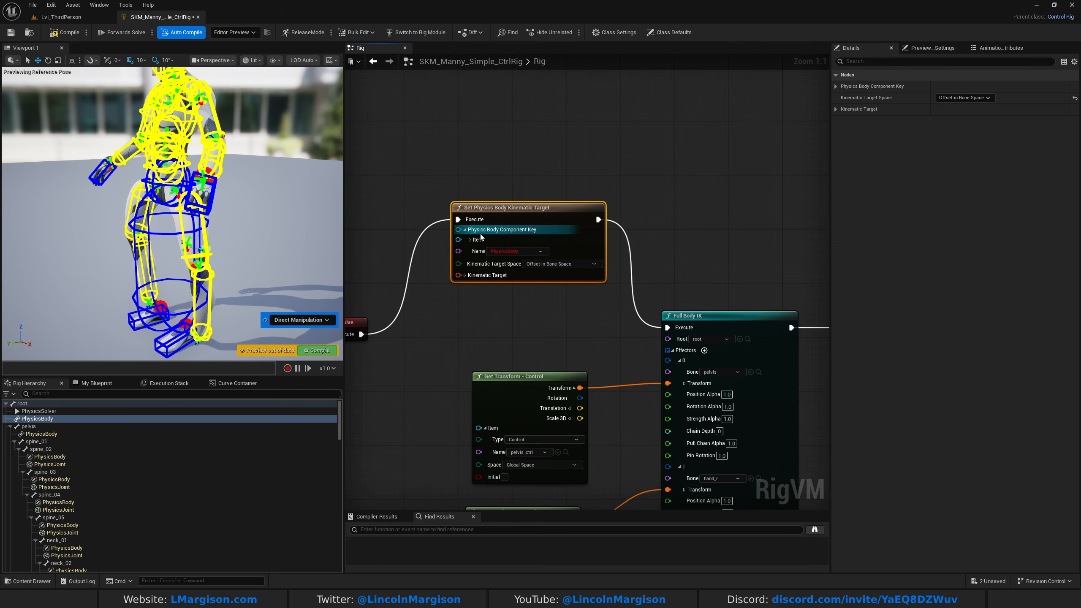
left_click(471, 241)
left_click(522, 265)
left_click(520, 254)
left_click(521, 251)
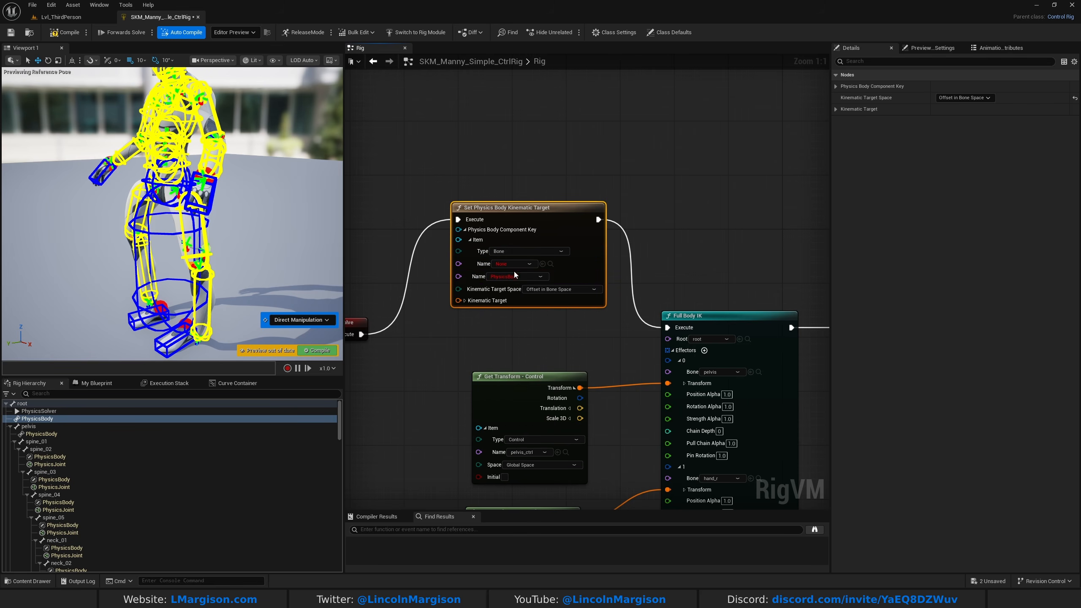
left_click(539, 277)
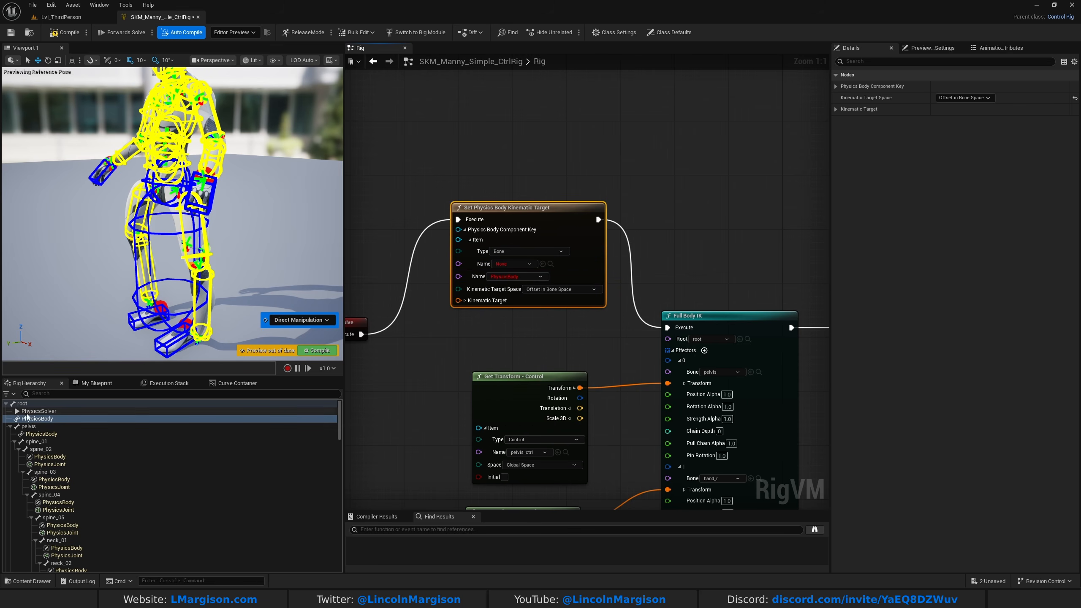
- Recompile the rig and move the Forwards Solve node farther away from the kinematic target node
left_click(66, 39)
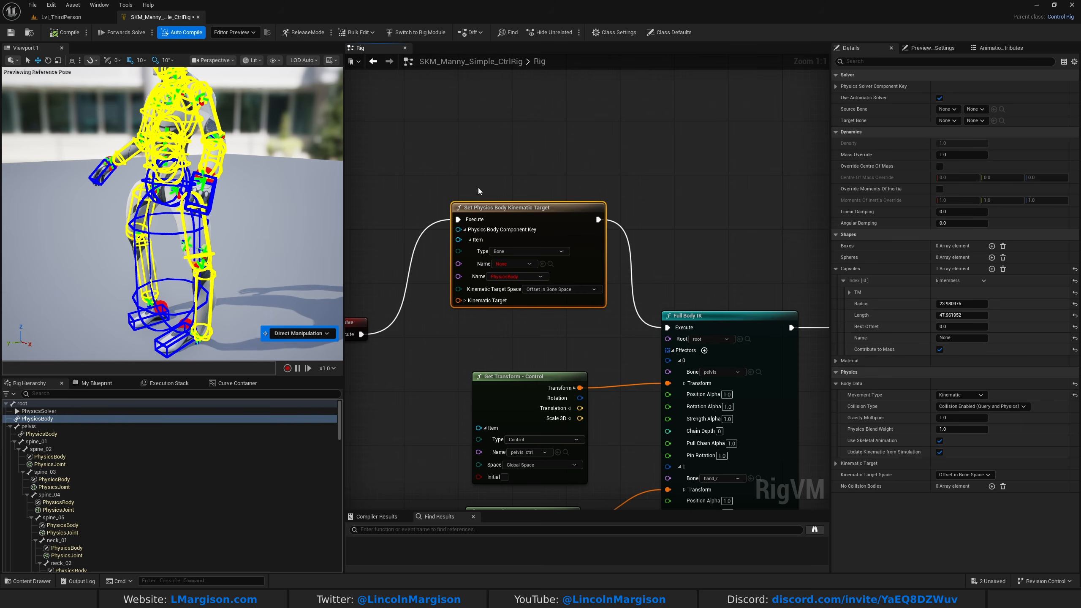
right_click_drag(456, 193, 578, 161)
left_click_drag(474, 290, 426, 290)
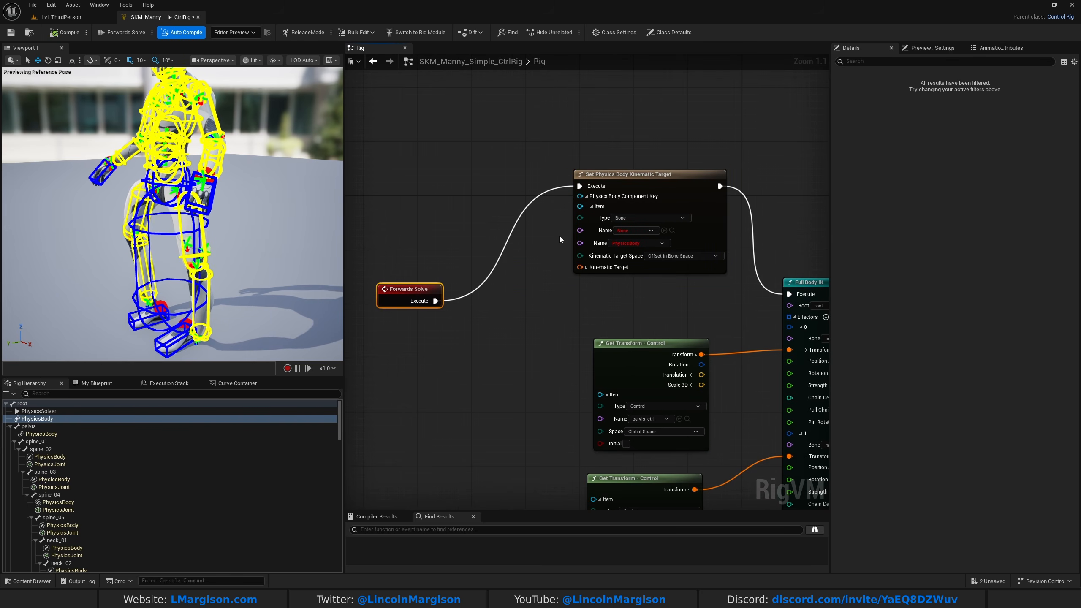
- Rename the root bone's PhysicsBody component to Capsule in the rig hierarchy
right_click(30, 419)
mouse_move(93, 254)
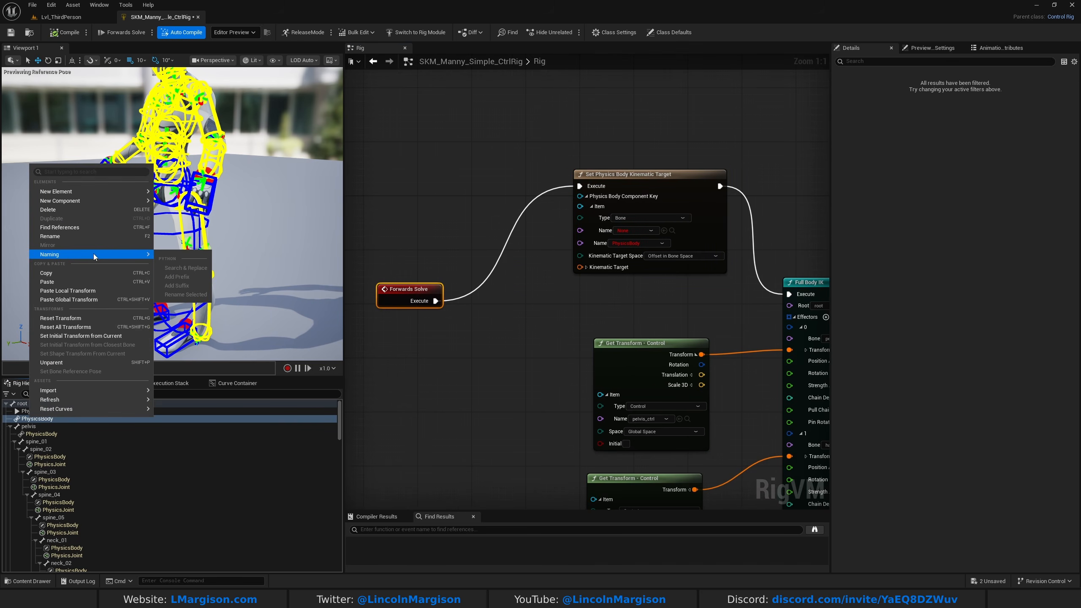
left_click(80, 235)
type("Capsule")
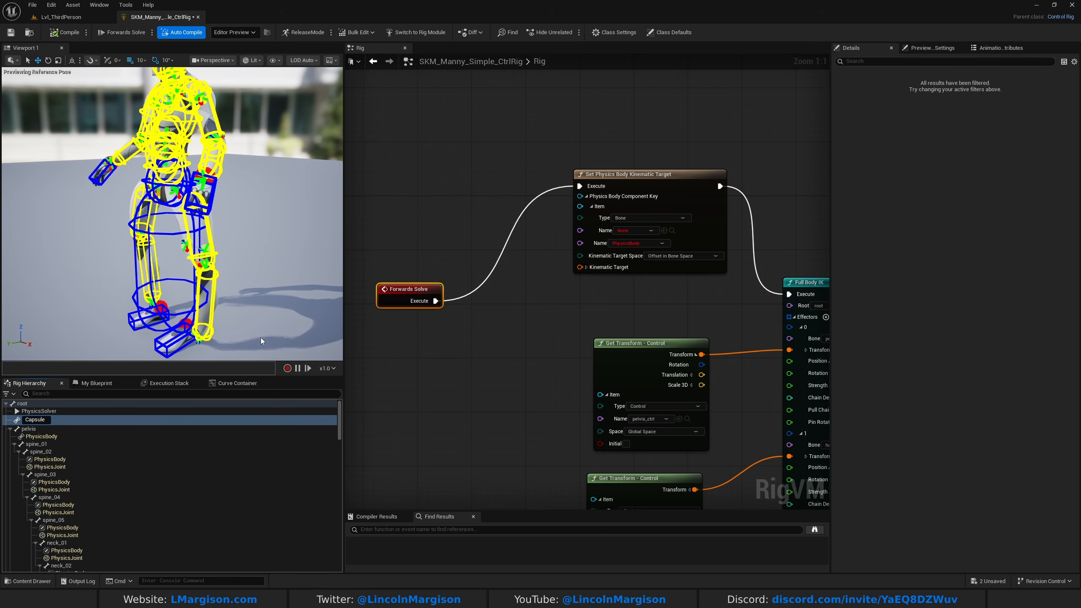
key("Return")
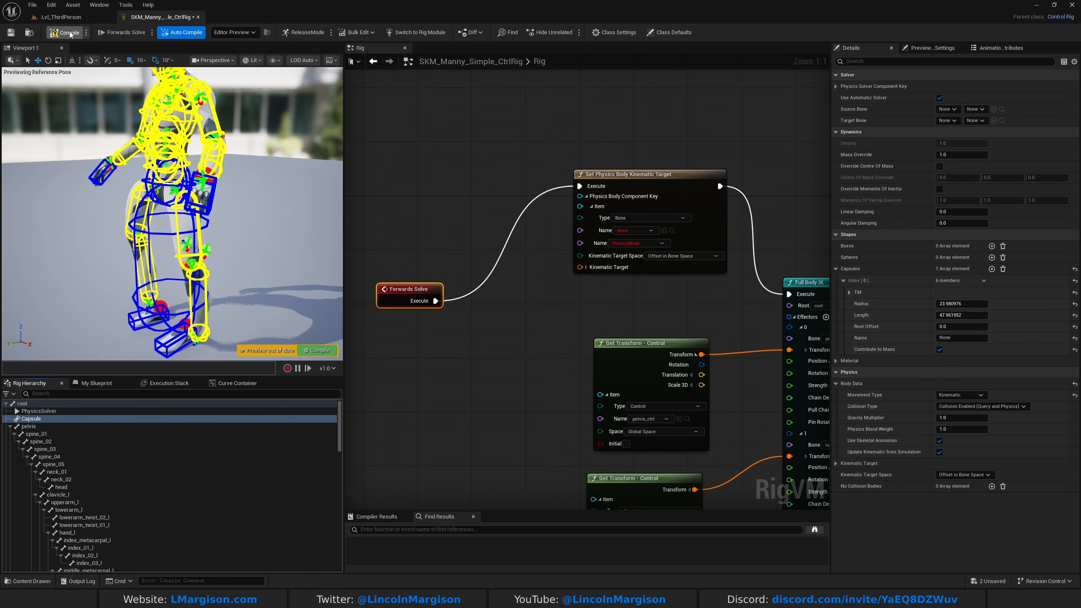
- Delete the Set Physics Body Kinematic Target node and add a fresh one in its place
left_click(642, 243)
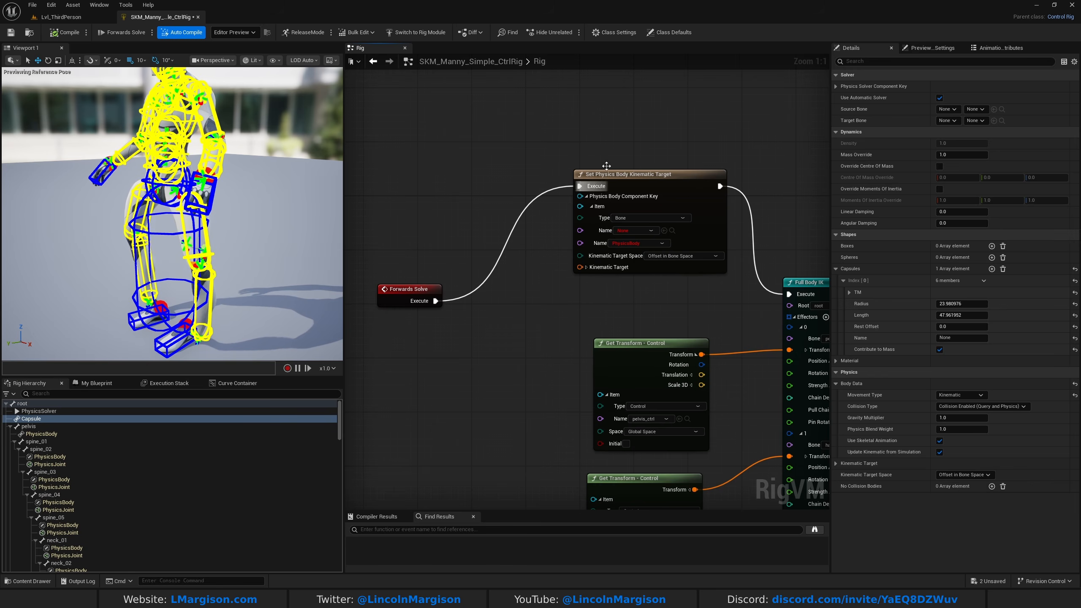
left_click(636, 251)
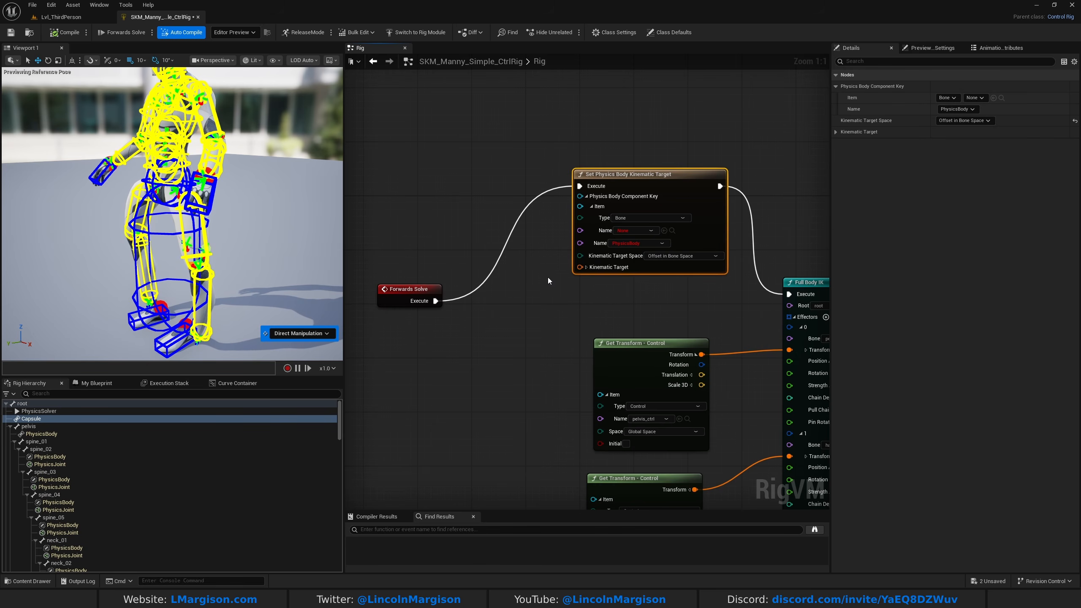
key("Delete")
right_click(577, 236)
type("set kin")
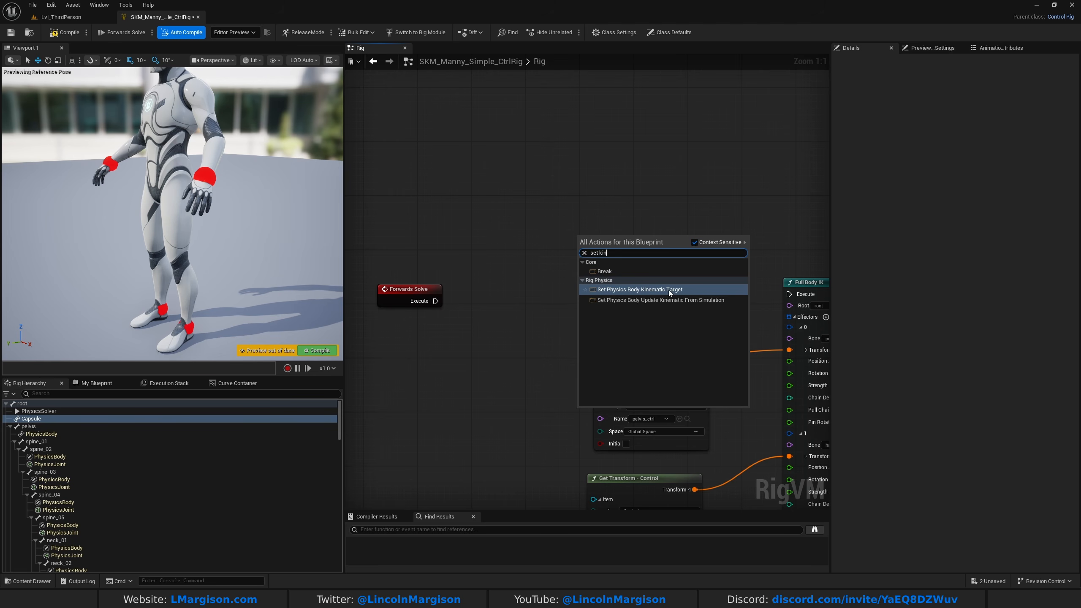
left_click(669, 290)
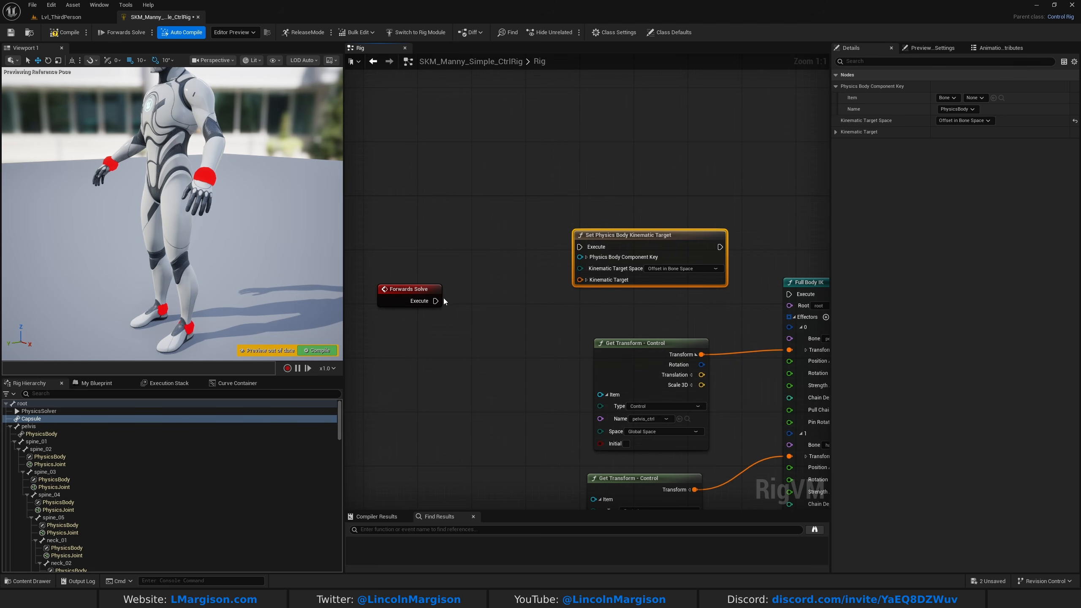
- Wire the new kinematic target node's execution between Forwards Solve and Full Body IK, and expand its Physics Body Component Key
left_click_drag(582, 252, 581, 249)
left_click(587, 257)
left_click(643, 266)
left_click(643, 266)
left_click_drag(714, 234, 791, 294)
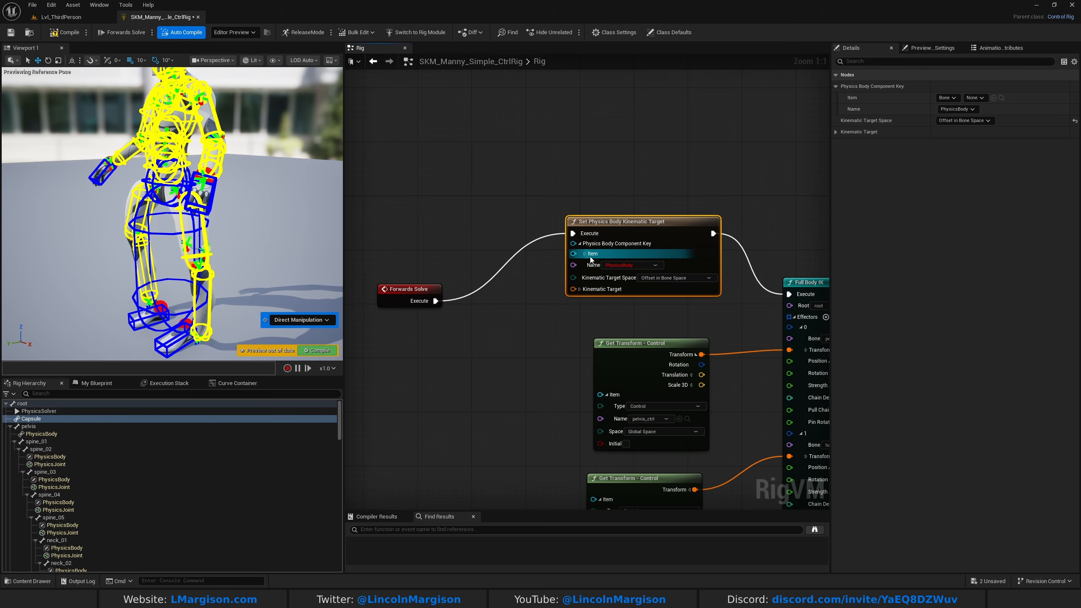
left_click_drag(643, 231, 650, 210)
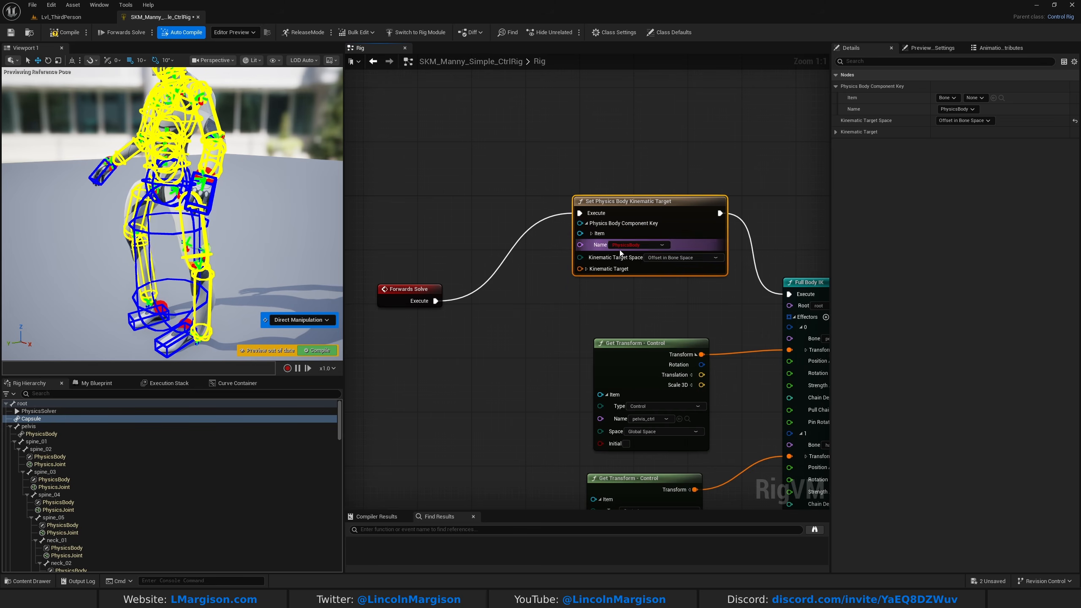
- Point the kinematic target node at the root bone's Capsule component, and reposition it and Forwards Solve to free up space
left_click(591, 234)
left_click(634, 257)
type("root")
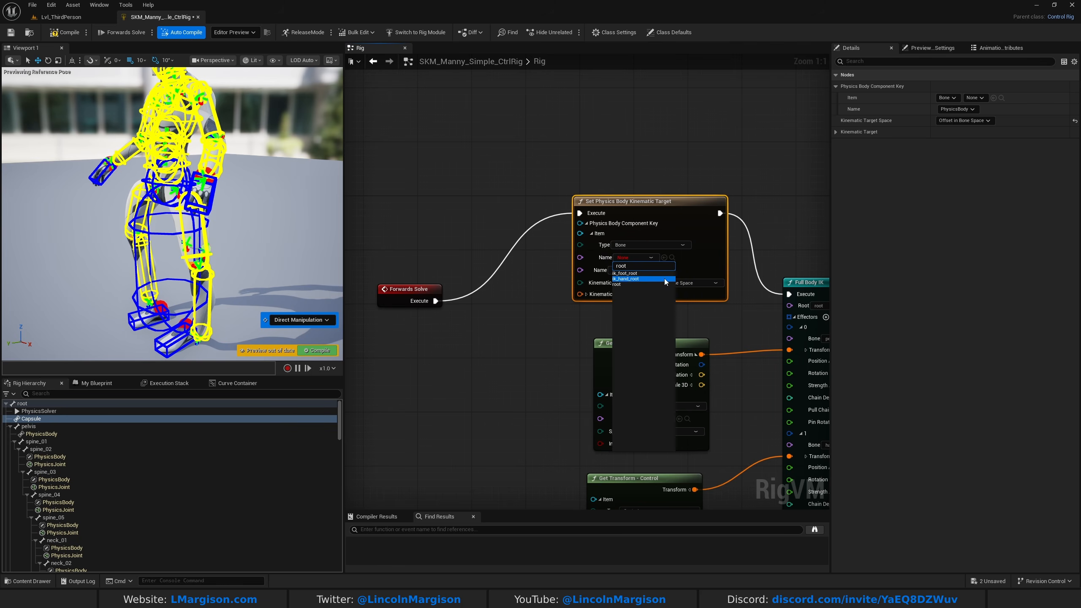
left_click(637, 285)
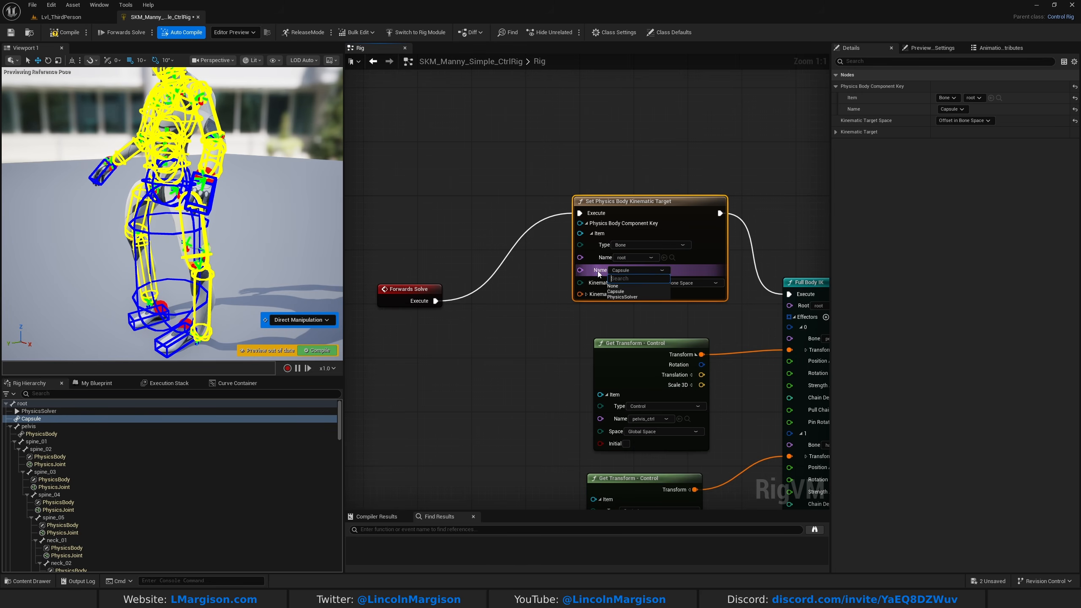
left_click(32, 420)
left_click(58, 36)
left_click_drag(589, 295, 554, 282)
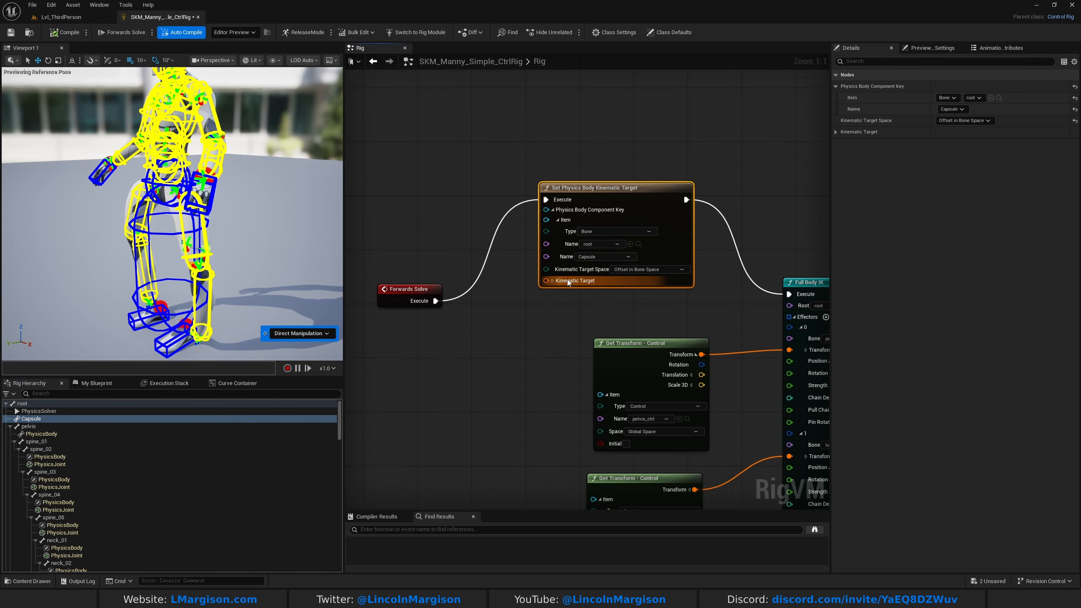
left_click_drag(413, 287, 392, 267)
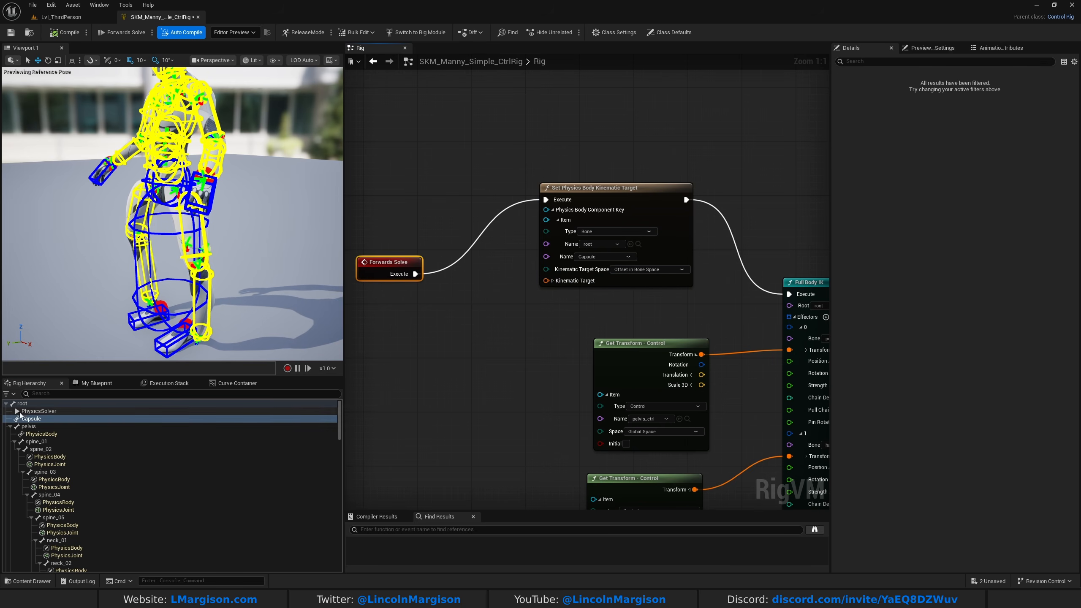
- Create a new control from the root bone in the rig hierarchy and rename it CapsuleCtrl
left_click(6, 404)
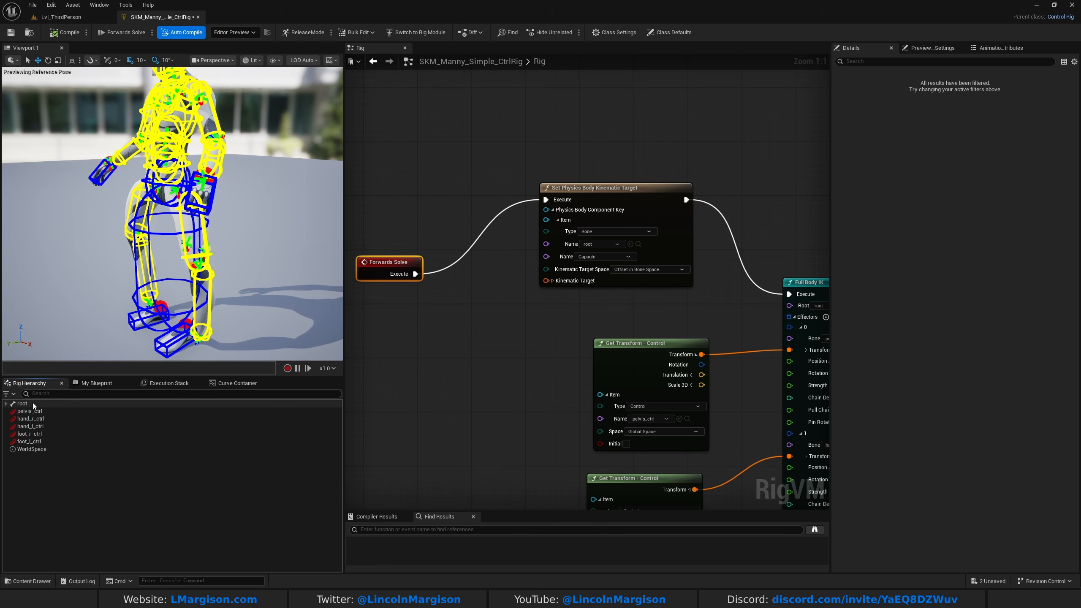
right_click(31, 405)
mouse_move(87, 160)
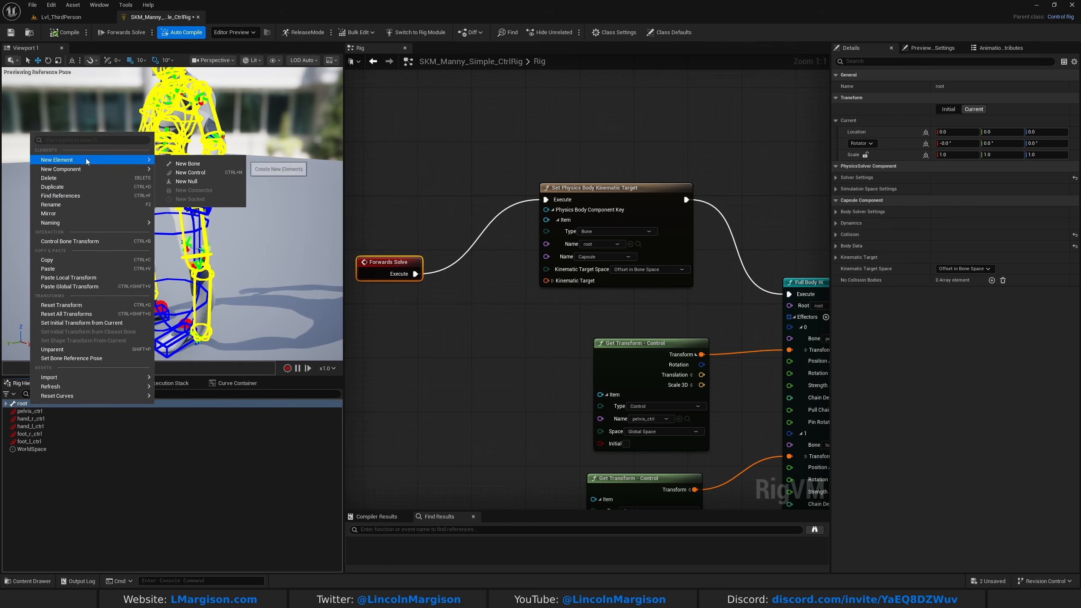
left_click(199, 172)
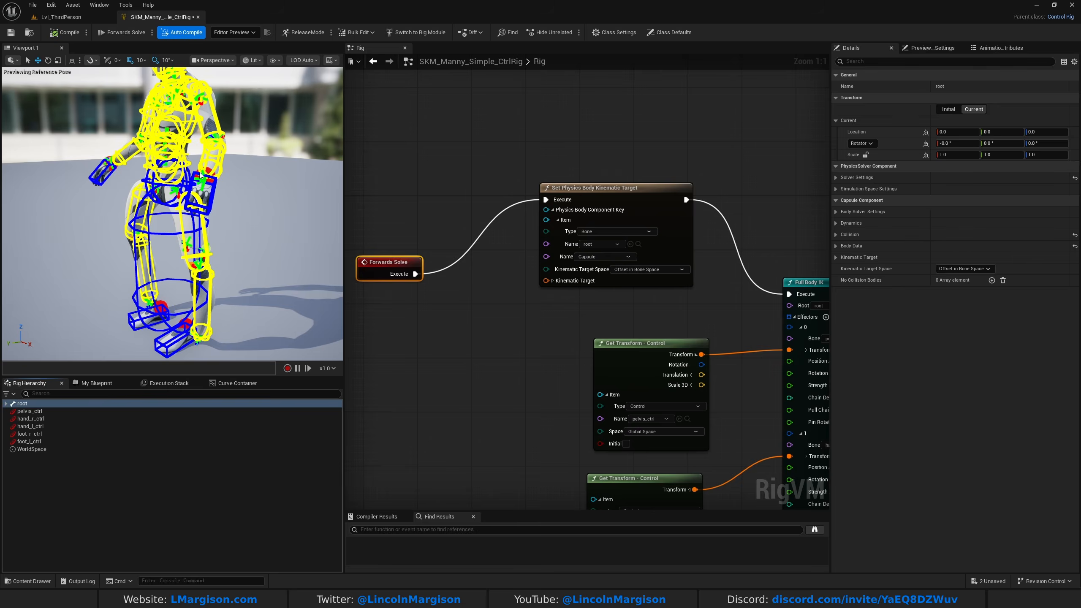
left_click_drag(339, 427, 330, 558)
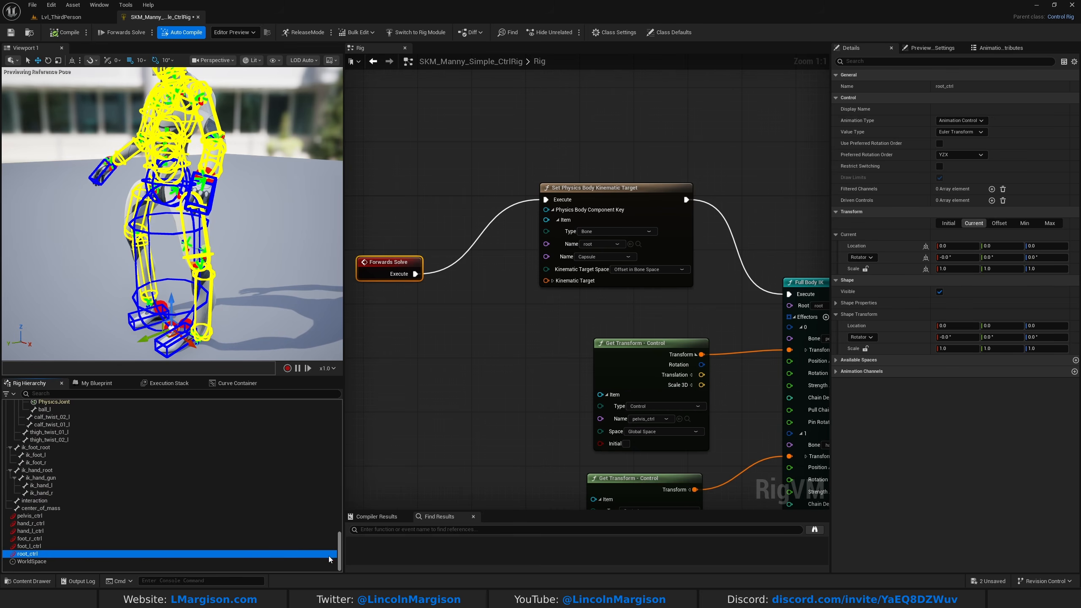
right_click(34, 554)
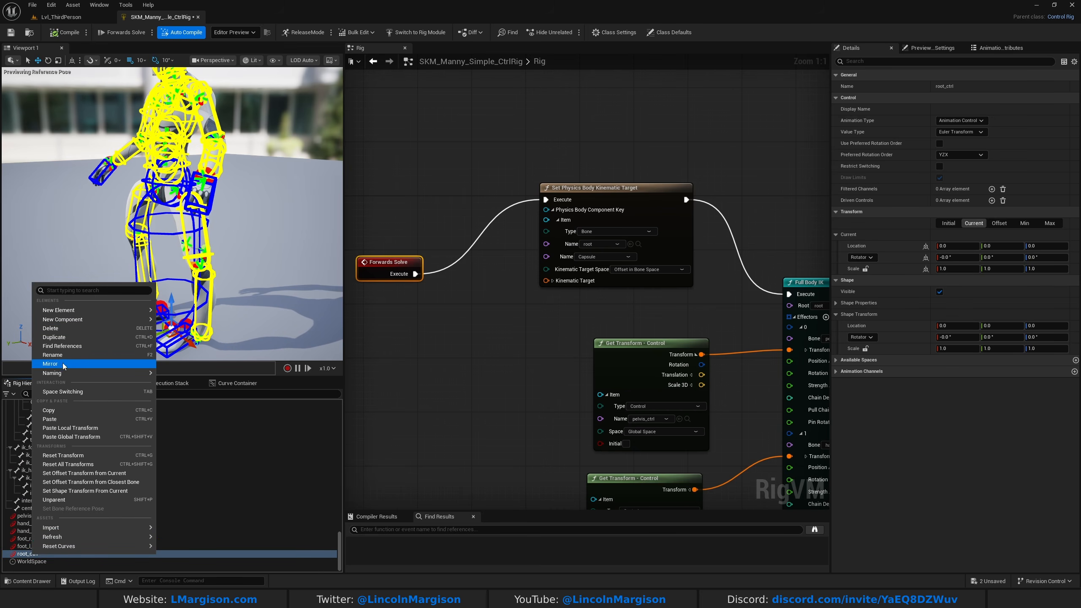
left_click(68, 354)
type("capsuleCo")
type("rl")
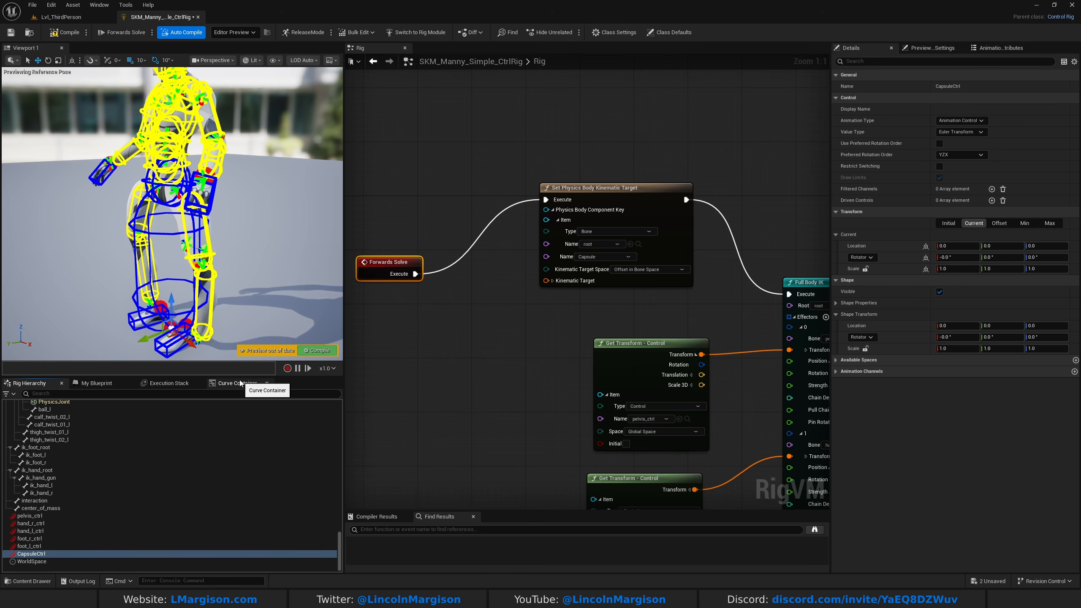
- Add a Get Transform - Control node for CapsuleCtrl and connect its Transform to the Kinematic Target input
left_click(47, 563)
left_click_drag(49, 570, 422, 353)
left_click(463, 371)
left_click_drag(498, 362, 551, 282)
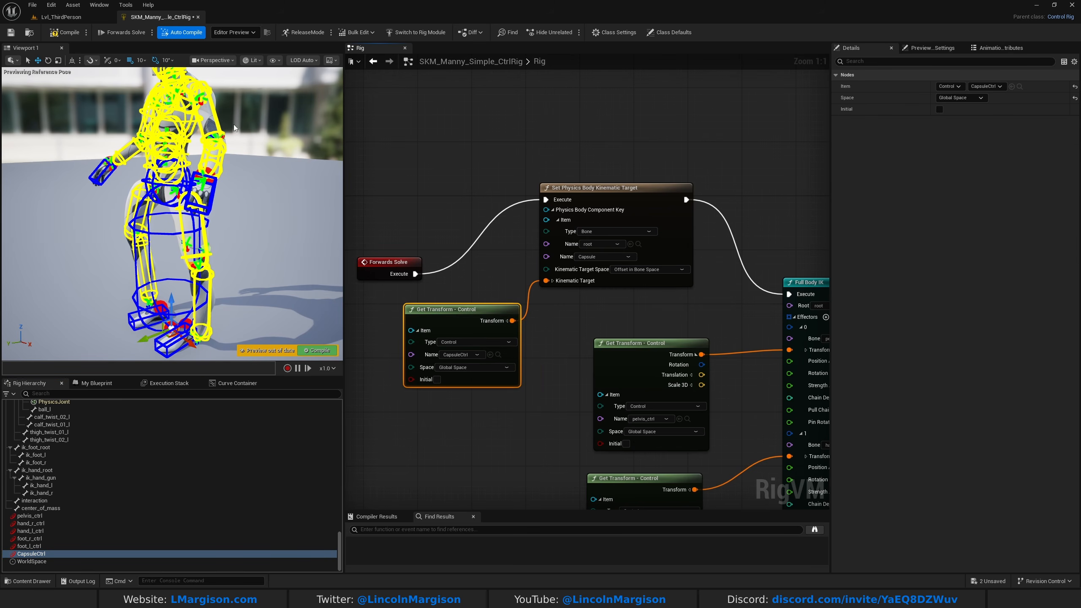
- Compile the rig and move CapsuleCtrl about 68 units along Y, away from the mannequin's feet
left_click(69, 34)
right_click_drag(188, 253, 202, 274)
left_click_drag(134, 262, 49, 313)
key("s")
mouse_move(49, 314)
right_mouse_down()
mouse_move(38, 320)
mouse_move(53, 322)
right_mouse_up()
key("w")
right_click_drag(165, 229, 158, 205)
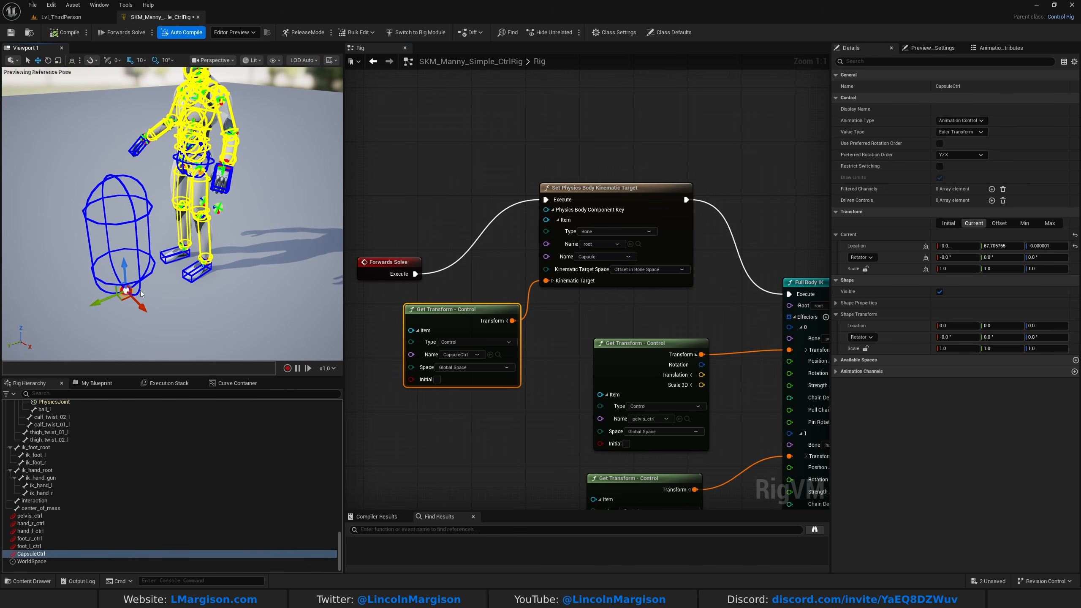
- Raise CapsuleCtrl to torso height and sweep it back and forth against the mannequin to test the physics collision
left_click_drag(126, 291, 130, 182)
right_click_drag(131, 182, 101, 164)
key("s")
left_click_drag(185, 177, 356, 185)
right_click_drag(281, 190, 336, 186)
key("a")
key("s")
left_click_drag(219, 194, 135, 194)
right_click_drag(136, 194, 179, 230)
key("a")
key("s")
- Sweep CapsuleCtrl across the mannequin's upper body to about X 26.4, Y 75.3, Z 136.5
left_click_drag(156, 234, 293, 296)
right_click_drag(293, 295, 204, 260)
key("w")
key("d")
key("s")
left_click_drag(127, 207, 261, 208)
key("a")
right_click_drag(242, 214, 319, 245)
key("s")
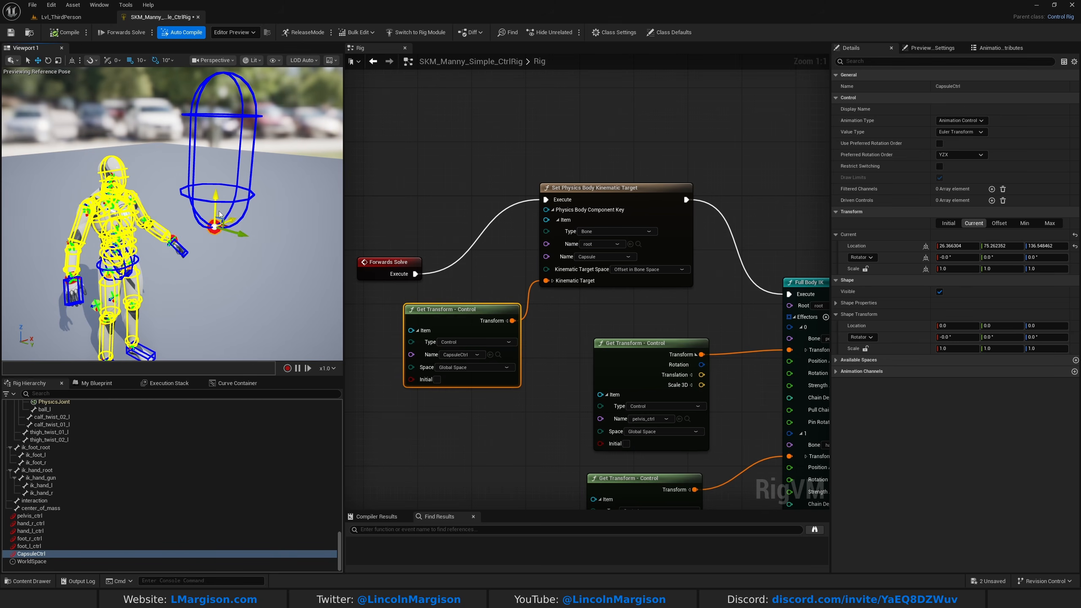
- Move CapsuleCtrl around the mannequin at waist height to about X -14.4, Y 47.8, Z 98.6
key("d")
right_click_drag(214, 261, 64, 253)
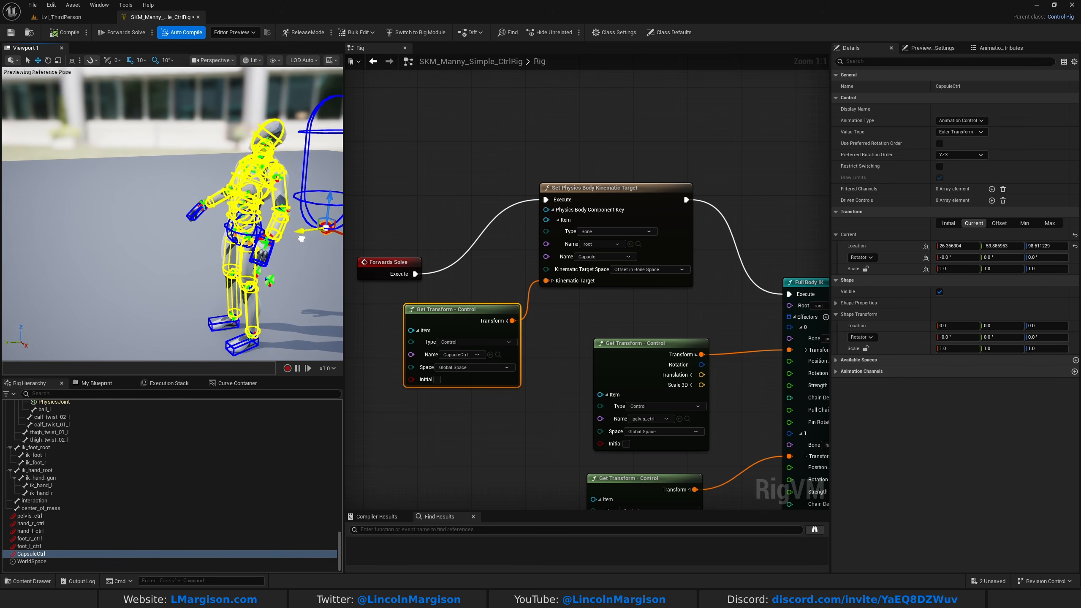
key("a")
right_click_drag(194, 246, 289, 271)
key("s")
left_click_drag(188, 233, 123, 216)
right_click_drag(58, 156, 25, 132)
key("w")
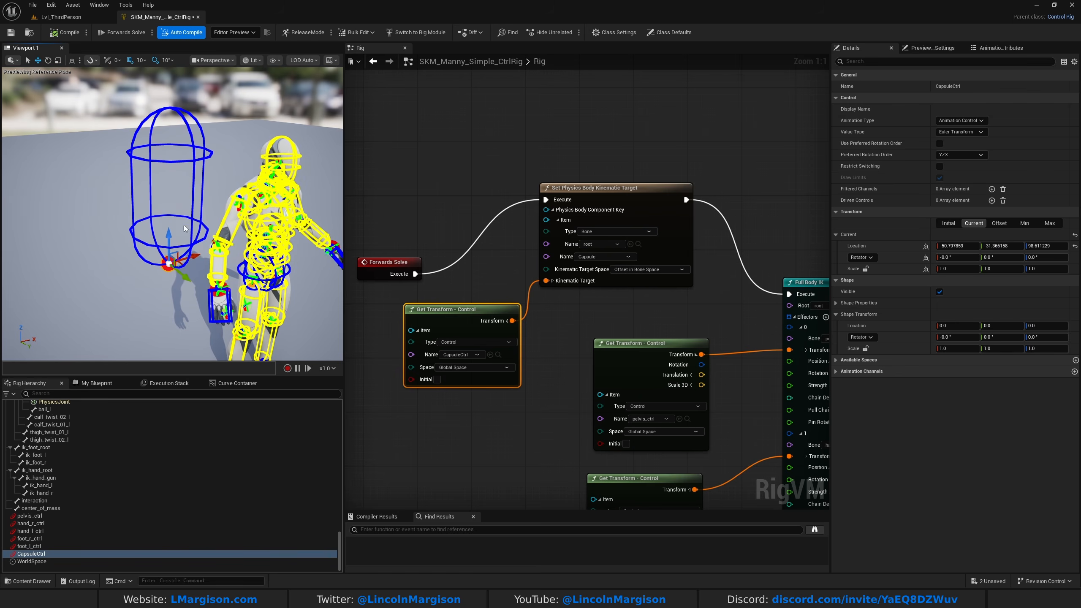
left_click_drag(175, 353, 277, 323)
right_click_drag(159, 281, 187, 297)
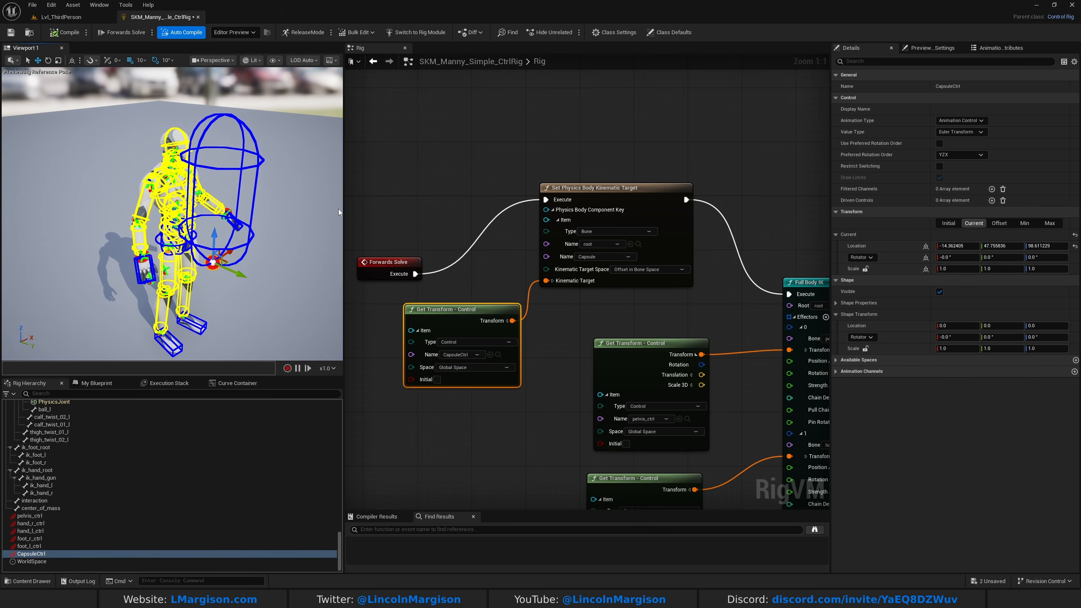
- Switch to the Lvl_ThirdPerson level, look over its surroundings, and return to the mannequin's Control Rig
left_click(57, 16)
right_click_drag(341, 175, 34, 149)
scroll(204, 192, "down", 3)
right_click_drag(409, 242, 279, 225)
scroll(264, 230, "up", 2)
right_click_drag(498, 253, 344, 284)
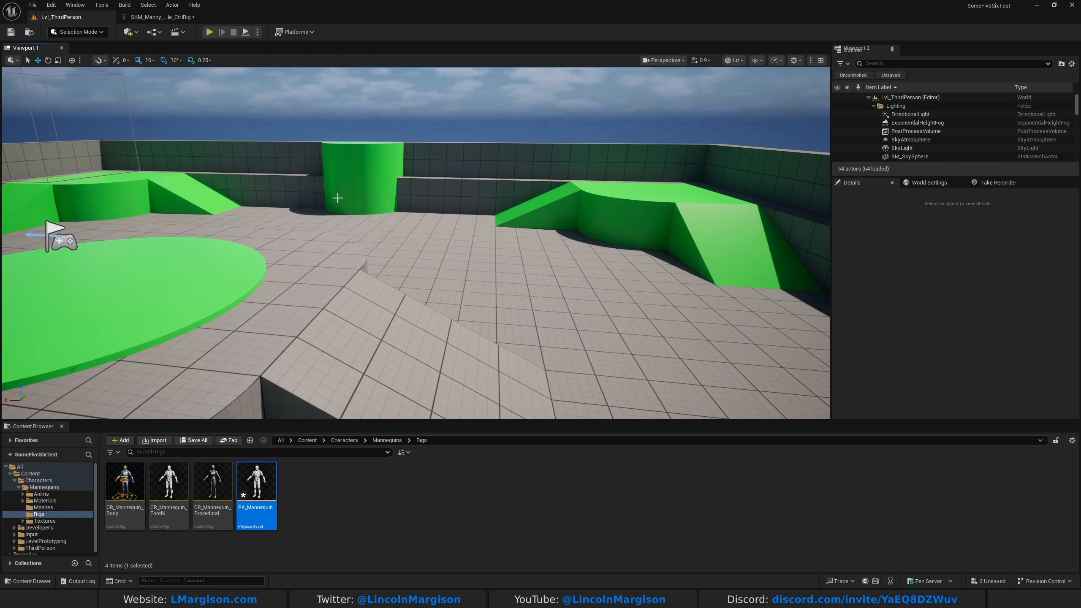
left_click(179, 19)
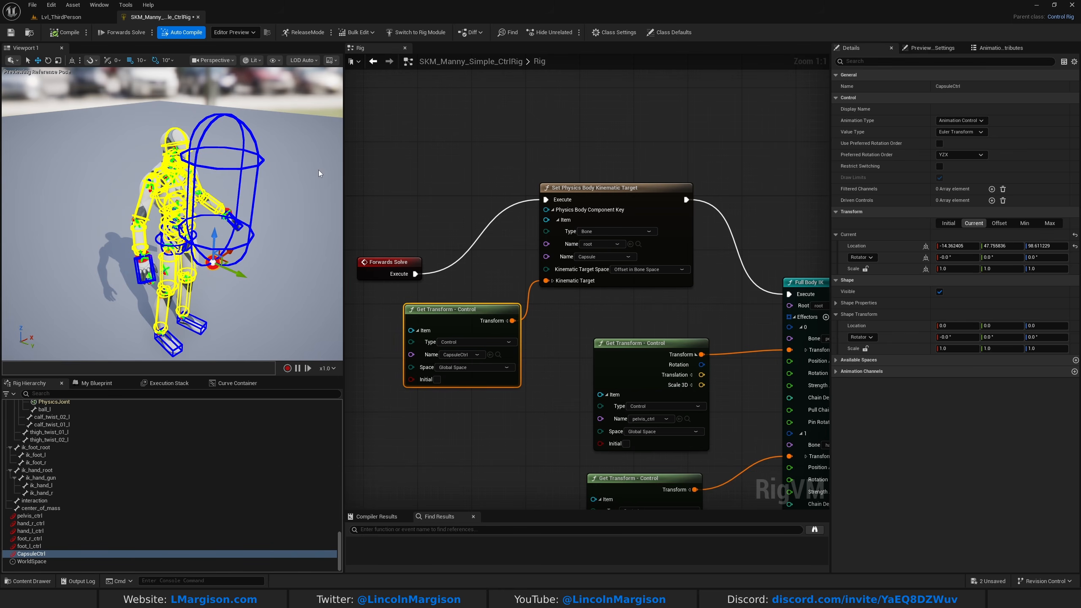
- Raise CapsuleCtrl beside the mannequin to about Z 126.5
right_click_drag(128, 198, 67, 151)
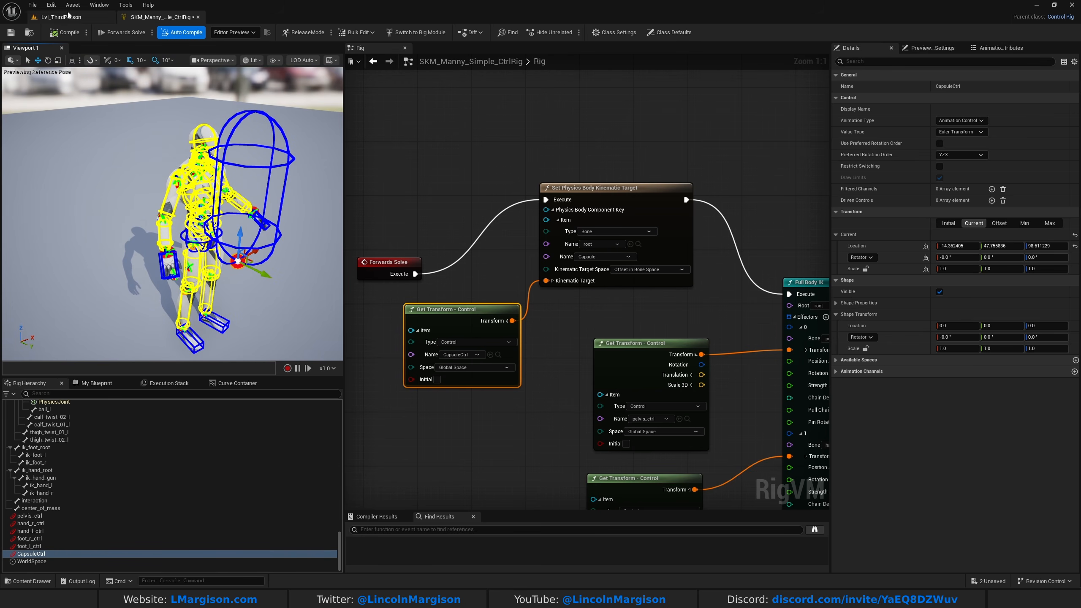
right_click_drag(138, 144, 147, 123)
left_click_drag(252, 234, 228, 160)
right_click_drag(279, 171, 277, 137)
scroll(222, 110, "down", 4)
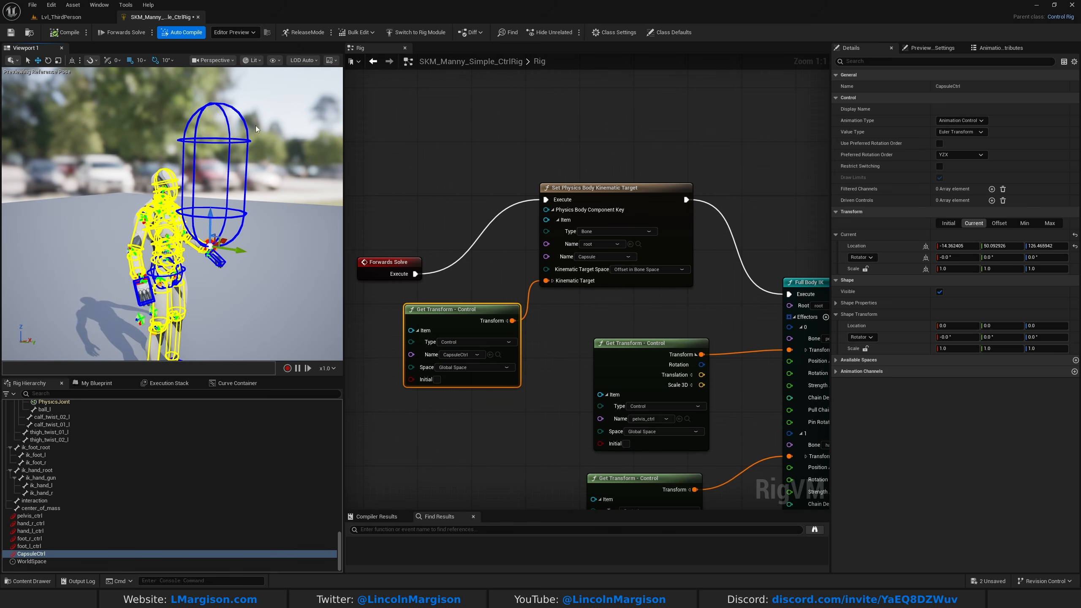
- Sweep CapsuleCtrl past the mannequin, leave it floating clear of the body, and clear the selection
right_click_drag(235, 266, 263, 250)
left_click_drag(216, 226, 257, 226)
right_click_drag(258, 226, 155, 196)
left_click_drag(85, 223, 63, 251)
right_click_drag(63, 251, 26, 172)
right_click_drag(16, 272, 159, 164)
left_click(108, 207)
left_click(202, 188)
right_click_drag(222, 198, 221, 204)
left_click(257, 262)
right_click_drag(257, 262, 257, 262)
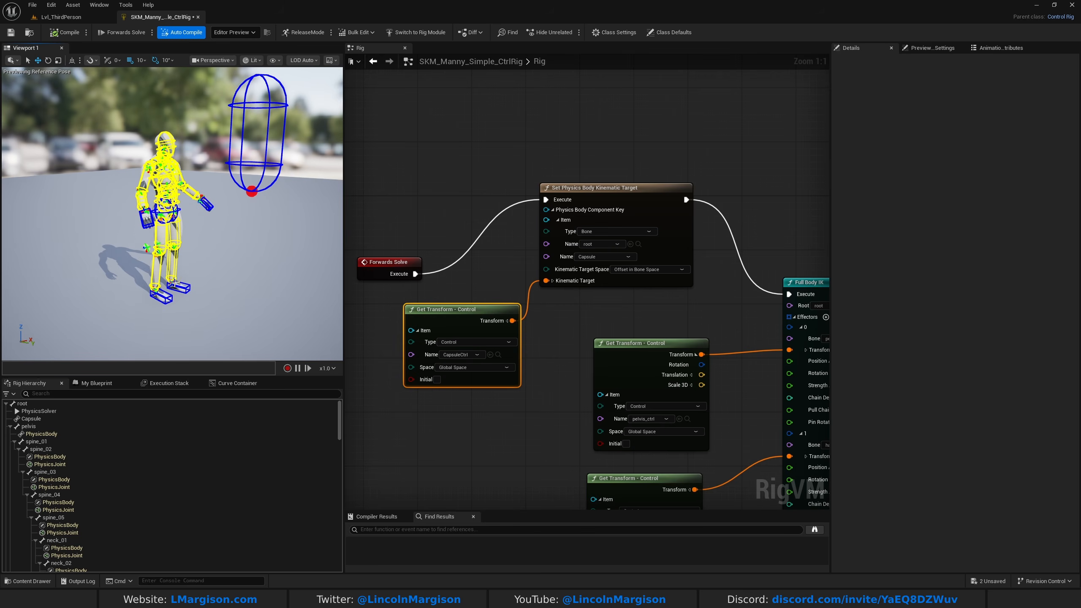
right_click_drag(198, 281, 198, 282)
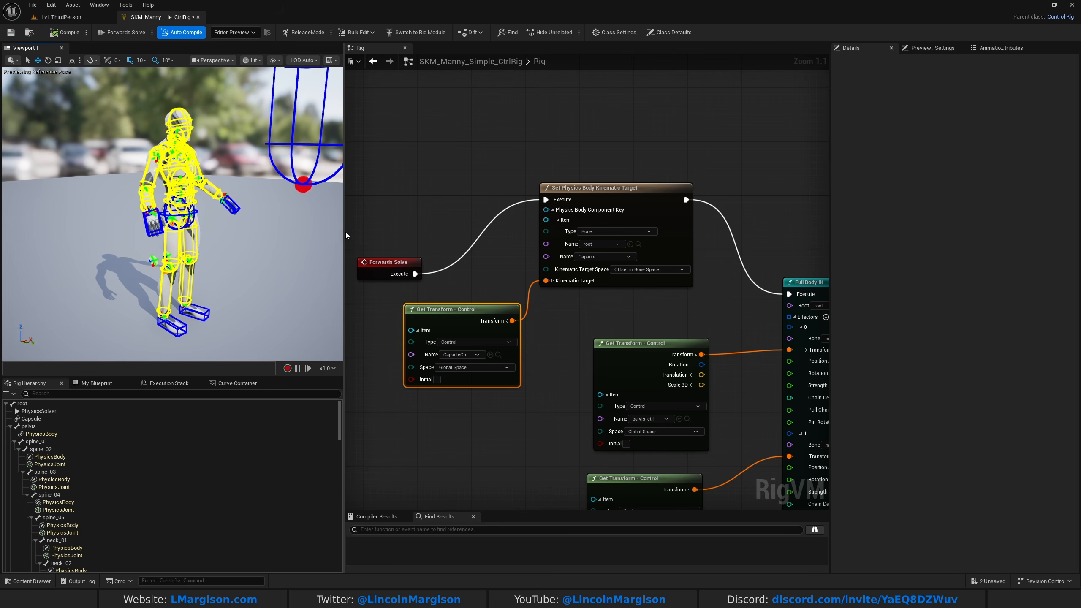
- Widen the preview viewport and select the mannequin's left hand control, hand_l_ctrl
left_click_drag(345, 230, 647, 233)
mouse_move(409, 189)
right_mouse_down()
mouse_move(394, 174)
mouse_move(413, 192)
mouse_move(366, 215)
mouse_move(395, 198)
right_mouse_up()
left_click(398, 193)
scroll(395, 198, "up", 2)
left_click_drag(382, 212, 536, 313)
left_click(487, 213)
mouse_move(473, 237)
right_mouse_down()
mouse_move(490, 228)
mouse_move(473, 237)
right_mouse_up()
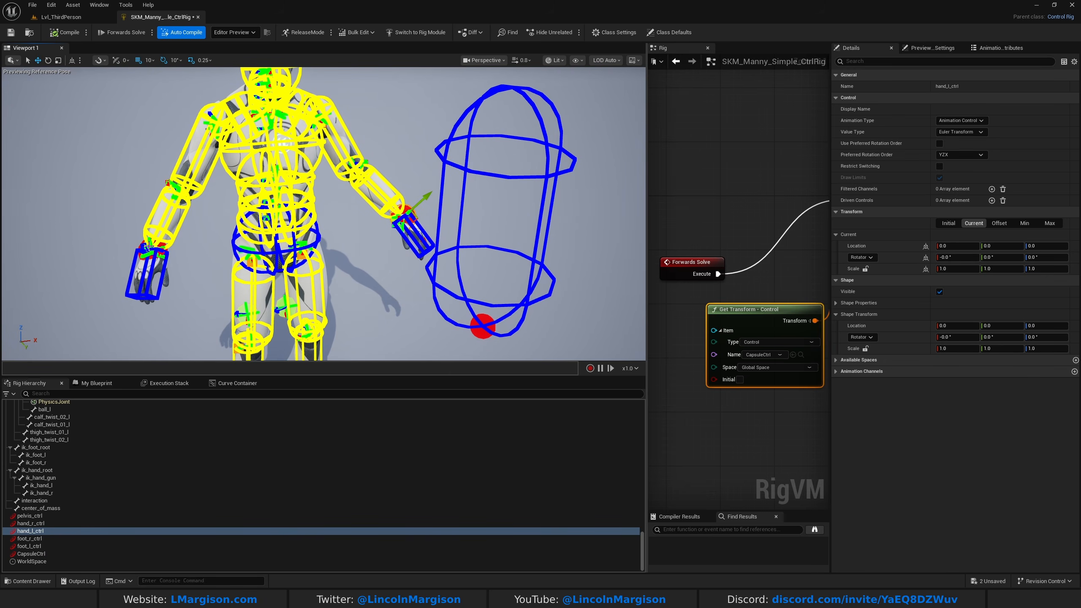
- Move CapsuleCtrl across the front of the mannequin's legs to its other side and check the body's reaction
left_click(146, 247)
left_click_drag(177, 262, 516, 252)
left_click(484, 322)
left_click_drag(485, 322, 225, 344)
right_click_drag(225, 344, 329, 277)
right_click_drag(363, 205, 339, 245)
left_click_drag(339, 311, 592, 255)
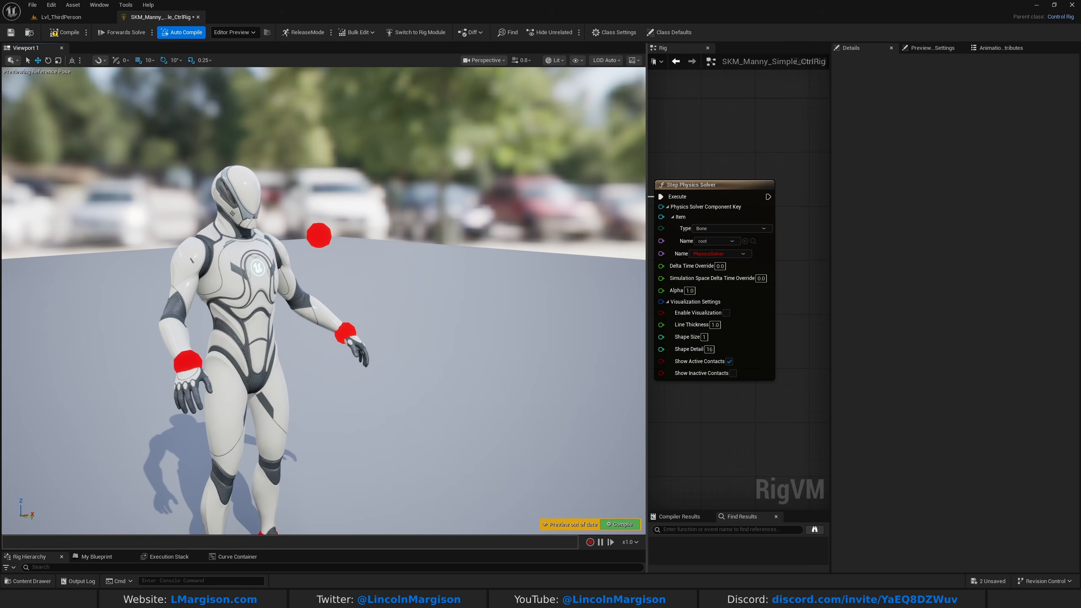
- Push CapsuleCtrl sideways into the mannequin's upper body and lower it along the torso
left_click_drag(356, 250, 587, 307, "alt")
right_click_drag(535, 266, 532, 266)
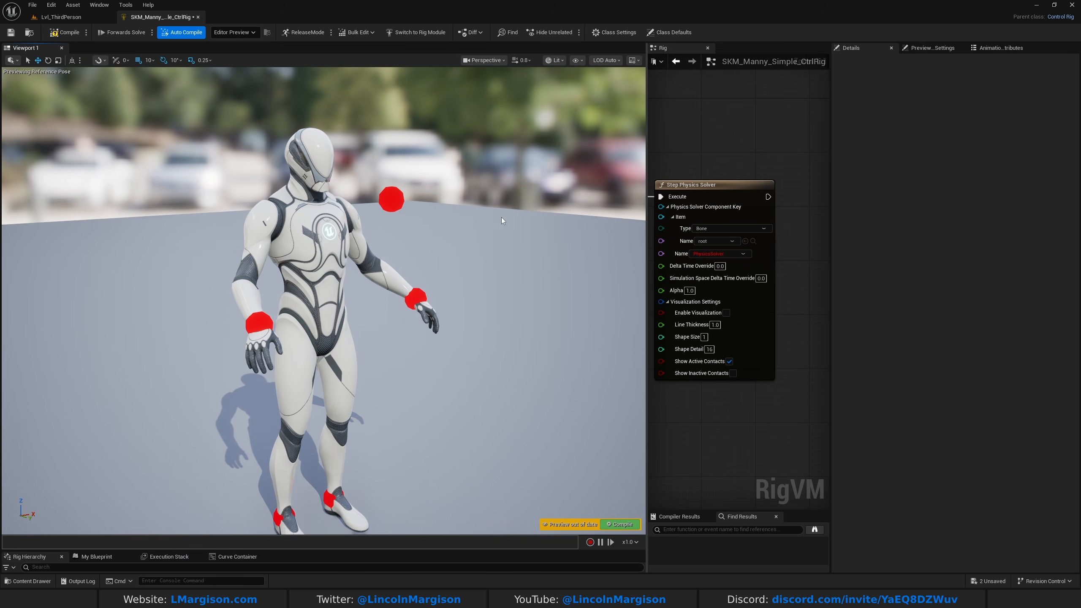
left_click(391, 199)
left_click_drag(416, 199, 354, 193)
left_click(269, 189)
left_click_drag(363, 320, 312, 326)
left_click_drag(302, 258, 302, 303)
- Move CapsuleCtrl behind the mannequin's upper back, at about X 2.5, Y -8.2, Z 135.7
right_click_drag(302, 303, 217, 300)
left_click_drag(526, 297, 580, 308)
right_click_drag(447, 297, 549, 297)
left_click_drag(389, 260, 357, 260)
right_click_drag(357, 259, 276, 306)
left_click_drag(325, 284, 294, 130)
right_click_drag(294, 130, 404, 81)
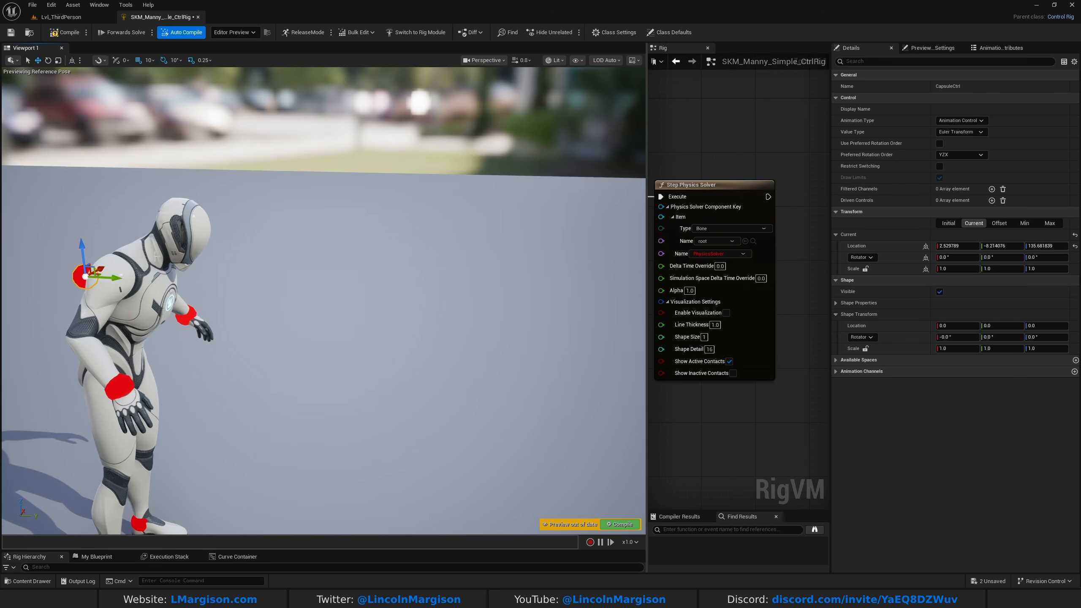
- Push CapsuleCtrl forward to about Y 11.1, raise it above the head to about Z 178.9, and narrow the preview viewport
left_click_drag(122, 276, 192, 282)
right_click_drag(332, 188, 162, 187)
left_click(333, 188)
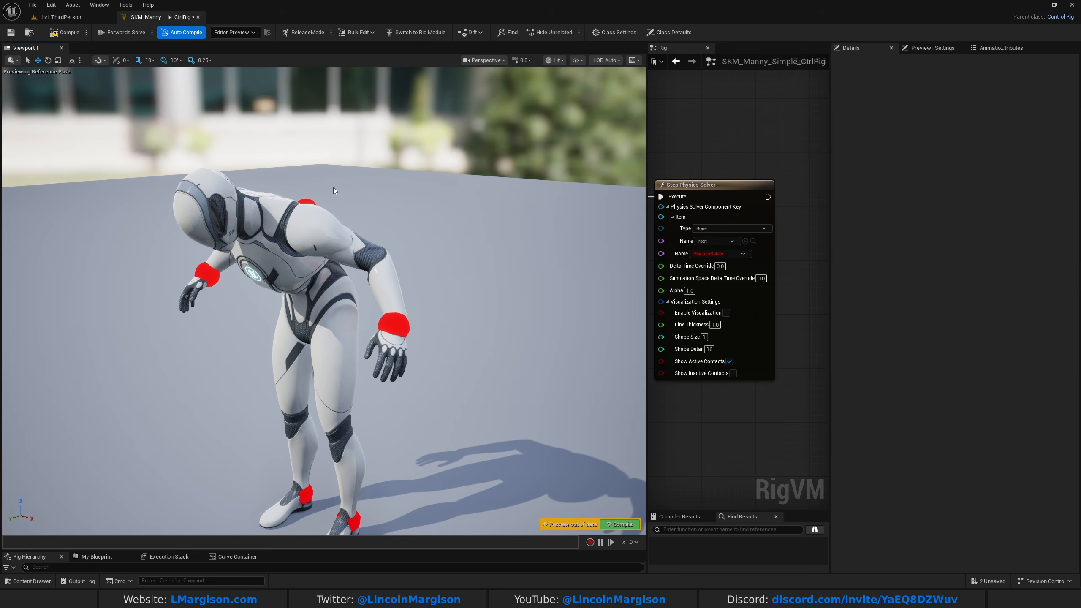
left_click(313, 200)
left_click_drag(307, 183, 305, 62)
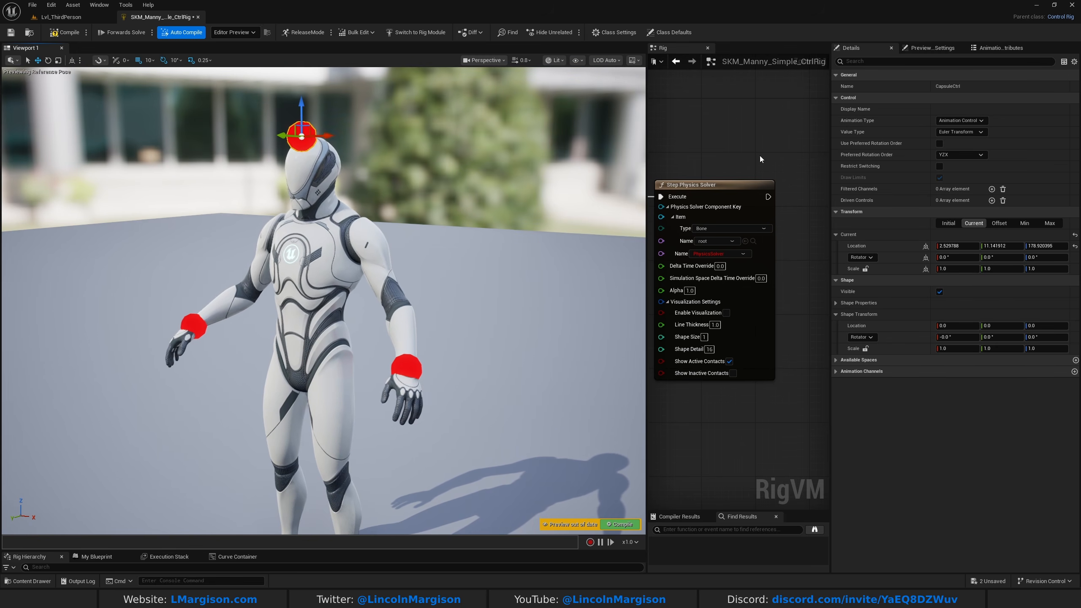
left_click_drag(647, 186, 387, 186)
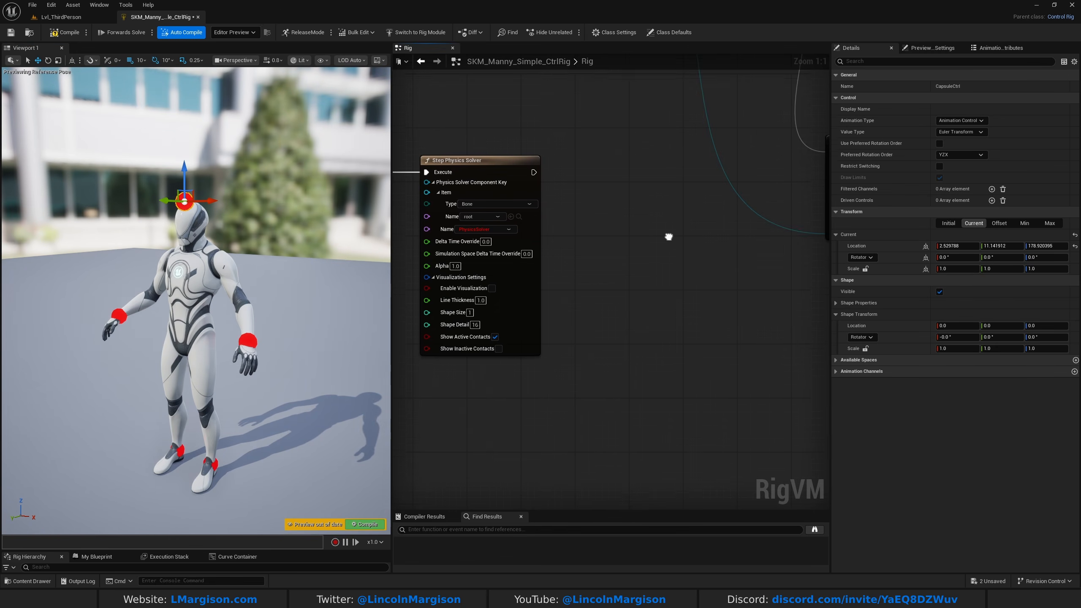
- Add a Sphere Trace By Trace Channel node beside the Step Physics Solver node, and delete it again
right_click_drag(616, 180, 614, 302)
right_click(614, 302)
type("trace")
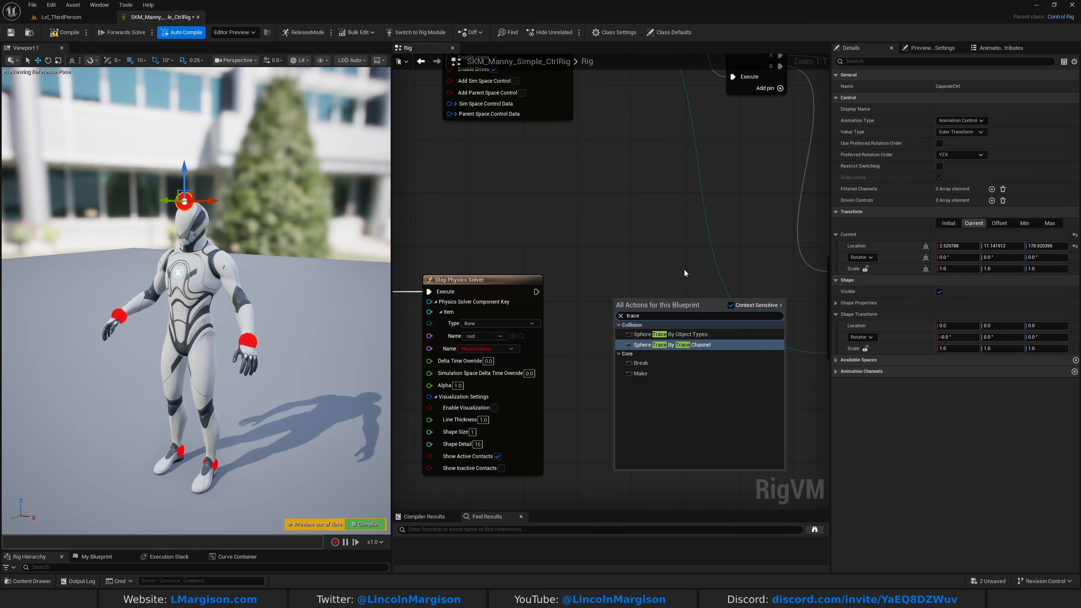
left_click(681, 345)
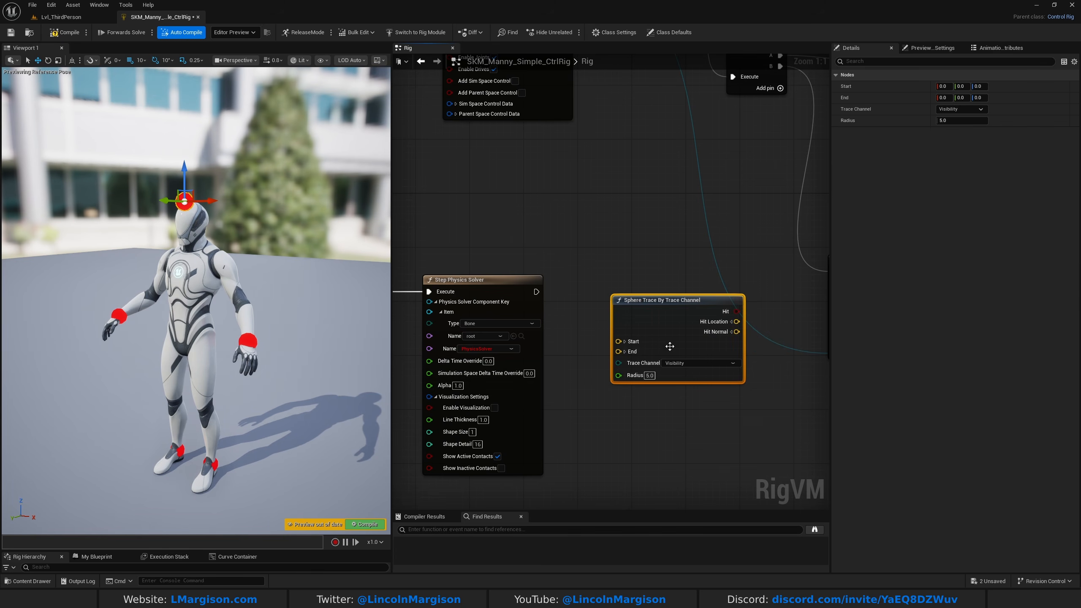
left_click_drag(695, 504, 695, 505)
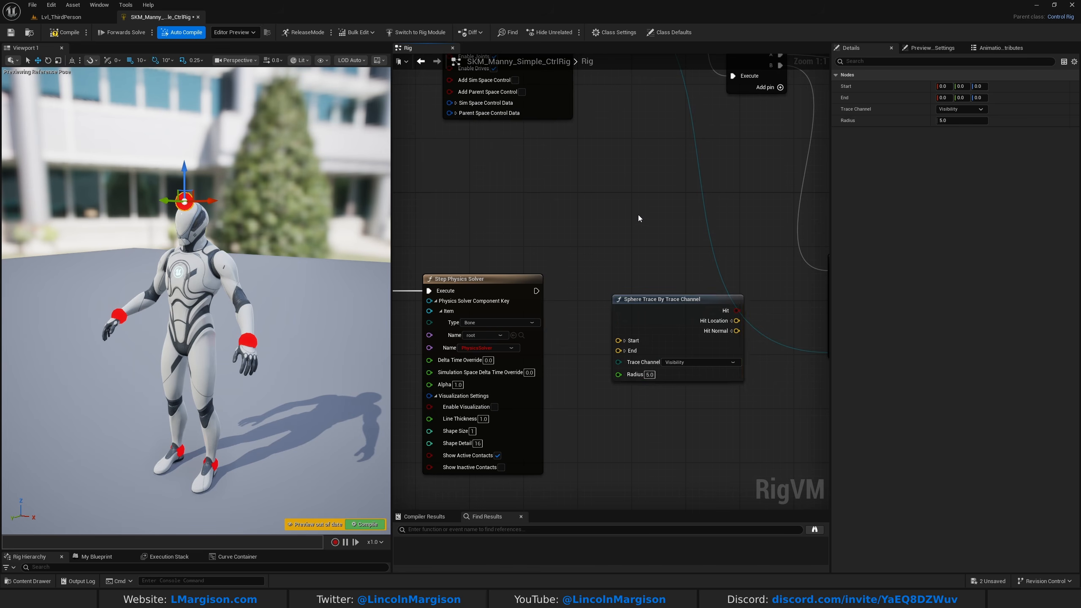
key("Delete")
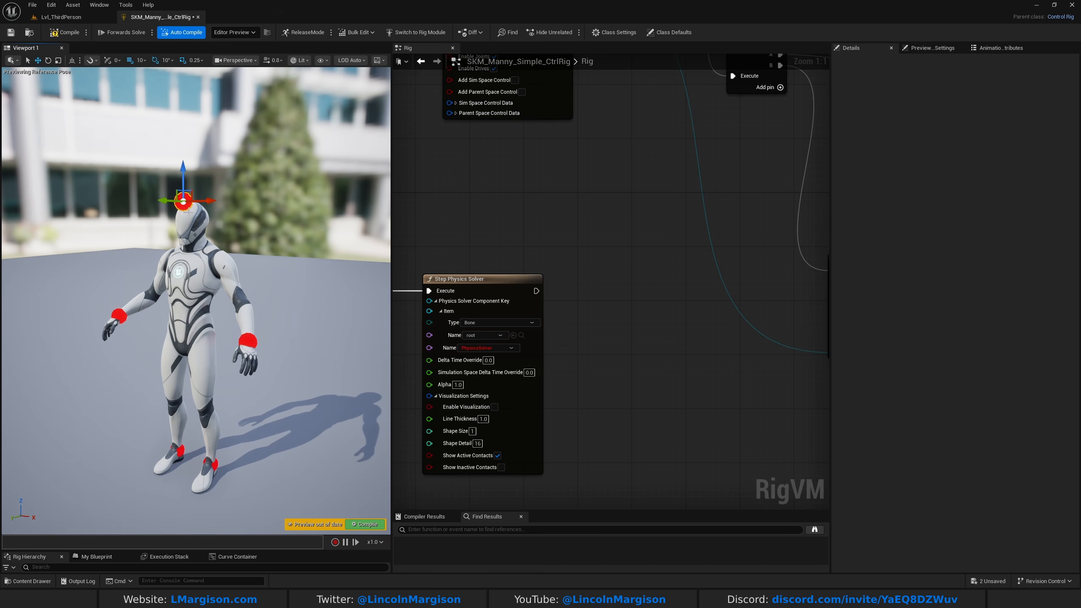
- Enable visualization on the Step Physics Solver node, raise CapsuleCtrl above the mannequin's head and view the capsule body from the side
right_click_drag(633, 363, 704, 306)
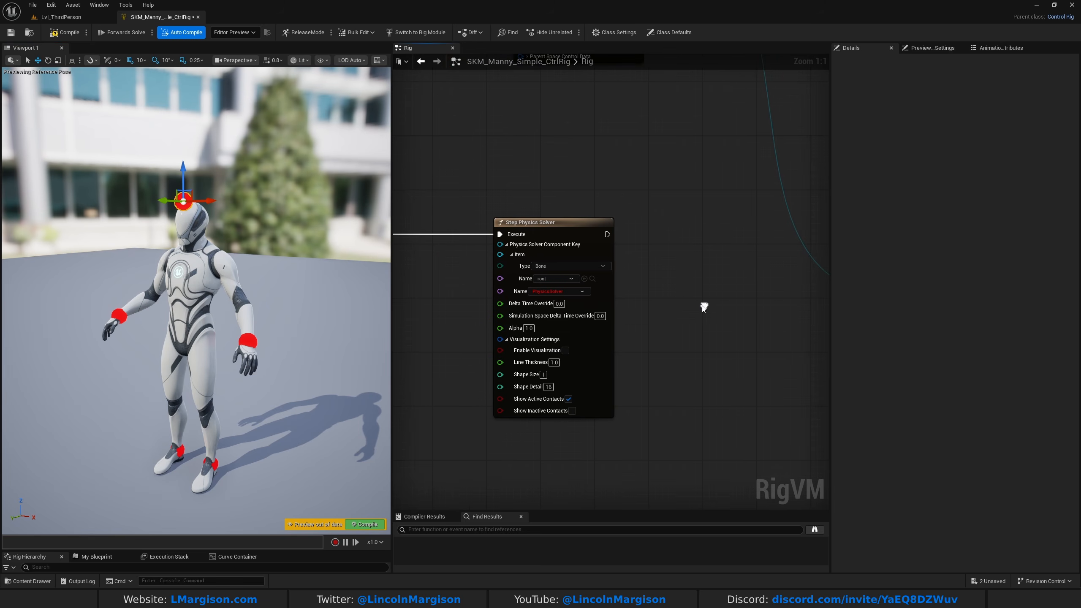
left_click(565, 350)
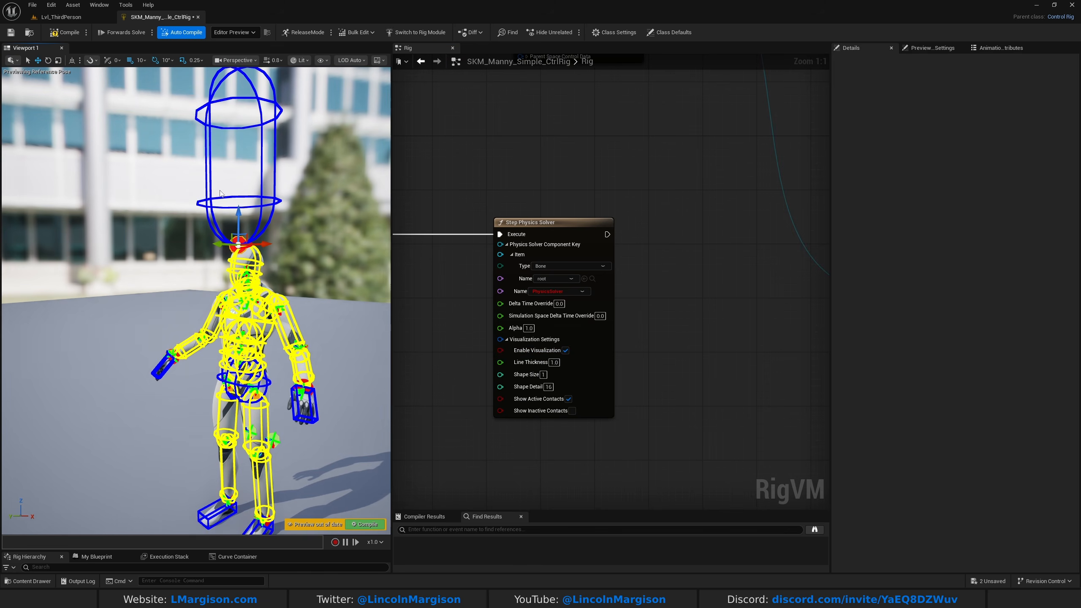
left_click_drag(248, 229, 250, 185)
right_click_drag(230, 139, 132, 128)
key("d")
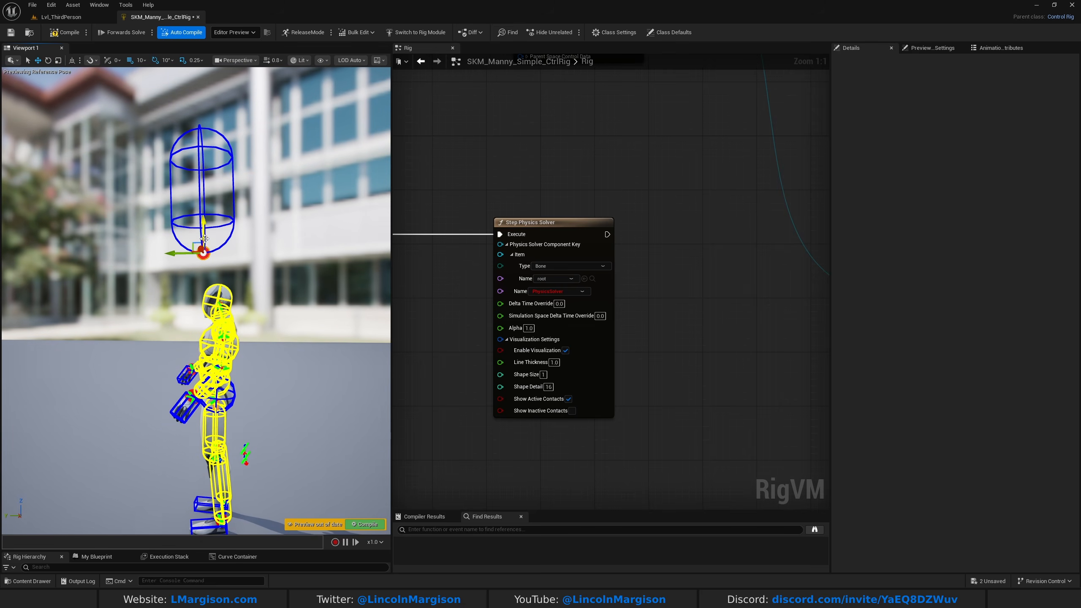
- Turn off the solver's visualization and test CapsuleCtrl against the back of the mannequin's head and neck
left_click(565, 350)
key("a")
right_click_drag(230, 354, 296, 357)
key("w")
right_click_drag(288, 183, 245, 184)
key("s")
key("d")
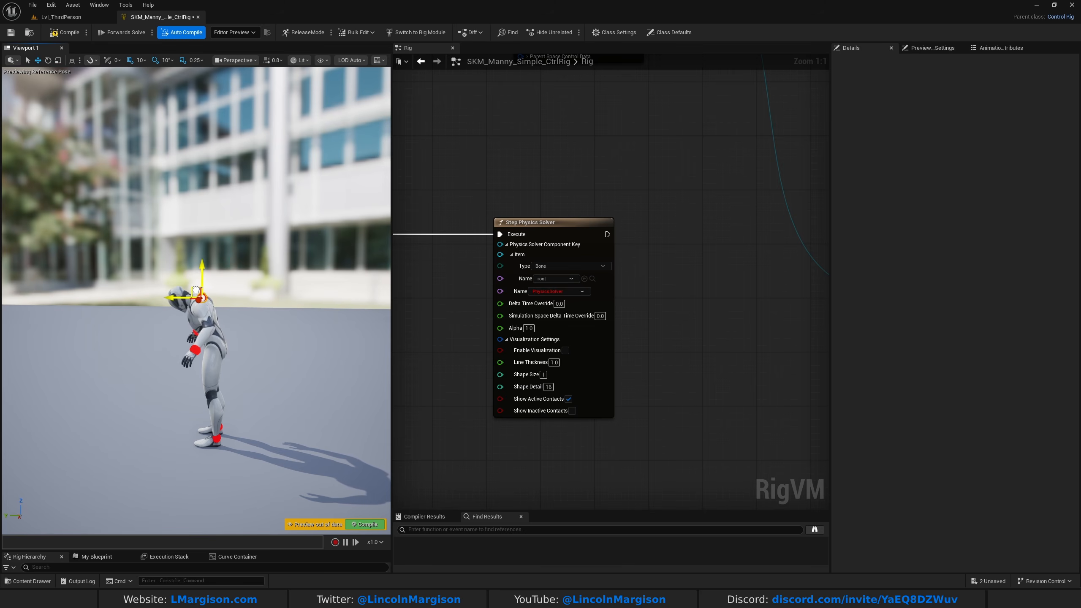
left_click_drag(205, 292, 210, 305)
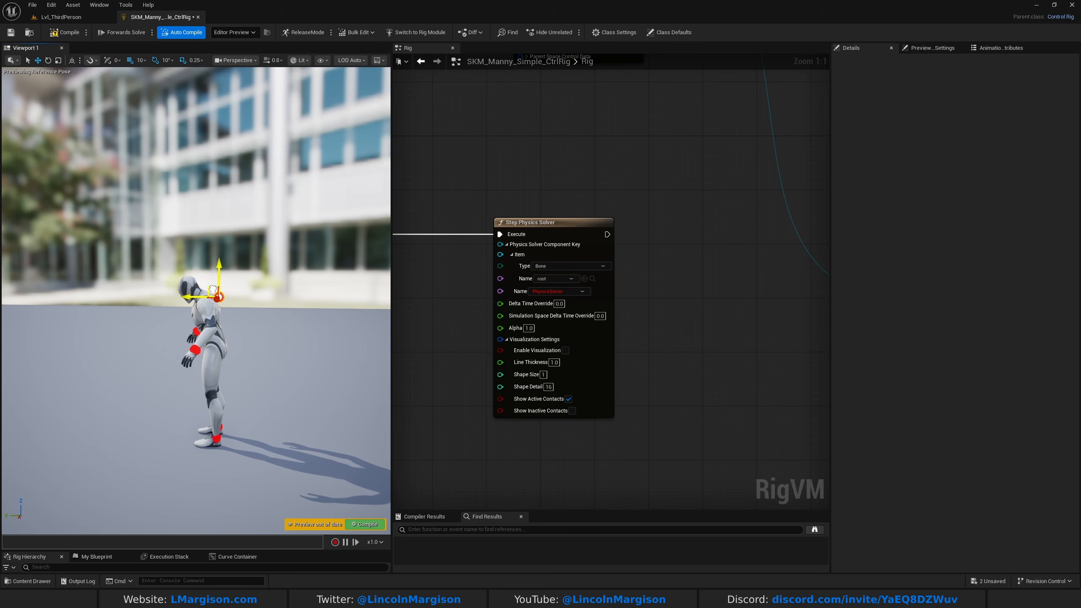
- Move CapsuleCtrl around the mannequin's shoulders and head to test how it pushes the body from different sides
right_click_drag(211, 209, 300, 181)
left_click_drag(318, 269, 288, 278)
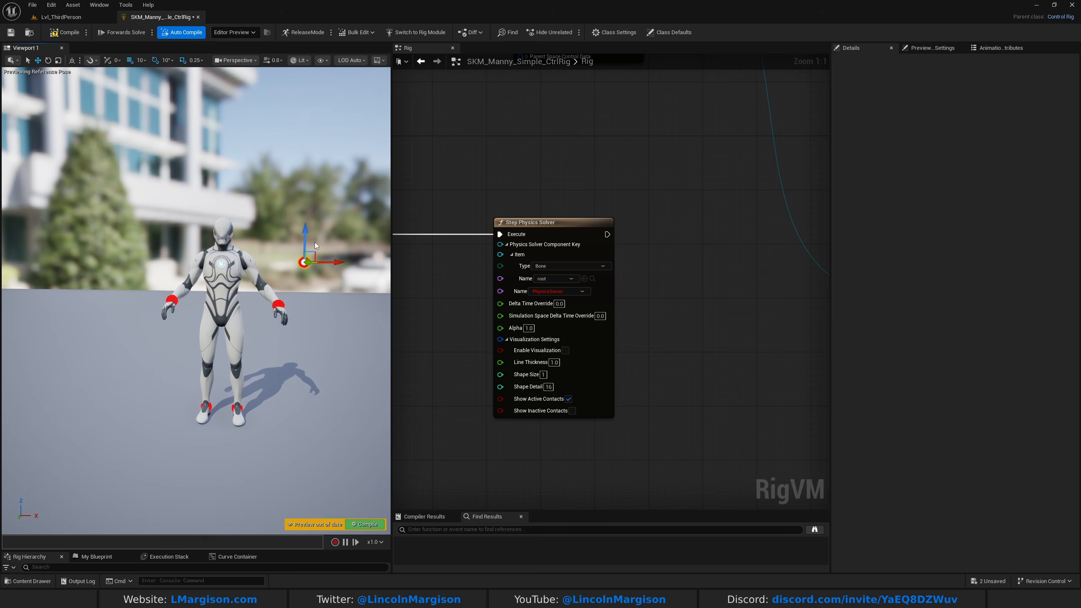
left_click_drag(131, 238, 179, 183)
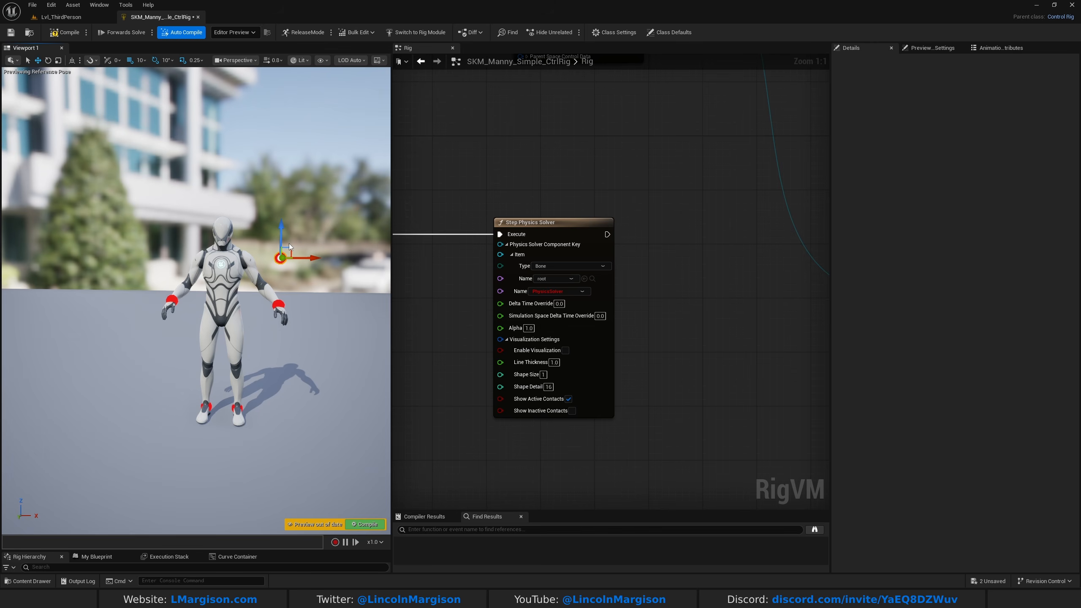
left_click_drag(289, 243, 280, 244)
left_click_drag(152, 213, 192, 239)
right_click_drag(212, 259, 136, 298)
key("d")
left_click_drag(214, 254, 178, 281)
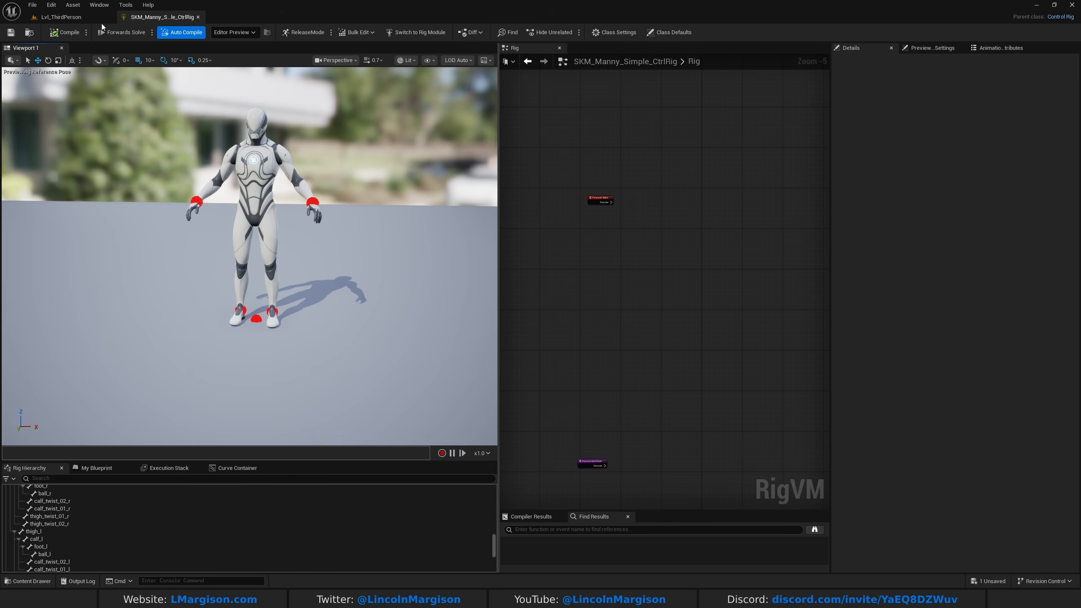
- Search the project's plugins for "loco" to check that Locomotor is enabled, and close the plugin browser
left_click(51, 5)
left_click(70, 83)
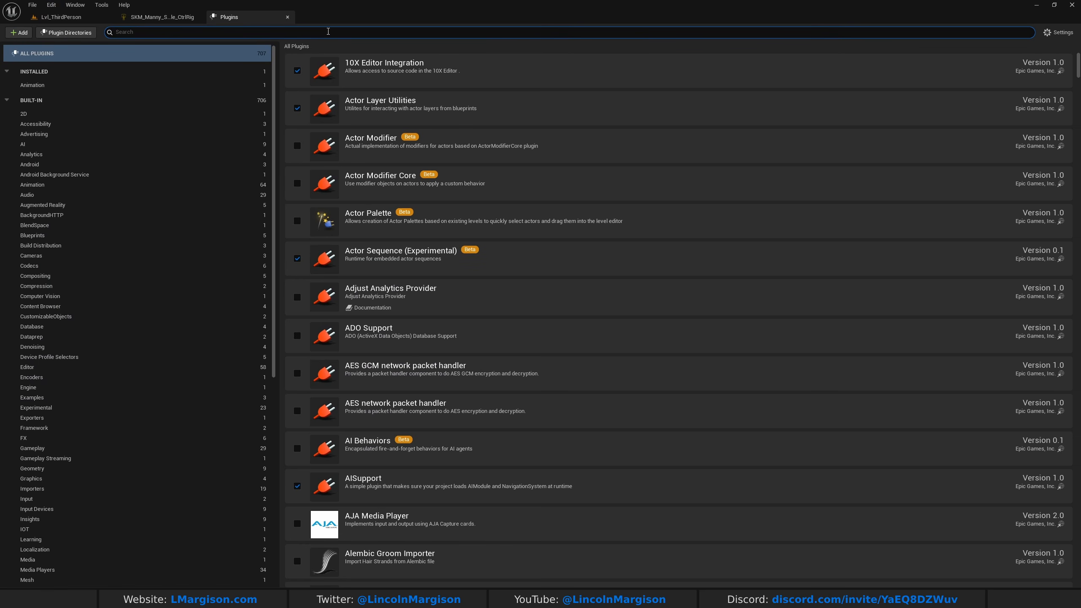
type("loco")
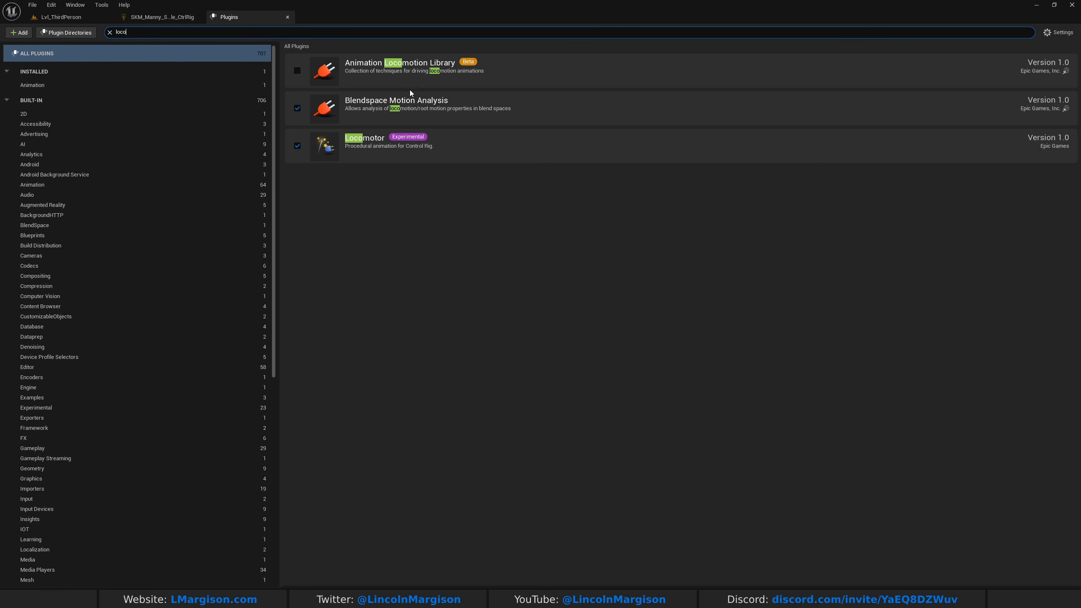
left_click(287, 17)
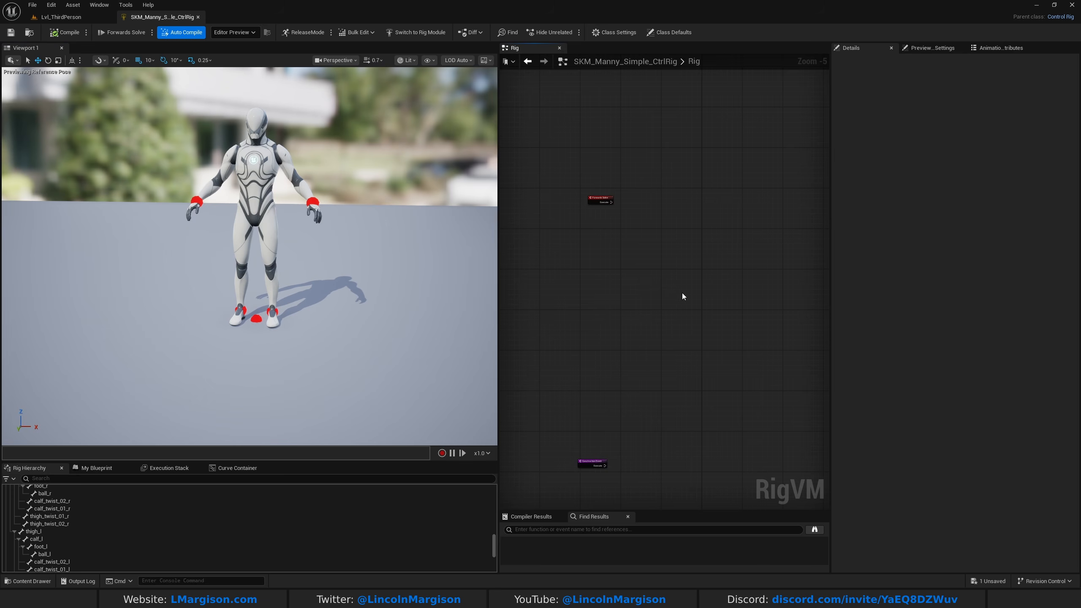
- Move CapsuleCtrl along the floor in front of the mannequin to about Y 74.1
left_click_drag(314, 312, 320, 316)
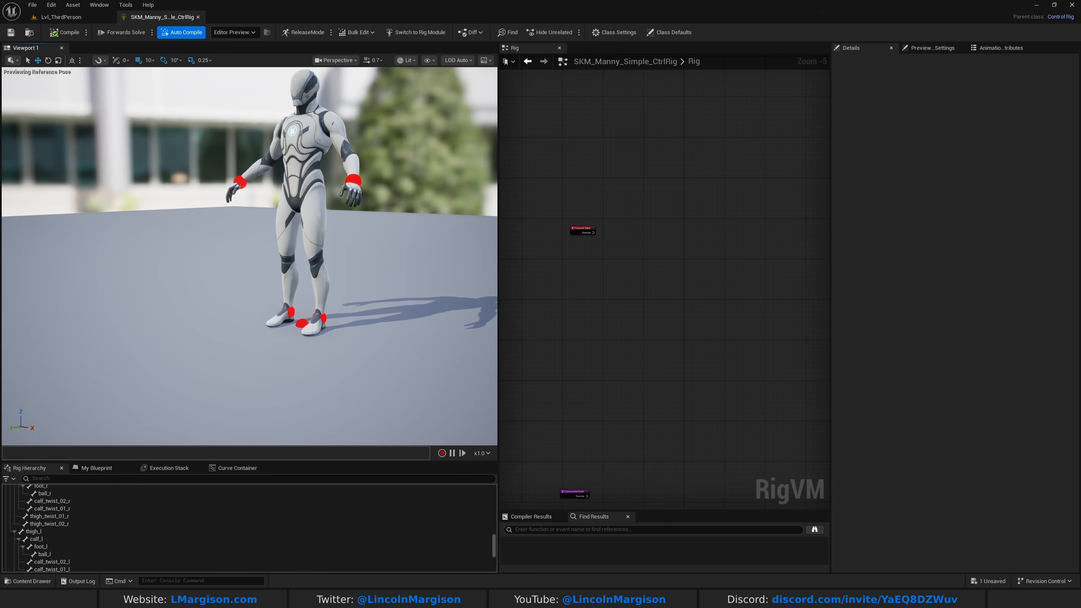
left_click(302, 324)
left_click(284, 358)
left_click(296, 315)
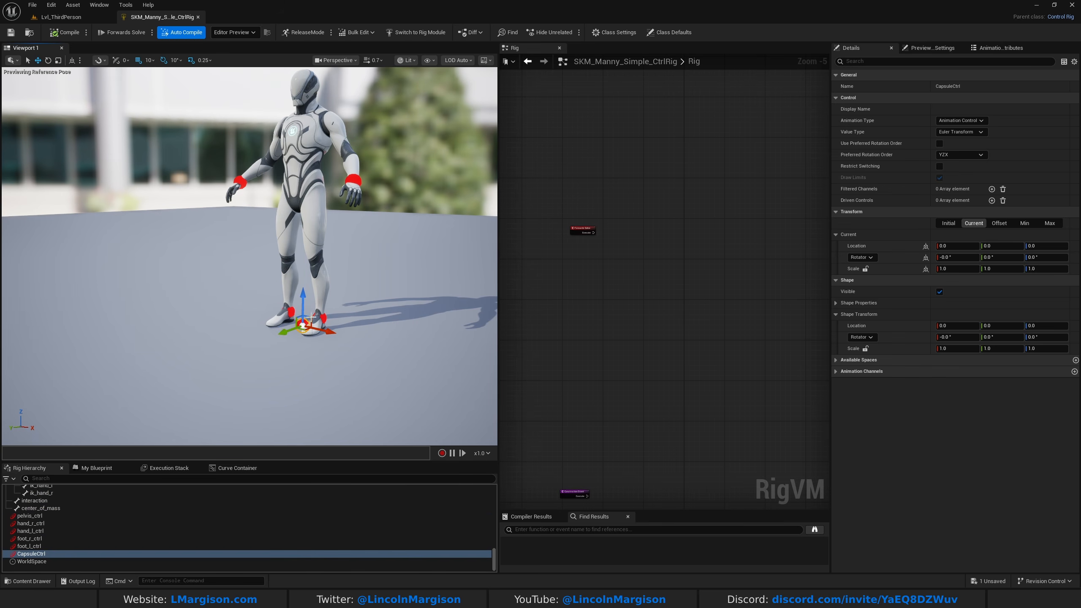
left_click_drag(287, 332, 232, 351)
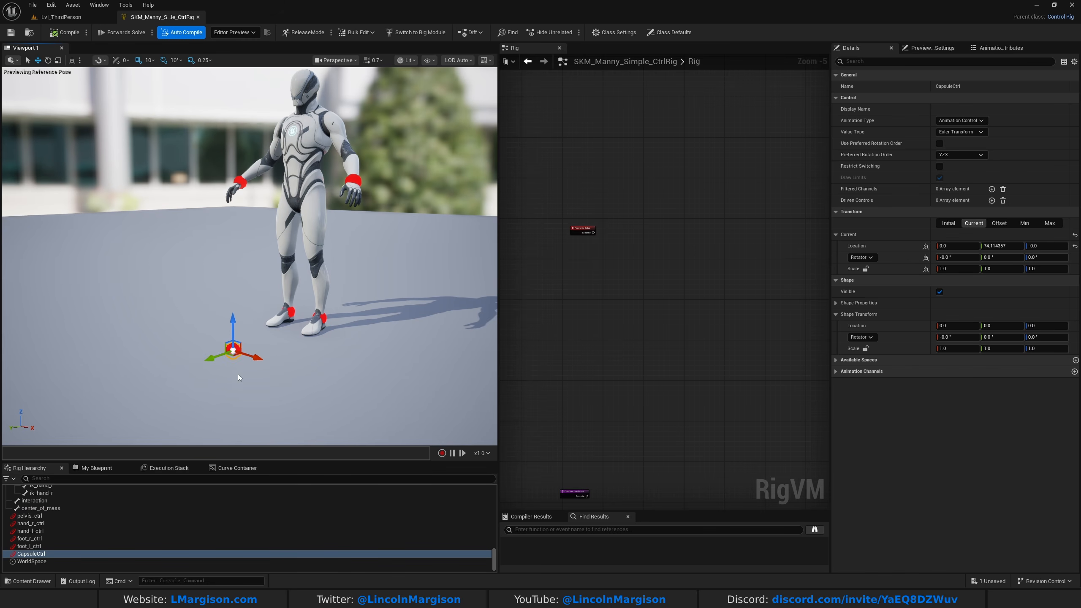
- Add a Locomotor node to the rig graph and connect Forwards Solve's Execute output to it
scroll(651, 222, "up", 4)
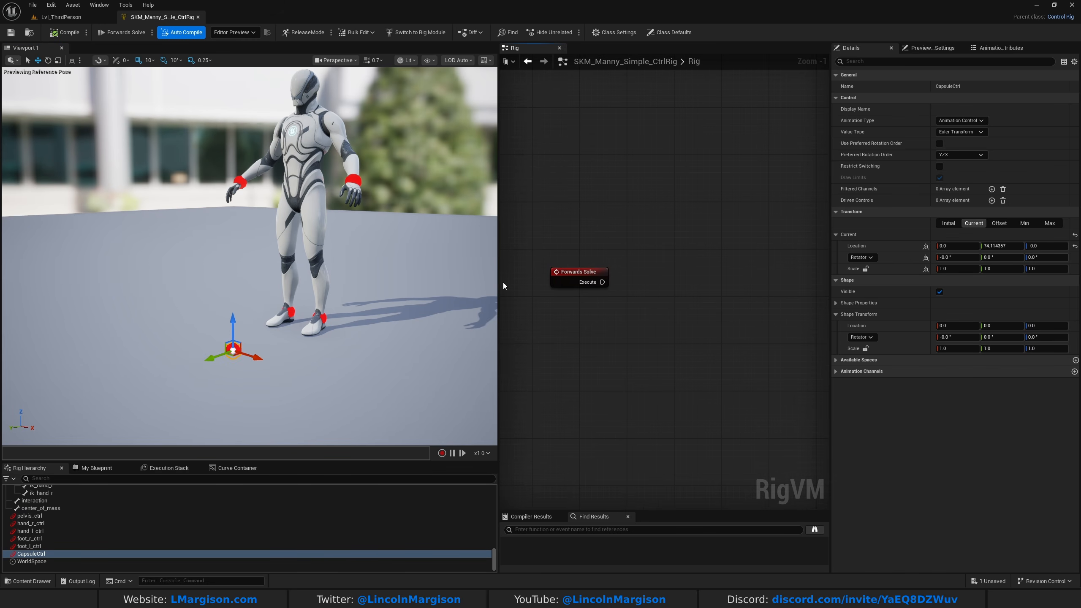
left_click_drag(496, 285, 424, 286)
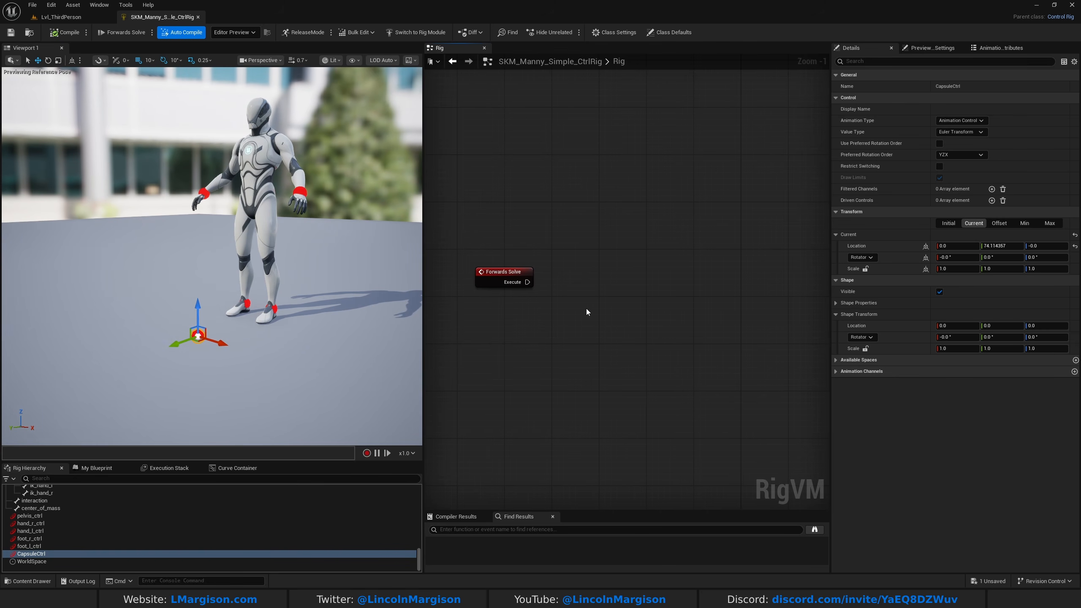
right_click(587, 311)
type("lo")
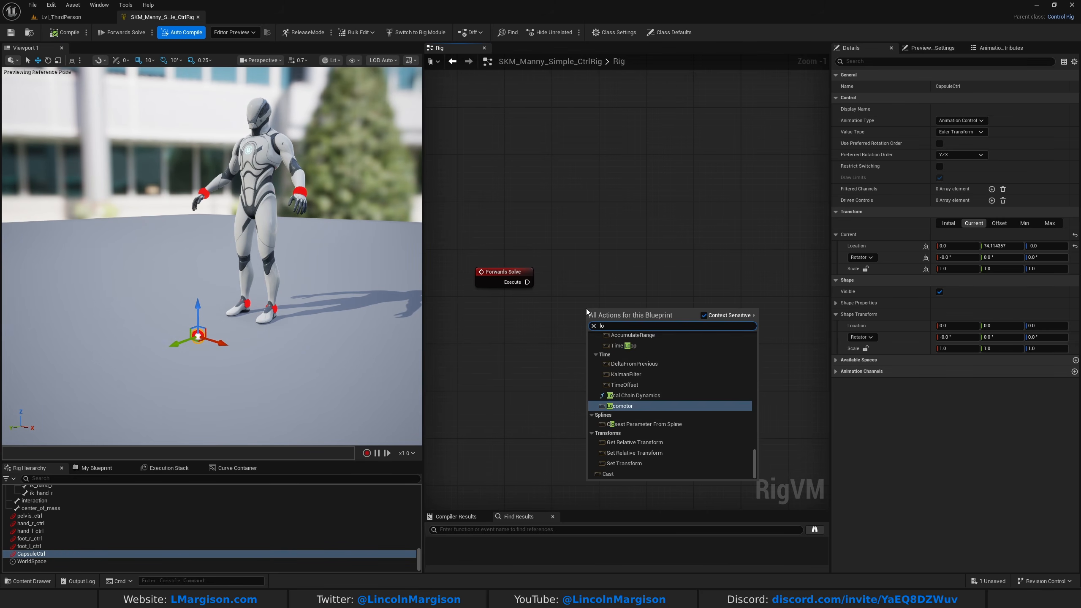
type("co")
left_click(629, 373)
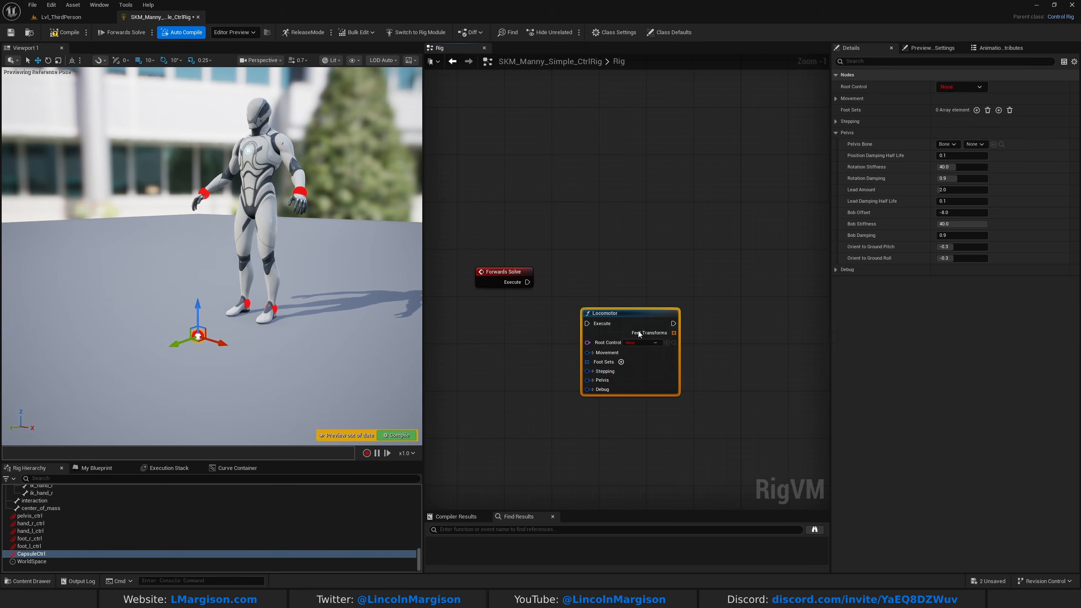
left_click_drag(615, 314, 645, 268)
left_click_drag(527, 282, 617, 276)
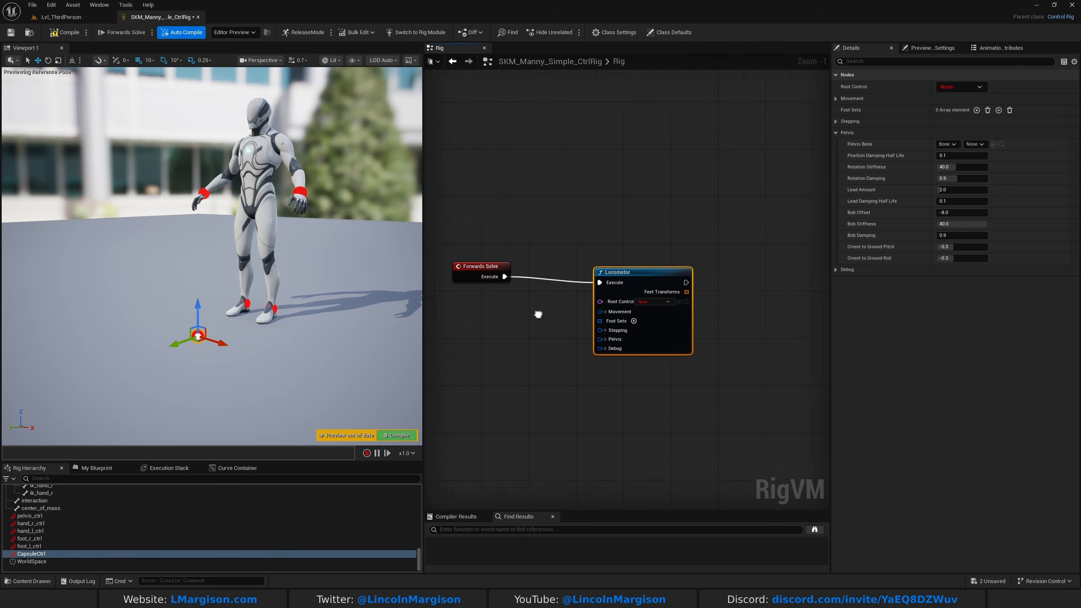
- Set the Locomotor's Root Control to CapsuleCtrl, compile the rig and move CapsuleCtrl forward to about Y 116.2
left_click(645, 301)
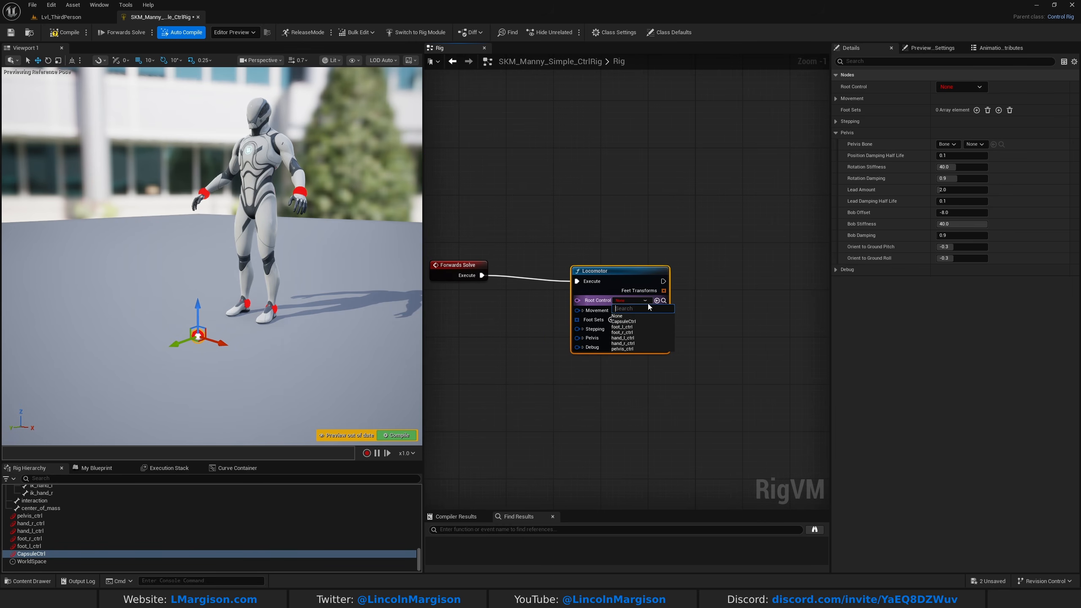
left_click(629, 322)
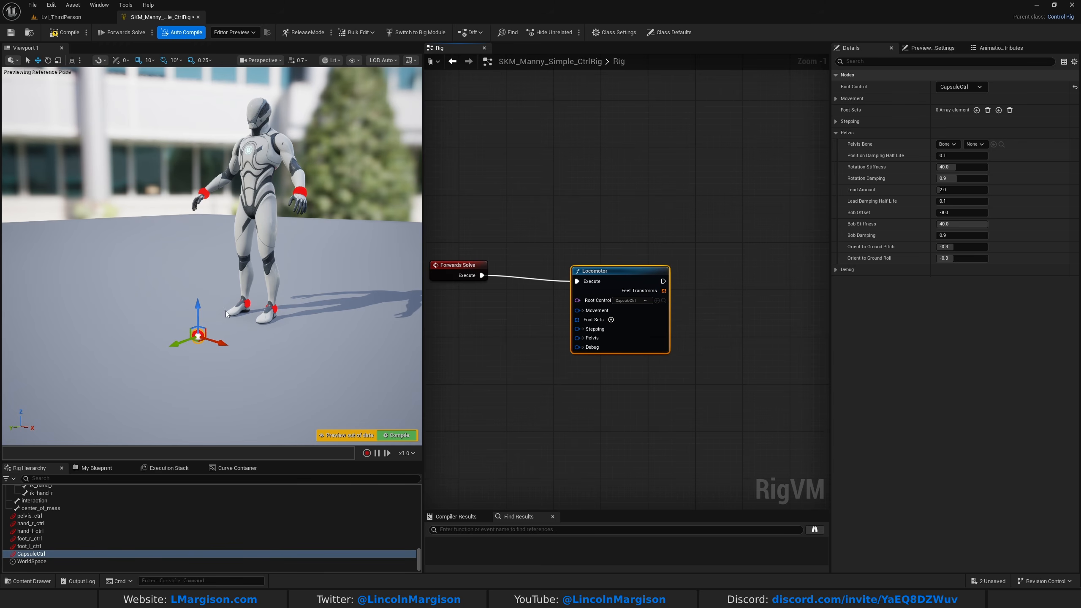
left_click(58, 36)
left_click_drag(247, 321, 149, 353)
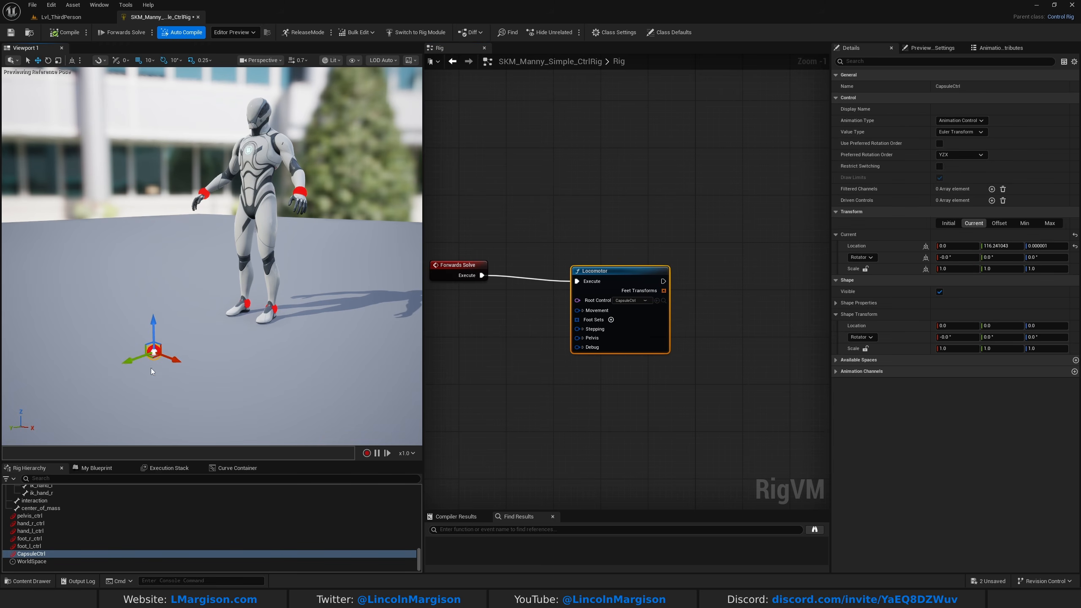
- Add one foot set with two feet to the Locomotor node and expand the first foot's Ankle Bone
scroll(598, 351, "up", 1)
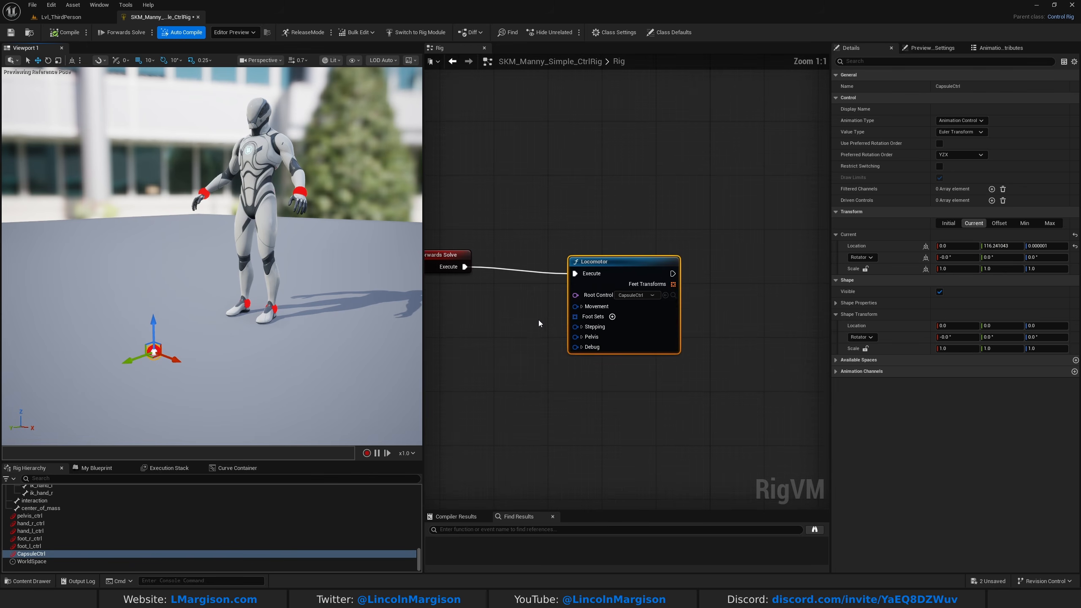
left_click(612, 317)
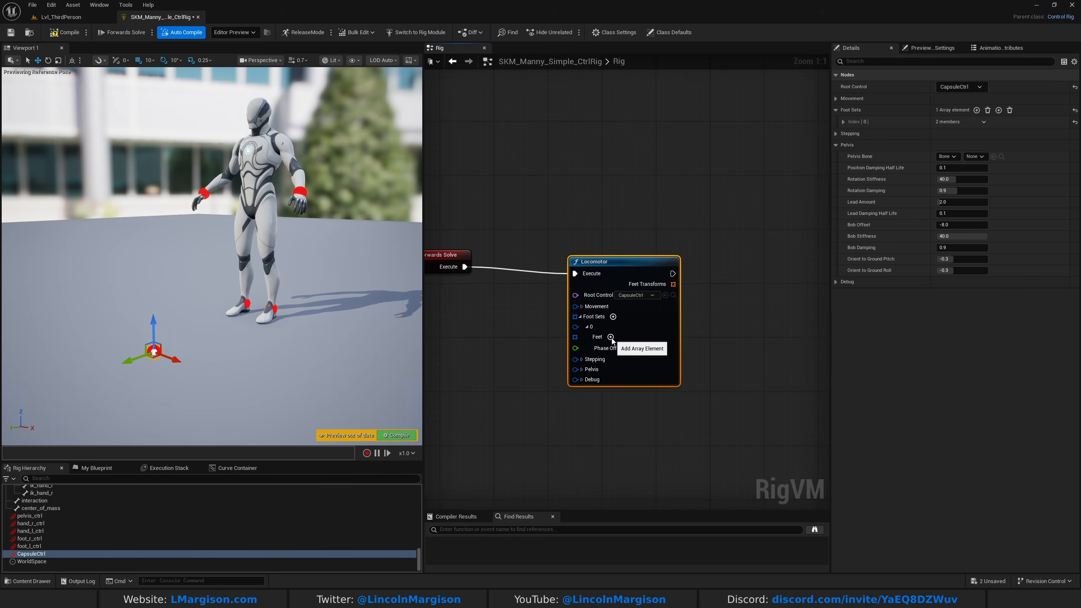
left_click(611, 337)
left_click(611, 337)
left_click(601, 357)
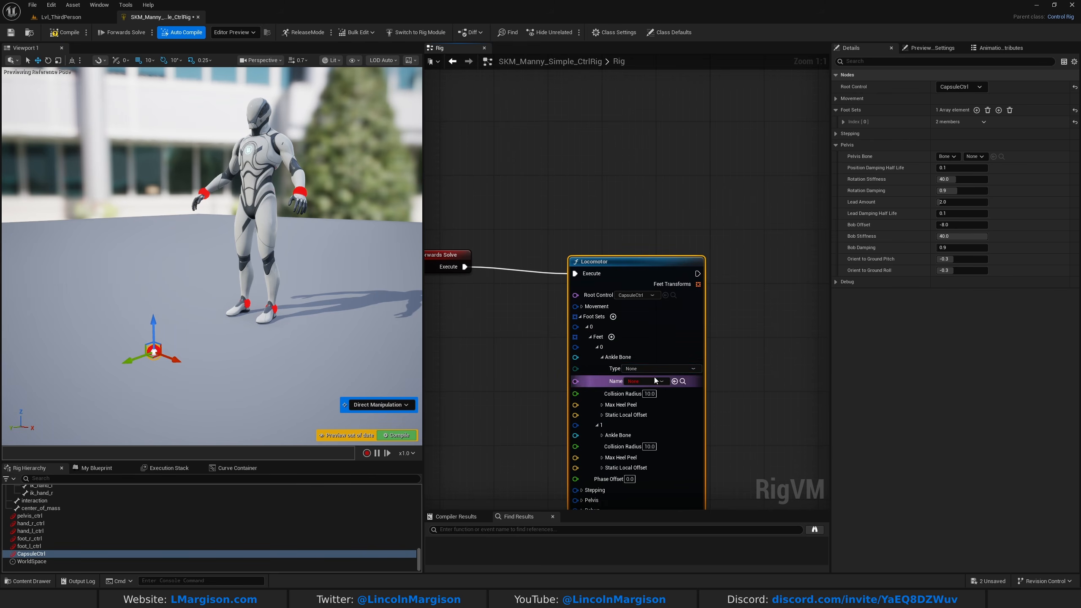
left_click(598, 425)
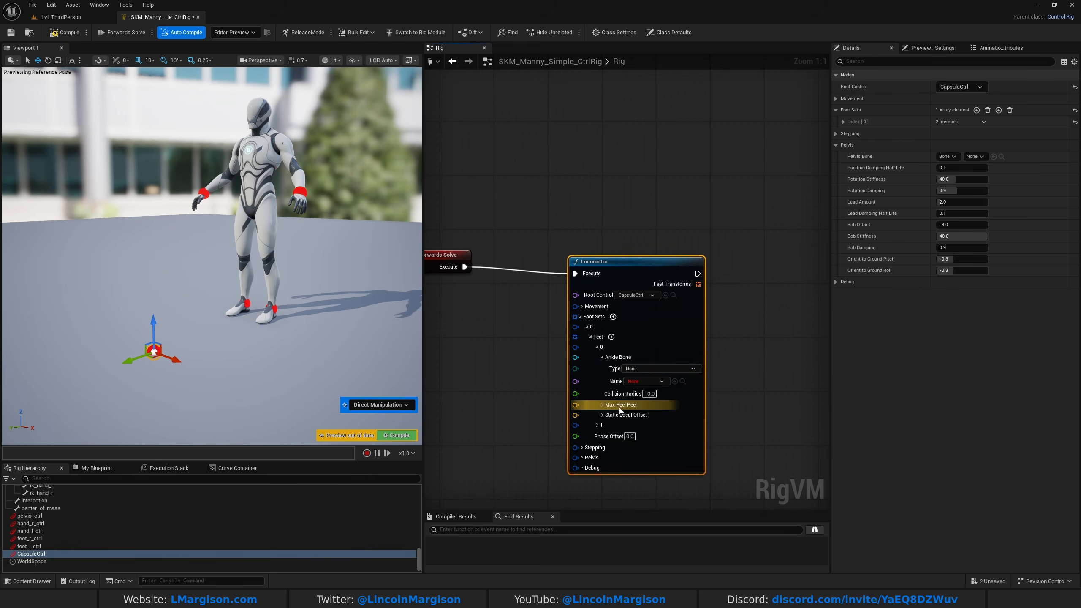
left_click(599, 425)
- Set the first foot's Ankle Bone to type Bone with the name foot_r
left_click(648, 368)
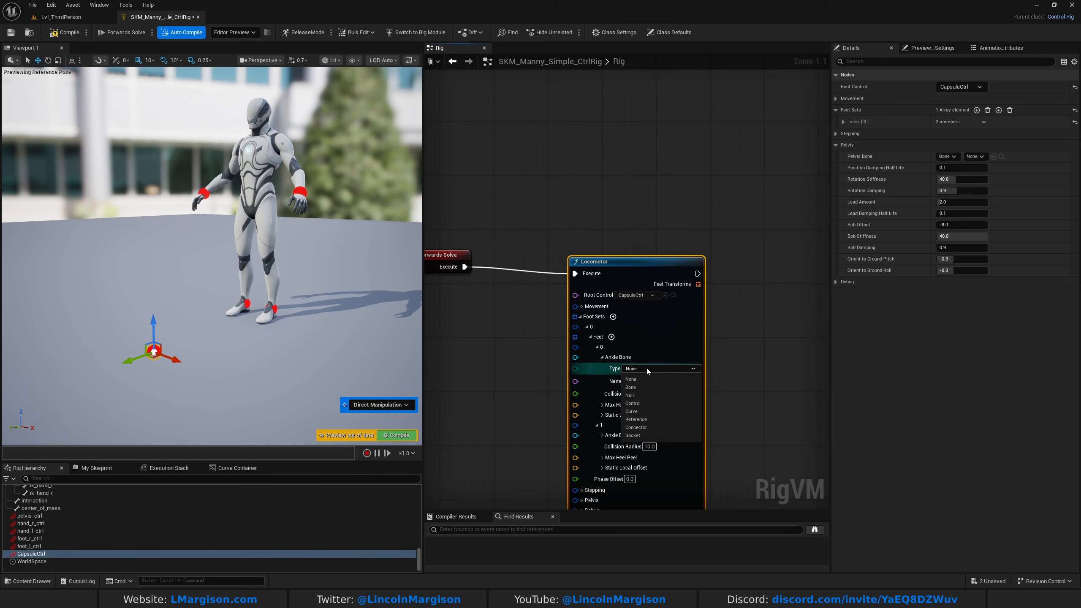
left_click(638, 387)
left_click(640, 382)
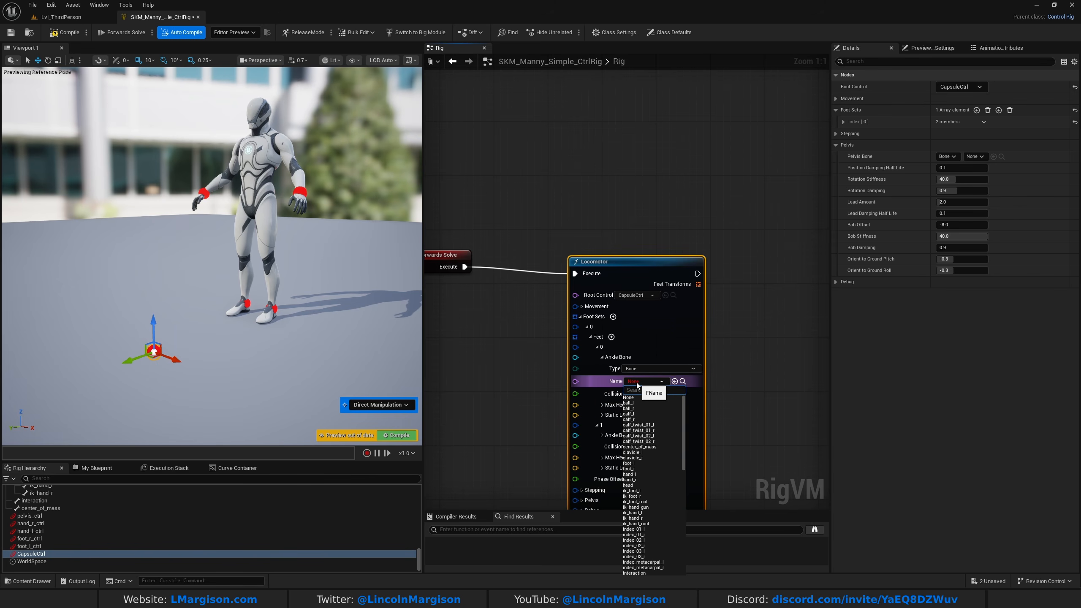
type("foo")
left_click(629, 403)
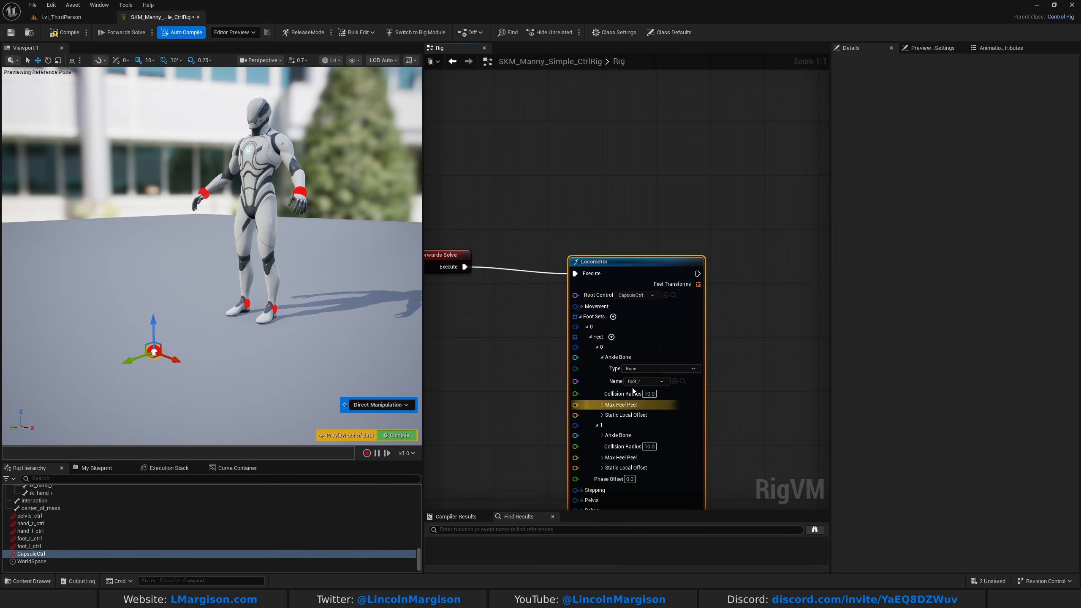
- Expand the second foot's Ankle Bone on the Locomotor and set its name to foot_l
key("w")
right_click_drag(170, 334, 158, 346)
right_click_drag(739, 441, 711, 386)
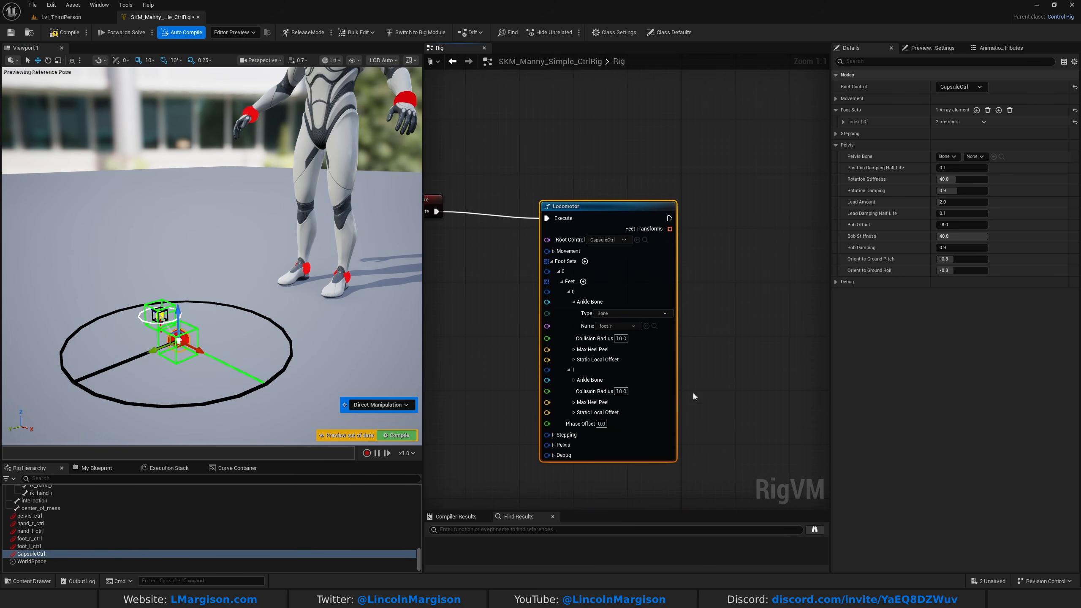
left_click(574, 380)
left_click(613, 392)
left_click(610, 411)
left_click(617, 403)
type("foi")
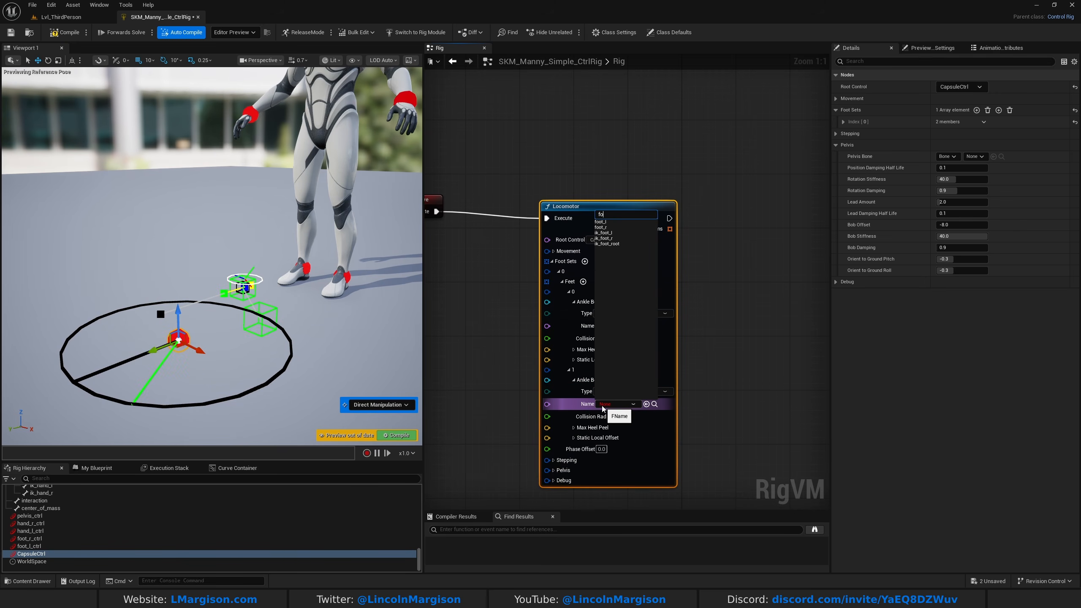
left_click(615, 222)
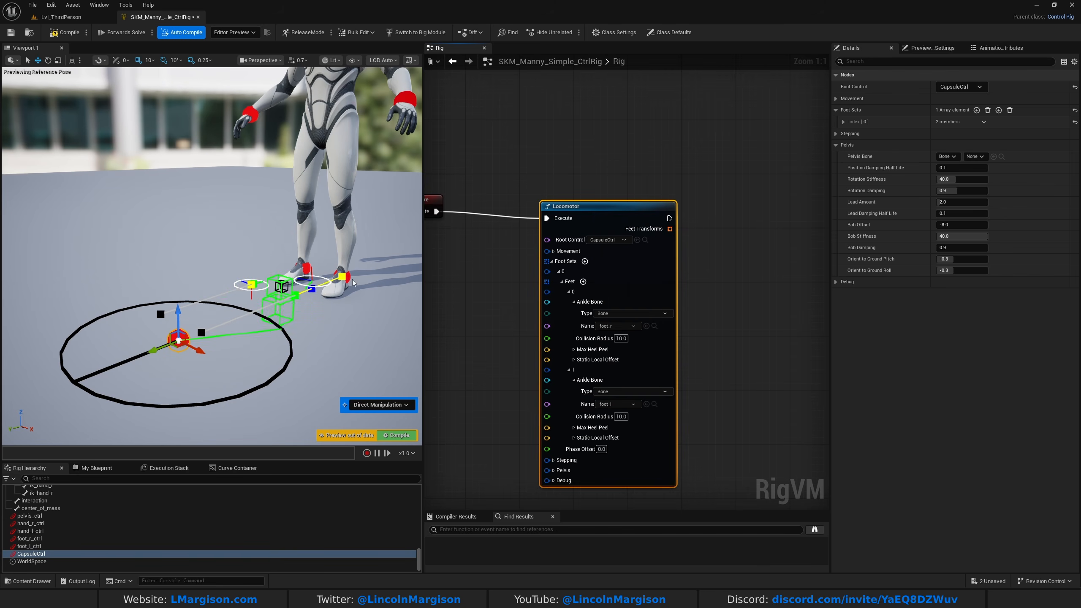
- Compile the rig and move CapsuleCtrl around to about X 11.5, Y 73.5 to test the foot stepping
left_click(68, 33)
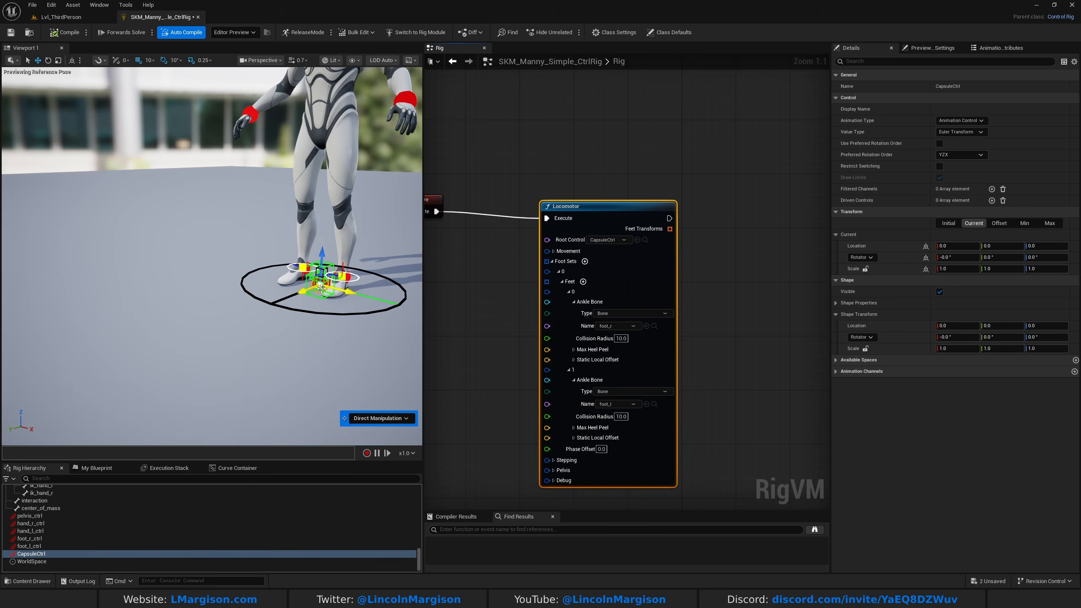
left_click_drag(302, 292, 204, 325)
right_click_drag(204, 325, 153, 336)
right_click_drag(235, 307, 232, 305)
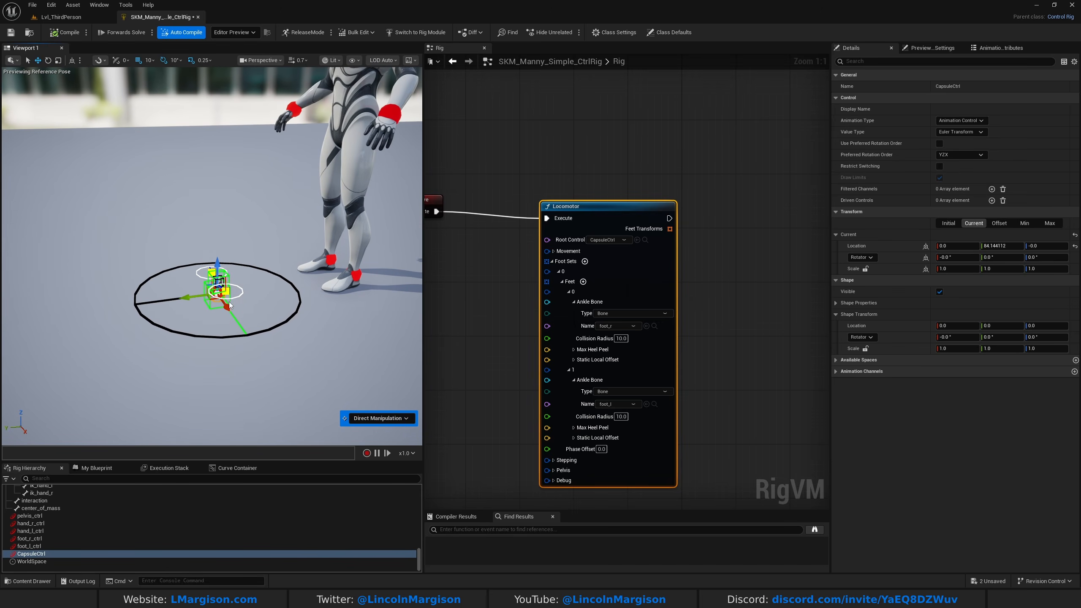
left_click_drag(195, 299, 228, 296)
key("w")
right_click_drag(259, 235, 258, 234)
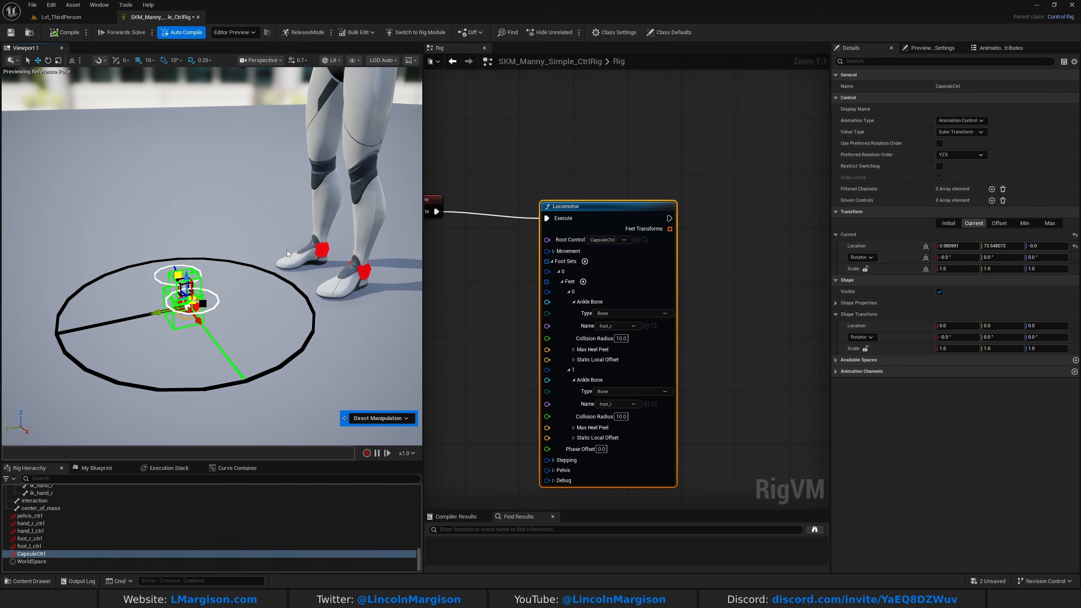
key("f")
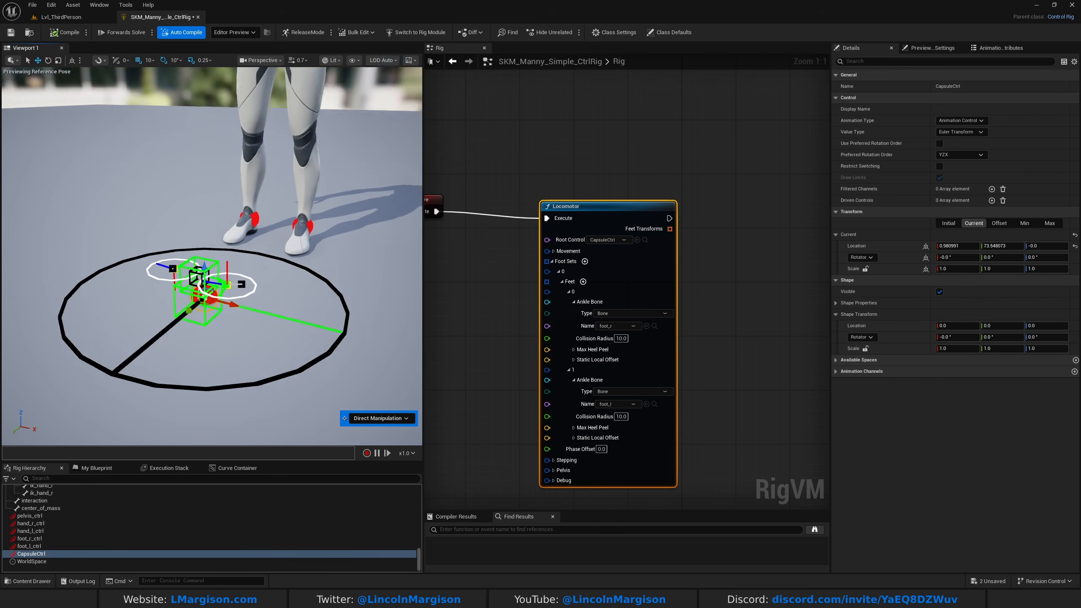
left_click_drag(274, 324, 298, 319)
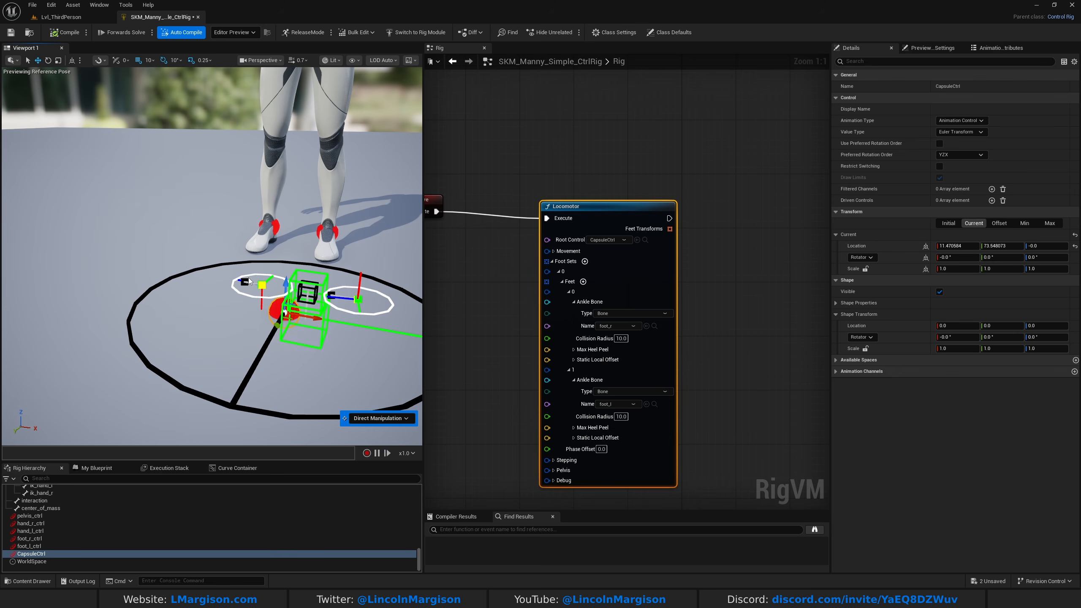
- Add a Full Body IK node to the rig graph beside the Locomotor node
left_click_drag(639, 215, 632, 208)
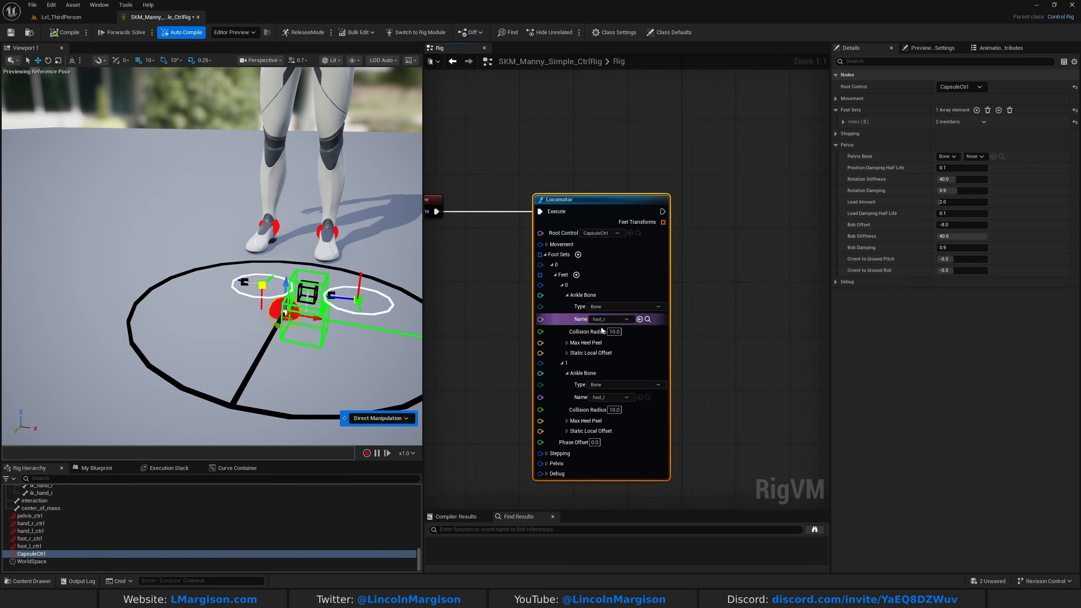
right_click_drag(767, 244, 692, 237)
left_click(721, 244)
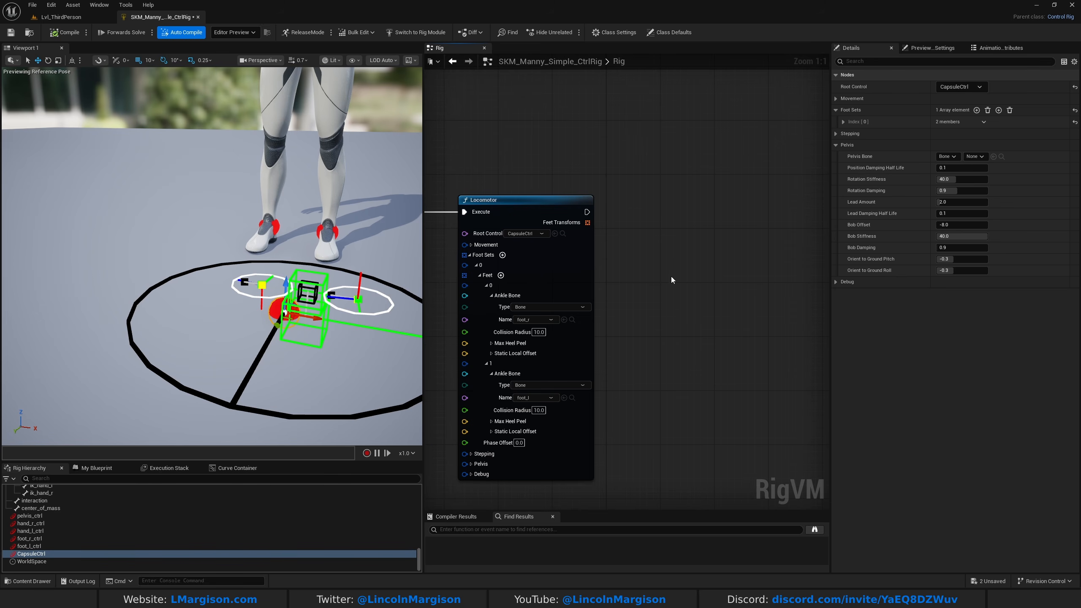
right_click(650, 234)
type("full")
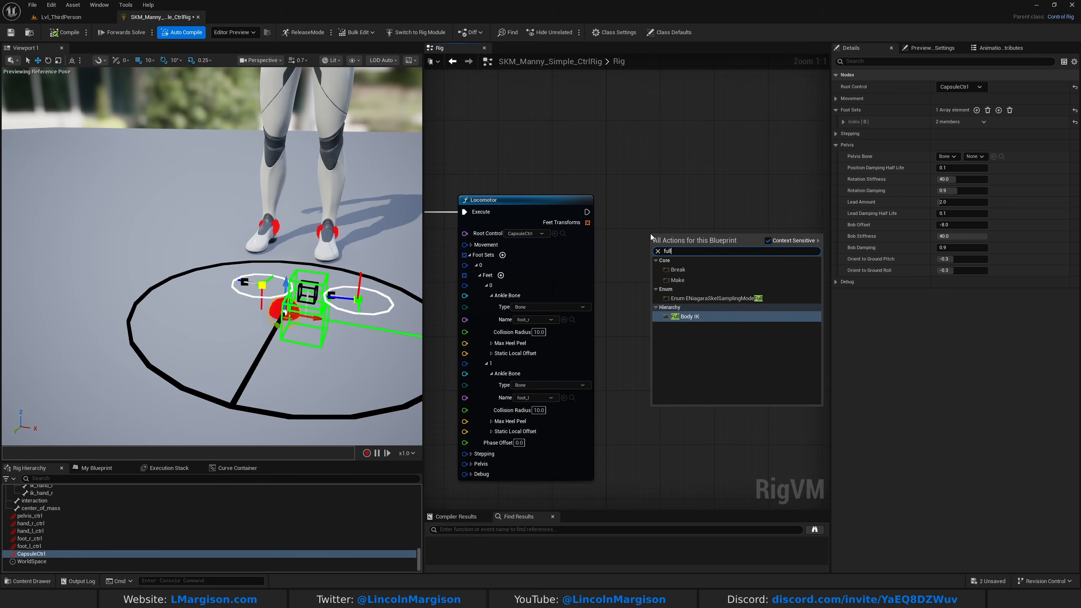
left_click(698, 318)
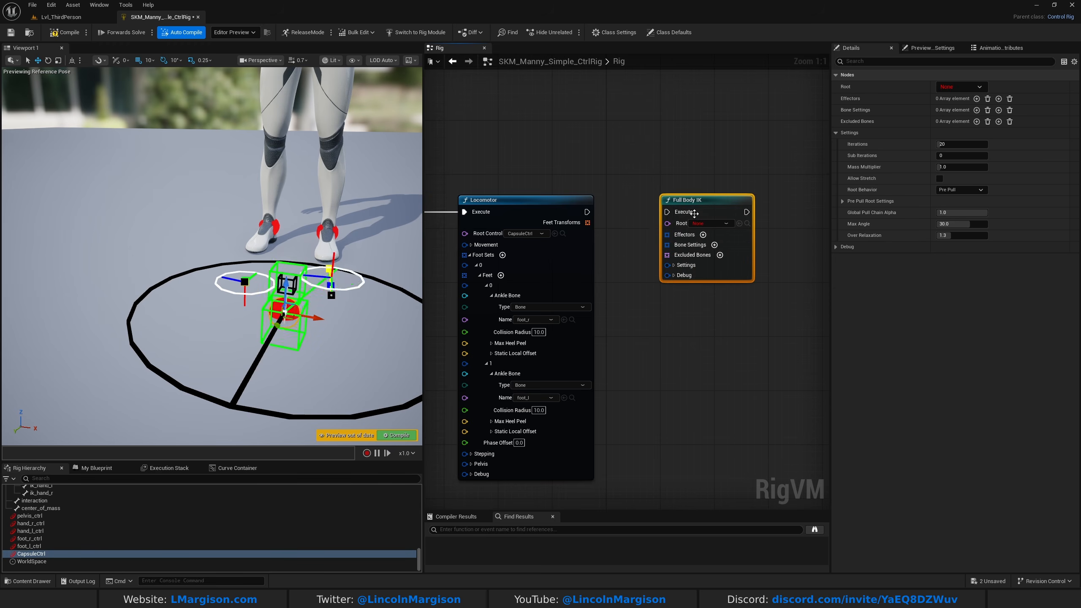
- Connect the Locomotor's Execute output to Full Body IK and set the IK Root to pelvis
left_click_drag(587, 212, 762, 218)
left_click(785, 225)
type("pel")
left_click(759, 240)
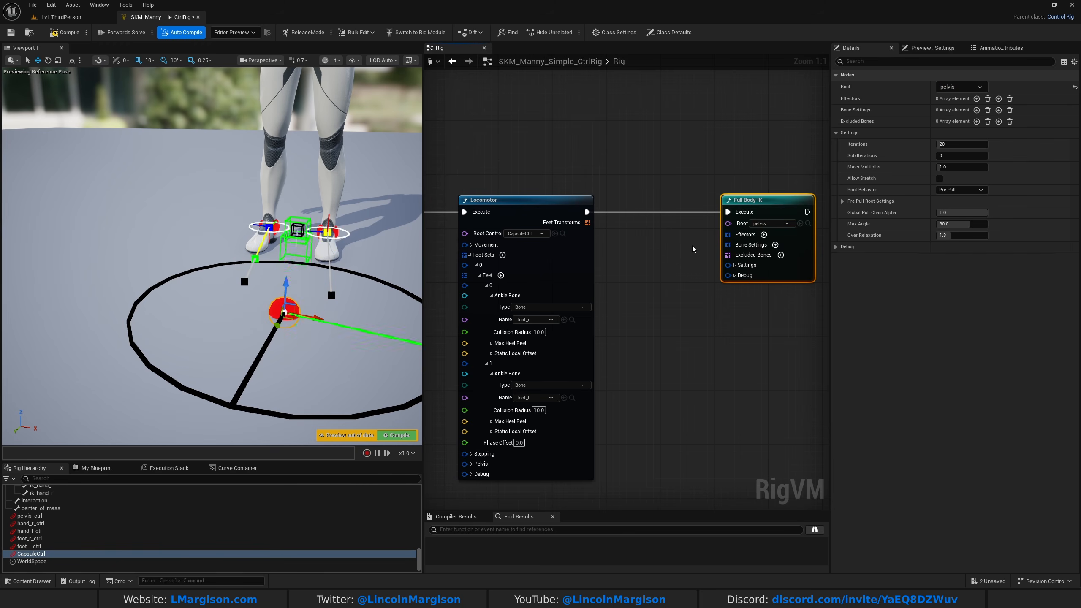
right_click_drag(751, 211, 697, 212)
left_click_drag(697, 211, 745, 212)
- Add two effectors to Full Body IK, assigning foot_r to the first and foot_l to the second
left_click(758, 237)
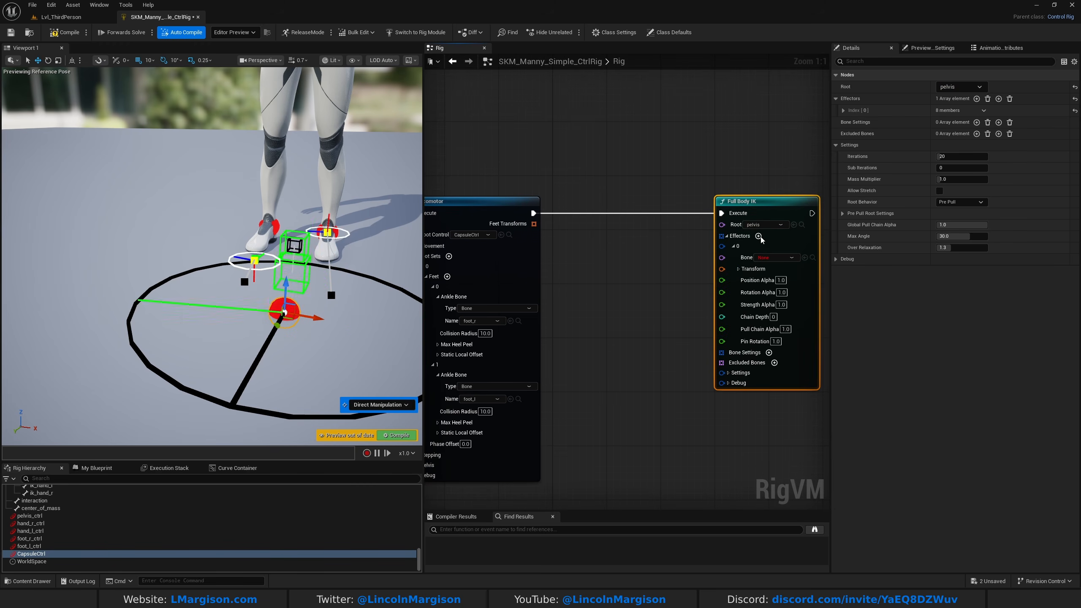
left_click(758, 236)
left_click(776, 257)
type("foot")
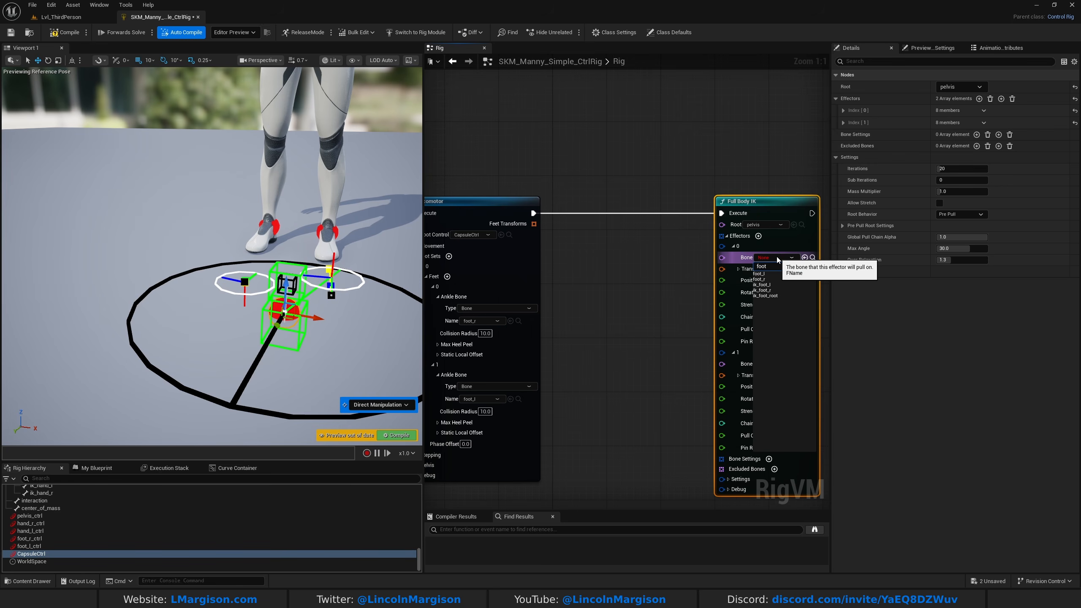
left_click(766, 280)
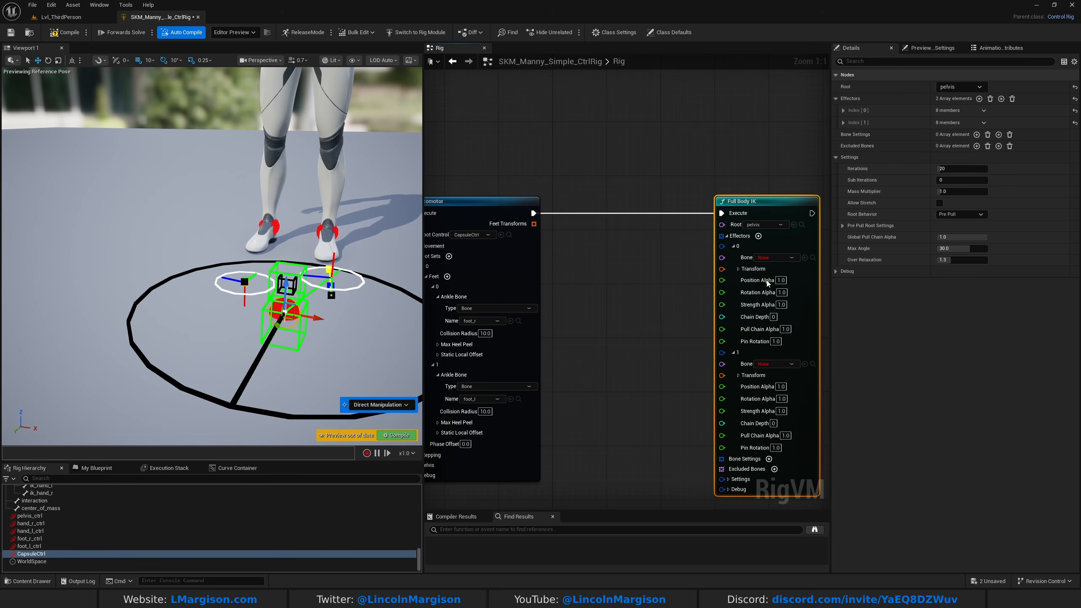
left_click(774, 365)
type("foot")
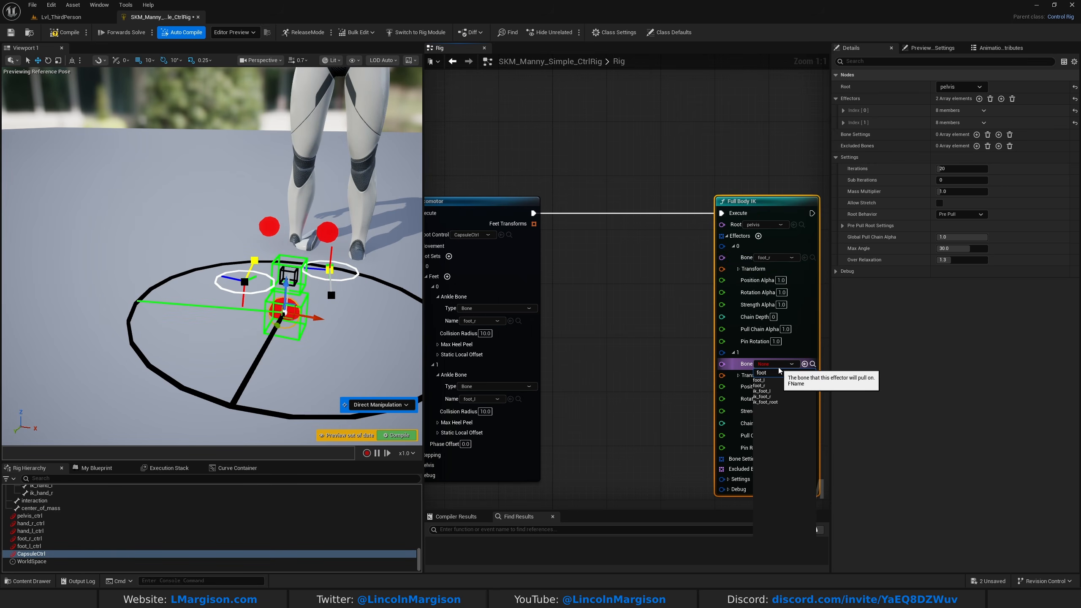
left_click(782, 381)
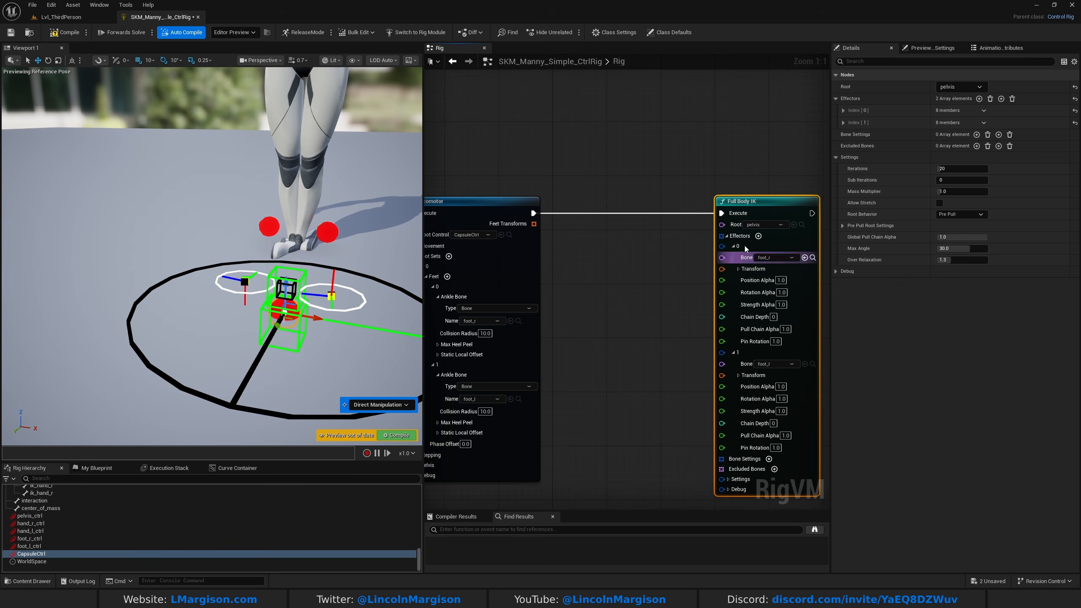
- Feed the Locomotor's Feet Transforms through an At node with index 0 into the first effector's Transform
left_click(589, 281)
left_click_drag(528, 230, 728, 270)
type("at")
left_click(623, 342)
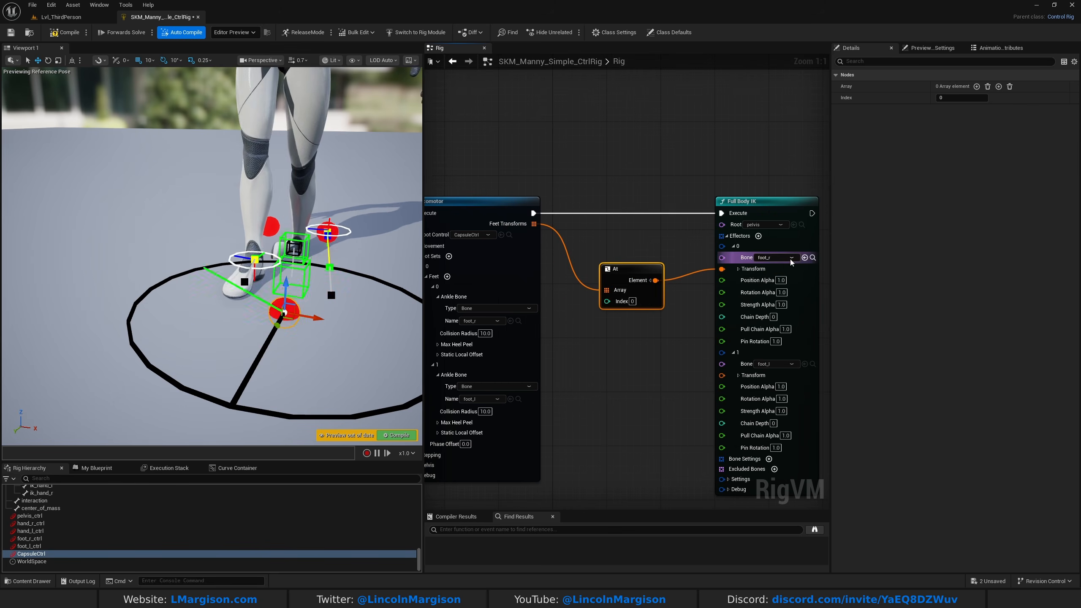
left_click_drag(632, 272, 638, 265)
- Feed Feet Transforms through a second At node with index 1 into the second effector's Transform
right_click_drag(294, 272, 279, 271)
left_click_drag(236, 274, 279, 263)
left_click_drag(535, 225, 722, 376)
left_click(625, 414)
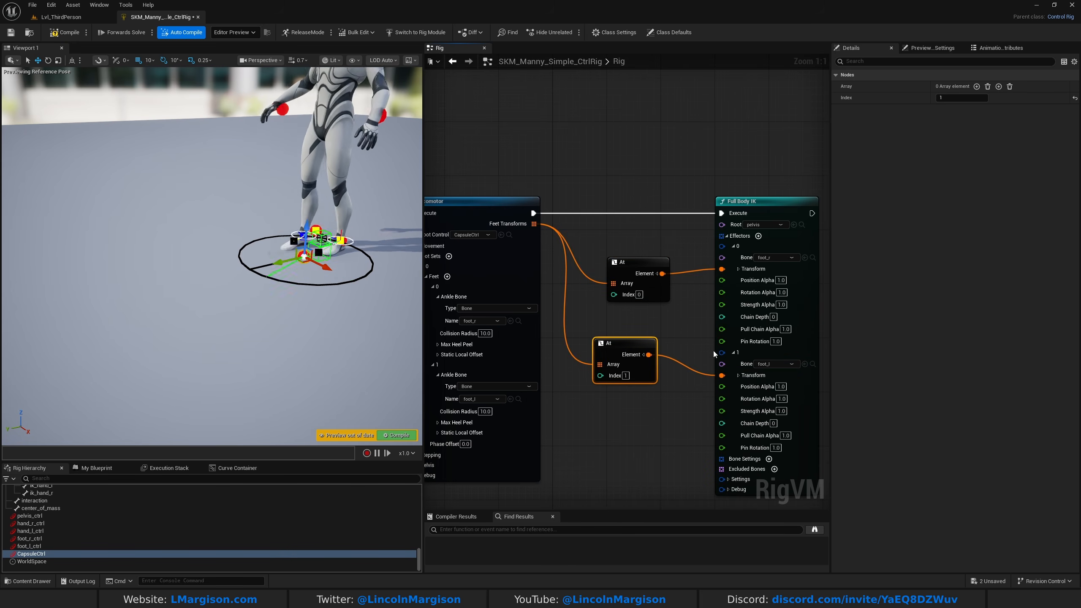
- Compile the rig and test the leg IK by moving CapsuleCtrl to about Y 132.8 and back to about Y 61.8
left_click(186, 261)
right_click_drag(185, 262, 212, 254)
left_click(73, 32)
left_click(43, 554)
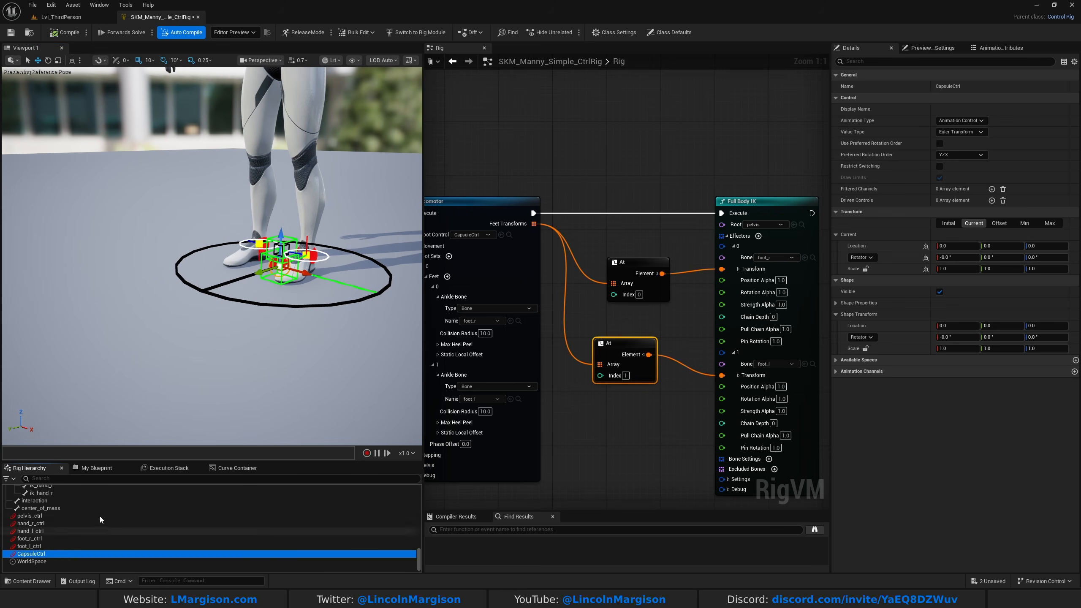
key("f")
left_click_drag(227, 280, 158, 308)
right_click_drag(158, 307, 182, 281)
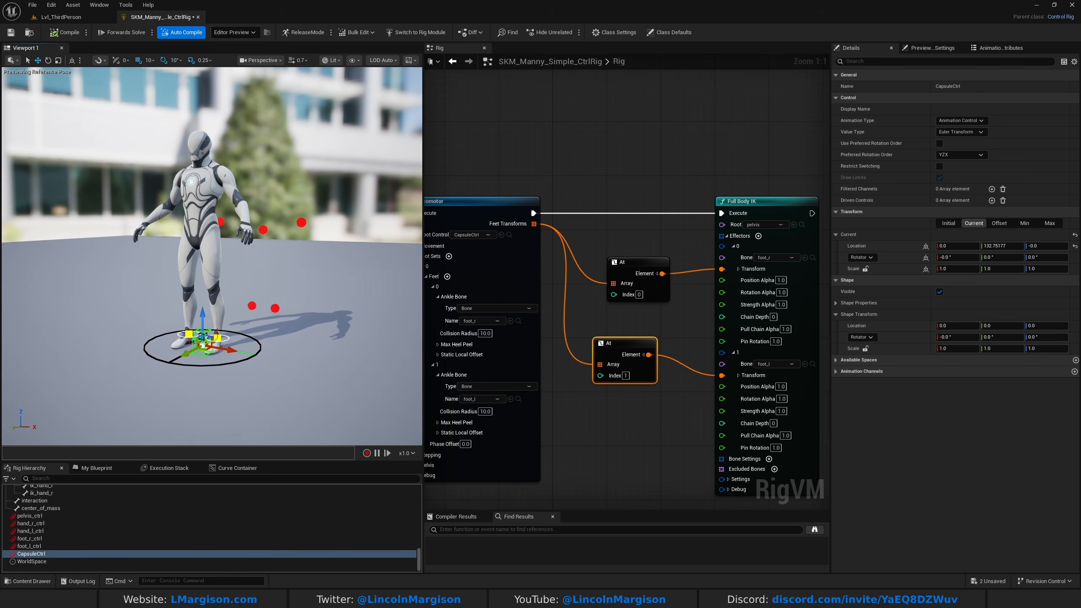
left_click_drag(207, 354, 248, 334)
left_click(596, 150)
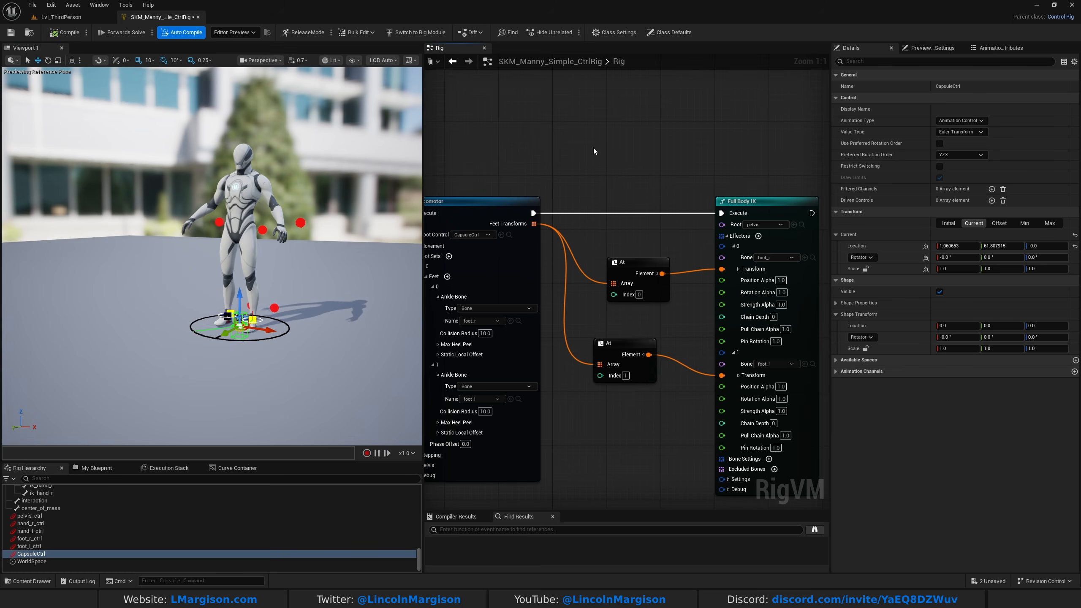
- Set Full Body IK's Root Behavior to Pin to Input, compile the rig and test it by moving CapsuleCtrl backward
right_click_drag(596, 149, 781, 122)
right_click_drag(545, 292, 446, 322)
right_click_drag(746, 421, 504, 352)
left_click(575, 415)
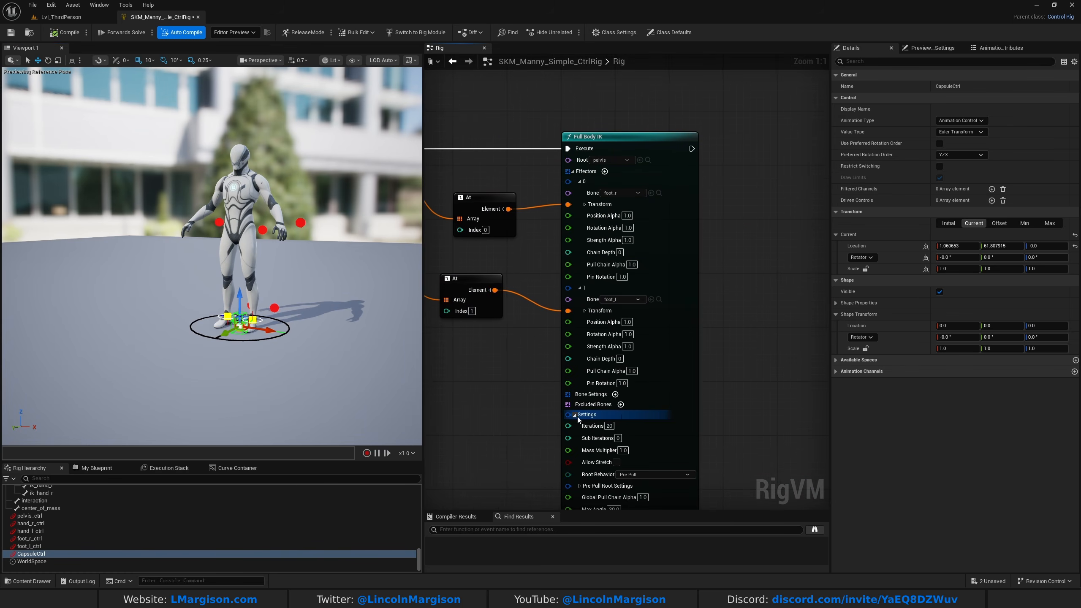
right_click_drag(578, 417, 570, 321)
left_click(644, 380)
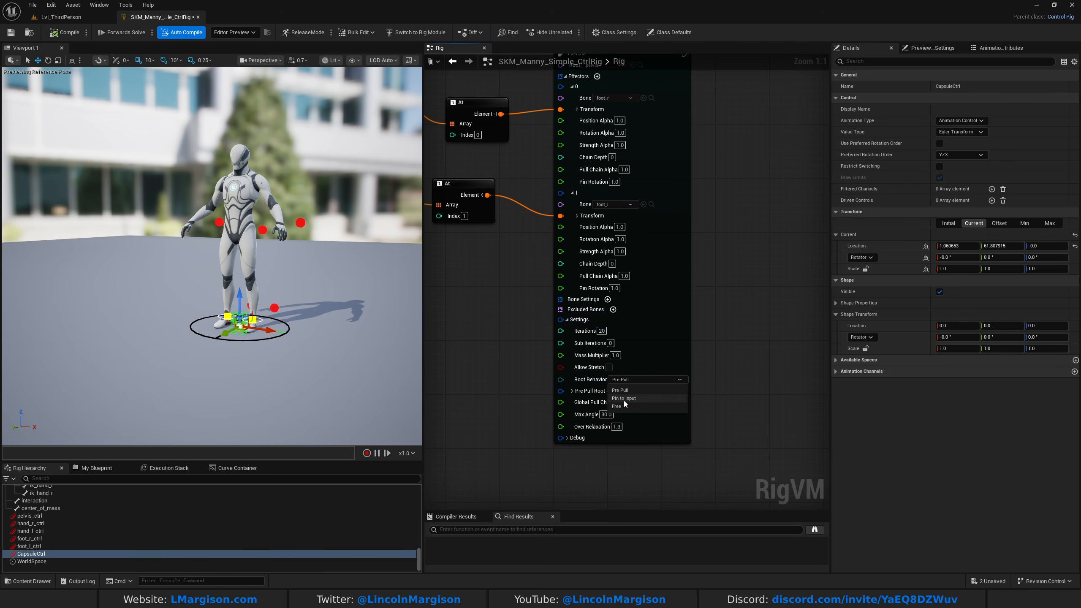
left_click(624, 400)
right_click_drag(735, 247, 750, 391)
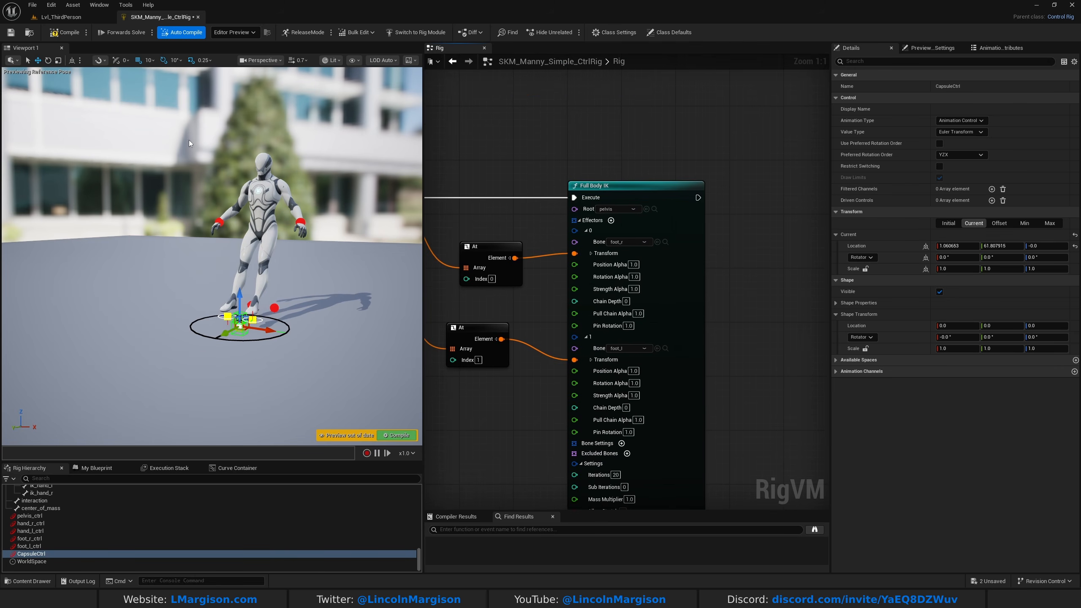
left_click(65, 33)
left_click_drag(250, 323, 276, 320)
- Expand the Locomotor's Pelvis settings and set the Pelvis Bone name to pelvis
right_click_drag(503, 432, 714, 334)
scroll(507, 425, "down", 2)
scroll(562, 148, "up", 2)
left_click_drag(535, 112, 620, 477)
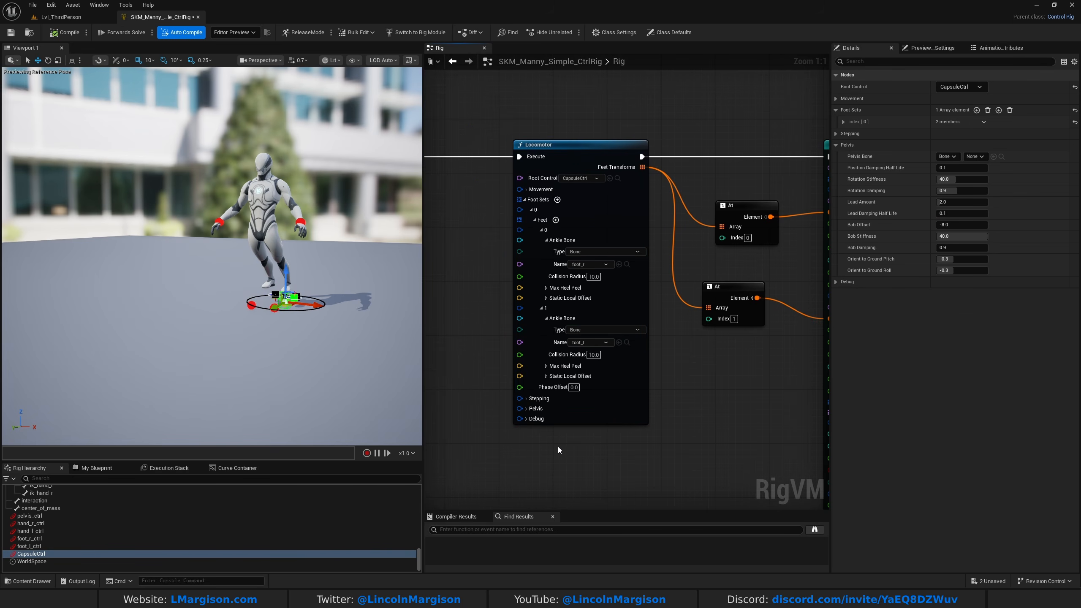
left_click(526, 409)
left_click(523, 330)
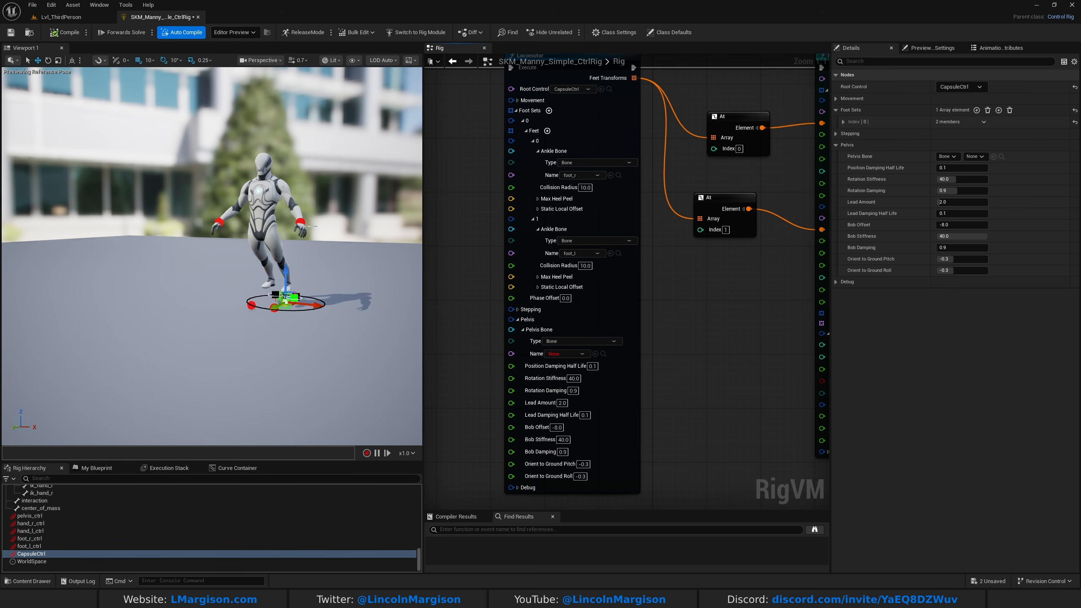
left_click(566, 354)
type("pelv")
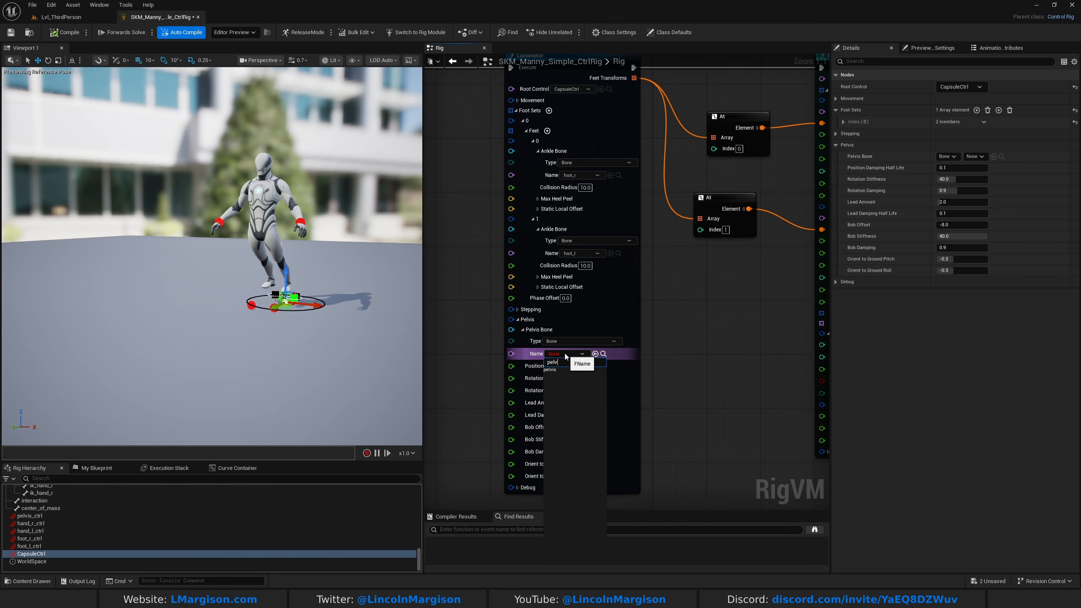
left_click(562, 370)
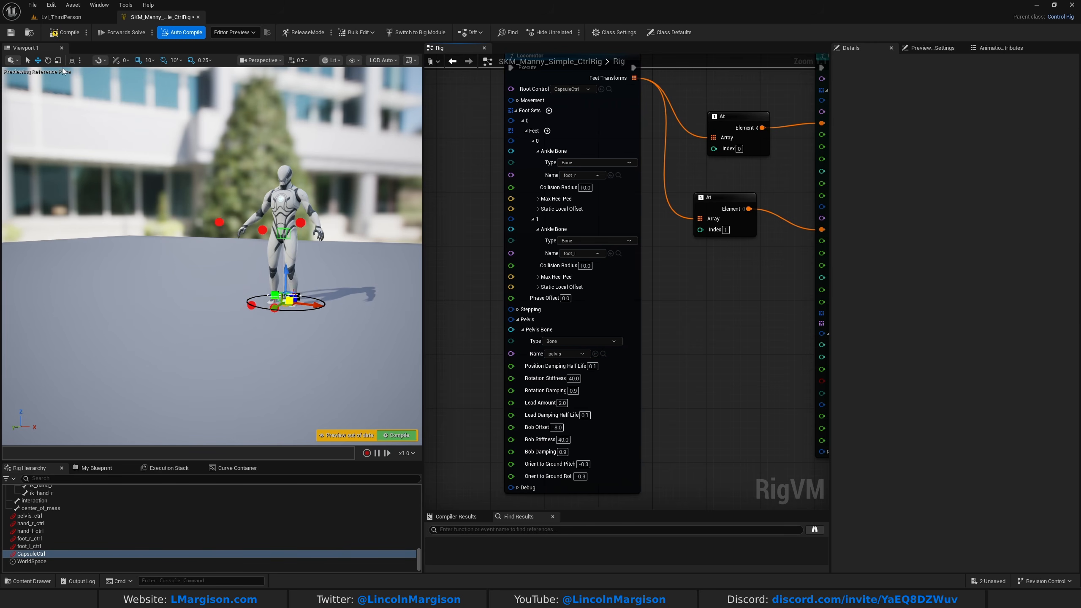
- Compile the rig, move CapsuleCtrl to about Y -147.9 and review the Locomotor and Full Body IK nodes
left_click(64, 33)
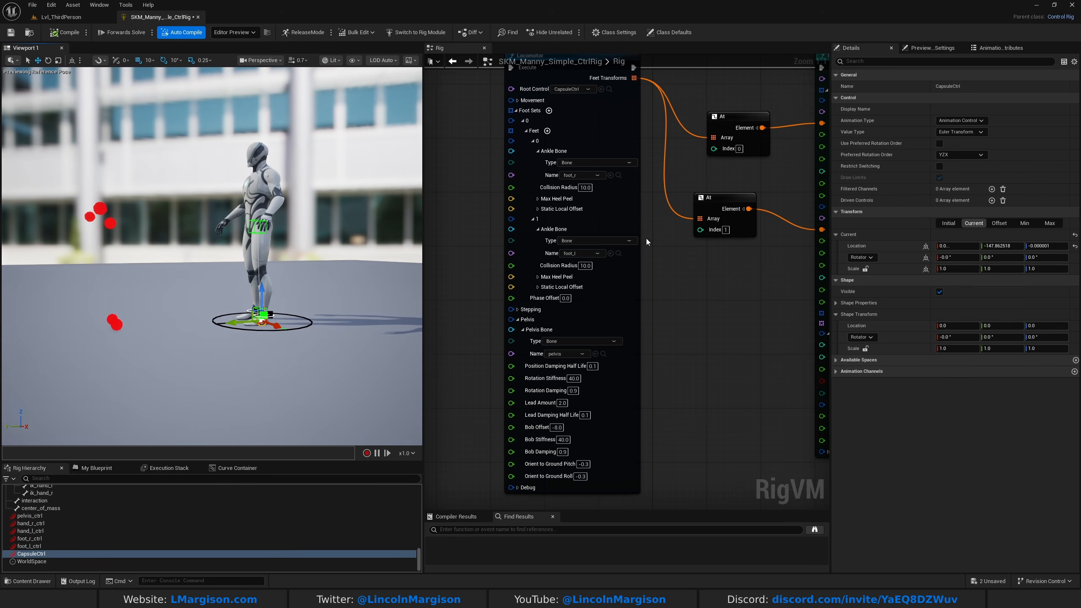
right_click_drag(579, 103, 590, 197)
left_click(590, 197)
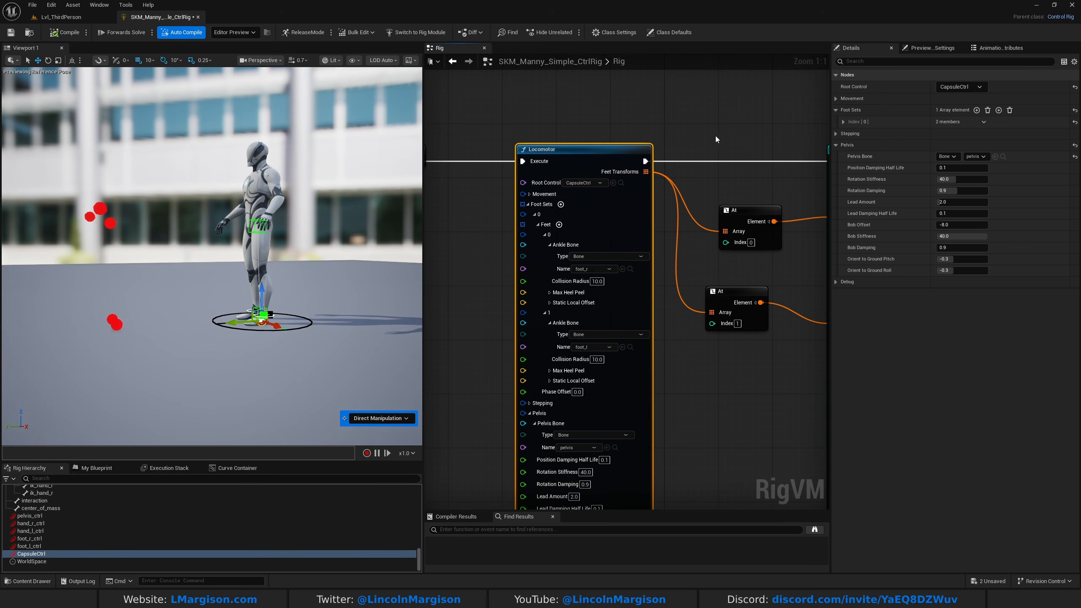
right_click_drag(717, 138, 499, 143)
left_click_drag(688, 124, 723, 300)
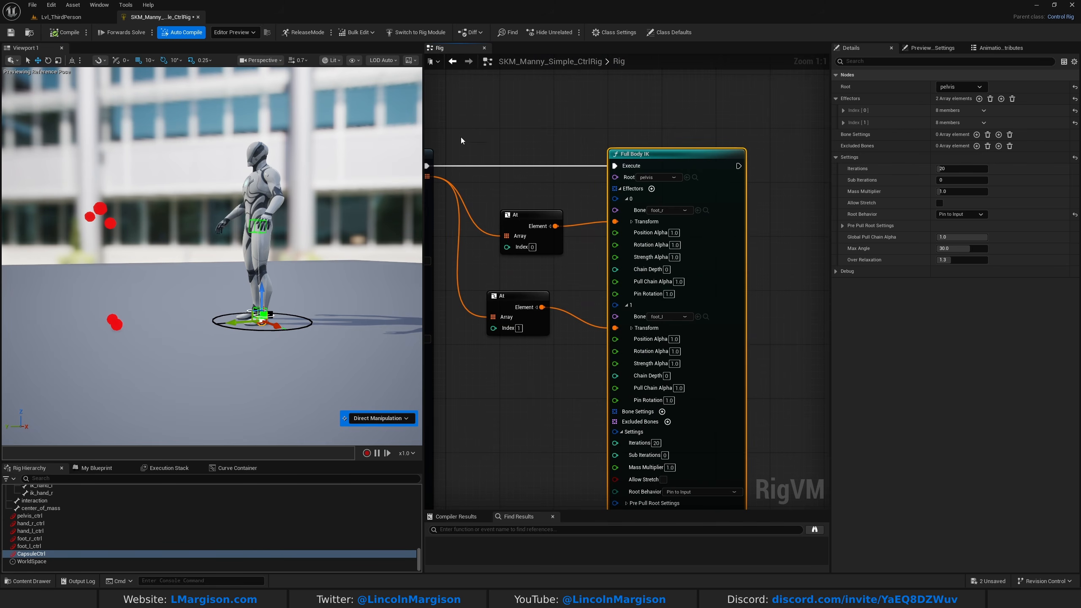
right_click_drag(451, 165, 571, 179)
- Frame CapsuleCtrl and move it forward to about X 8.3, Y 50.9 to test the stepping with pelvis motion
left_click(294, 315)
key("f")
right_click_drag(294, 315, 400, 311)
left_click_drag(198, 290, 213, 309)
left_click_drag(304, 309, 94, 330)
left_click_drag(244, 306, 74, 332)
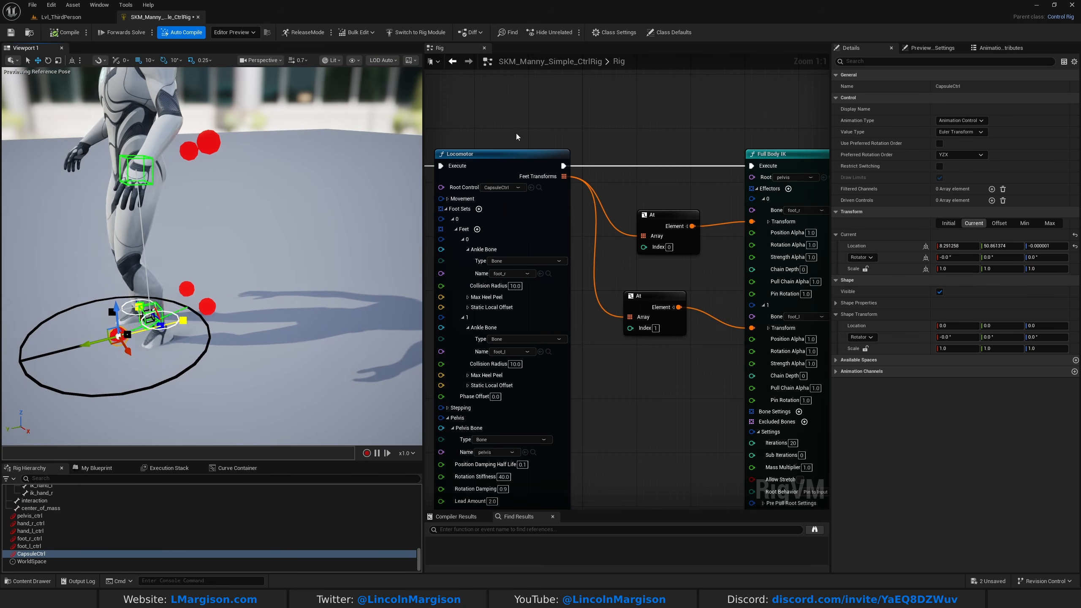
right_click_drag(514, 136, 648, 122)
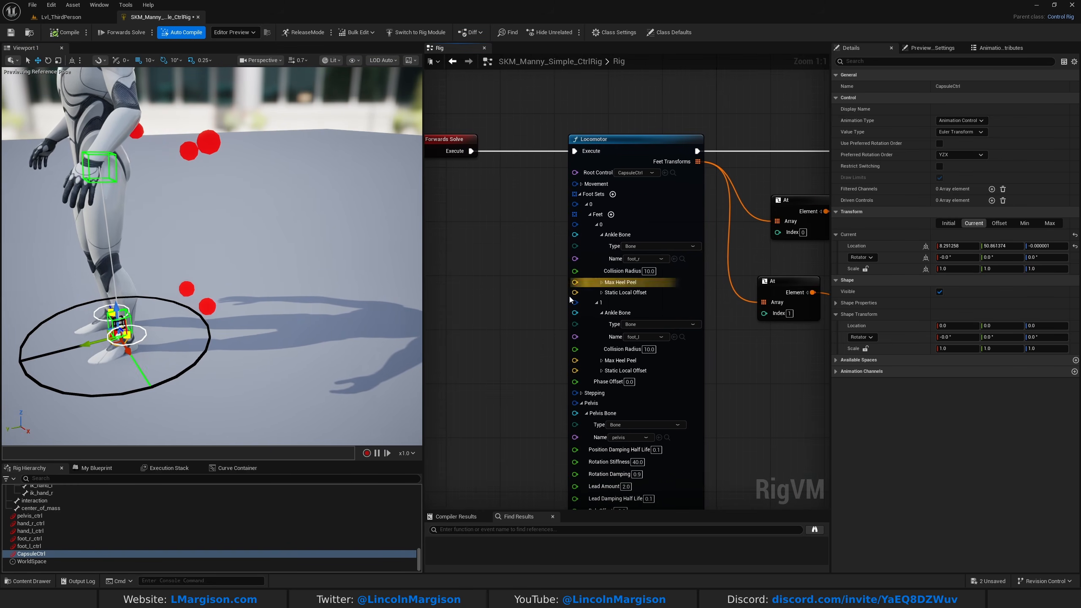
- Expand the Locomotor's Movement settings, set Speed Max to 150, compile the rig and test it by moving CapsuleCtrl to about Y -89.5
left_click(581, 184)
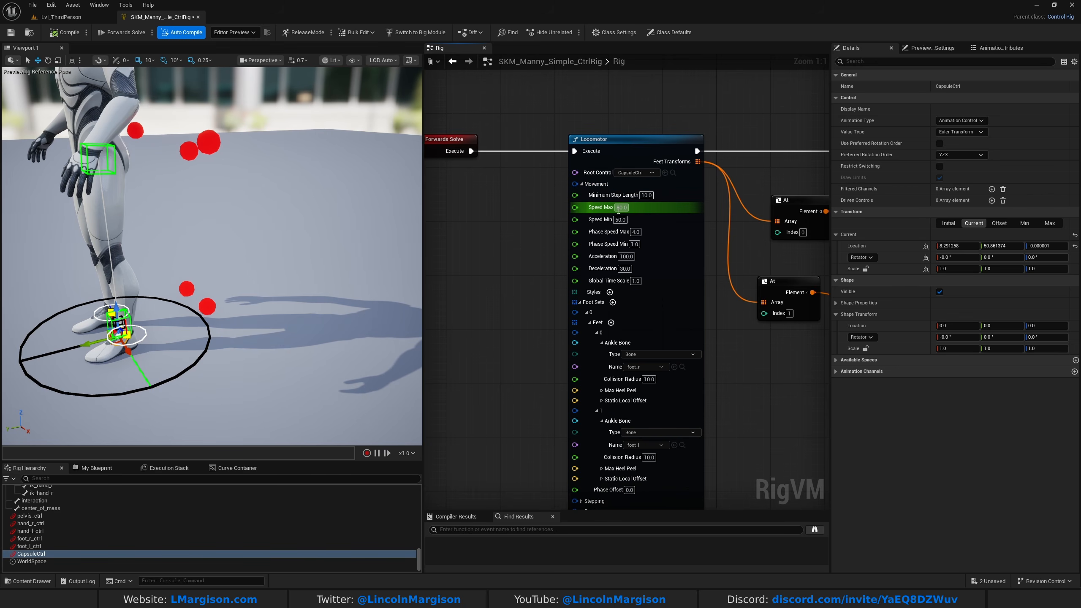
left_click(621, 208)
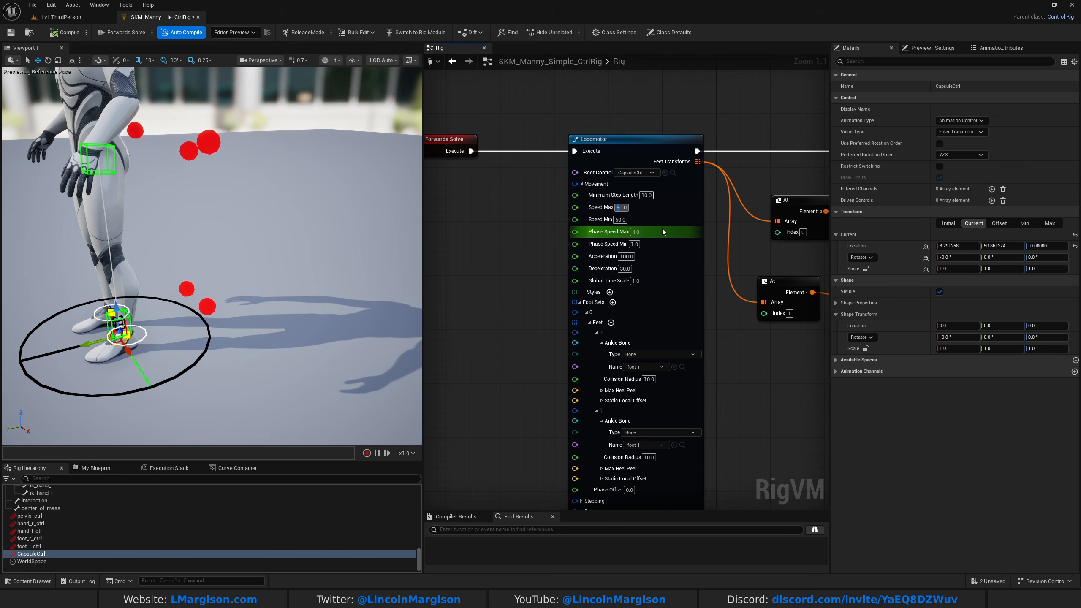
type("150")
key("Return")
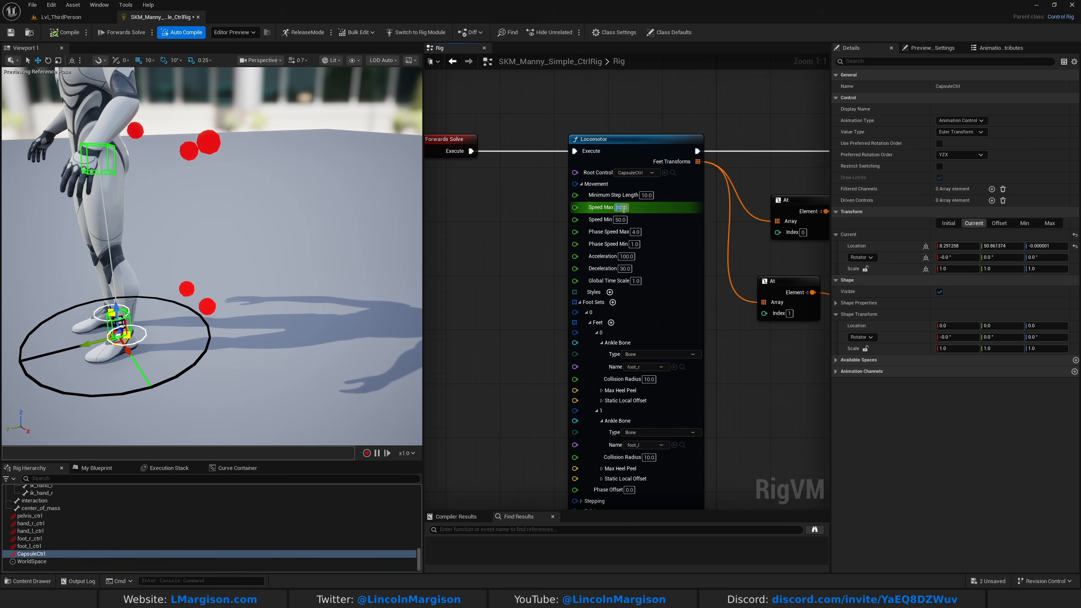
left_click(66, 33)
left_click_drag(173, 316, 299, 308)
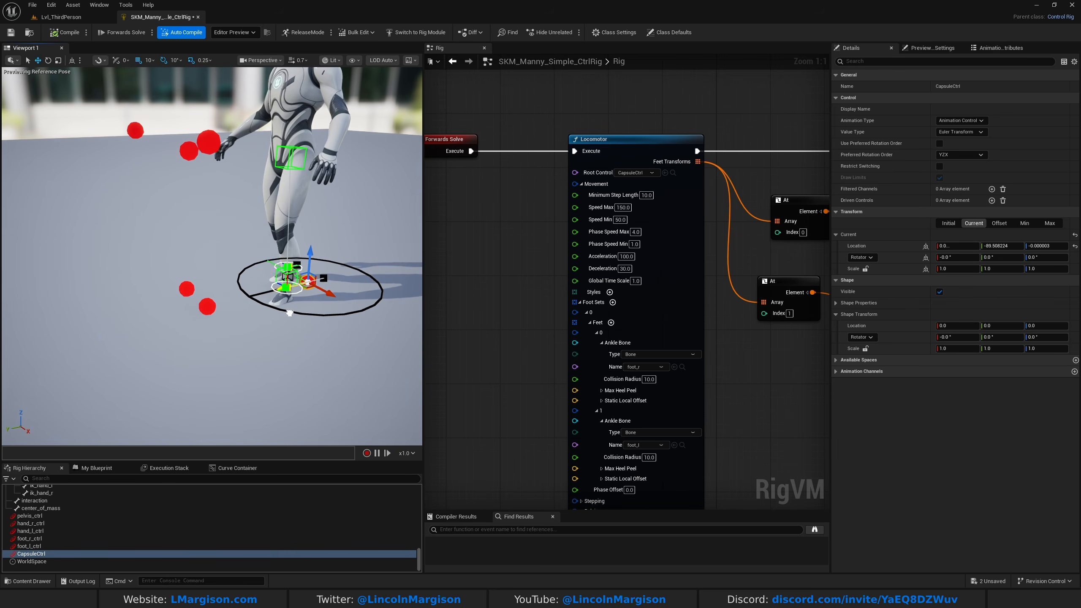
- Set the Locomotor's Speed Max to 350, compile the rig and test it by moving CapsuleCtrl to about Y 34.5
left_click(621, 207)
type("350")
key("Return")
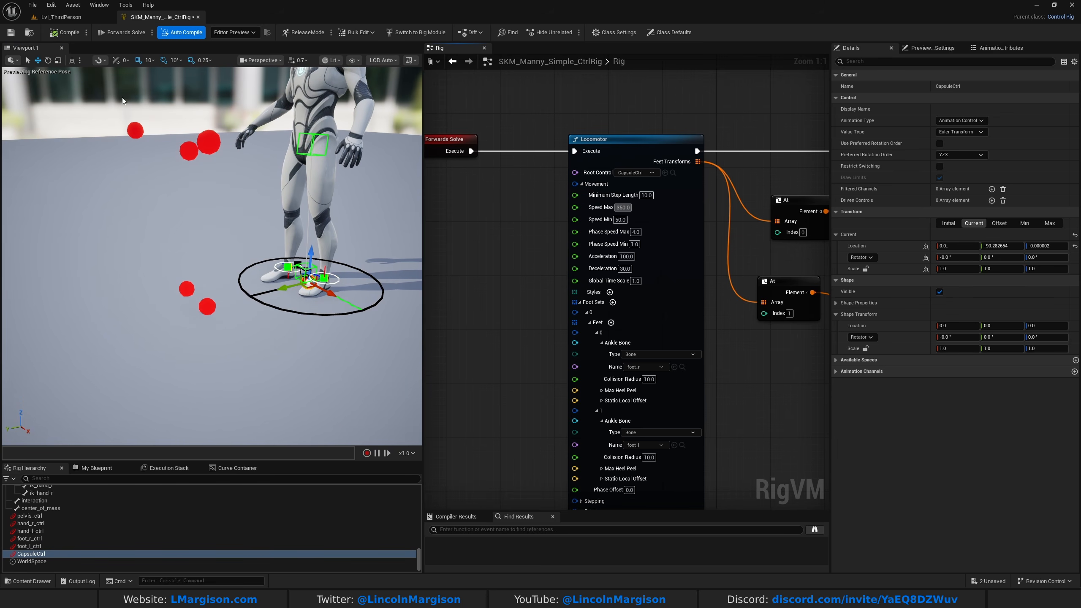
left_click(62, 34)
left_click_drag(166, 314, 107, 308)
- Set the Locomotor's Phase Speed Max to 2, compile the rig and test it by moving CapsuleCtrl to about Y -89.1
right_click_drag(670, 256, 712, 232)
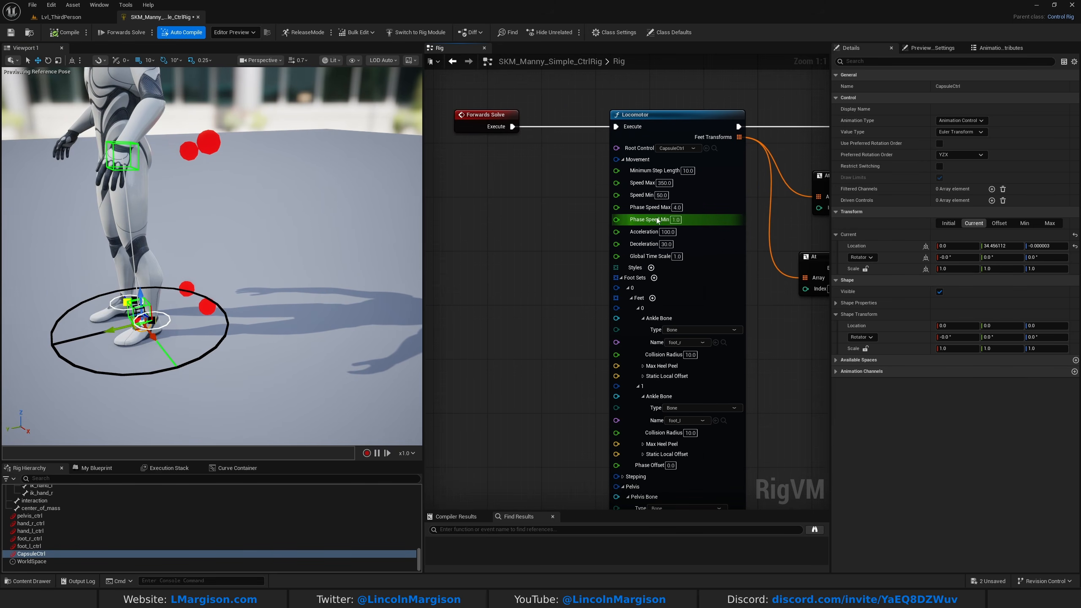
type("2")
key("Return")
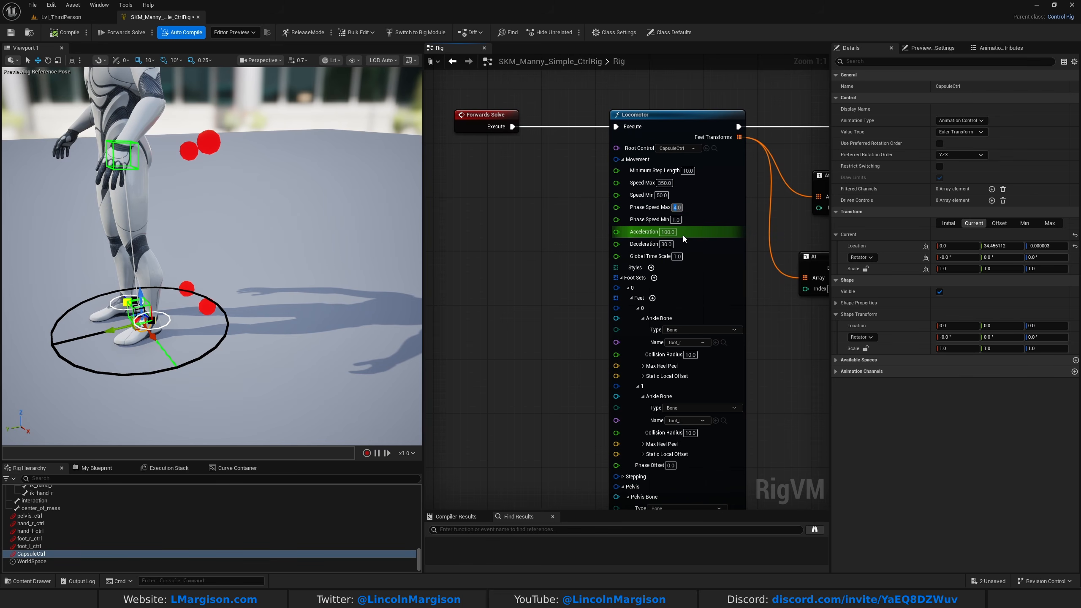
left_click(65, 33)
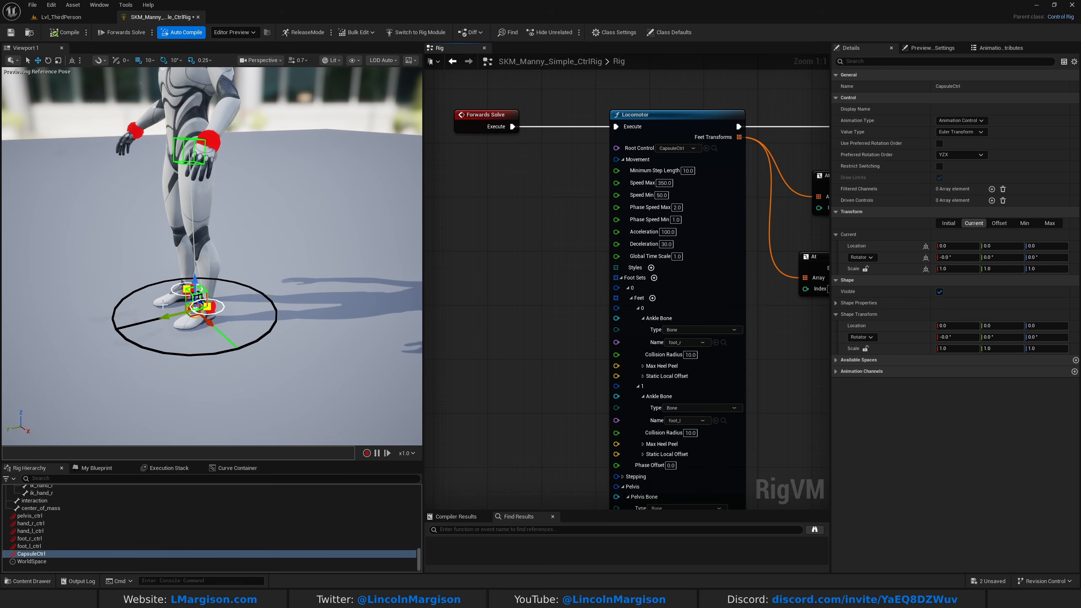
left_click_drag(170, 316, 287, 318)
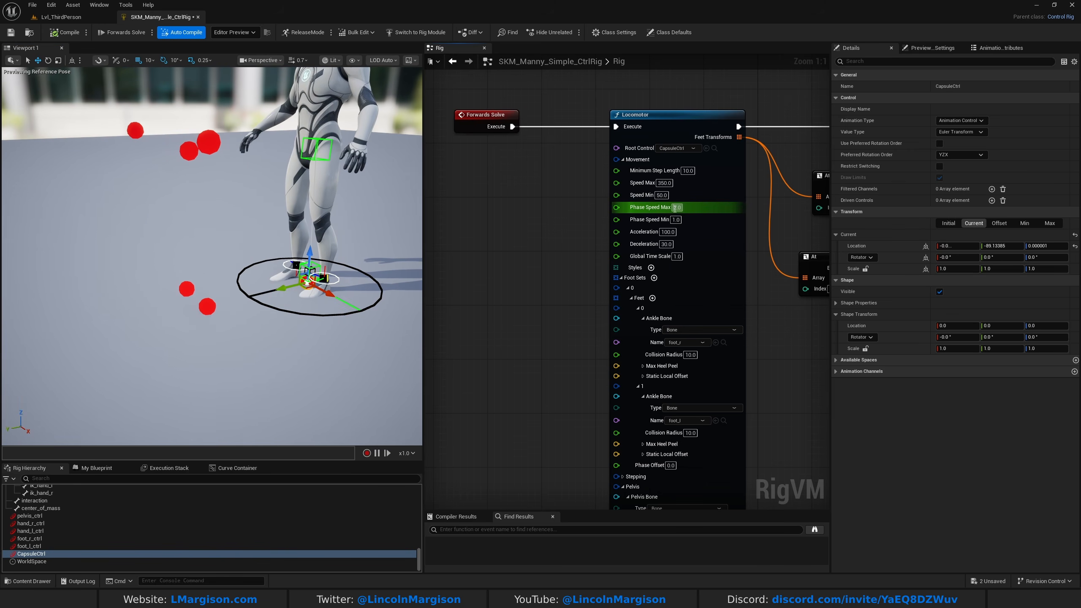
- Set the Locomotor's Phase Speed Max to 12, compile the rig and test it by moving CapsuleCtrl to about Y 32
type("12")
left_click(65, 32)
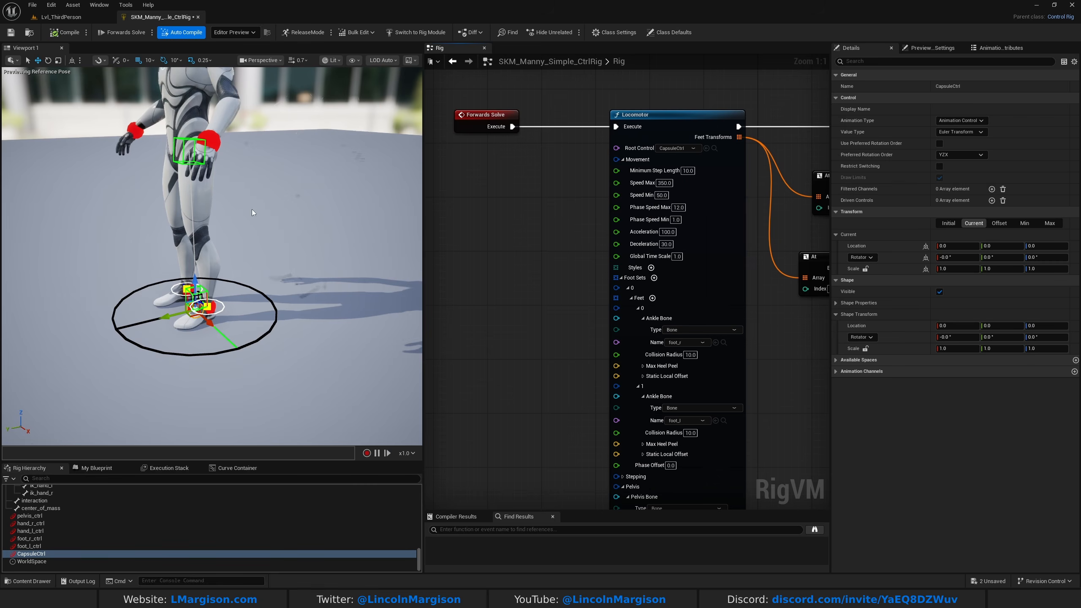
left_click_drag(169, 316, 120, 328)
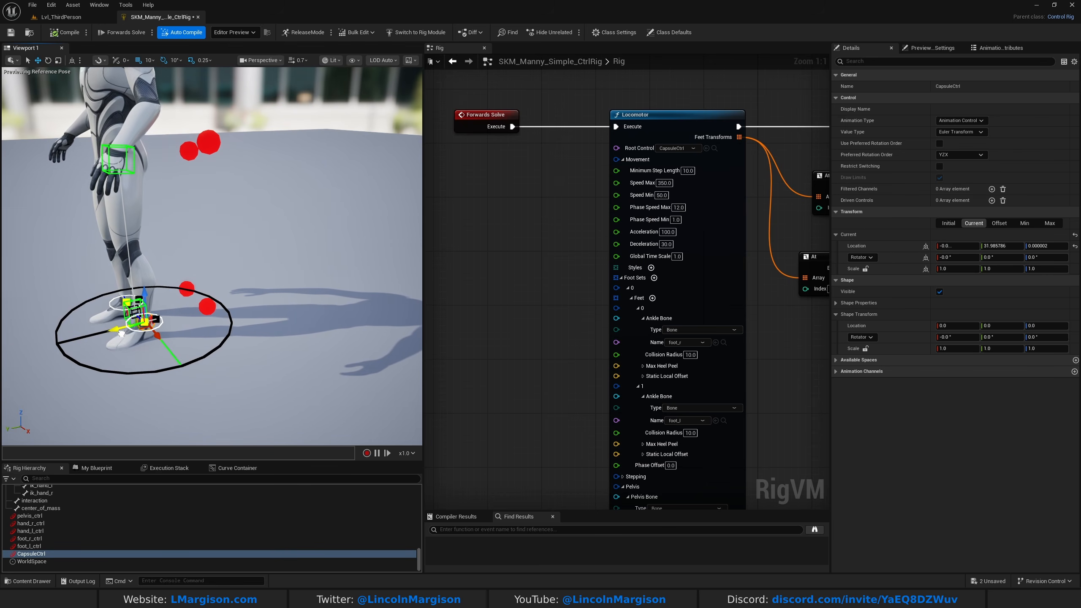
- Set the Locomotor's Acceleration to 400 and test the stepping by moving CapsuleCtrl to about X 5.2, Y -55
right_click_drag(344, 276, 357, 258)
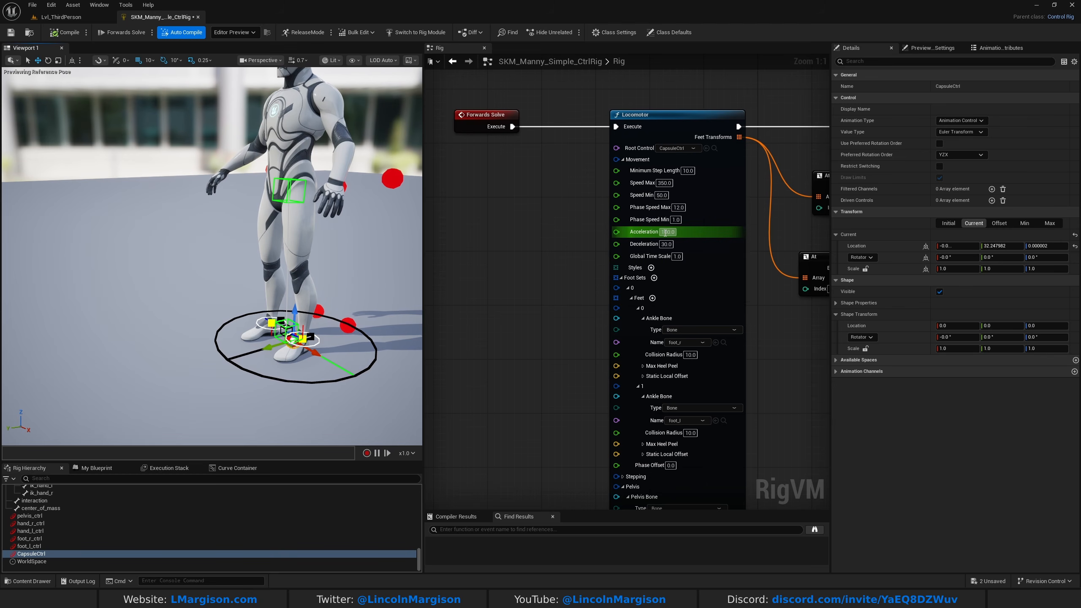
type("400")
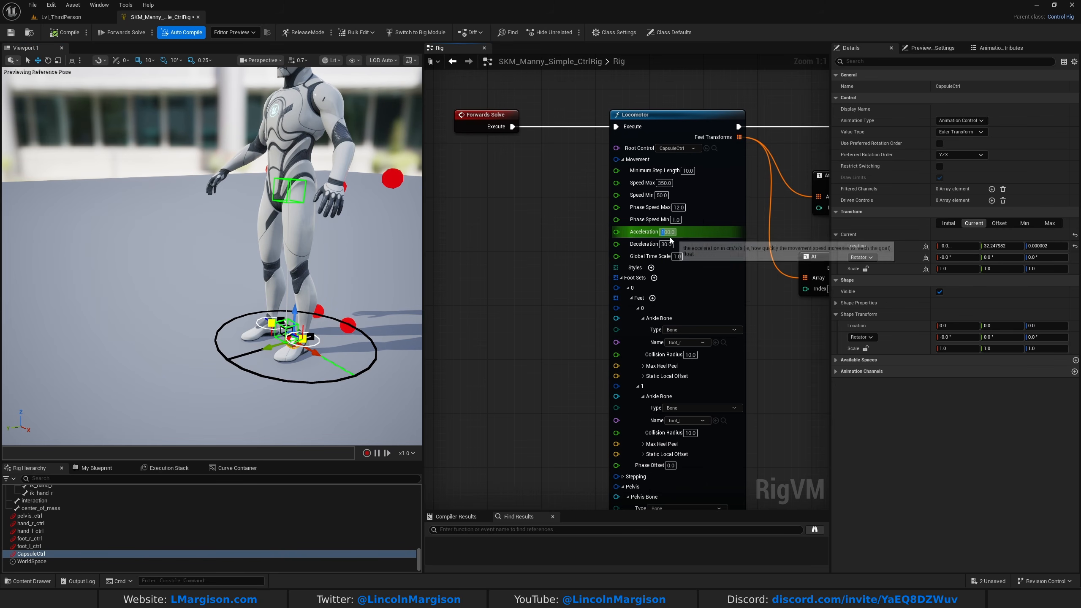
key("Return")
right_click_drag(185, 213, 238, 212)
key("s")
left_click_drag(188, 304, 212, 306)
right_click_drag(212, 306, 234, 306)
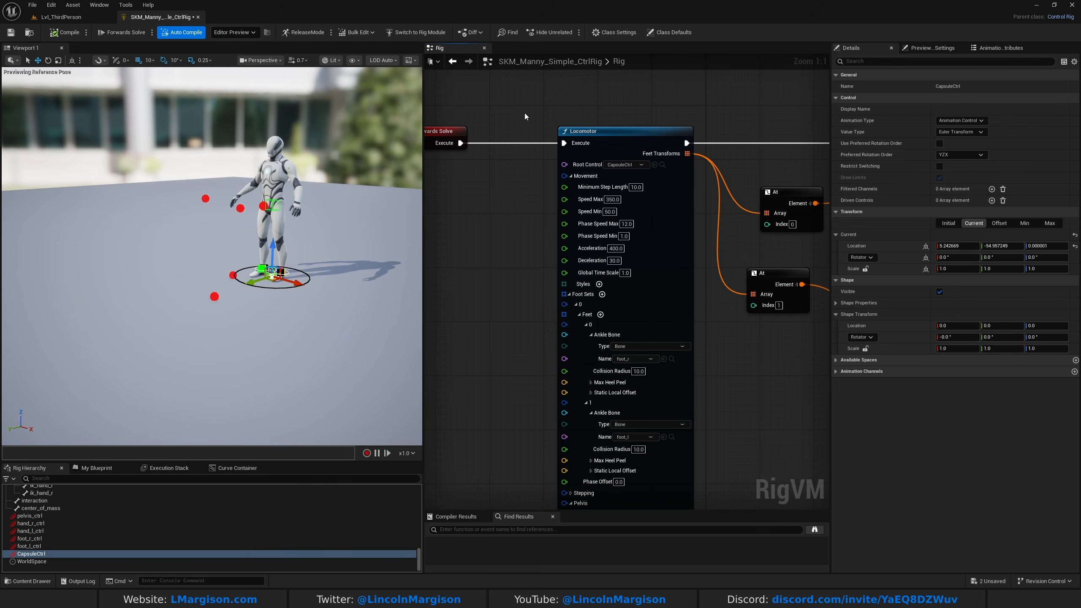
- Test the faster stepping by moving CapsuleCtrl around the floor, and recompile the rig to reset the pose
left_click(669, 246)
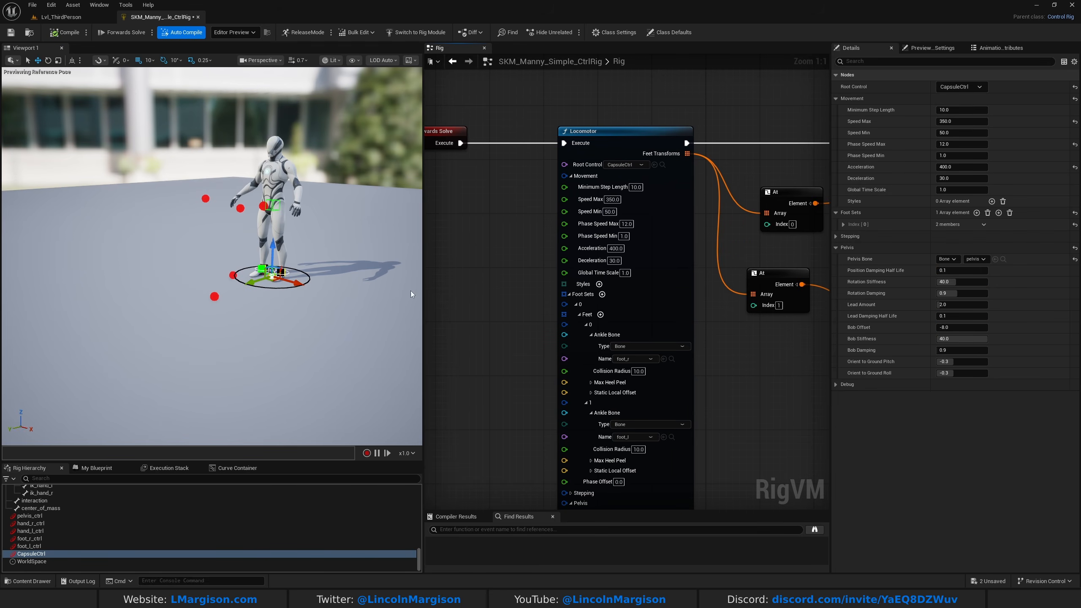
left_click_drag(271, 280, 215, 314)
right_click_drag(676, 144, 610, 169)
right_click_drag(560, 114, 580, 96)
left_click_drag(216, 316, 254, 294)
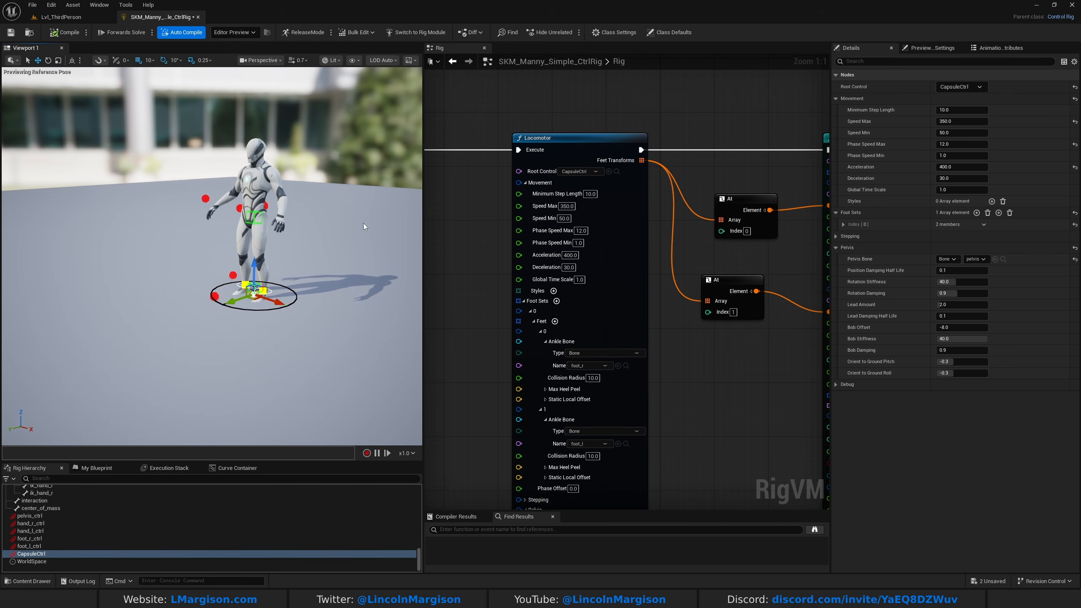
left_click(76, 35)
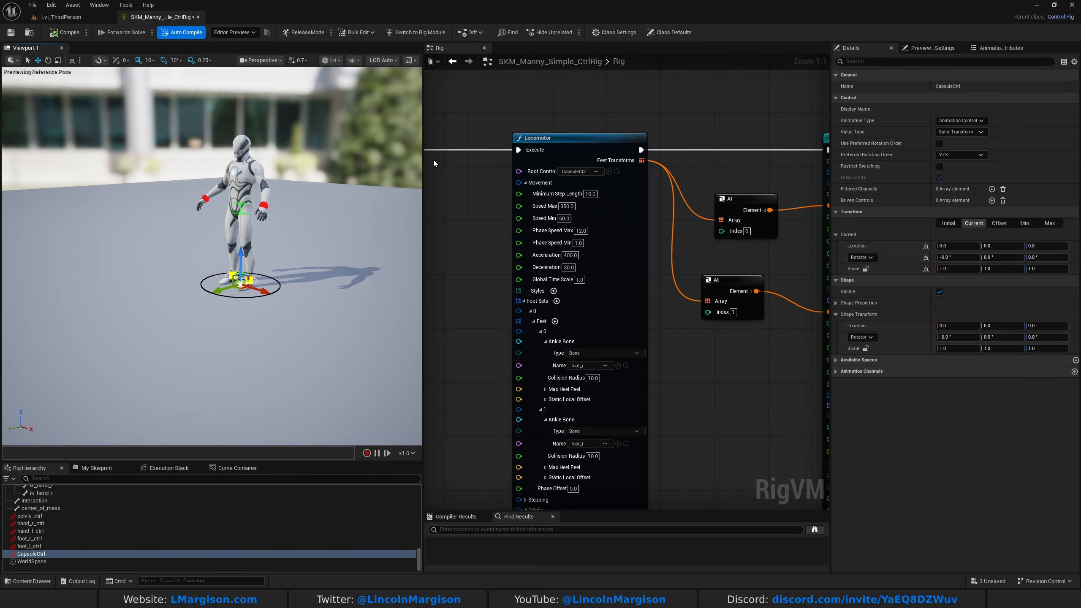
- Select the Locomotor node and widen the graph area so the Full Body IK node is visible beside it
key("w")
right_click_drag(298, 263, 299, 299)
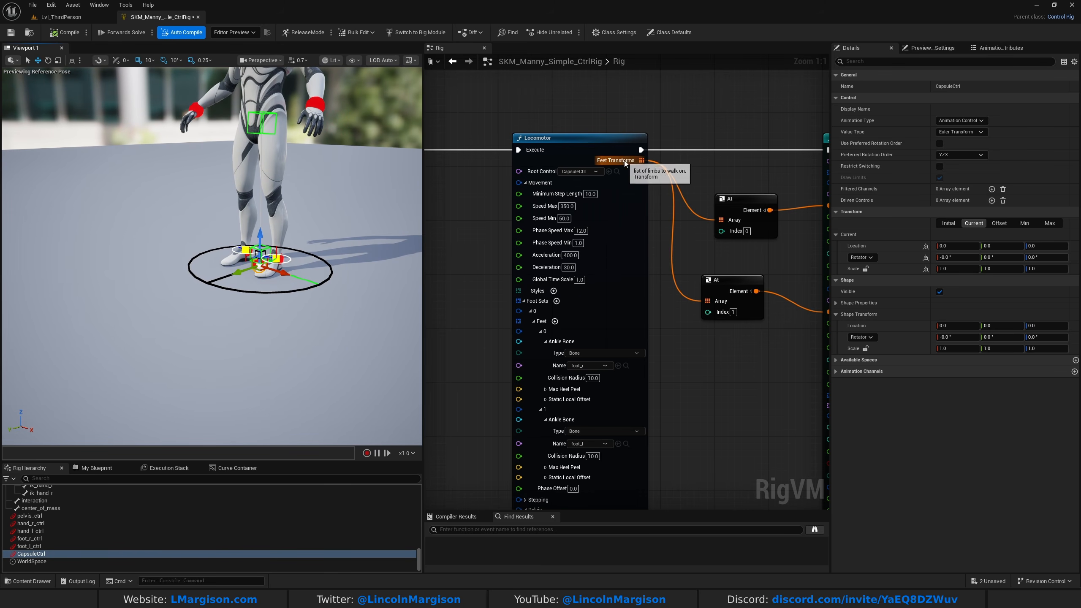
right_click_drag(718, 251, 701, 220)
left_click(550, 106)
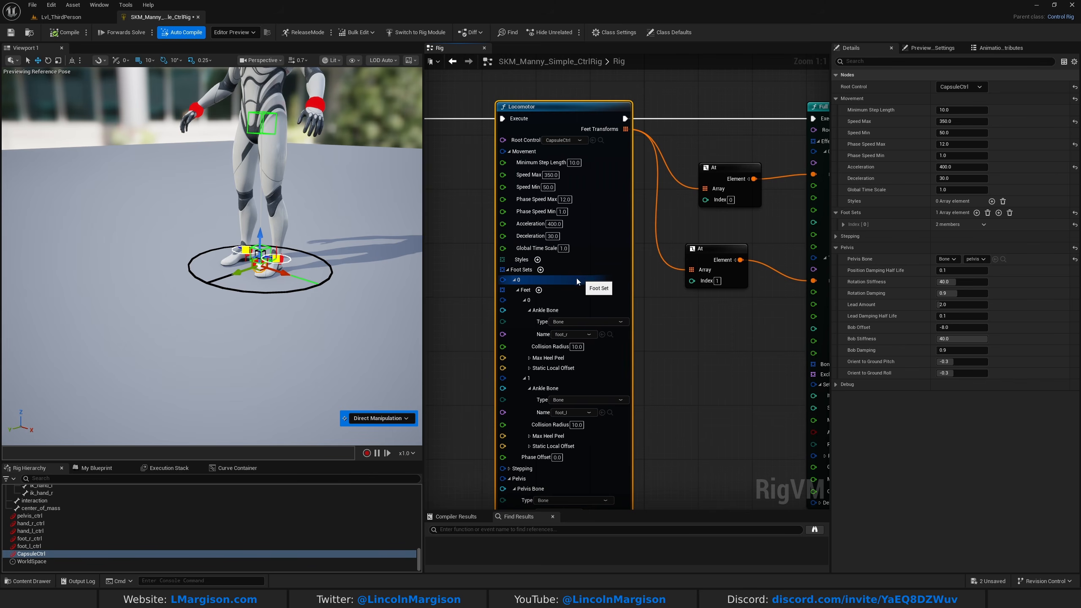
mouse_move(341, 239)
right_mouse_down()
mouse_move(343, 207)
mouse_move(348, 221)
right_mouse_up()
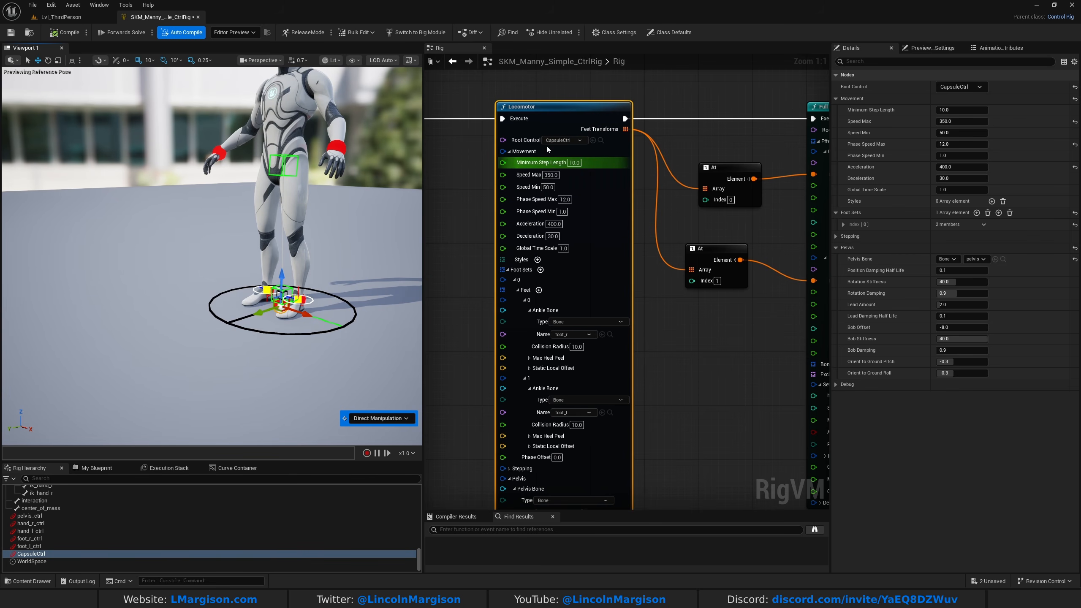
left_click_drag(417, 196, 371, 198)
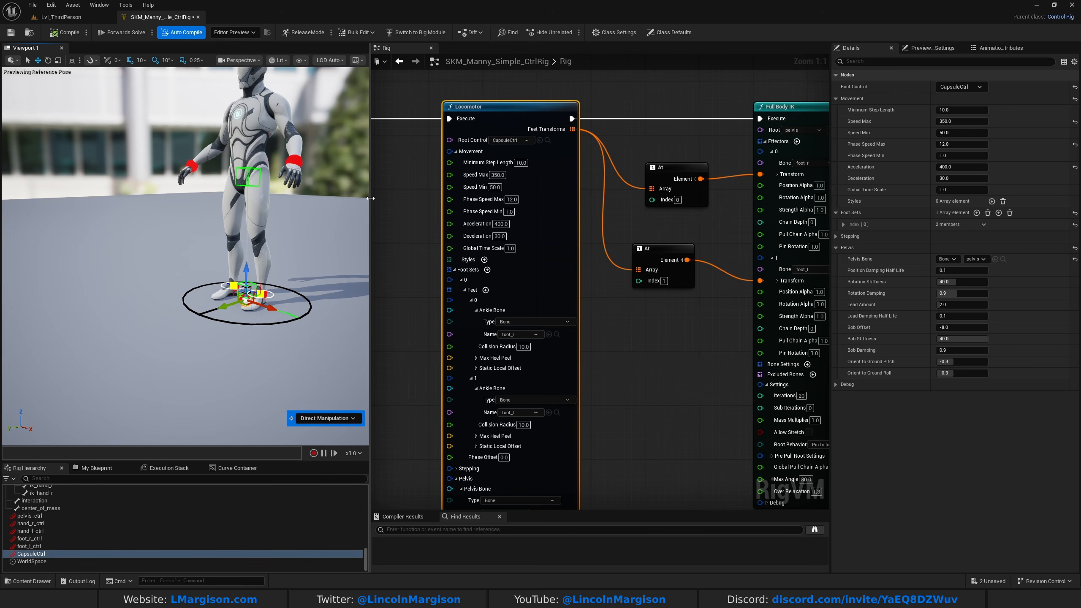
- Examine the mannequin's pose from several sides and the Locomotor node's Movement and Foot Sets settings
key("w")
right_click_drag(290, 204, 183, 192)
key("d")
right_click_drag(238, 239, 336, 219)
key("a")
left_click(420, 210)
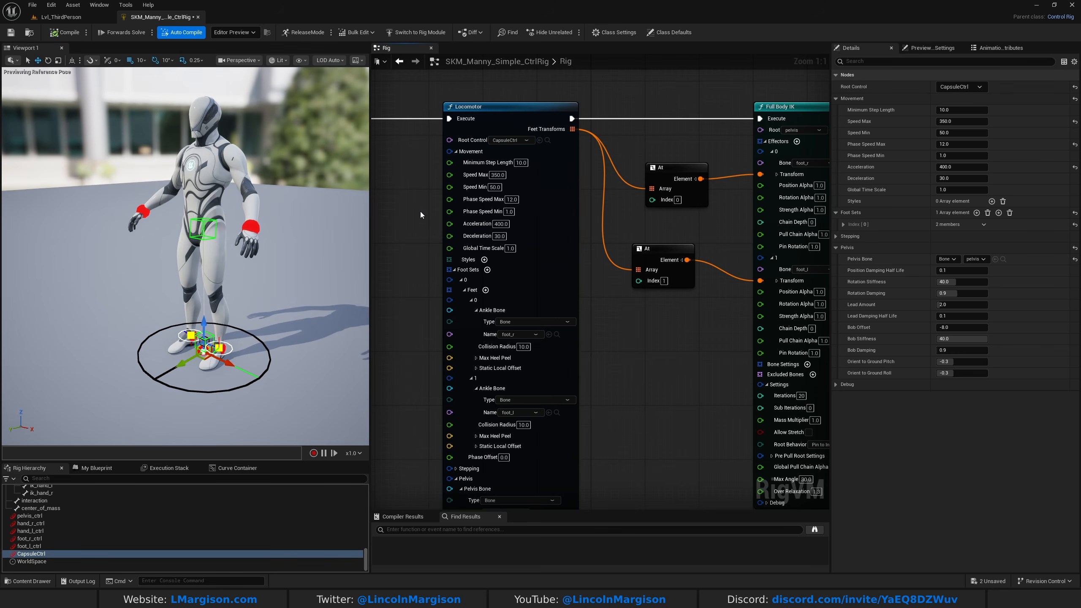
left_click(558, 269)
right_click_drag(610, 317, 630, 342)
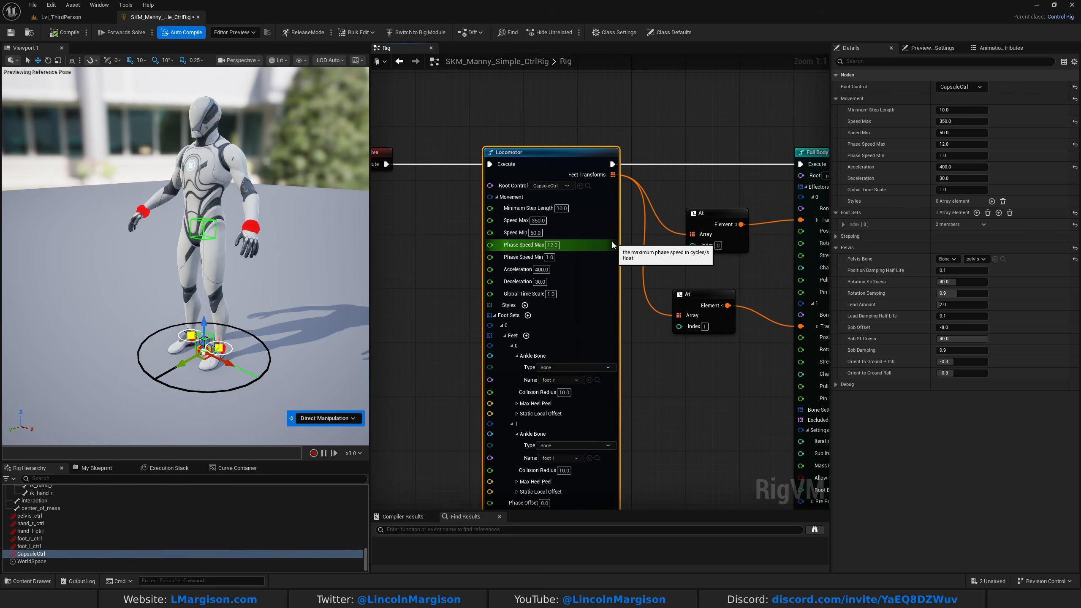
- Select CapsuleCtrl and move it to about X 11.1, Y 2.3 to test the stepping
left_click(329, 244)
left_click(202, 363)
left_click_drag(197, 364, 204, 318)
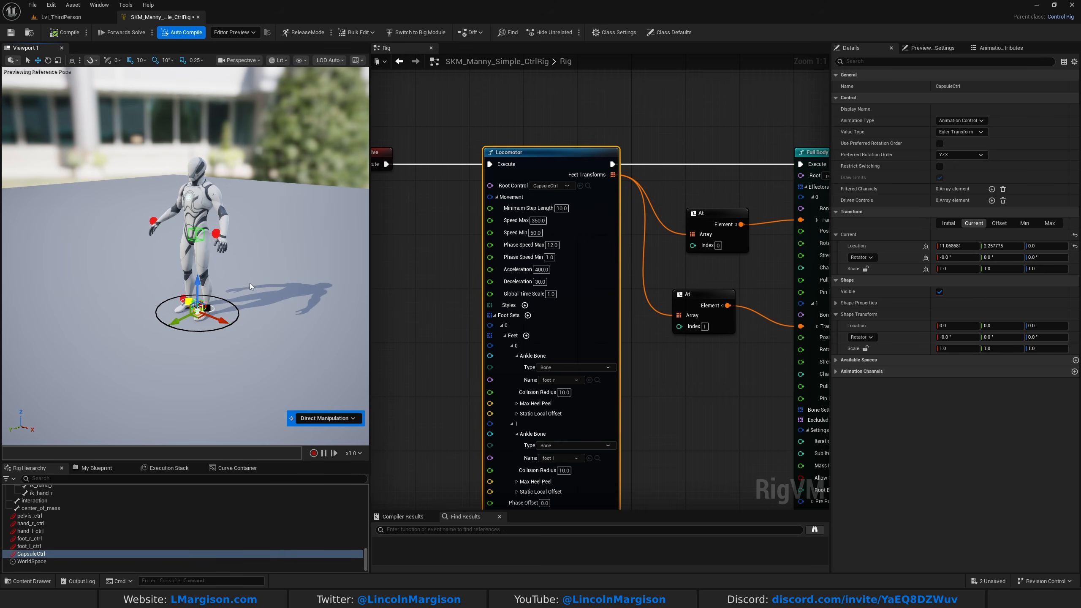
- Look over the floor and ramps of the Lvl_ThirdPerson level, and return to the mannequin's Control Rig
left_click(61, 17)
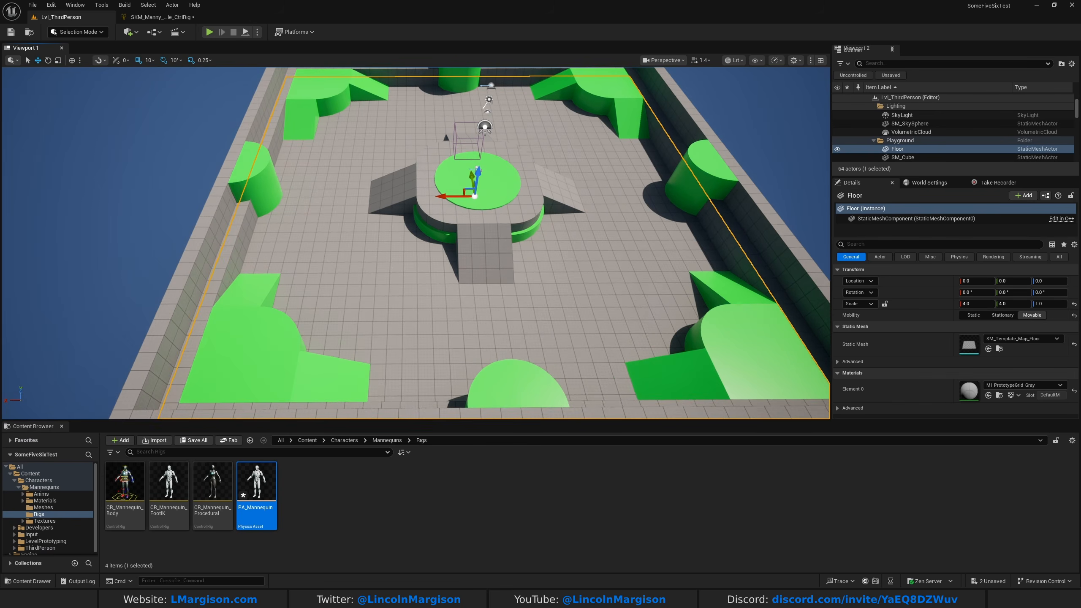
key("w")
mouse_move(416, 243)
right_mouse_down()
mouse_move(400, 241)
mouse_move(426, 245)
mouse_move(431, 259)
right_mouse_up()
key("s")
scroll(416, 243, "down", 3)
key("w")
key("s")
key("w")
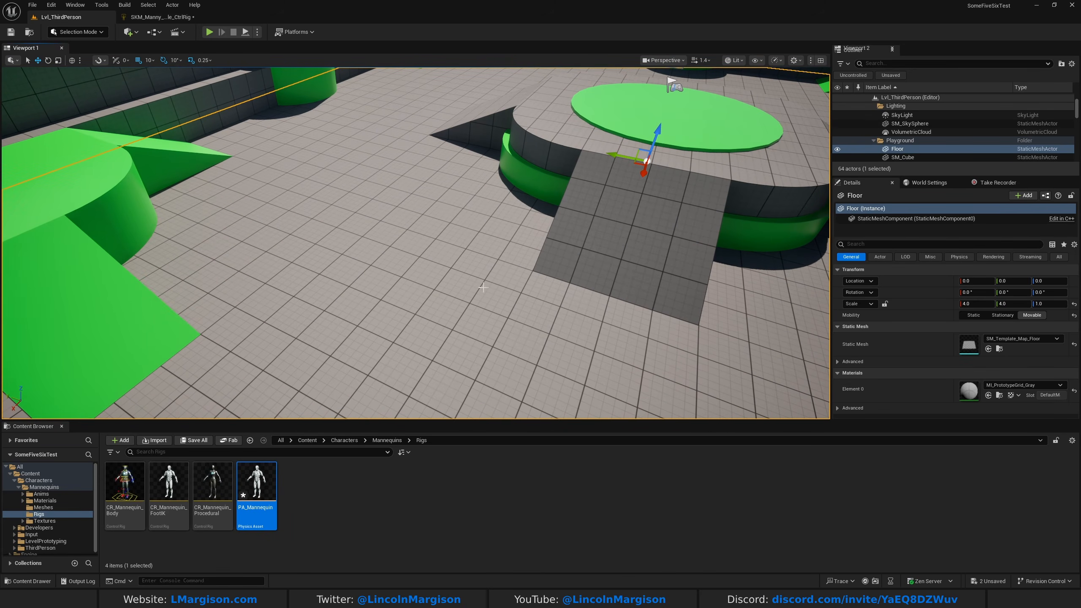
key("w")
right_click_drag(355, 265, 362, 227)
scroll(355, 265, "down", 4)
left_click(160, 17)
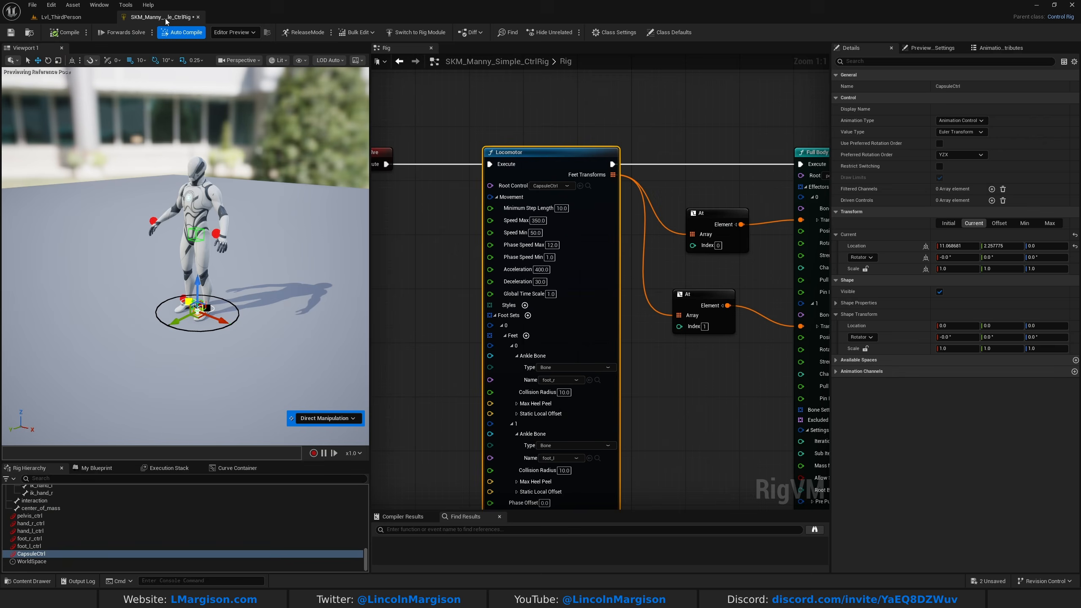
- Move CapsuleCtrl to about X -26.2, Y -4.7 while checking the stepping from the mannequin's side
mouse_move(174, 266)
left_mouse_down()
mouse_move(120, 291)
mouse_move(228, 303)
mouse_move(219, 262)
mouse_move(249, 283)
mouse_move(143, 268)
mouse_move(187, 255)
mouse_move(79, 267)
mouse_move(185, 255)
mouse_move(162, 257)
left_mouse_up()
key("w")
right_click_drag(162, 258, 162, 243)
right_click_drag(227, 266, 204, 254)
key("s")
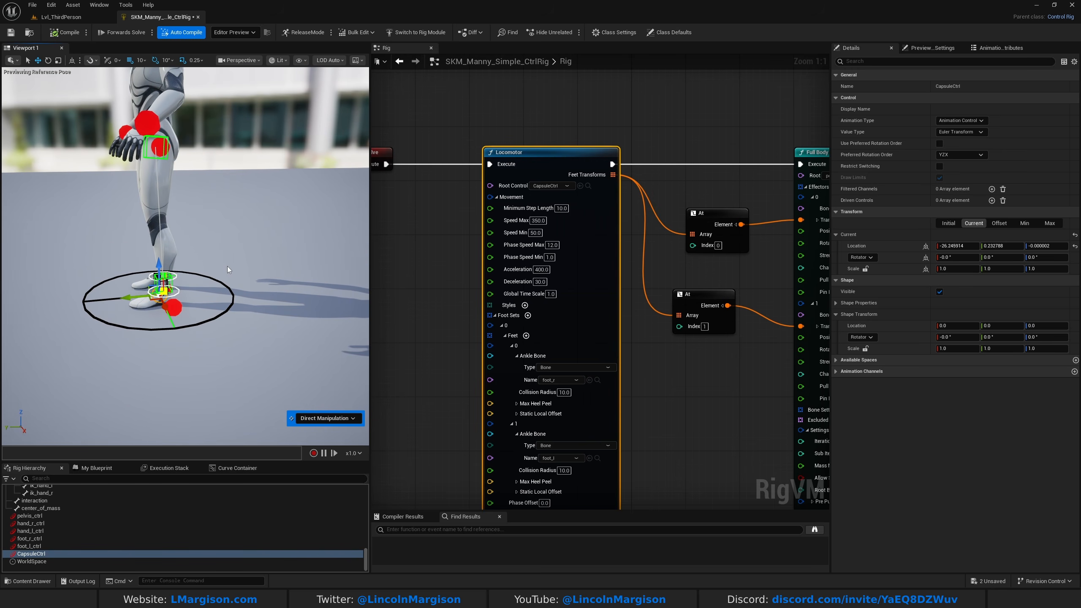
key("s")
right_click_drag(138, 295, 87, 289)
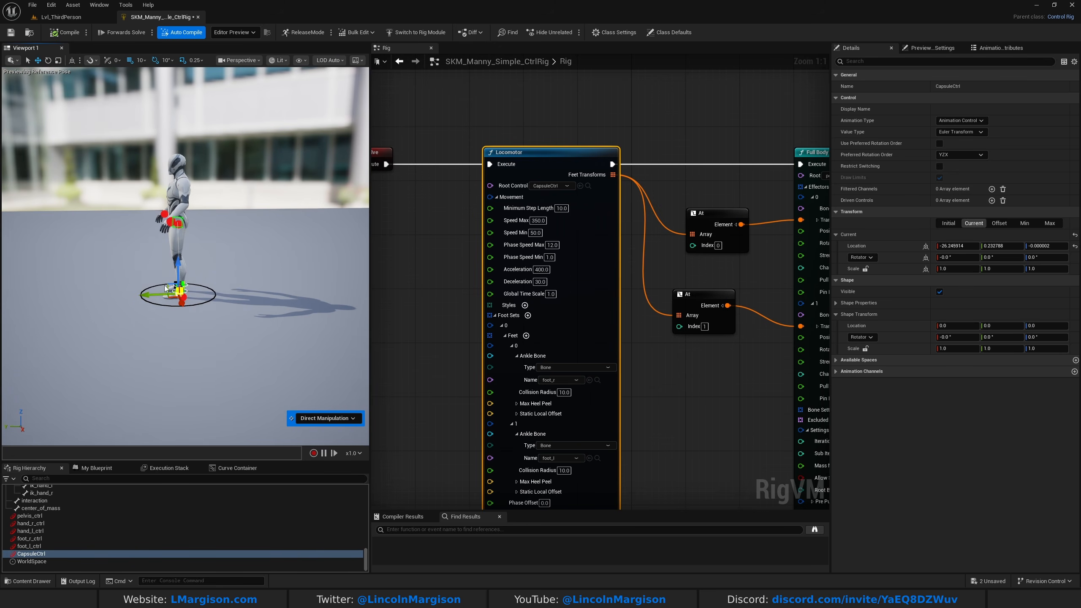
mouse_move(164, 295)
left_mouse_down()
mouse_move(185, 292)
mouse_move(168, 281)
left_mouse_up()
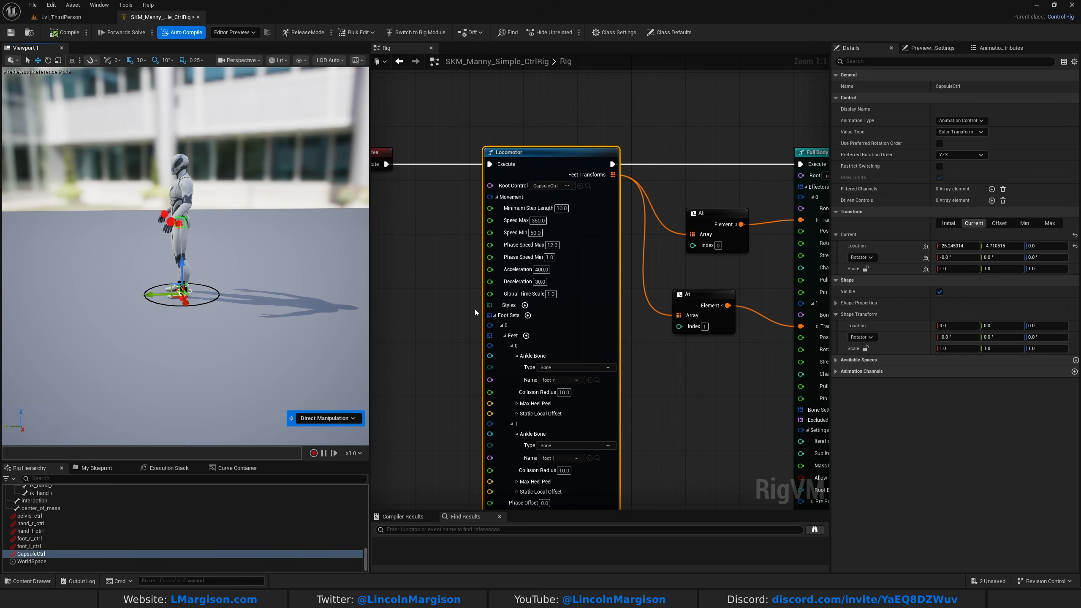
- Select the Locomotor node and examine its settings and outputs alongside the mannequin's current stance
left_click(444, 311)
left_click_drag(570, 122, 573, 123)
right_click_drag(573, 123, 600, 120)
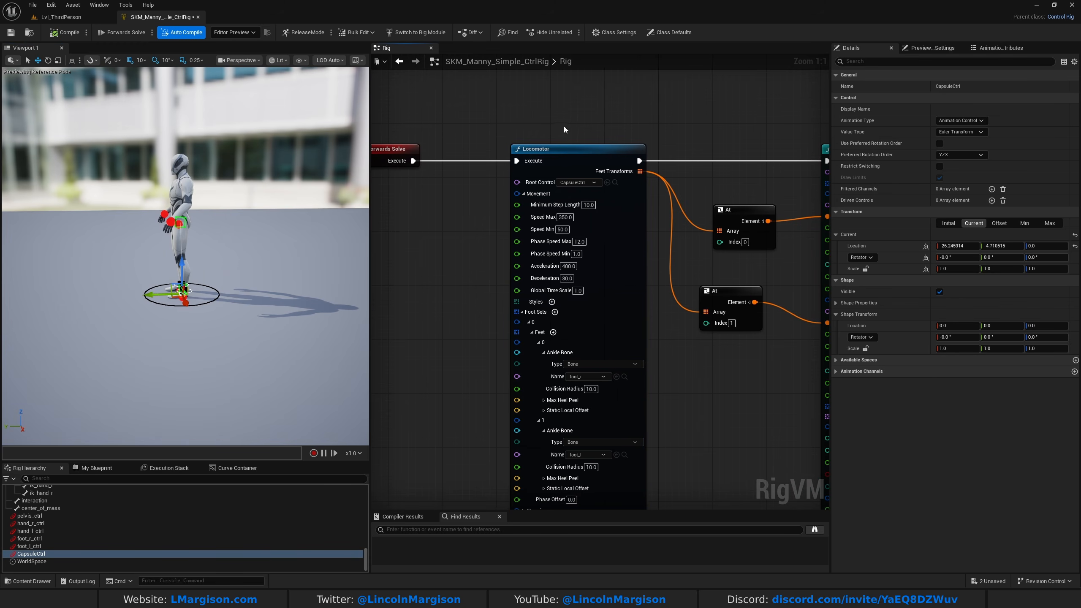
left_click(555, 148)
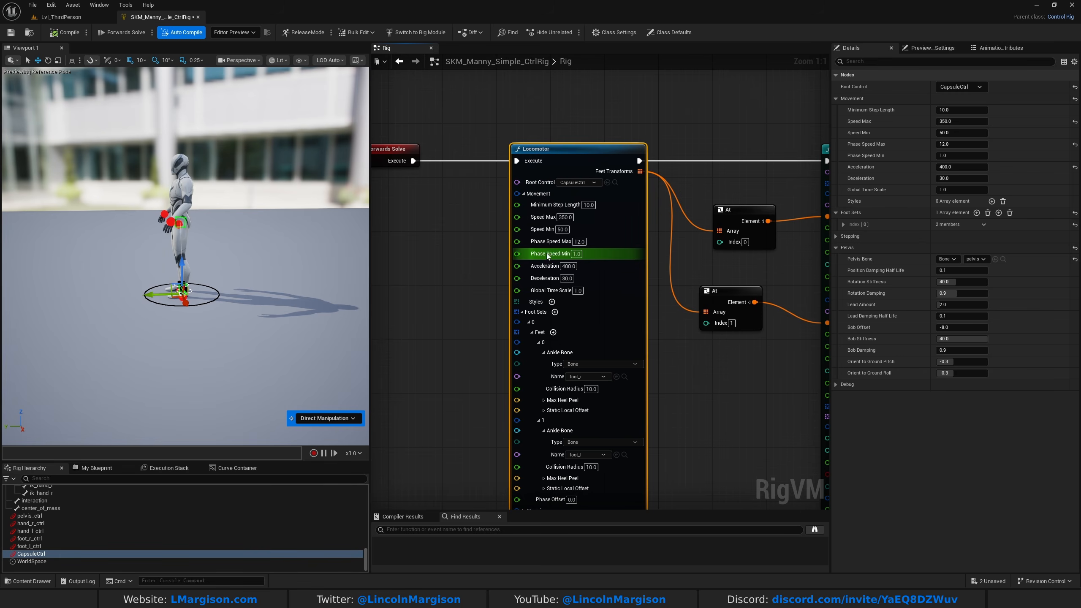
right_click_drag(172, 284, 255, 285)
key("a")
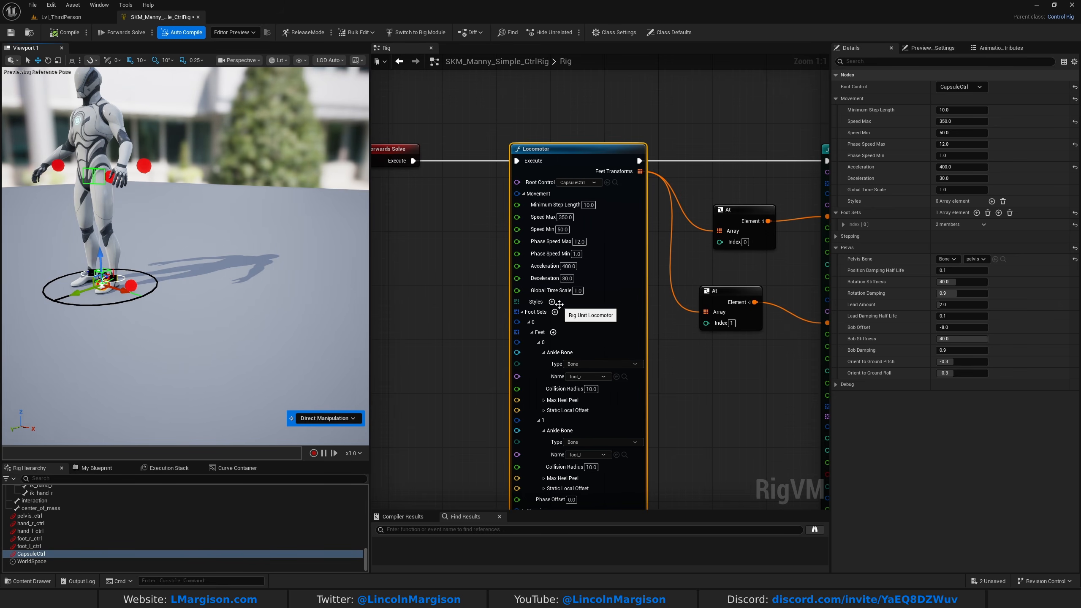
right_click_drag(142, 301, 121, 286)
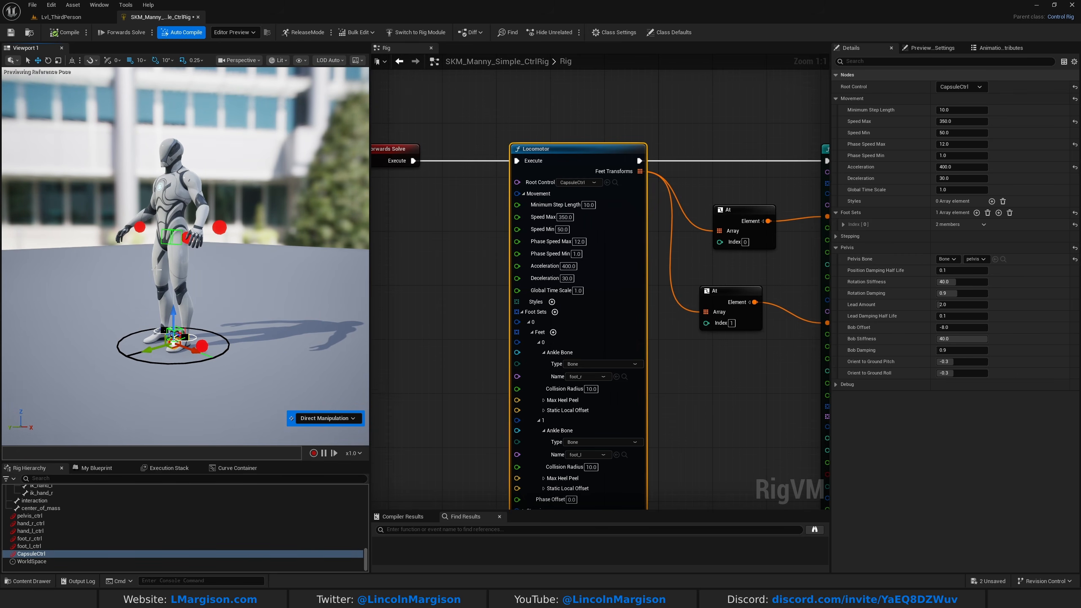
right_click_drag(690, 410, 636, 417)
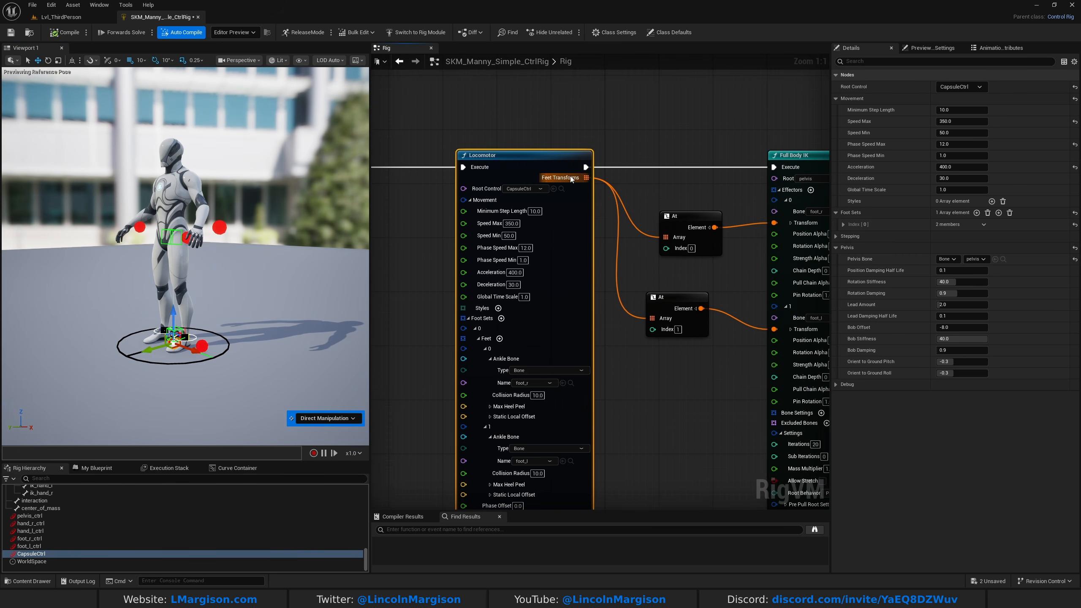
- Examine the Locomotor, At and Full Body IK nodes and how the feet transforms feed the IK effectors
right_click_drag(630, 325, 594, 349)
left_click_drag(607, 213, 678, 473)
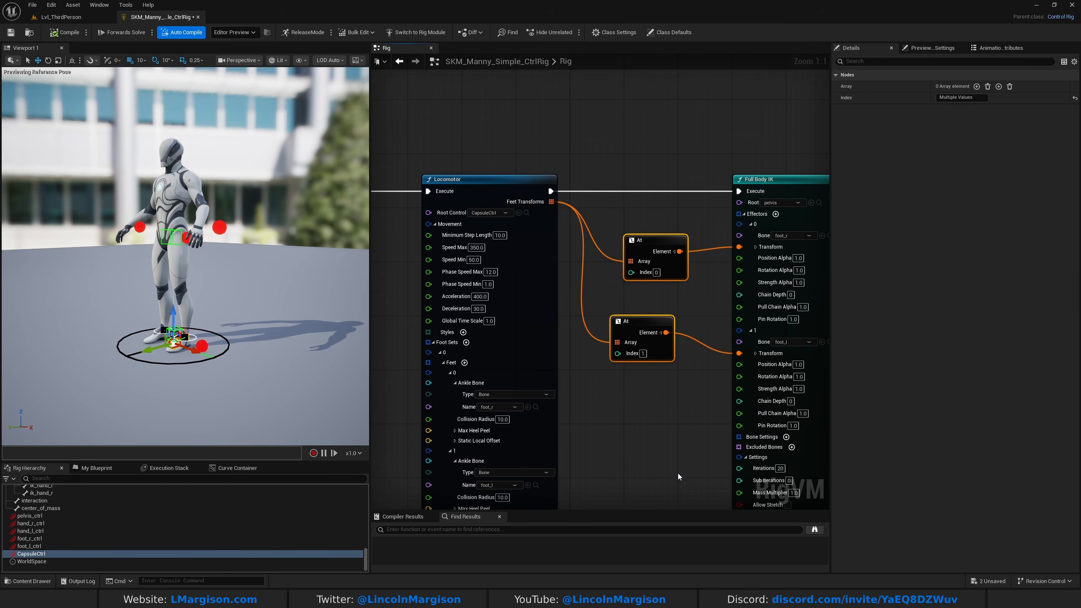
right_click(656, 428)
left_click(627, 100)
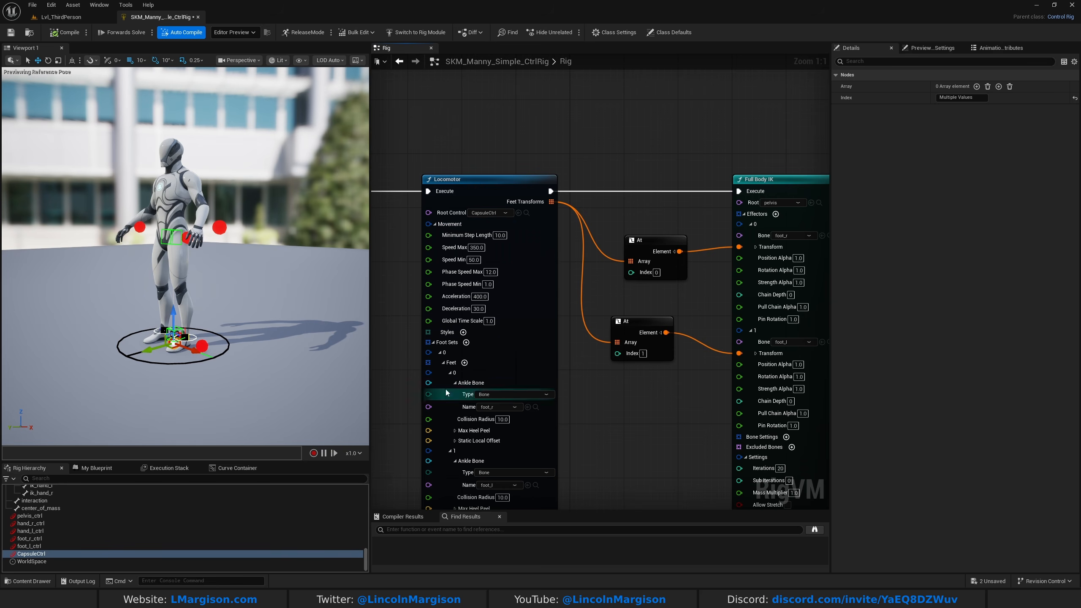
mouse_move(147, 351)
left_mouse_down()
mouse_move(95, 365)
mouse_move(153, 348)
left_mouse_up()
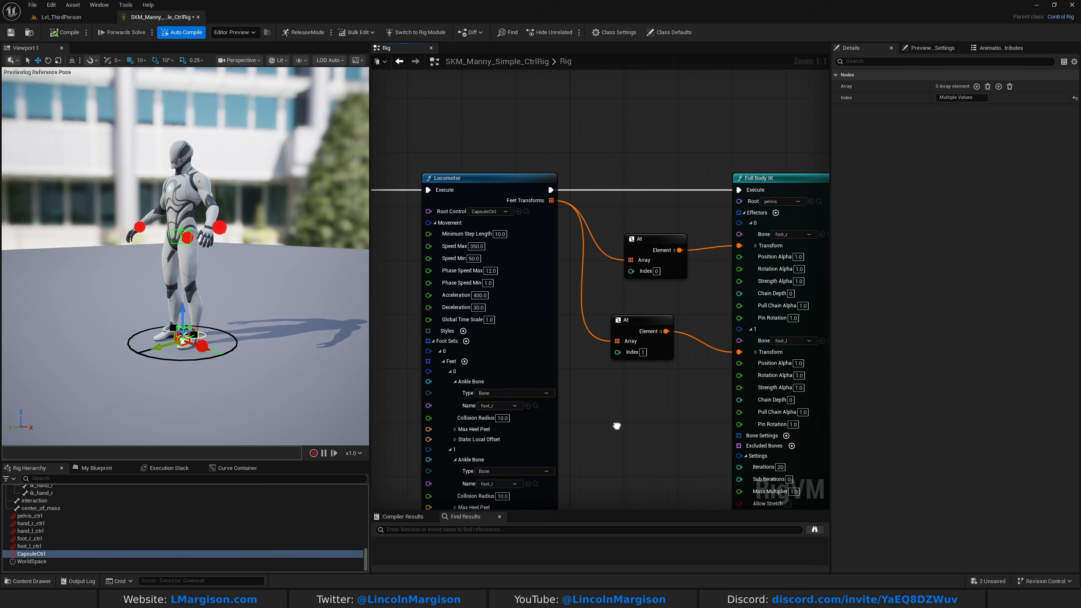
right_click_drag(617, 425, 624, 300)
left_click(582, 230)
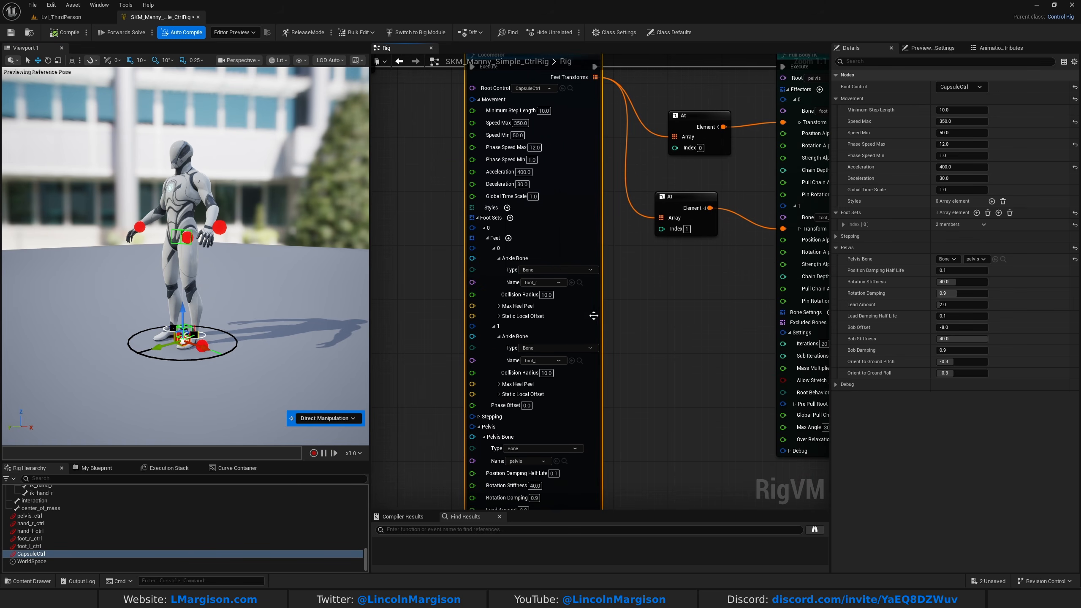
right_click_drag(642, 384, 492, 442)
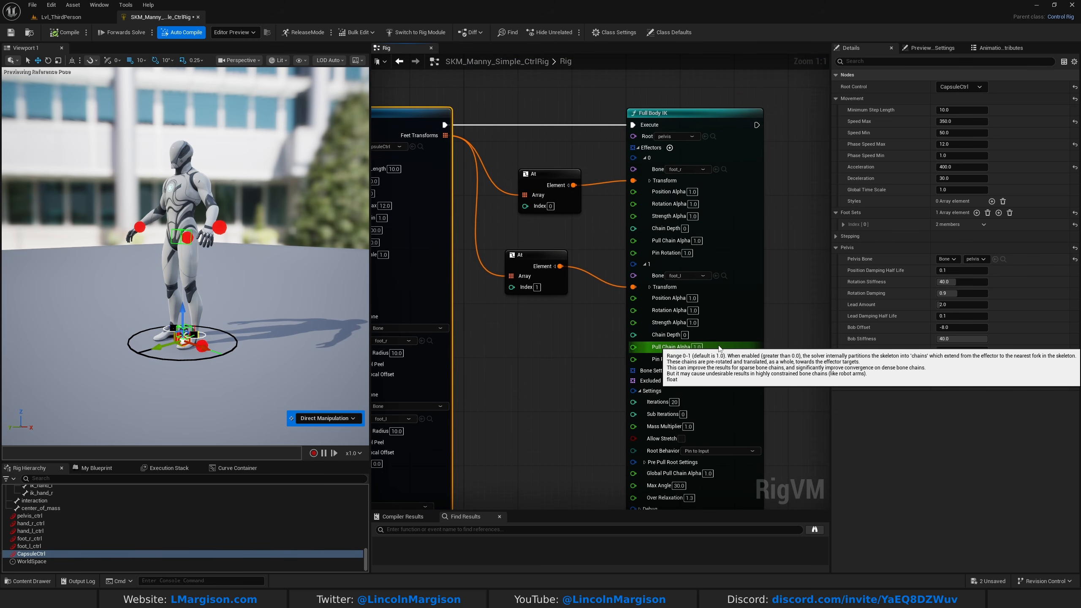
right_click_drag(527, 151, 615, 154)
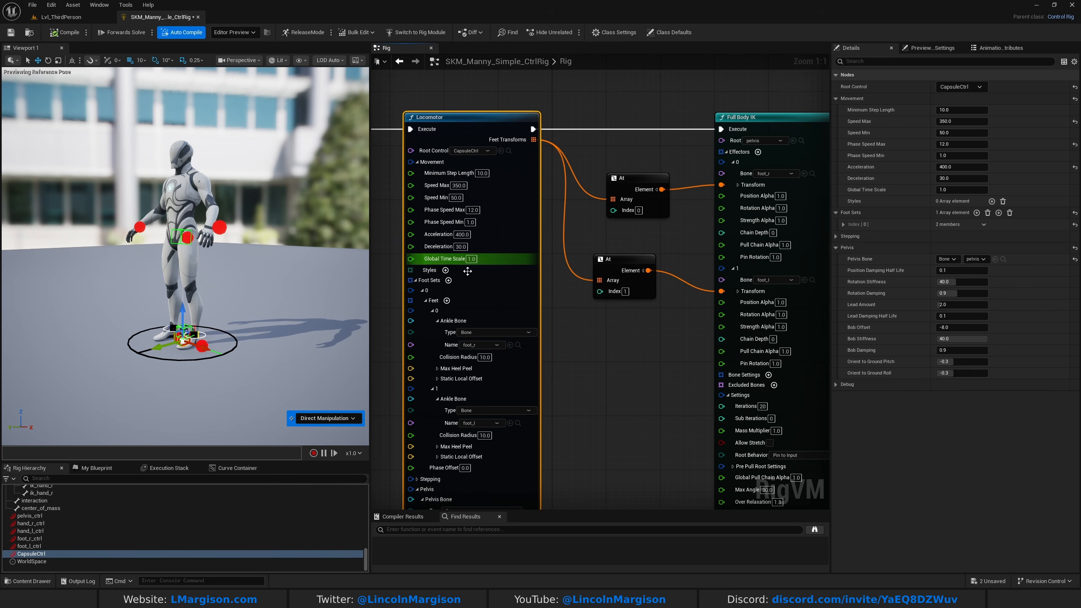
left_click(726, 118)
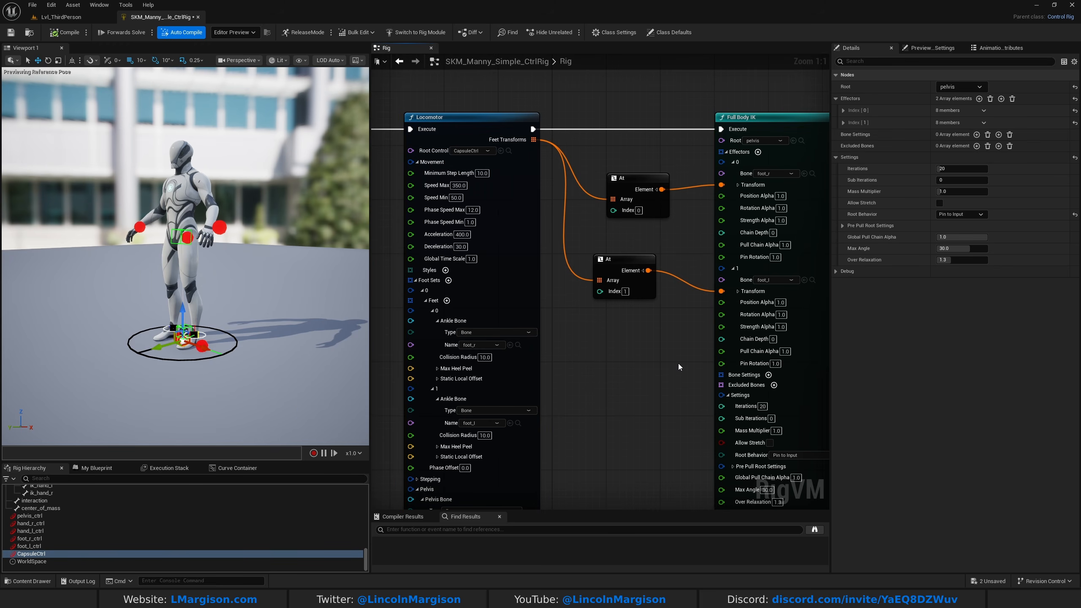
left_click(465, 128)
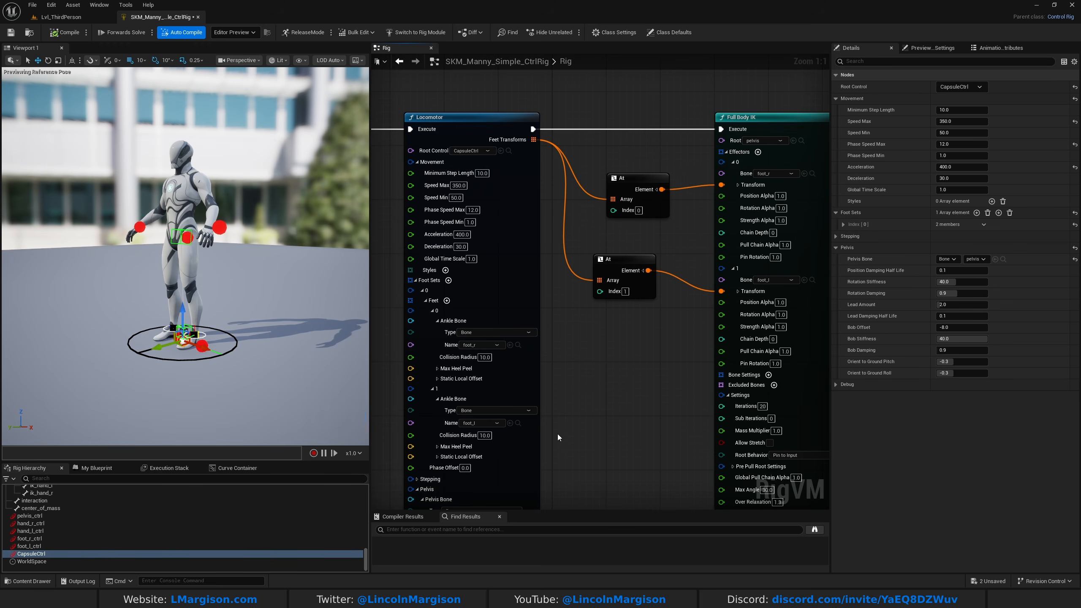
right_click_drag(669, 442, 696, 426)
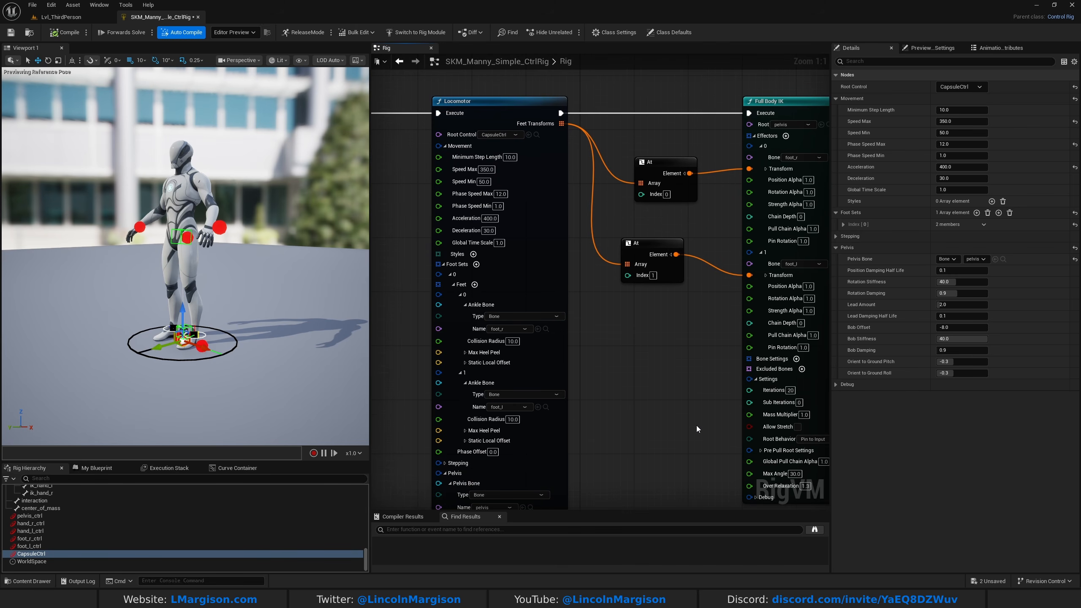
left_click(559, 277)
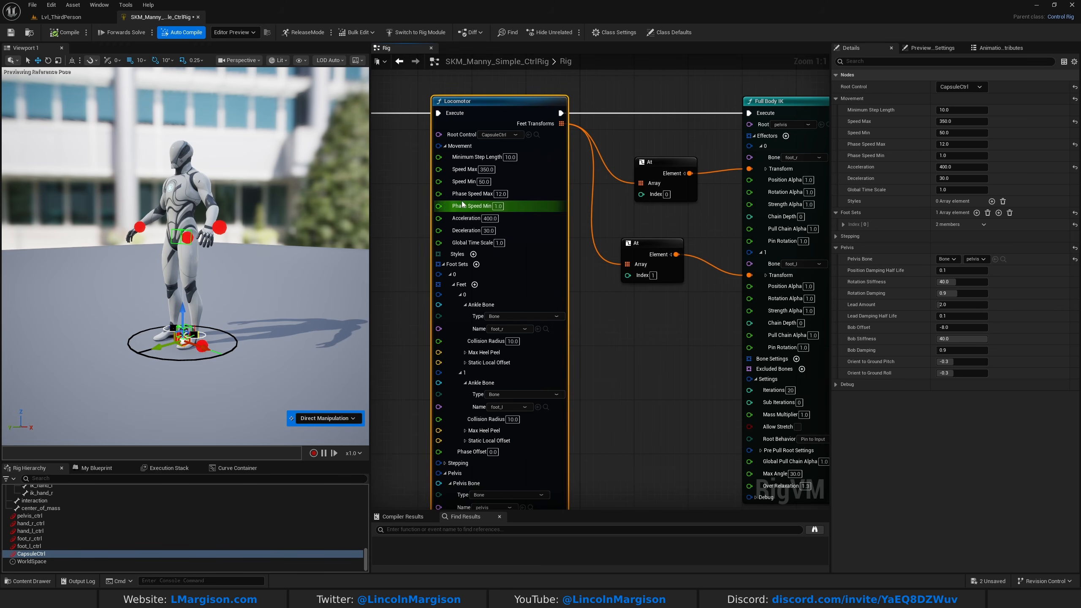
- Look at the Lvl_ThirdPerson level again, return to the Control Rig and examine the Locomotor node beside Forwards Solve
left_click(61, 17)
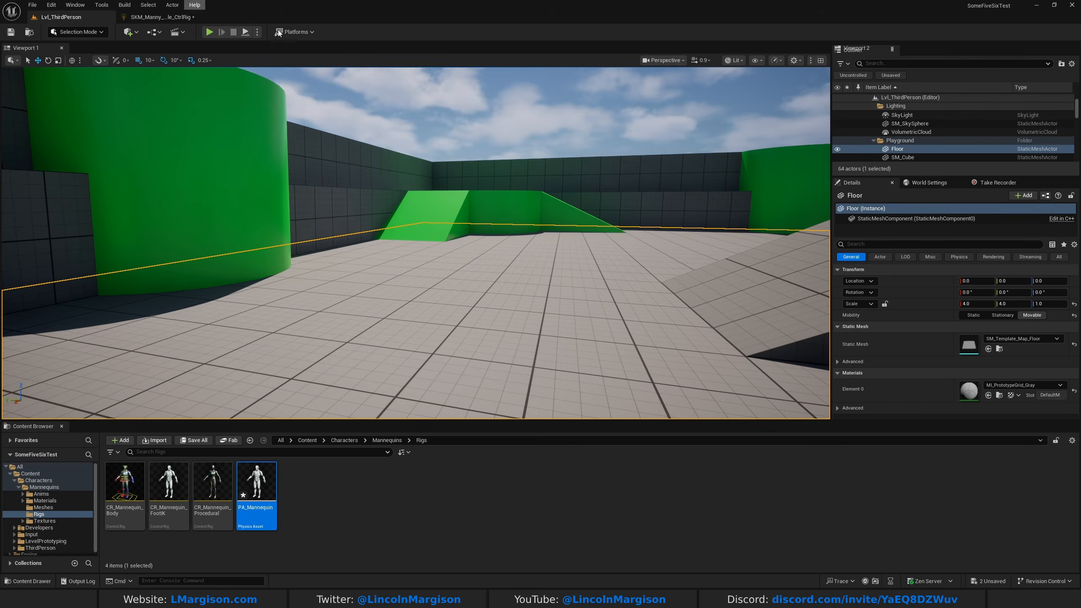
left_click(160, 17)
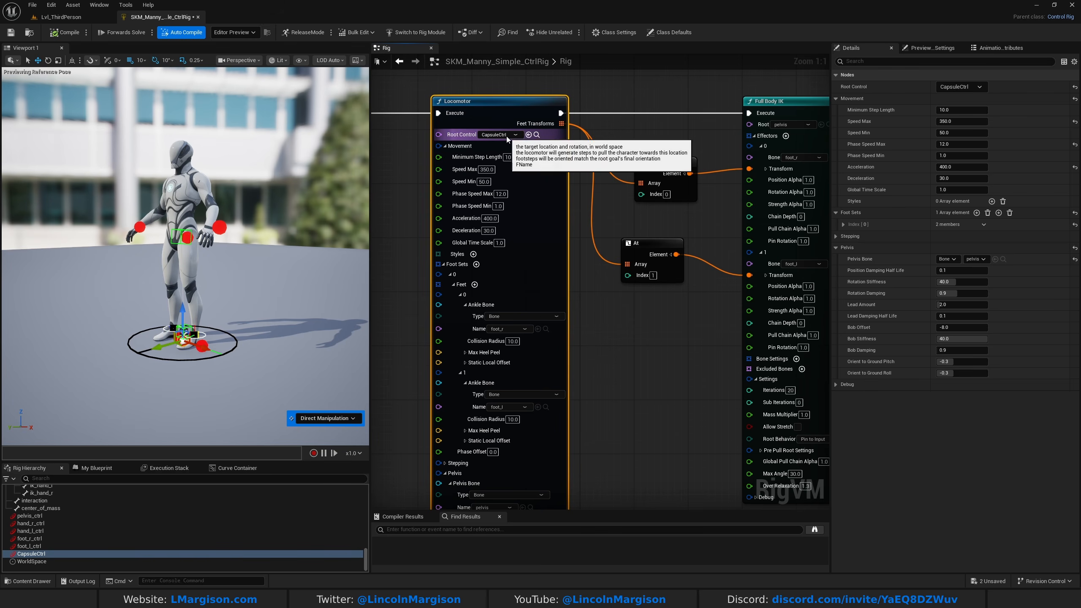
left_click(402, 184)
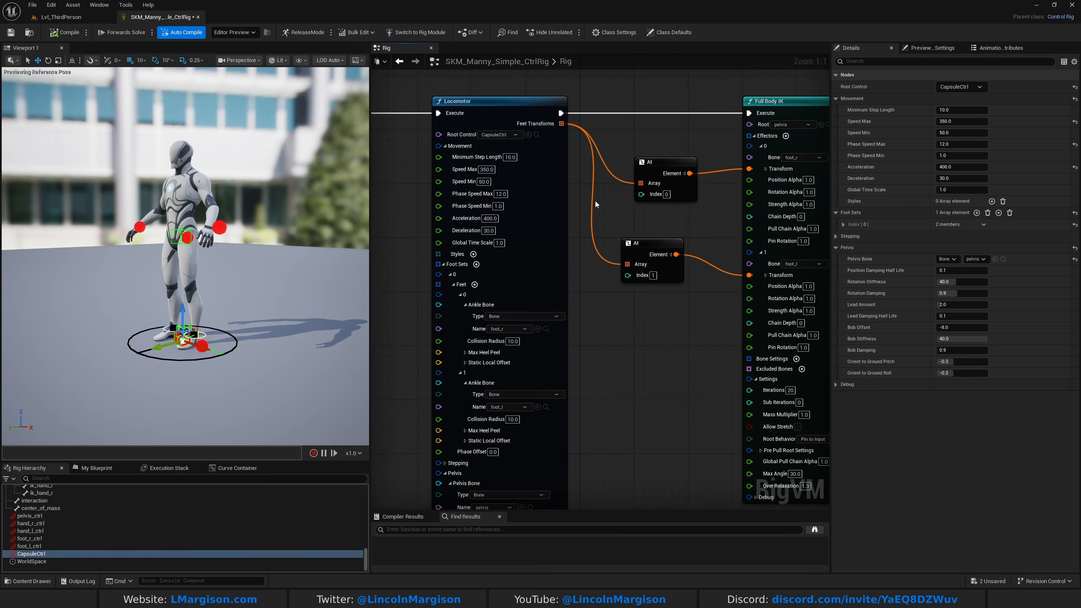
left_click(61, 17)
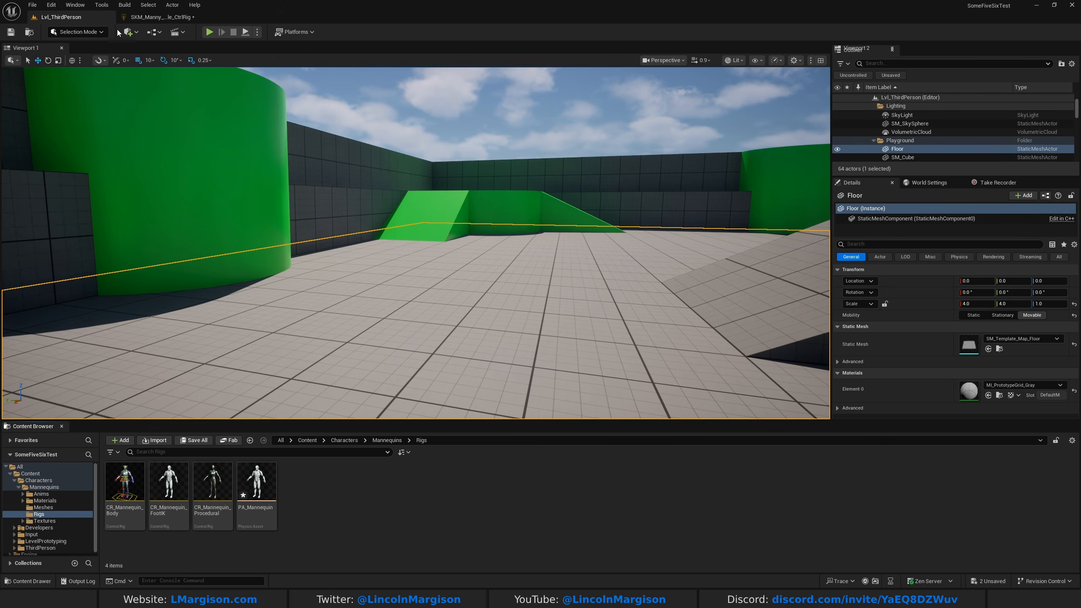
left_click(161, 17)
left_click(464, 103)
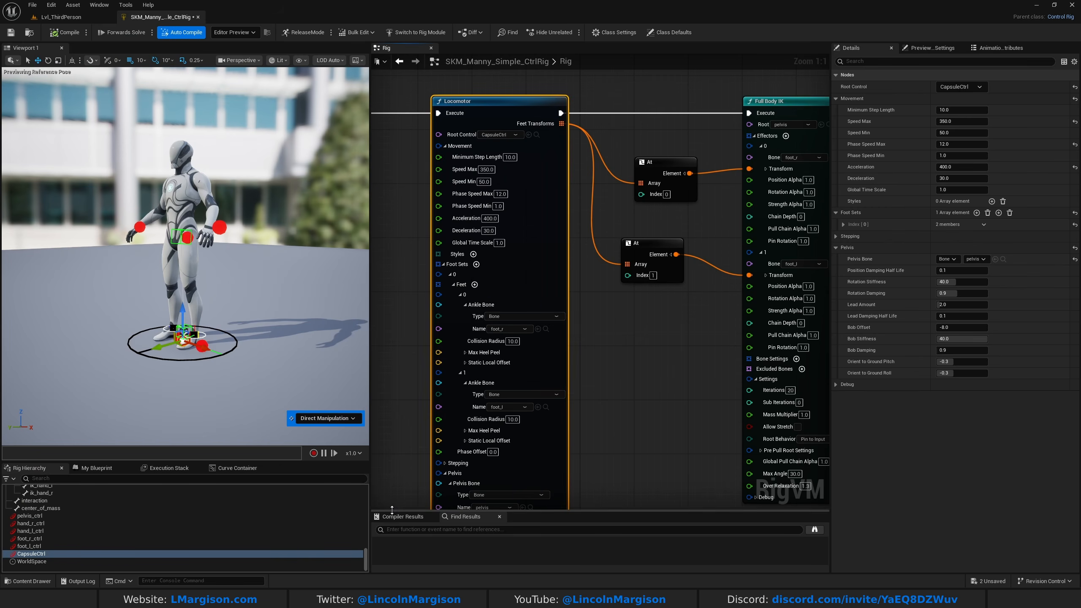
right_click_drag(632, 344, 721, 410)
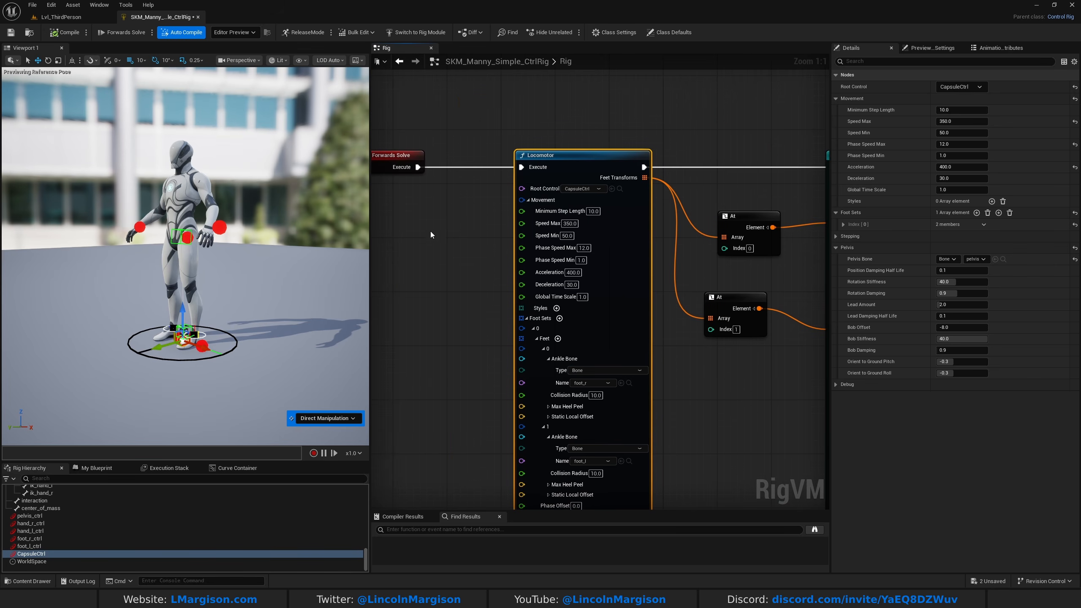
right_click_drag(434, 234, 530, 216)
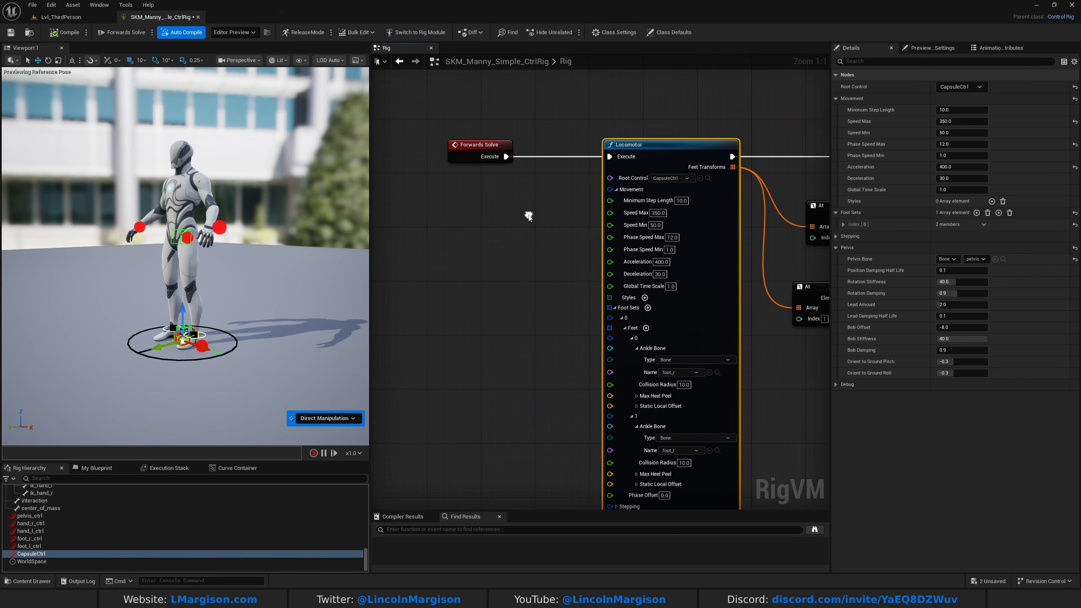
right_click(492, 243)
type("CustomLocomo")
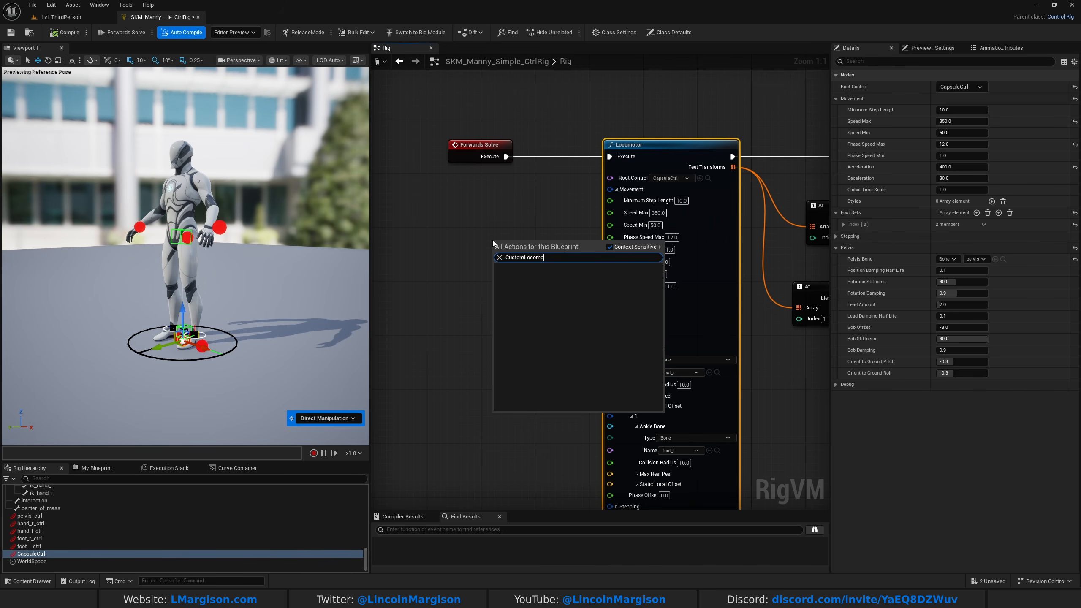
left_click(528, 208)
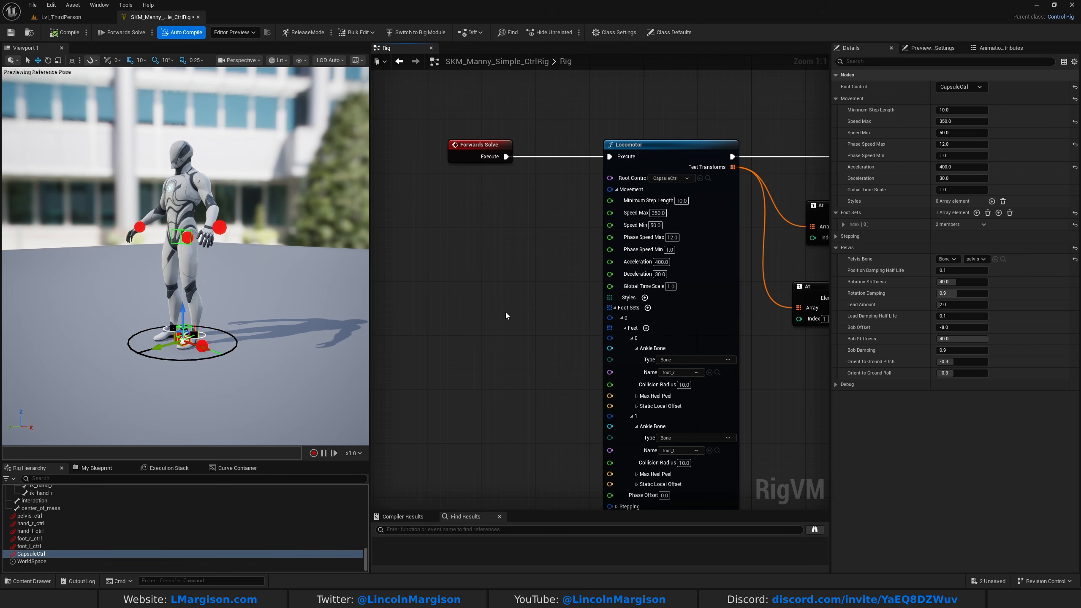
- Look over the chain running from Forwards Solve through Locomotor to Full Body IK
right_click_drag(505, 313, 457, 315)
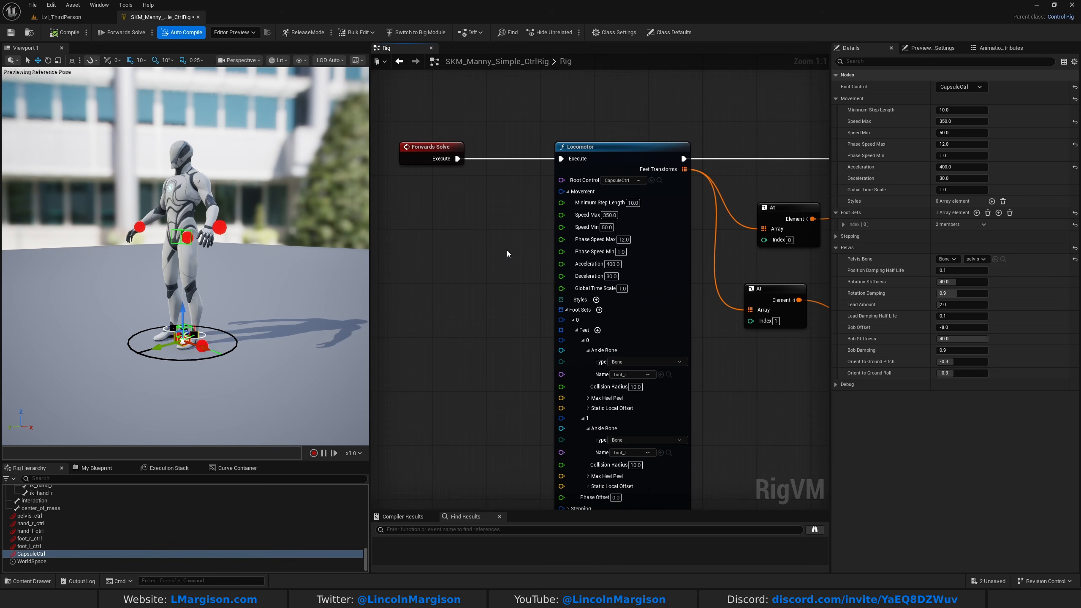
right_click_drag(507, 250, 475, 256)
left_click_drag(514, 96, 671, 280)
left_click(472, 271)
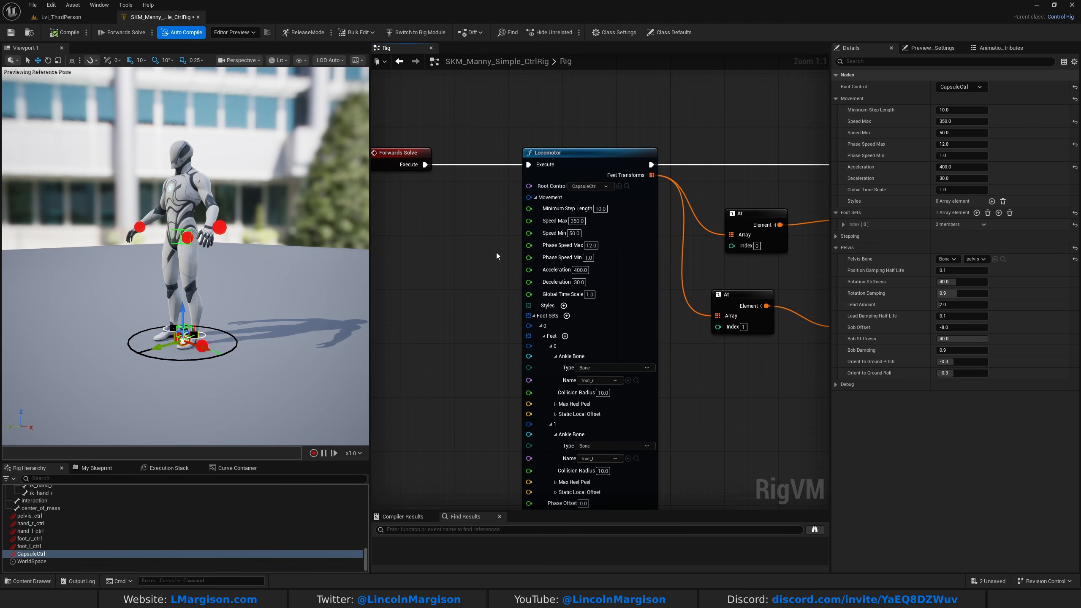
right_click_drag(496, 251, 419, 257)
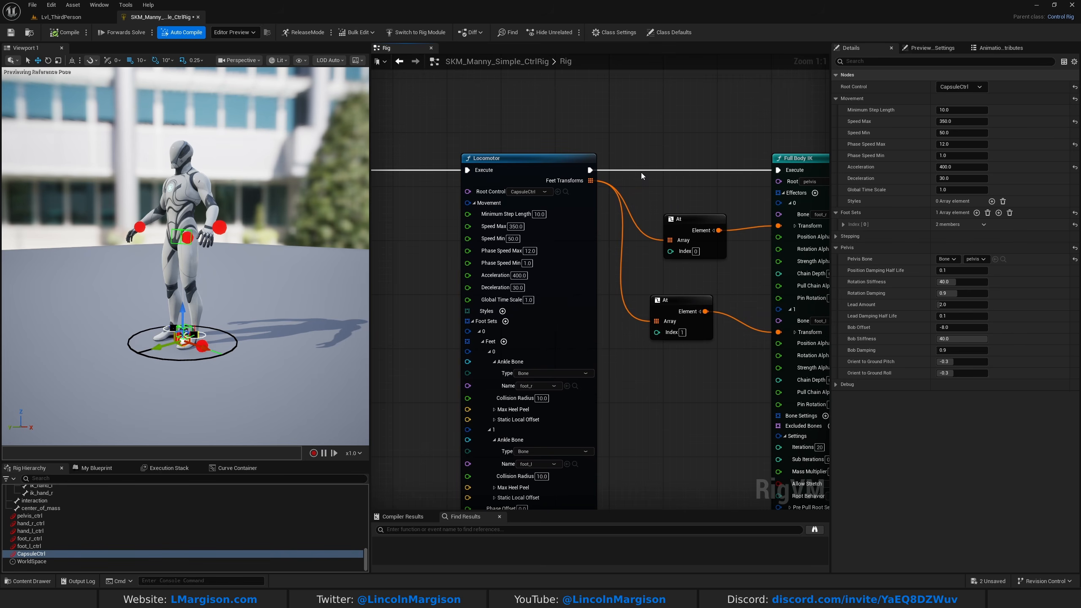
right_click_drag(641, 173, 716, 150)
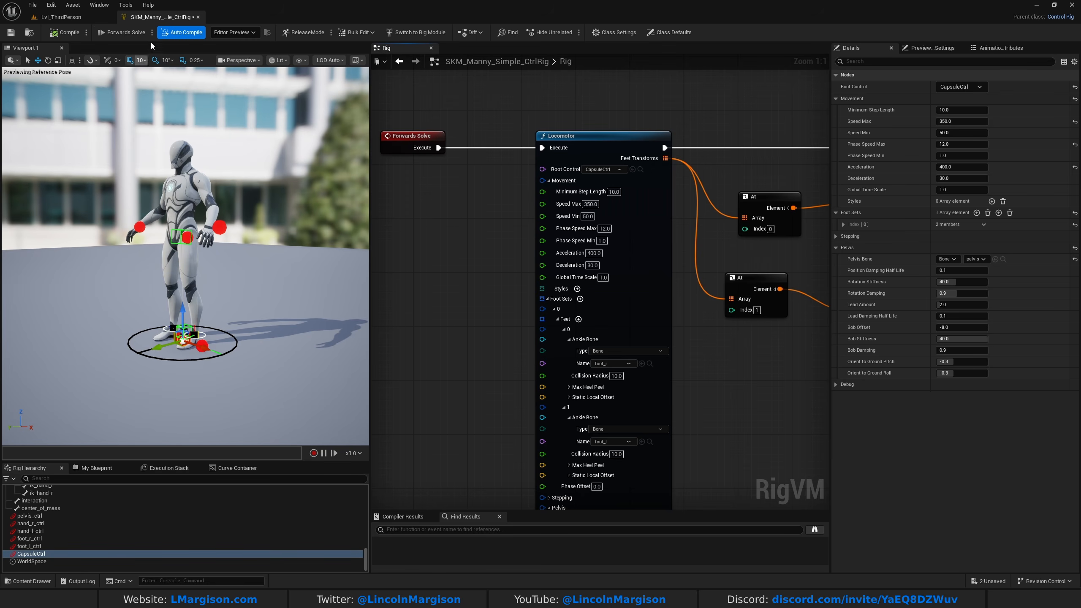
left_click(86, 19)
left_click(154, 19)
- Look over the whole Rig graph, comparing the Locomotor setup with the unconnected Construction Event and the physics node networks
scroll(616, 375, "down", 3)
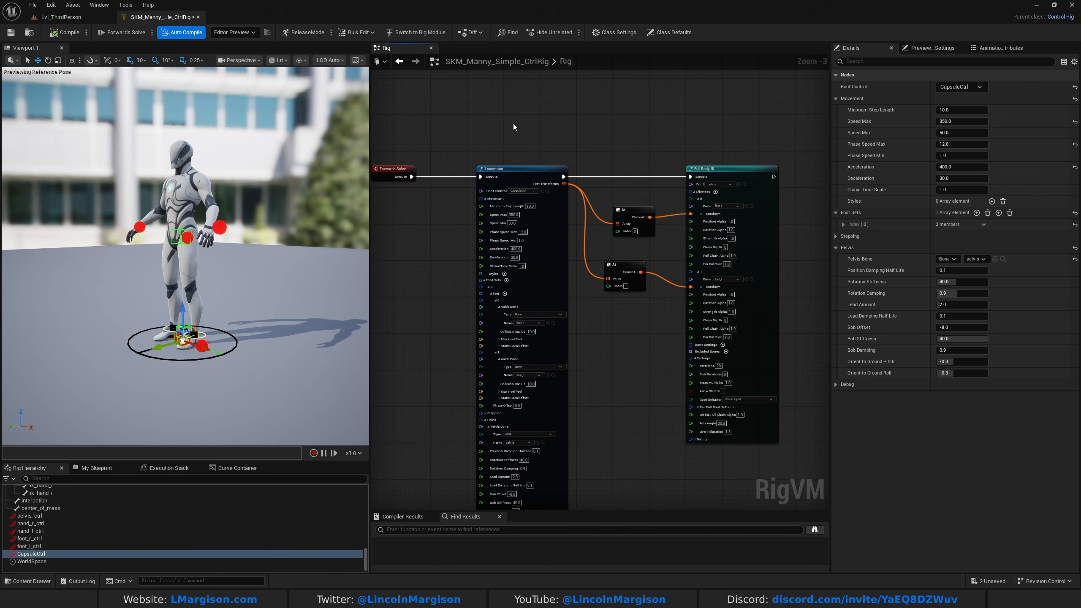
scroll(609, 274, "down", 5)
right_click_drag(609, 273, 498, 251)
left_click_drag(432, 192, 760, 478)
left_click(754, 327)
scroll(751, 331, "up", 5)
right_click_drag(556, 141, 634, 312)
scroll(699, 279, "down", 2)
left_click_drag(385, 192, 698, 443)
left_click(696, 437)
right_click_drag(697, 436, 469, 468)
left_click_drag(515, 237, 656, 435)
right_click_drag(383, 421, 627, 406)
right_click_drag(255, 320, 197, 317)
right_click_drag(443, 197, 748, 314)
right_click_drag(625, 194, 587, 444)
left_click_drag(479, 243, 574, 335)
scroll(574, 335, "up", 3)
scroll(455, 341, "down", 4)
right_click_drag(456, 353, 470, 218)
scroll(486, 408, "up", 3)
right_click_drag(485, 402, 633, 206)
scroll(573, 168, "down", 4)
right_click_drag(573, 168, 499, 259)
left_click_drag(442, 261, 622, 434)
scroll(624, 397, "up", 3)
right_click_drag(540, 113, 664, 426)
scroll(668, 416, "down", 3)
scroll(644, 207, "up", 3)
- Select the Forwards Solve, Locomotor, At and Full Body IK nodes together and move them away from the physics networks
left_click_drag(496, 106, 822, 293)
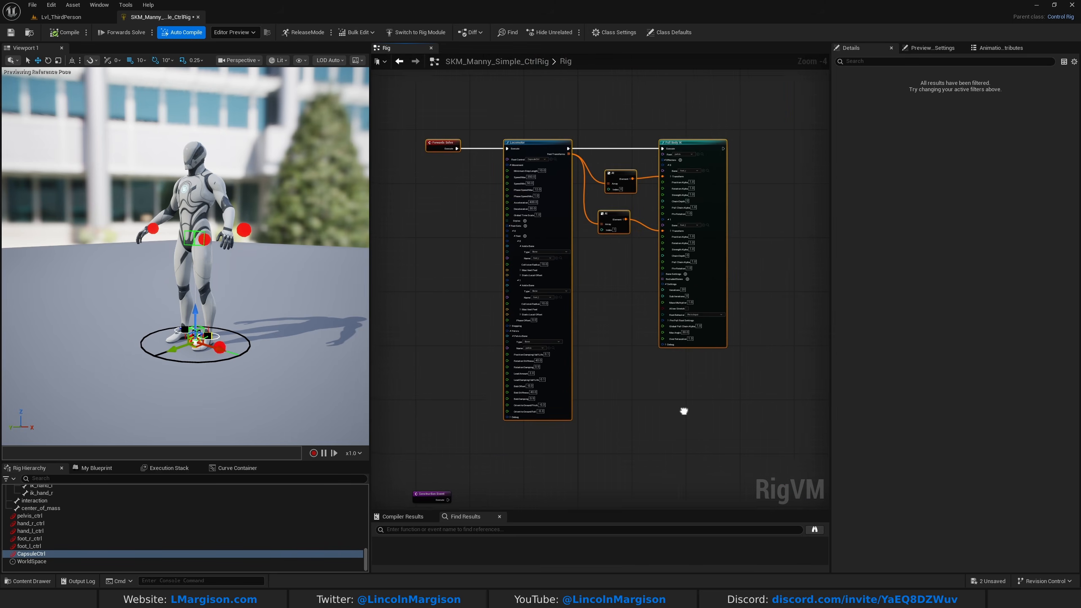
scroll(656, 324, "down", 2)
right_click_drag(656, 324, 689, 174)
left_click_drag(698, 86, 515, 107)
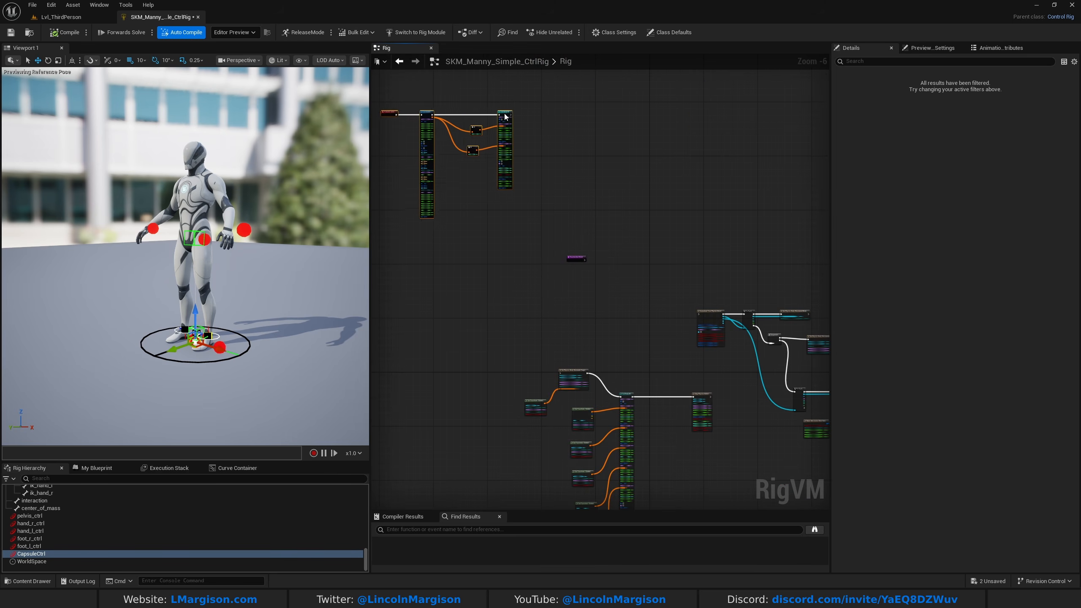
- Connect the Construction Event's Execute output to the Instantiate From Physics Asset node
scroll(598, 284, "up", 3)
left_click_drag(567, 224, 569, 242)
right_click_drag(568, 272, 483, 290)
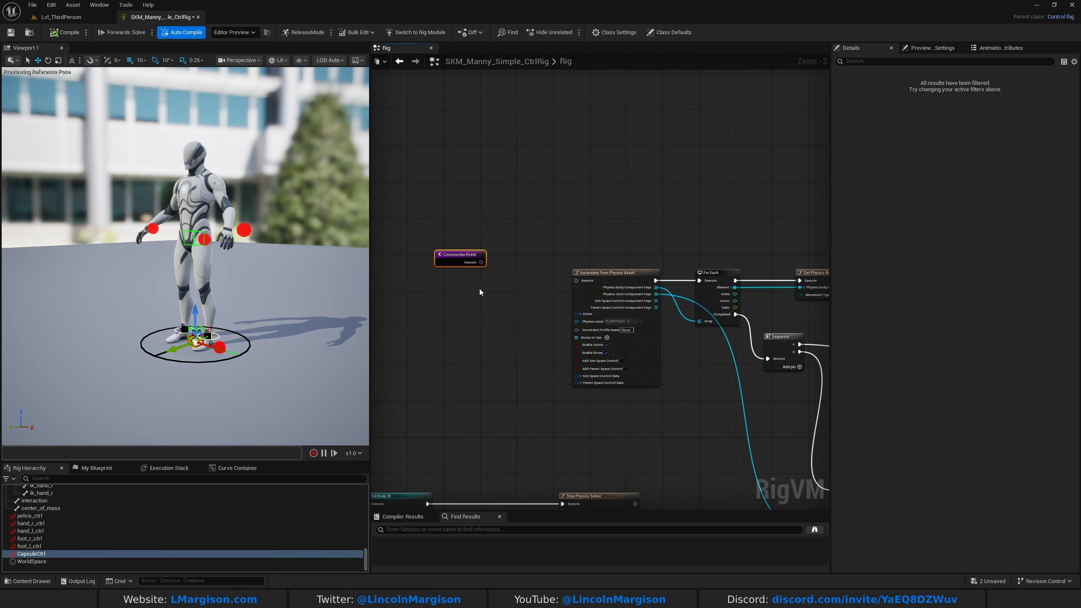
left_click_drag(483, 264, 574, 282)
- Move Forwards Solve down beside the physics network and connect its Execute output to the Step Physics Solver node
right_click_drag(529, 315, 466, 306)
scroll(404, 290, "down", 2)
right_click_drag(404, 290, 652, 241)
scroll(497, 378, "up", 2)
right_click_drag(510, 199, 623, 354)
scroll(623, 354, "down", 3)
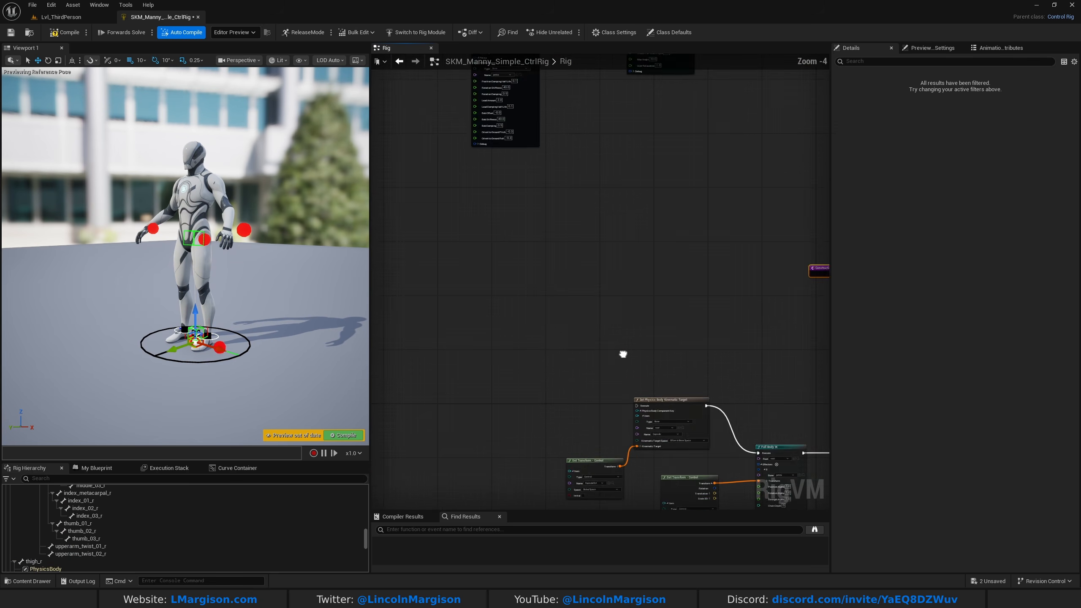
left_click_drag(504, 100, 633, 149)
left_click_drag(637, 111, 560, 410)
scroll(598, 384, "up", 3)
right_click_drag(598, 384, 548, 317)
left_click_drag(509, 393, 743, 365)
right_click_drag(489, 245, 573, 217)
- Select CapsuleCtrl and move it to about Y 69.3 to test the physics-driven rig
left_click(199, 361)
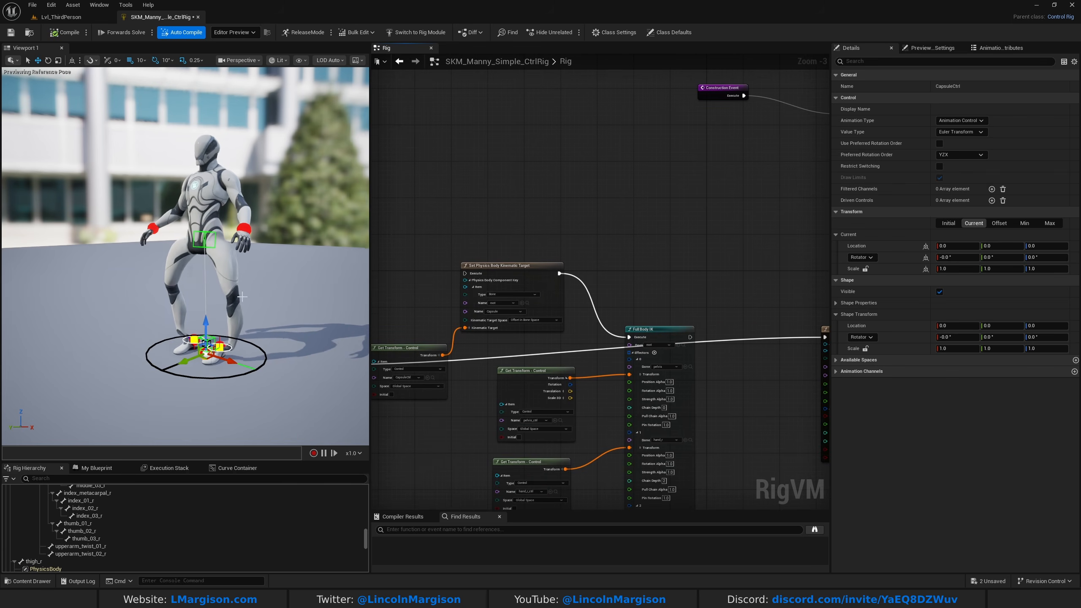
left_click_drag(186, 361, 117, 385)
right_click_drag(117, 385, 91, 393)
key("s")
key("d")
mouse_move(164, 295)
left_mouse_down()
mouse_move(99, 305)
mouse_move(166, 297)
left_mouse_up()
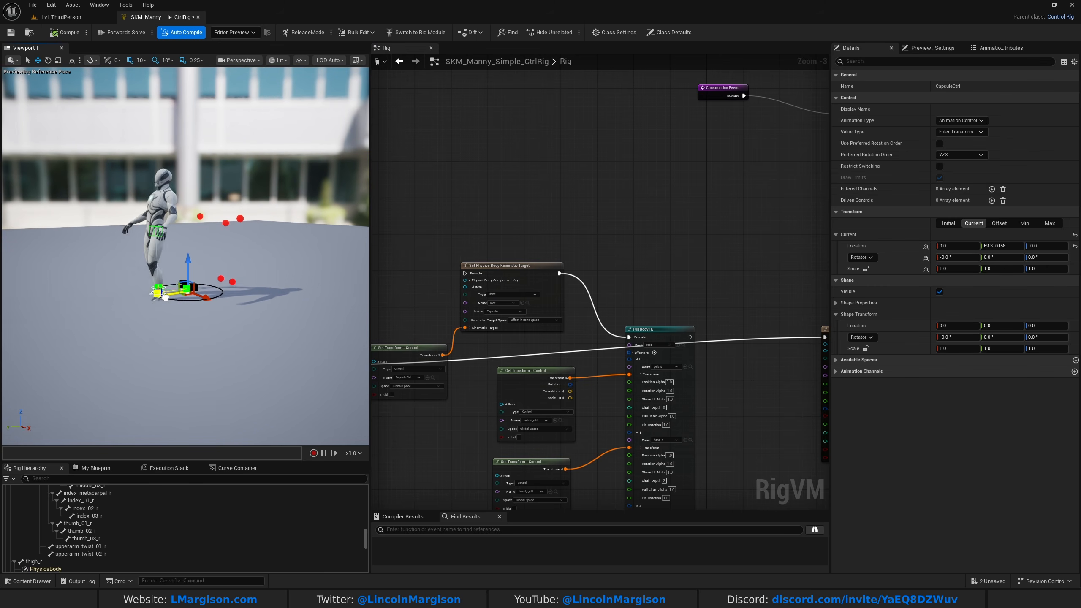
- Shift CapsuleCtrl a little further along the floor while viewing the mannequin up close, and clear the selection
key("w")
key("a")
right_click_drag(166, 297, 198, 288)
left_click_drag(174, 374, 142, 386)
key("e")
left_click(154, 387)
- Select CapsuleCtrl in the rig hierarchy, turn it slightly to test how the mannequin follows, and deselect it
scroll(51, 565, "down", 10)
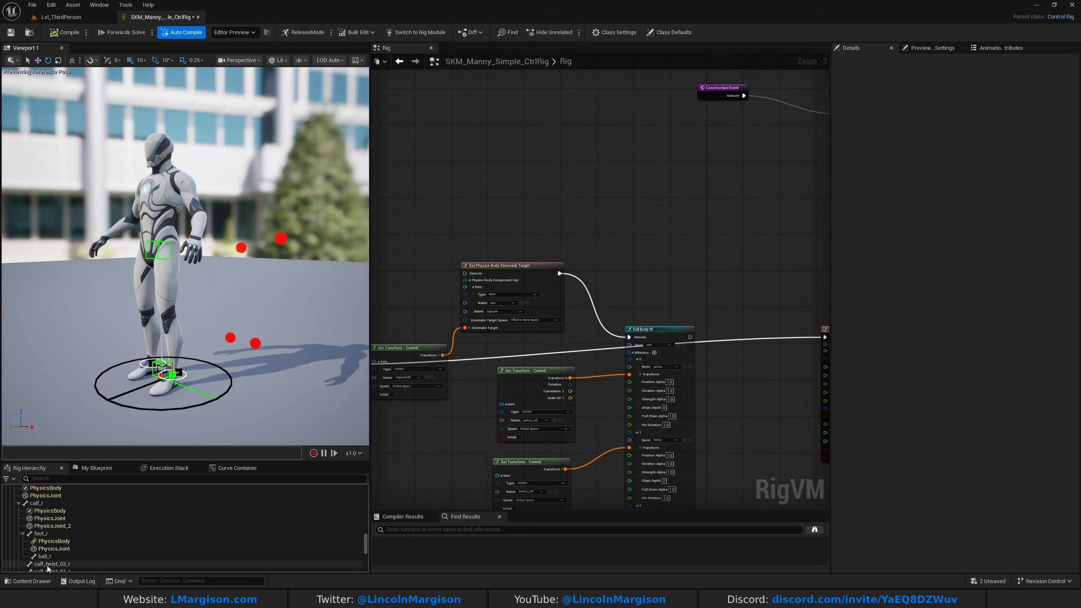
left_click(47, 555)
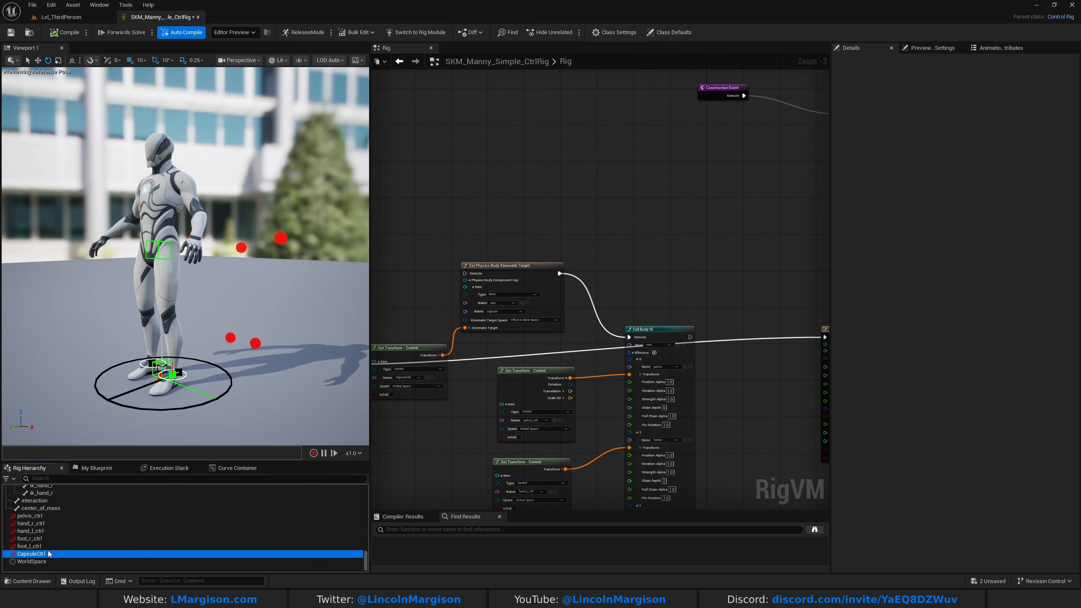
mouse_move(195, 392)
left_mouse_down()
mouse_move(269, 382)
mouse_move(162, 390)
mouse_move(183, 382)
left_mouse_up()
key("w")
left_click(291, 188)
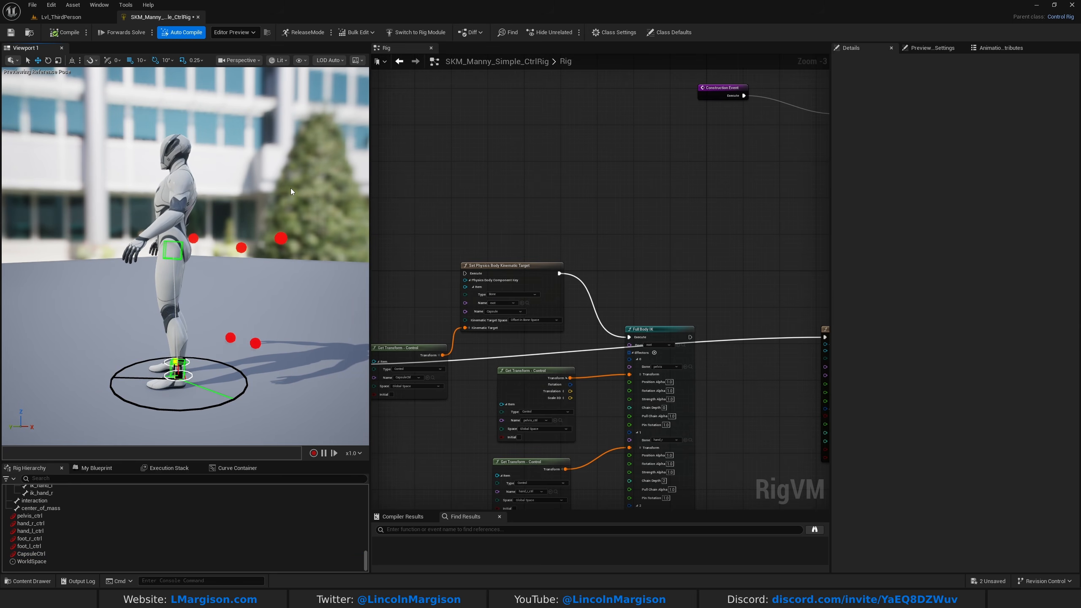
scroll(517, 209, "down", 3)
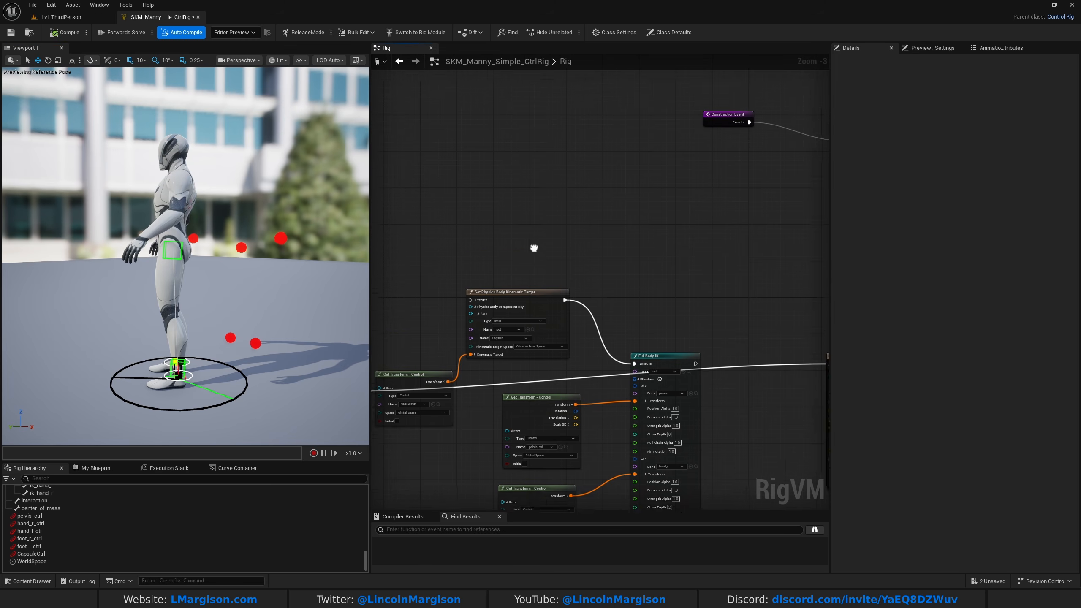